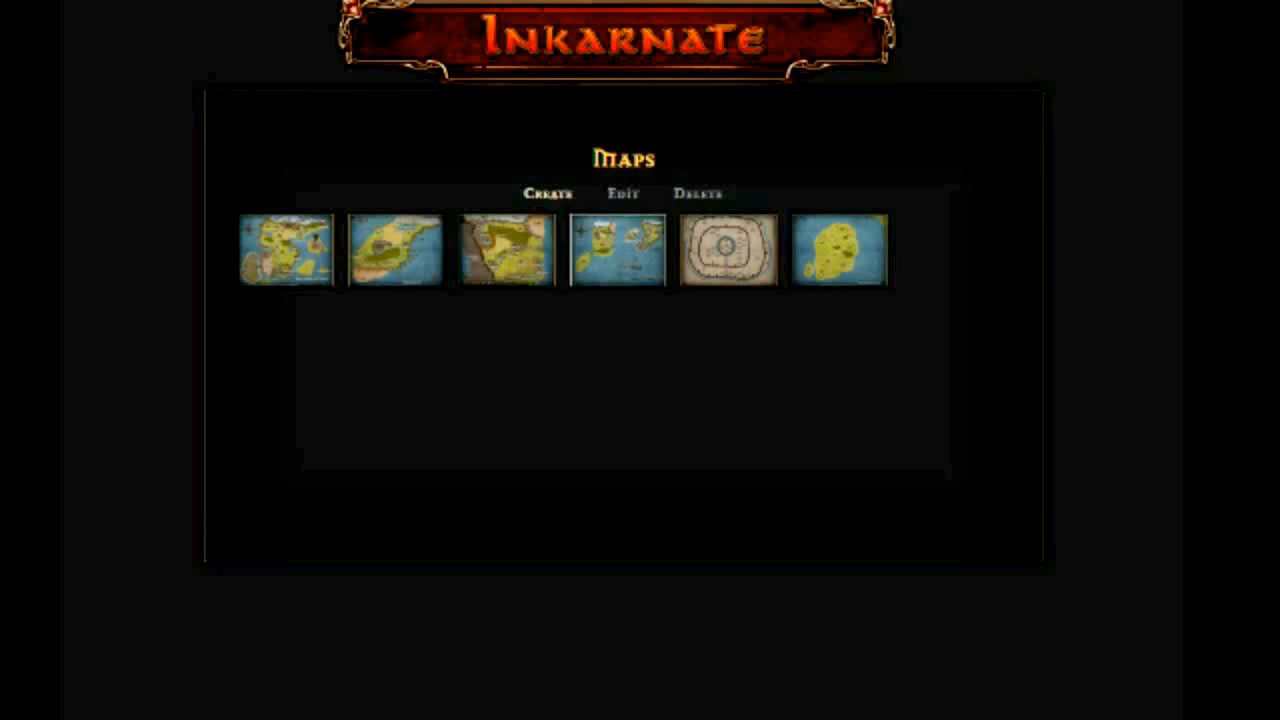
- Open the Continent of Irath map, the first one among the saved maps, for editing
click(618, 250)
click(507, 250)
click(396, 250)
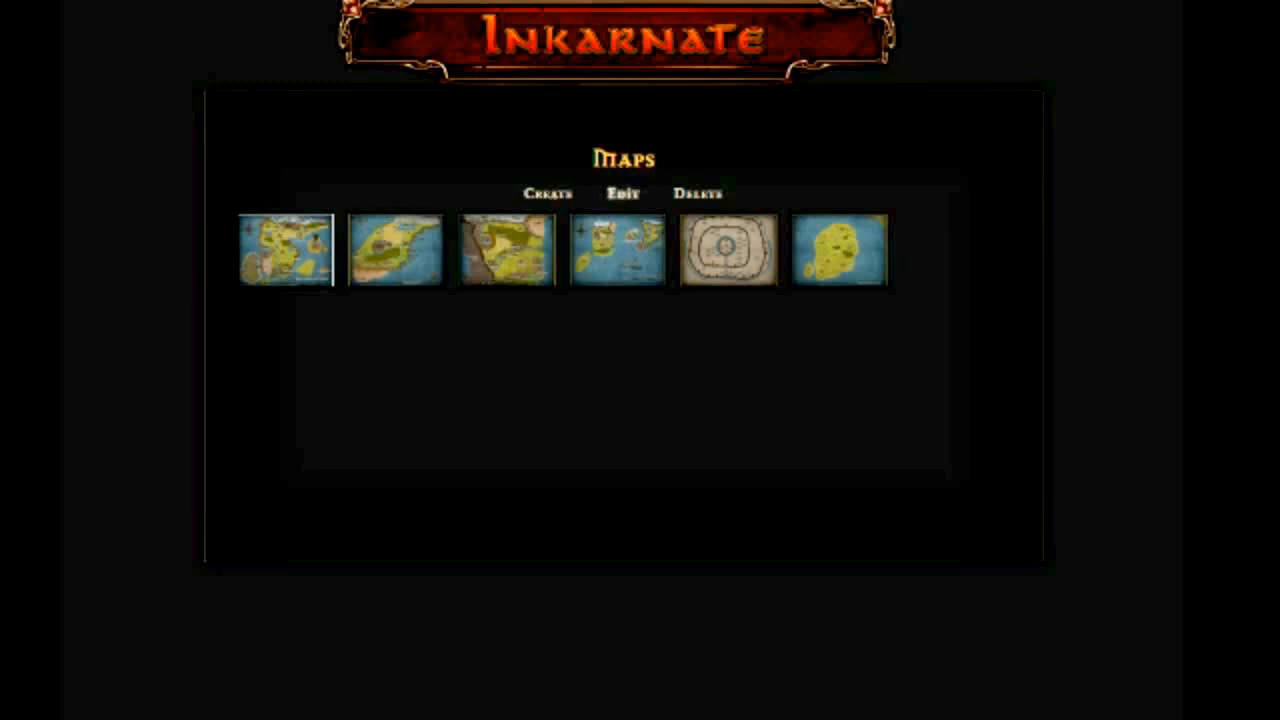
click(623, 194)
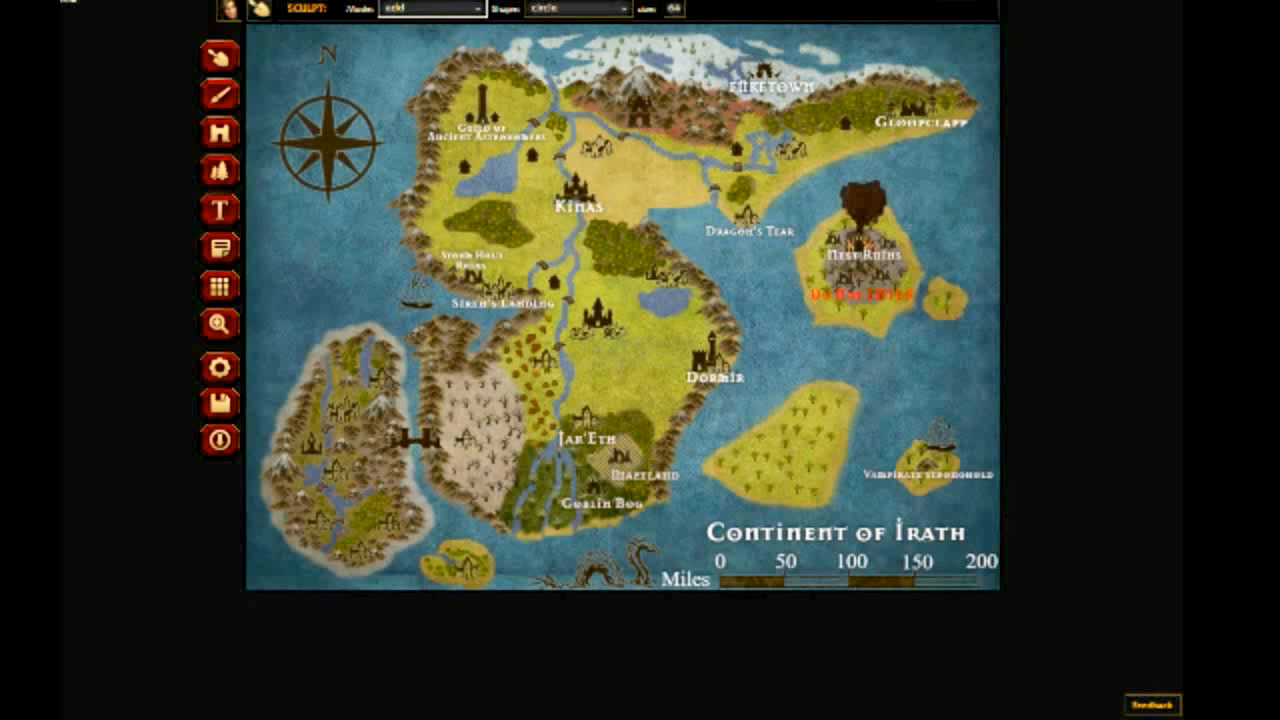
- Switch the Sculpt mode to subtract and back to add
click(432, 8)
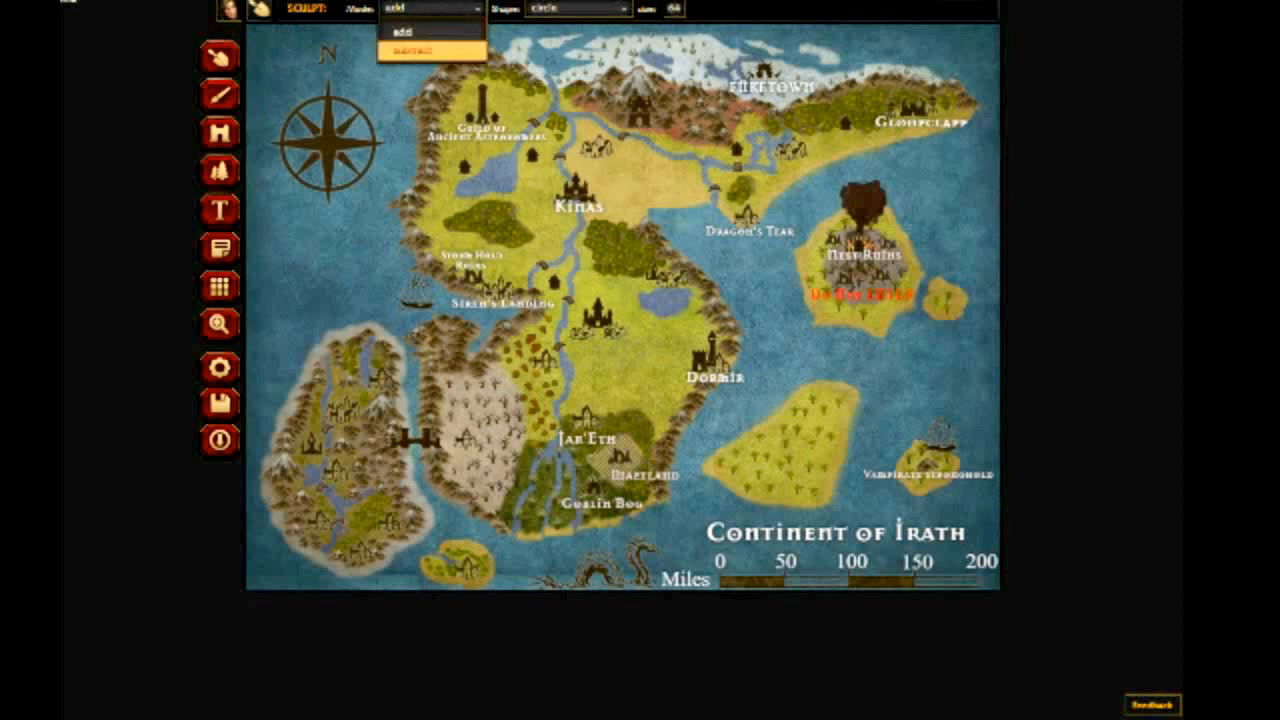
click(430, 50)
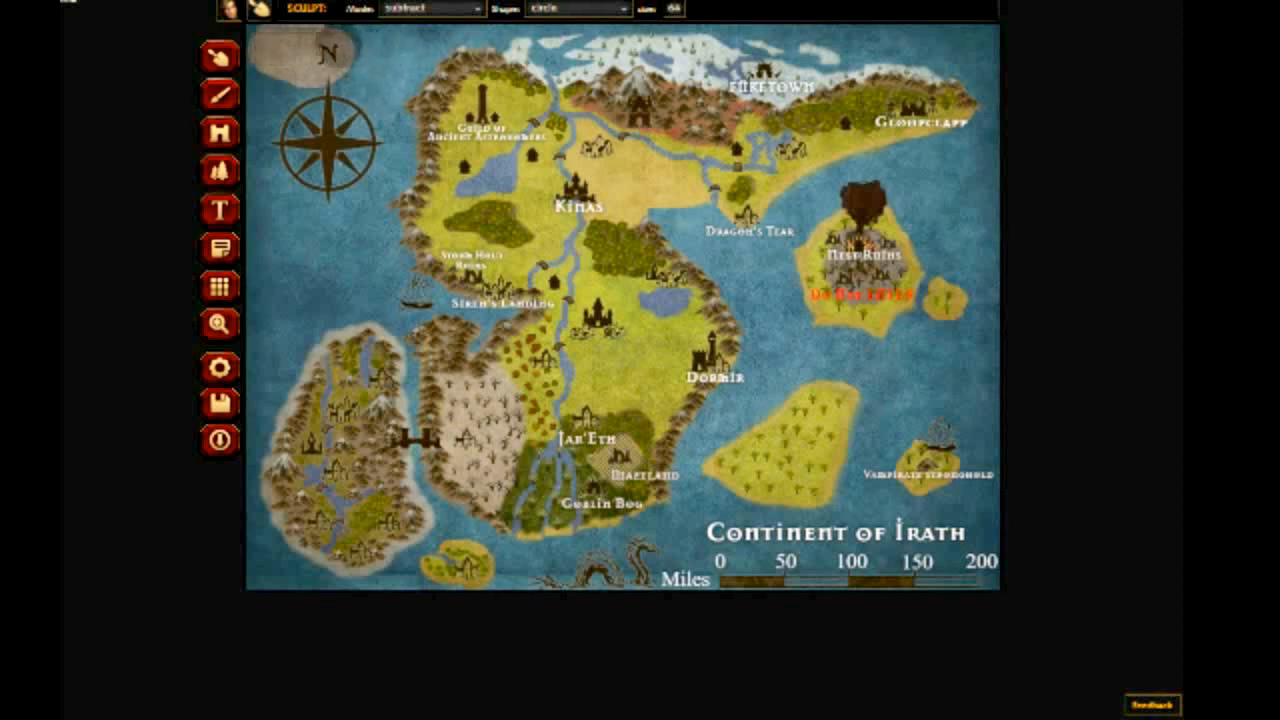
click(430, 8)
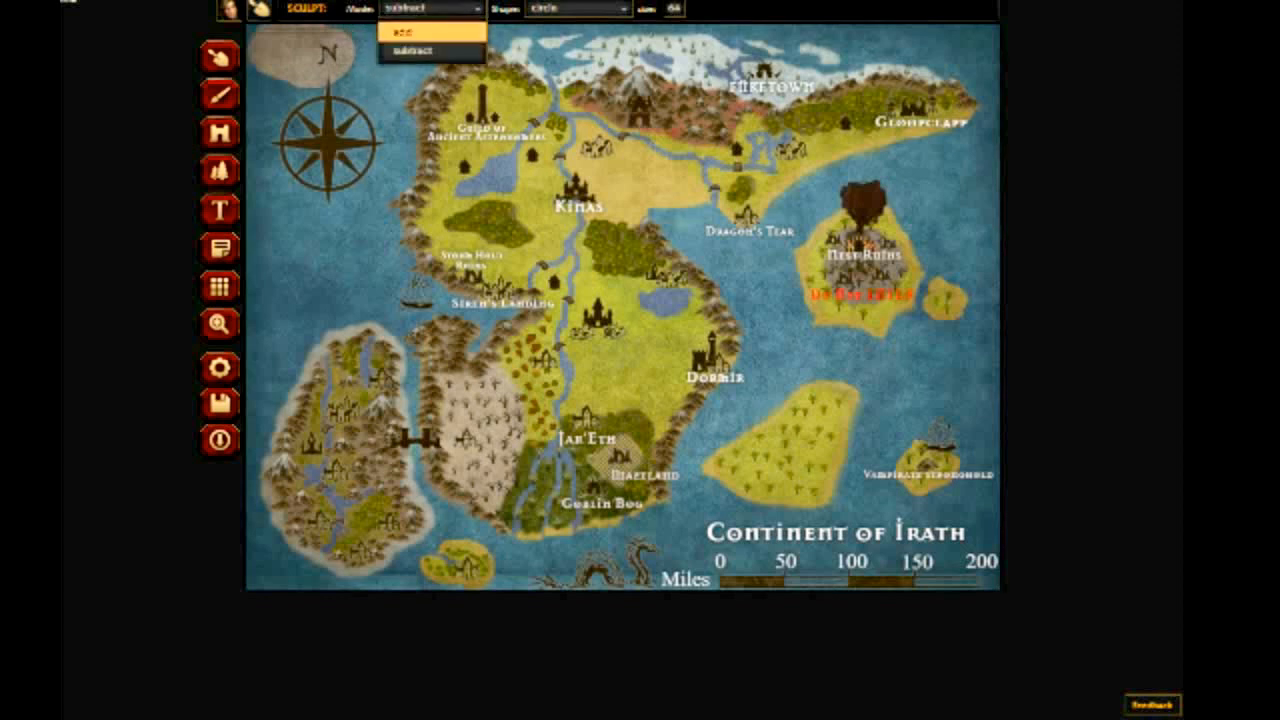
click(410, 32)
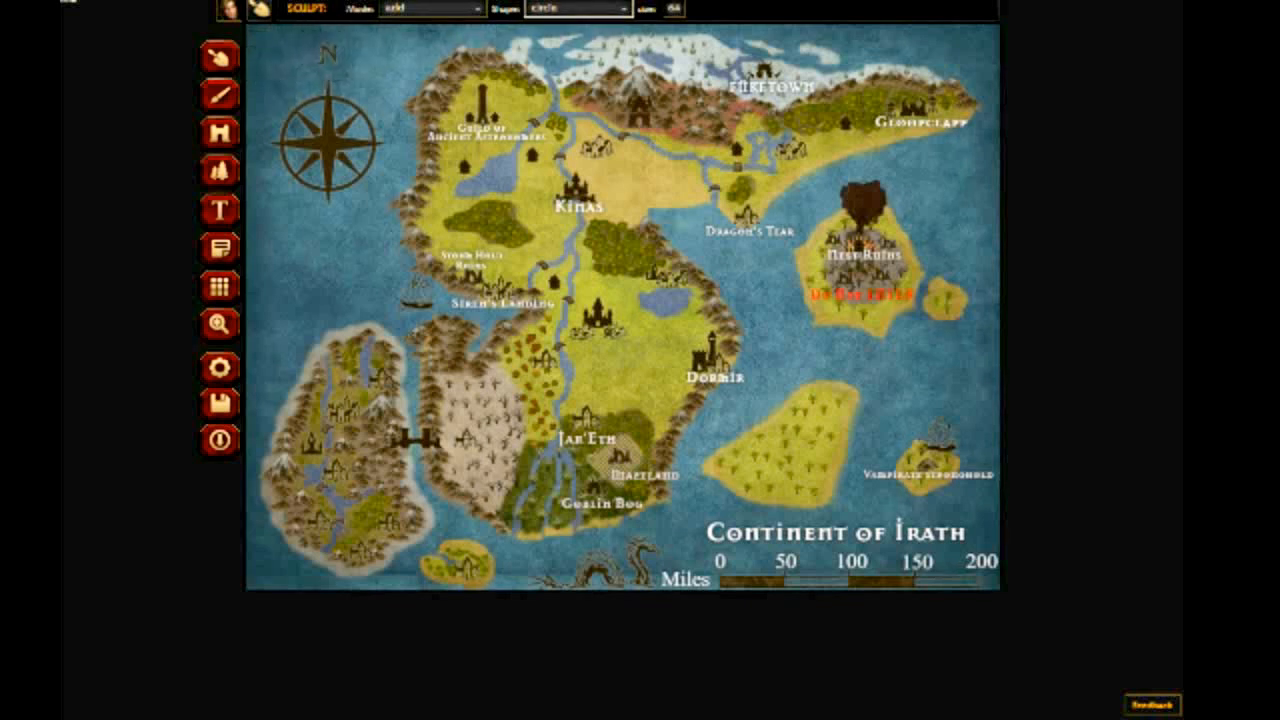
- Try the block and hex shapes for the Sculpt tool and return the shape to circle
click(578, 8)
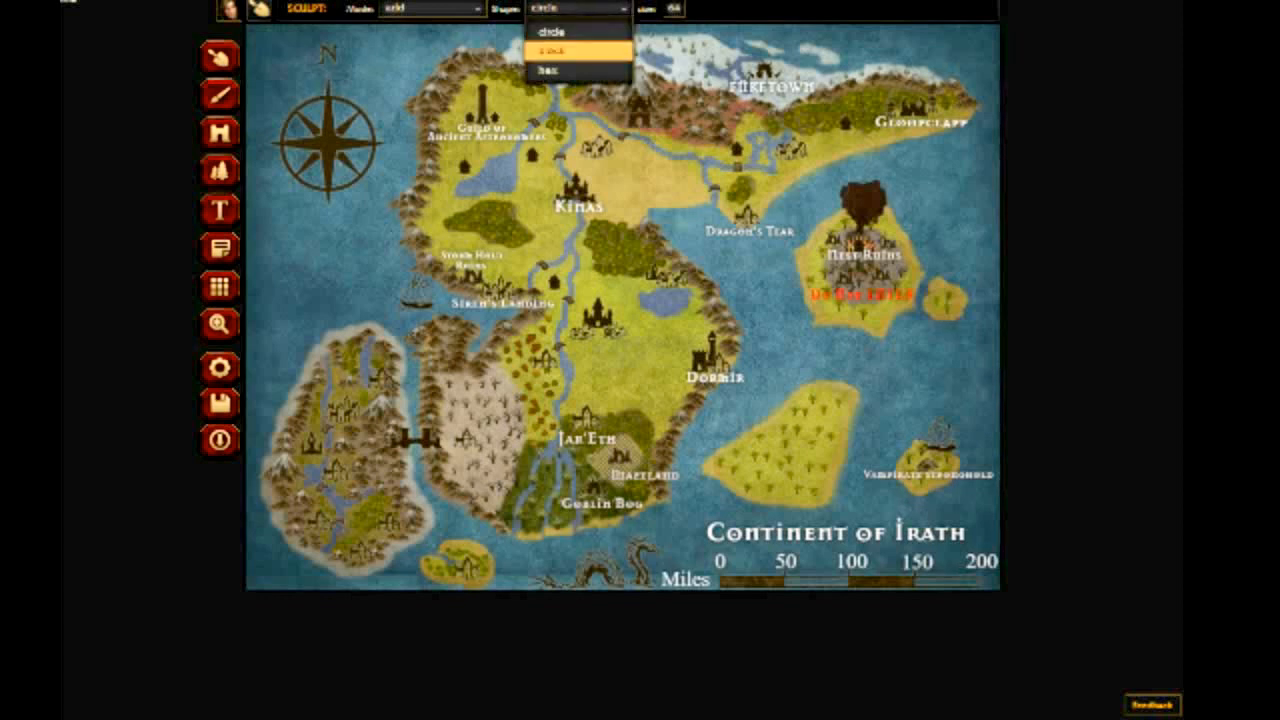
click(578, 50)
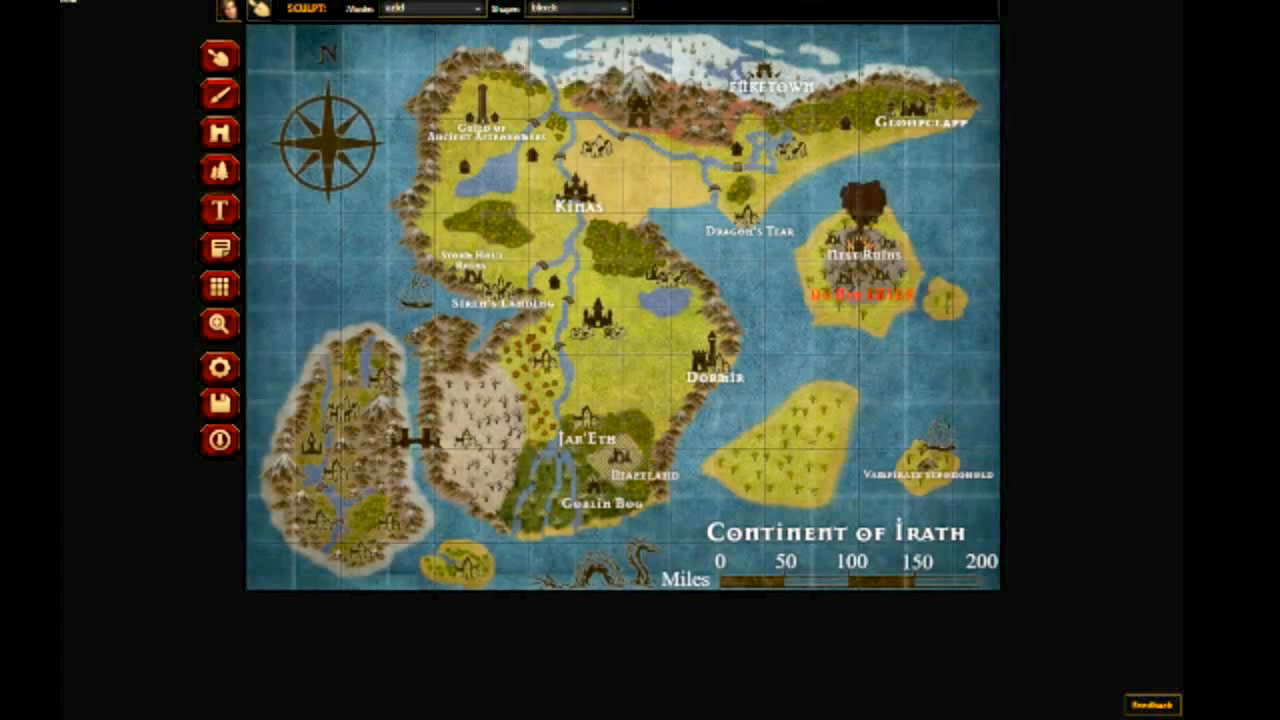
click(578, 8)
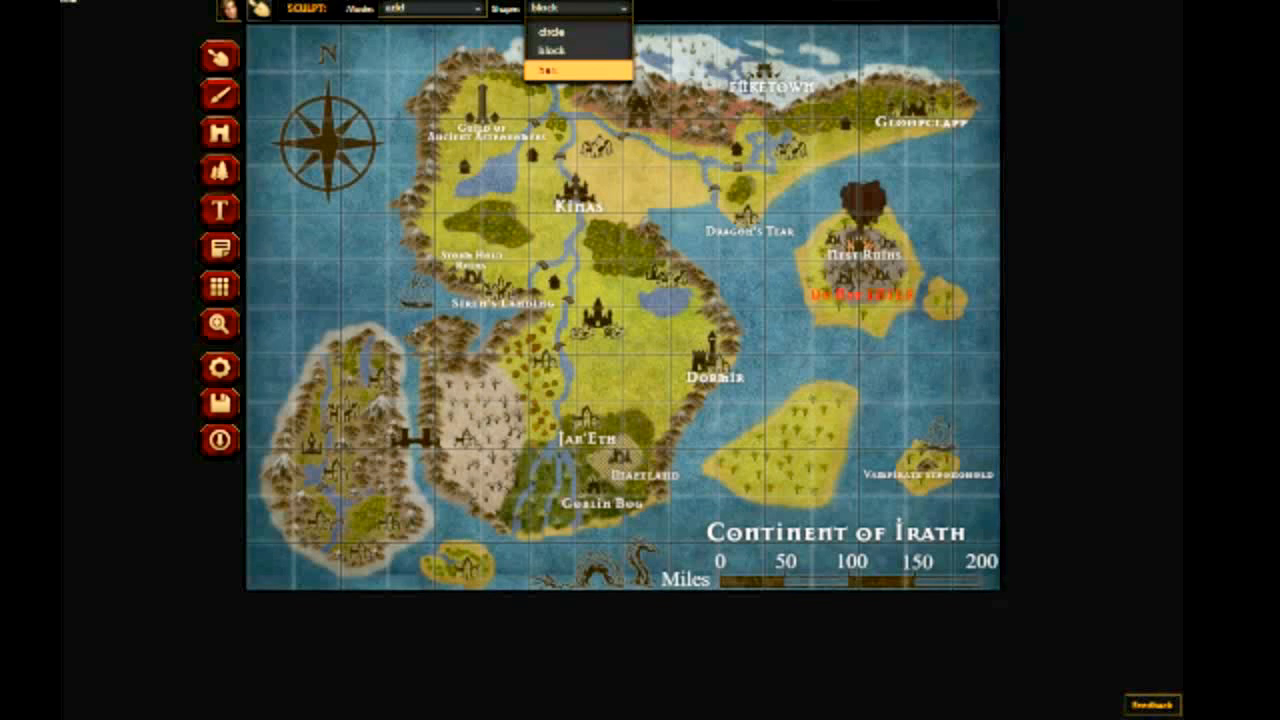
click(578, 70)
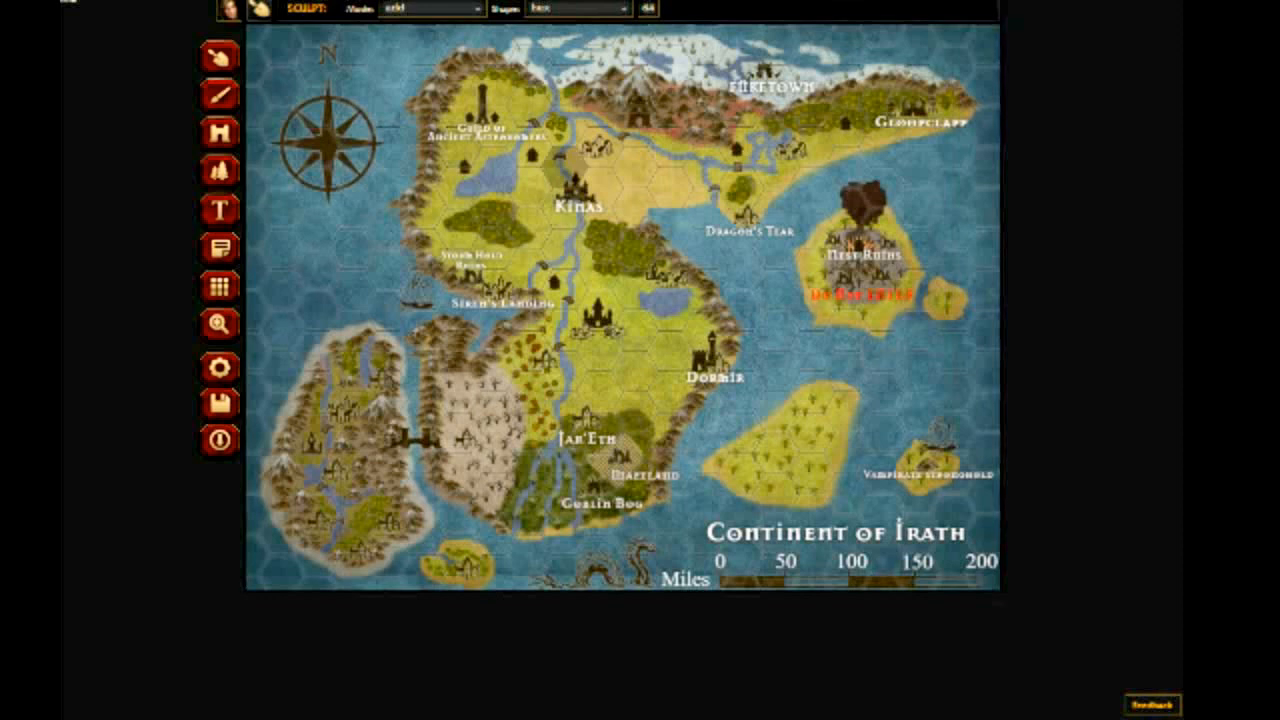
click(578, 8)
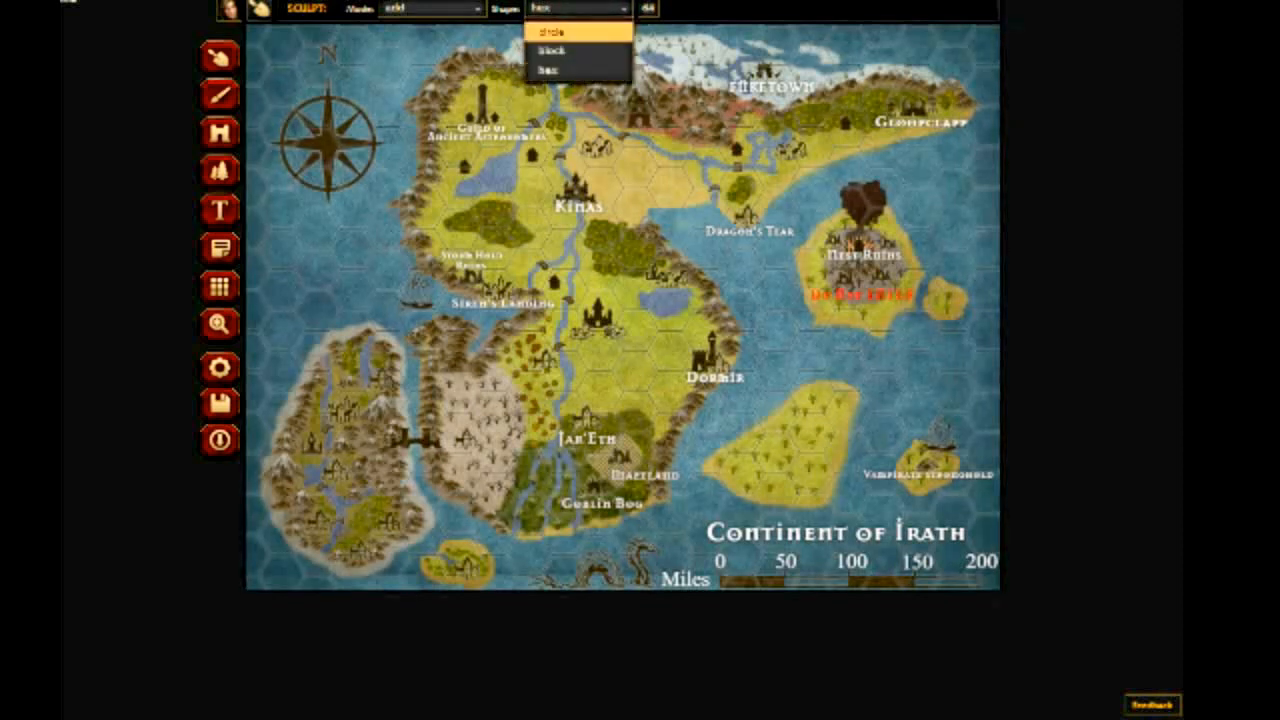
click(551, 31)
- Reduce the circular sculpt brush's size to about 30, keeping the mode on add
click(674, 9)
click(674, 9)
mouse_move(676, 29)
mouse_down()
mouse_move(614, 29)
mouse_move(740, 29)
mouse_move(640, 29)
mouse_up()
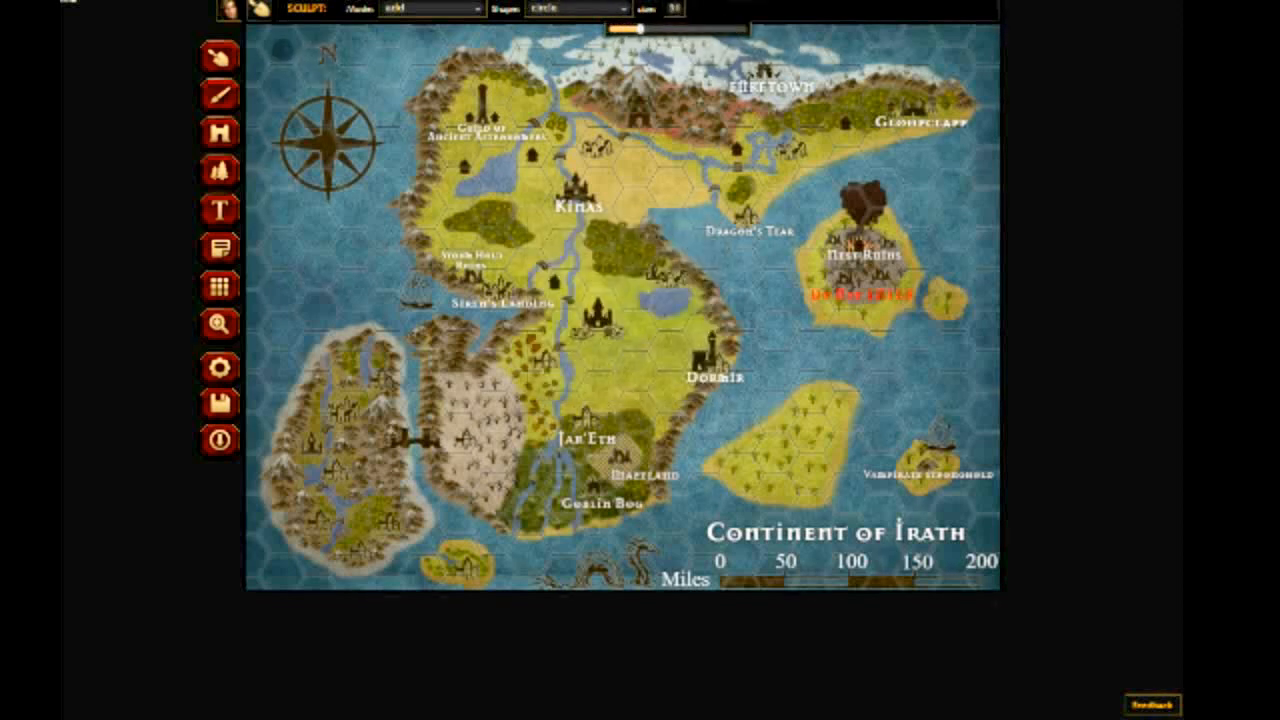
click(432, 8)
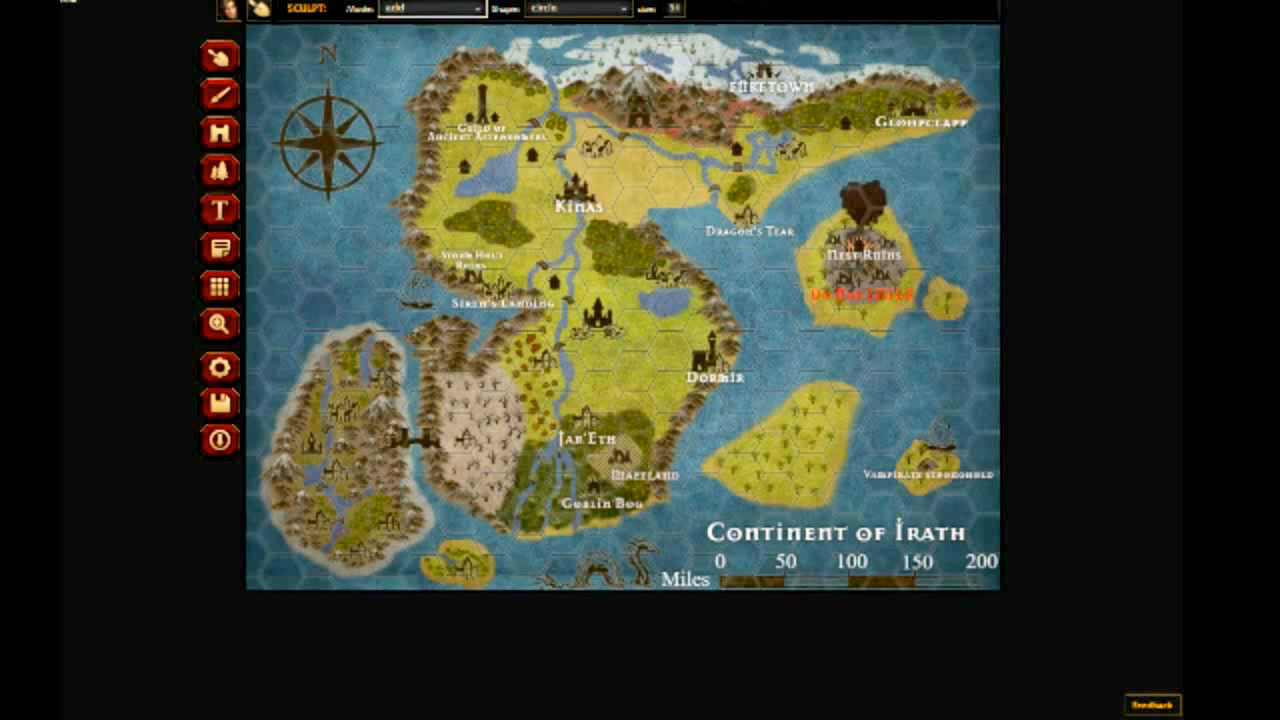
click(578, 8)
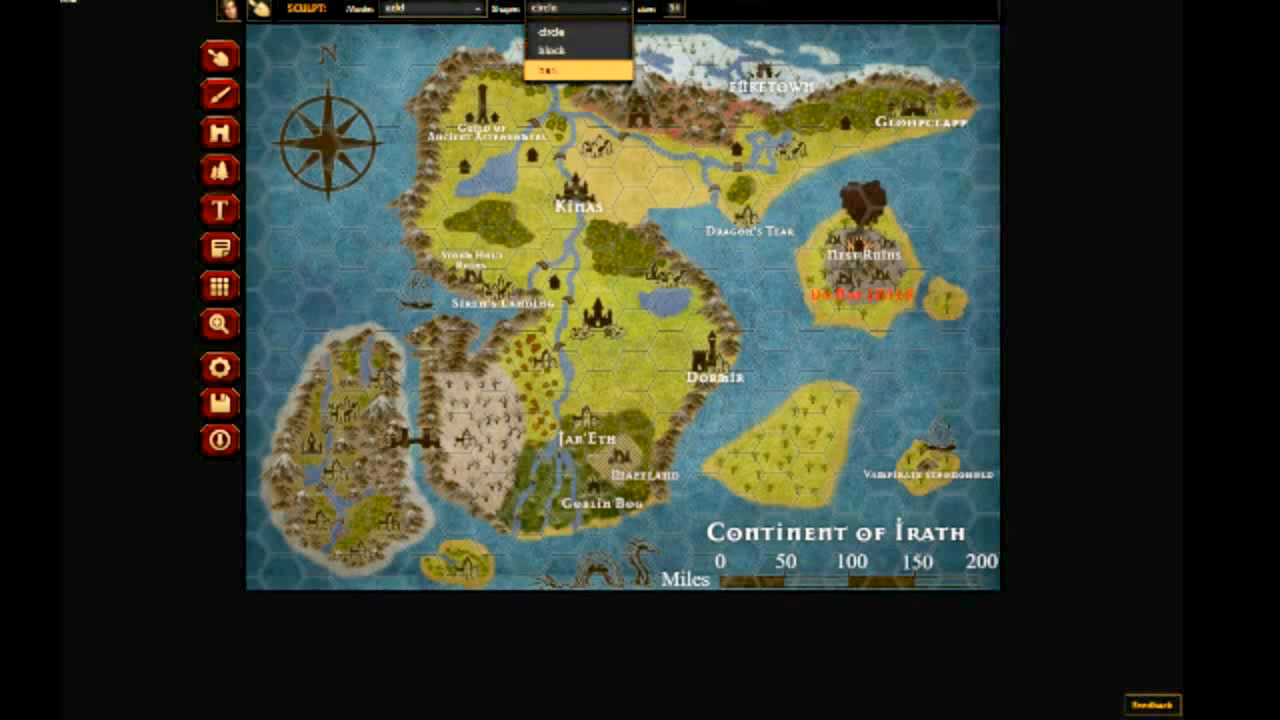
click(564, 32)
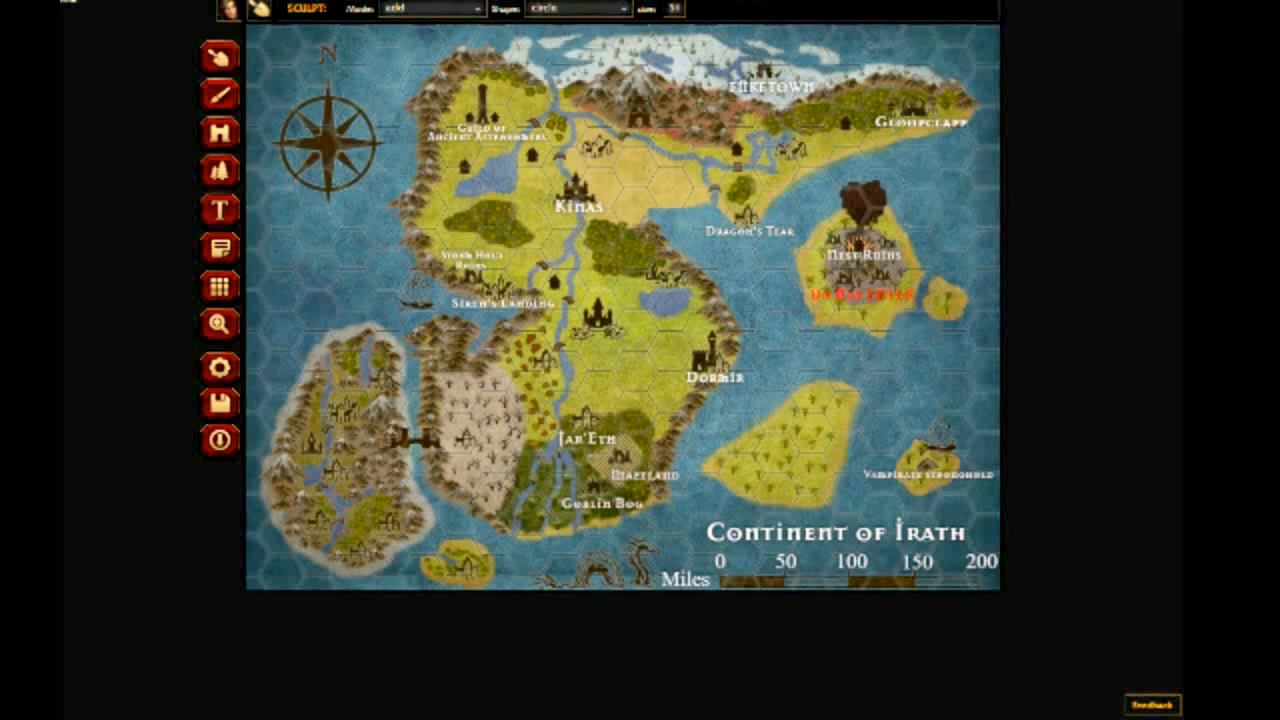
- Set the Sculpt mode to subtract and try the hex shape before returning the shape to circle
click(430, 8)
click(412, 49)
click(576, 8)
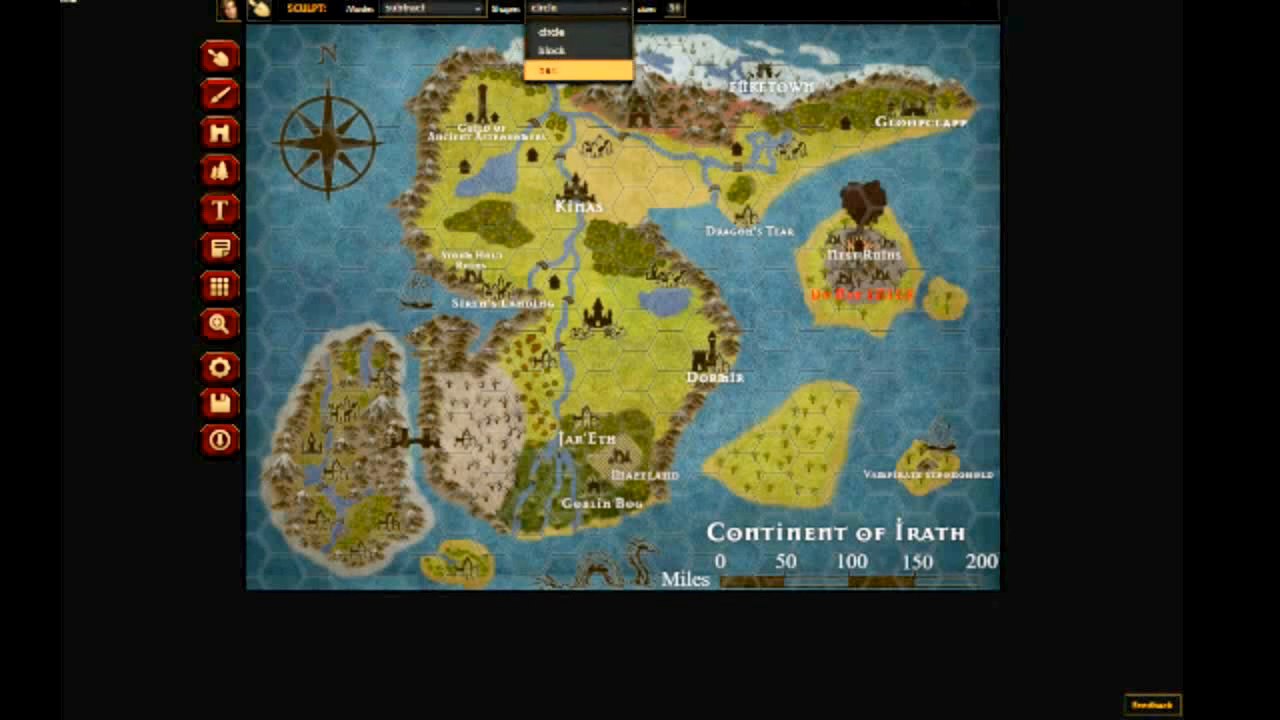
click(560, 70)
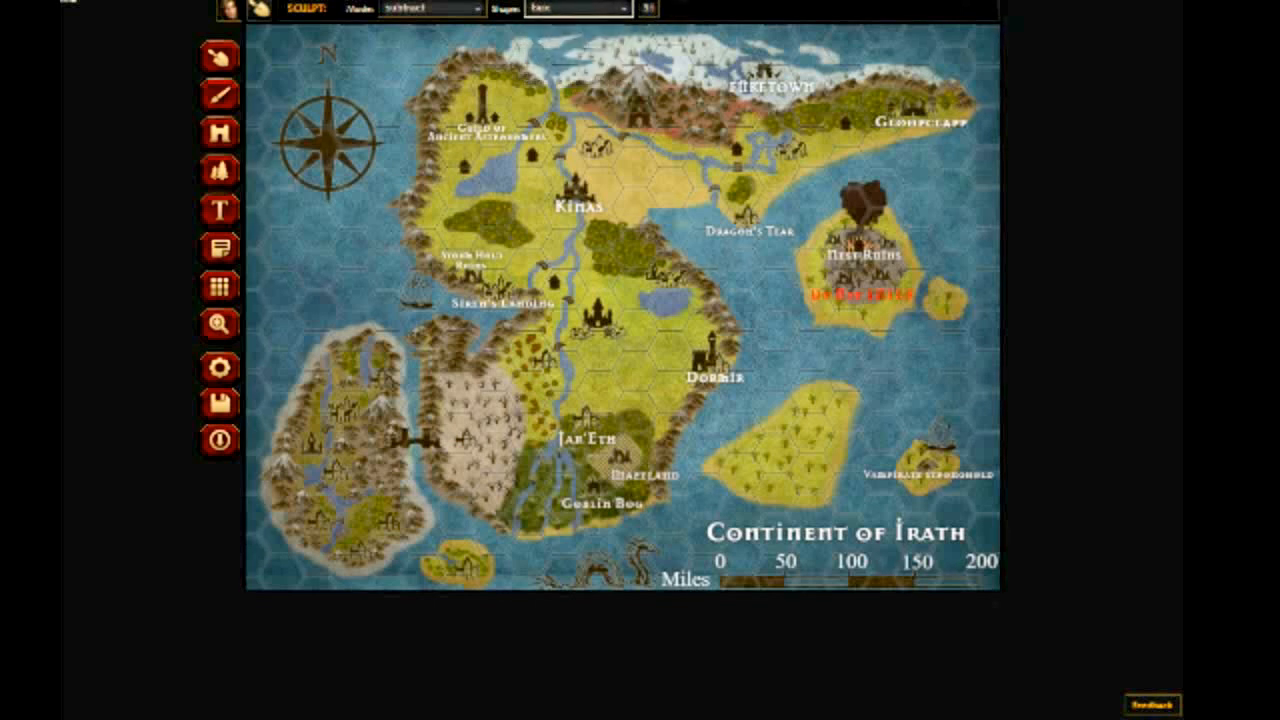
click(578, 8)
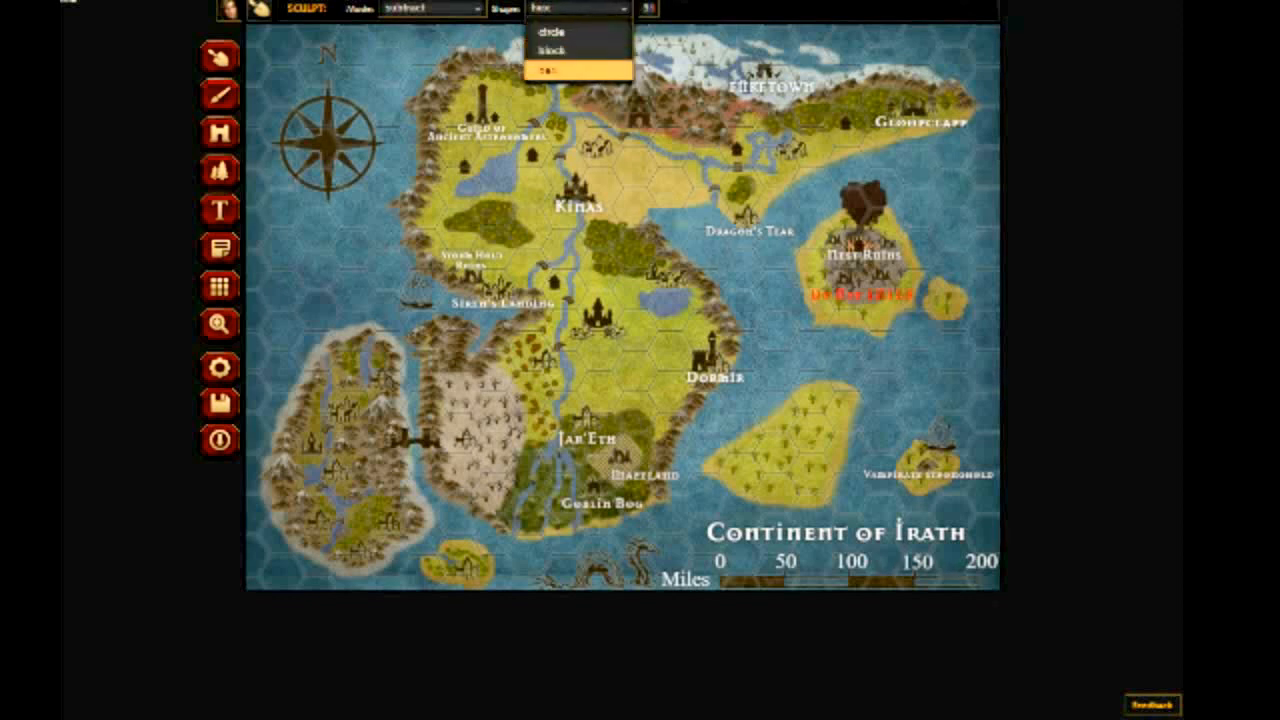
click(565, 33)
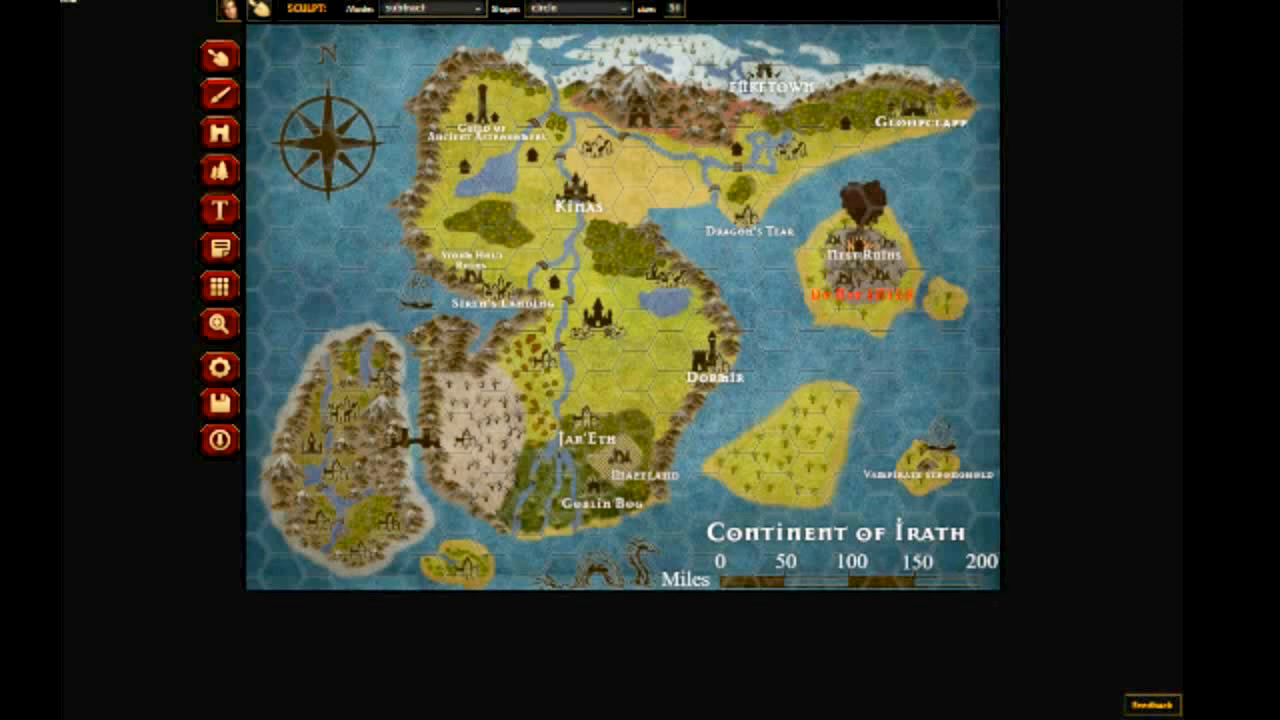
- Switch to the Brush tool, browse the available brush textures and choose Lava
click(220, 95)
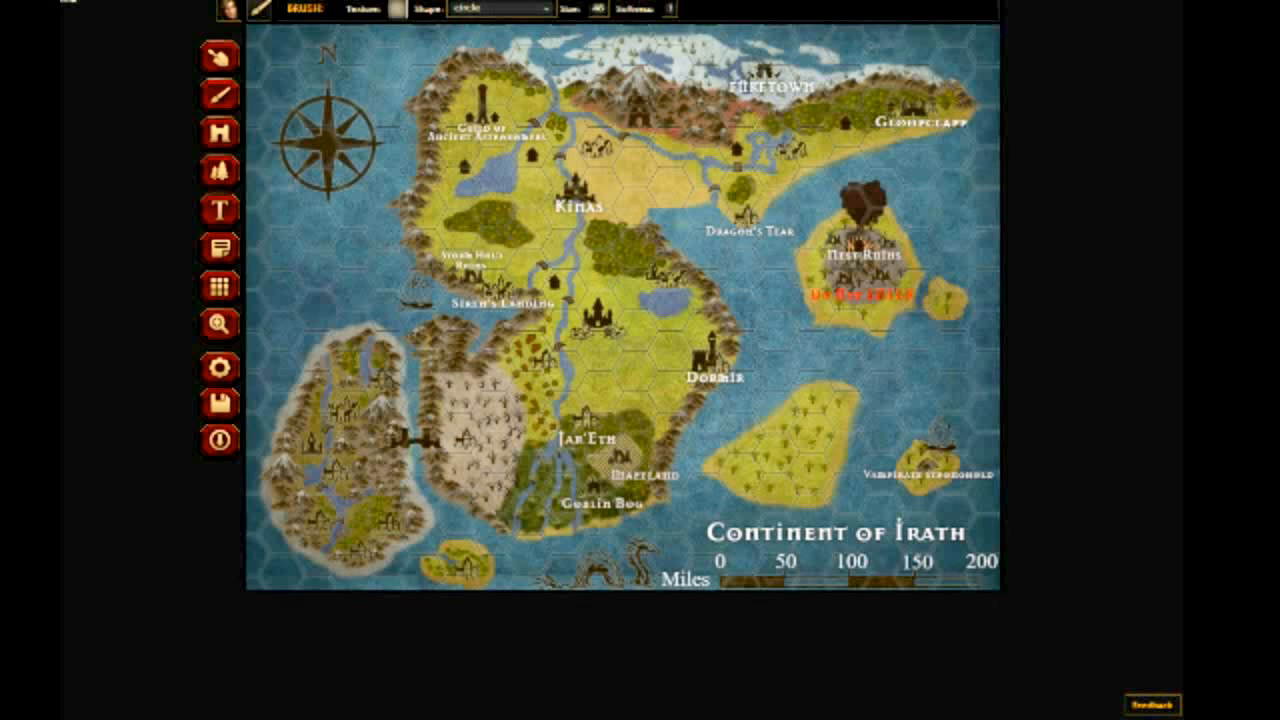
click(397, 9)
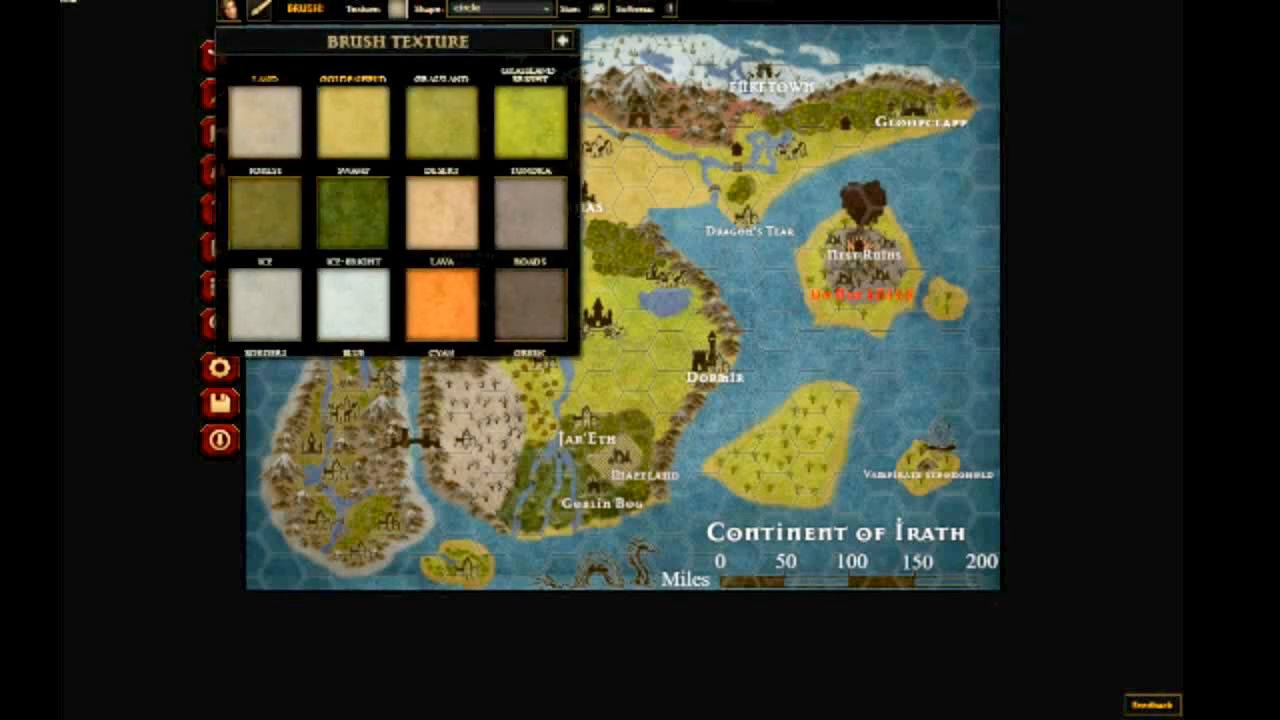
scroll(441, 210, down, 1)
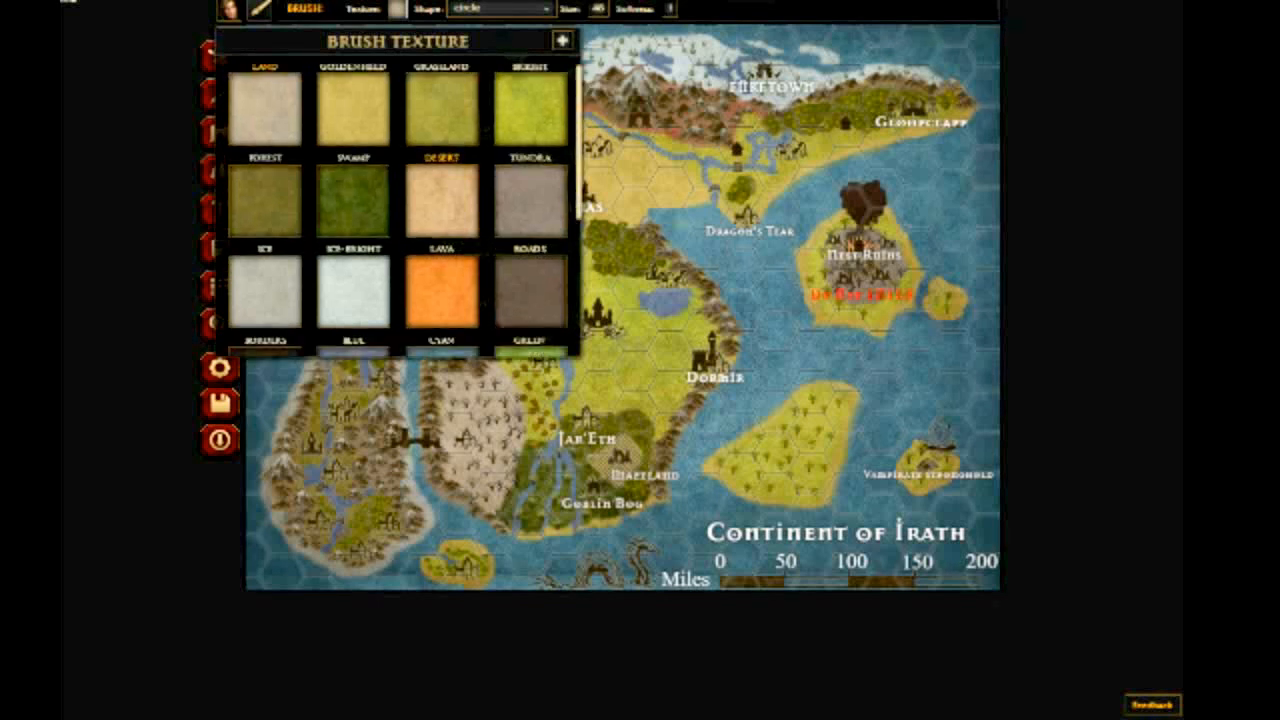
scroll(441, 190, down, 1)
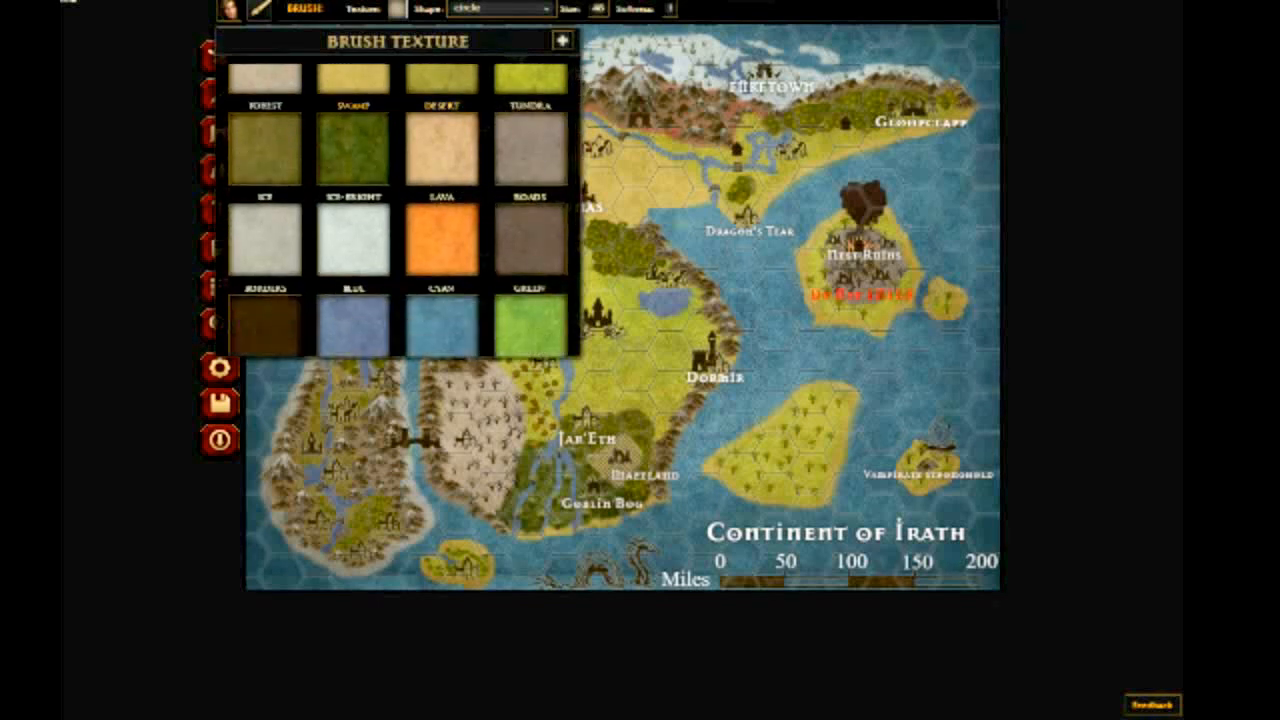
scroll(406, 210, down, 3)
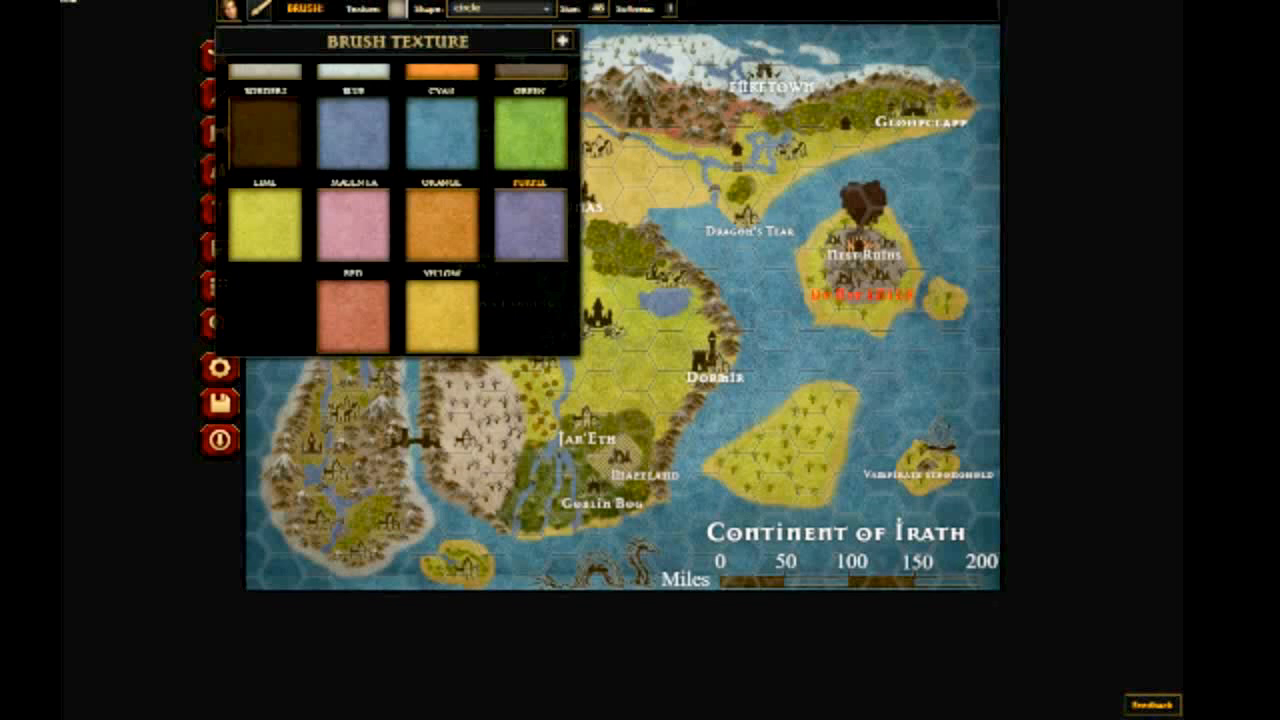
scroll(400, 210, up, 3)
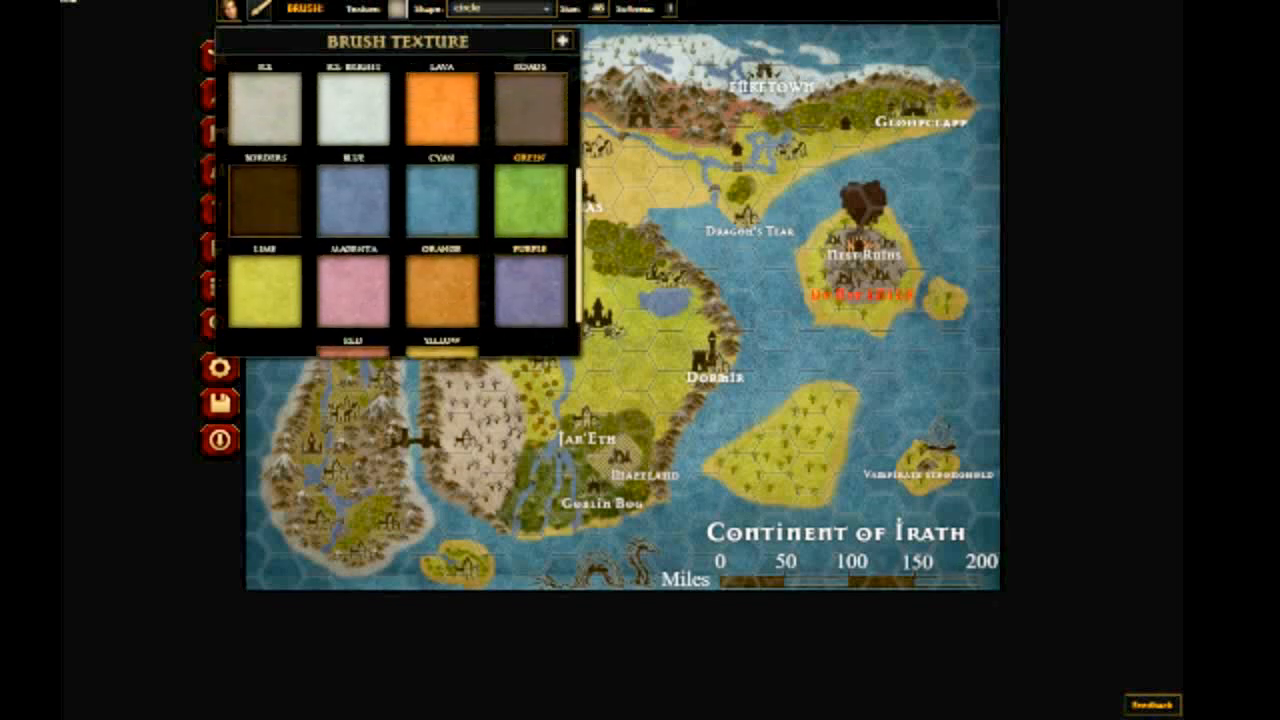
scroll(400, 210, down, 2)
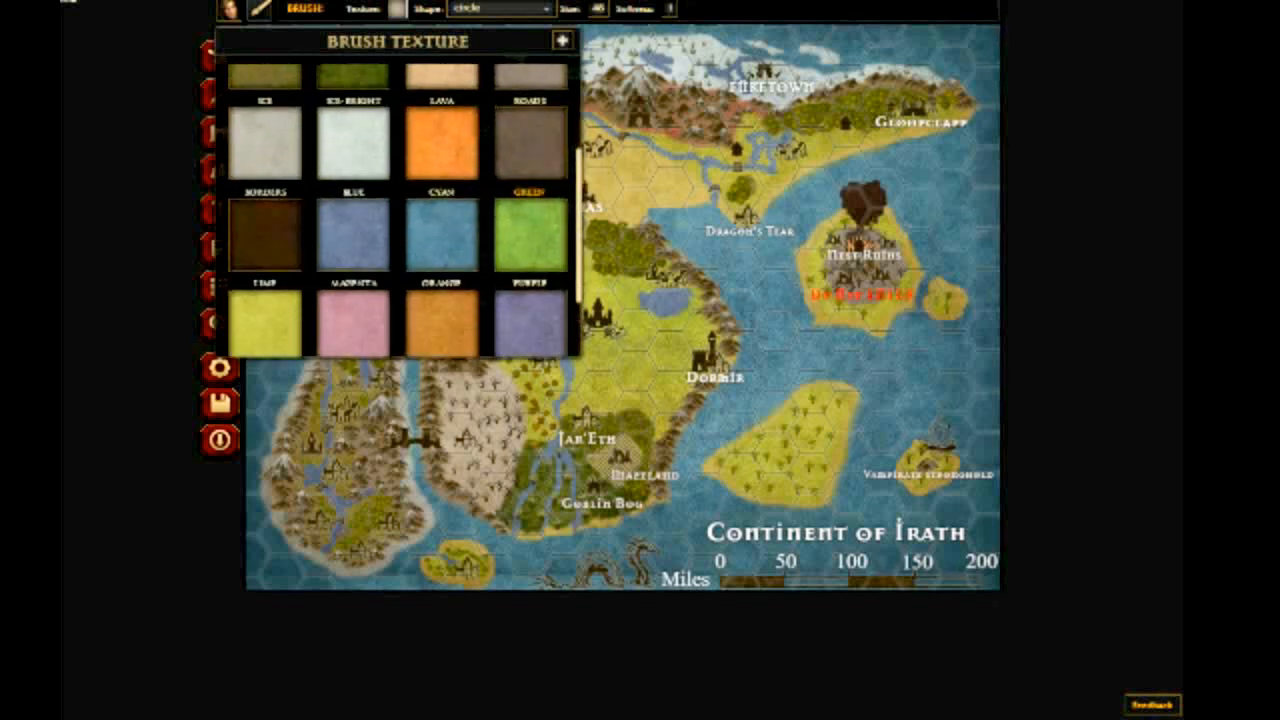
scroll(440, 150, up, 1)
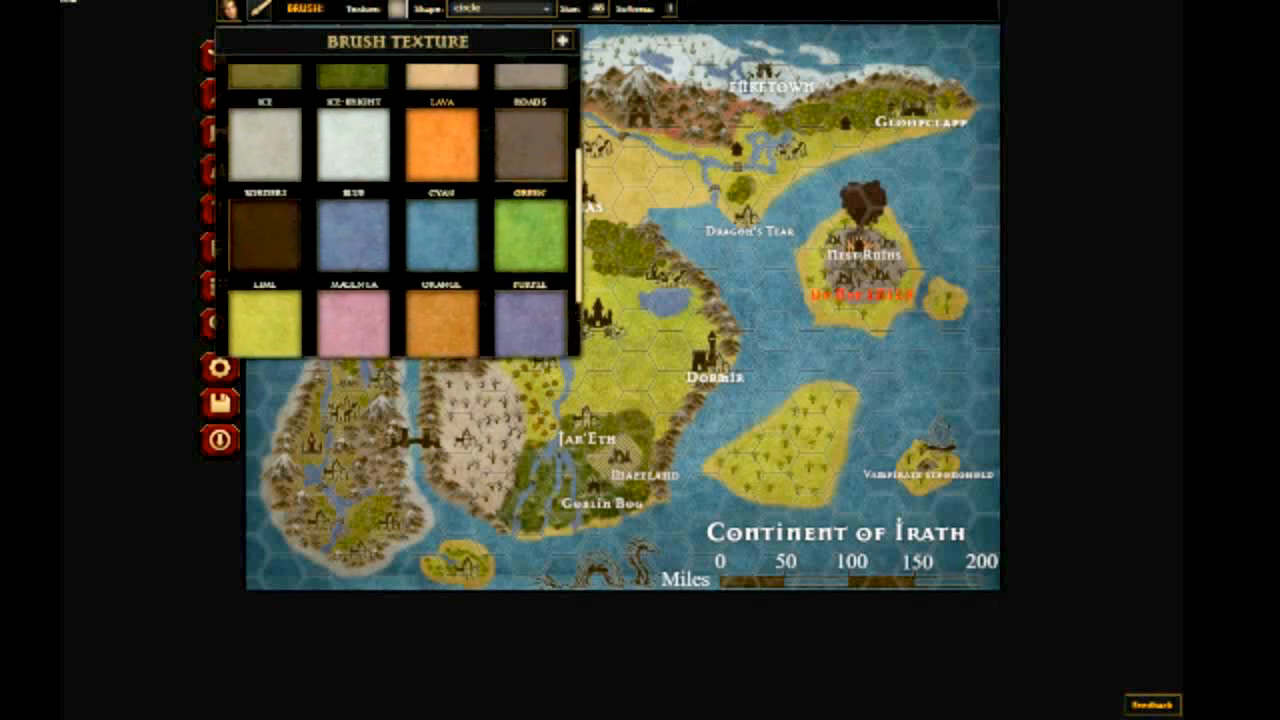
click(462, 148)
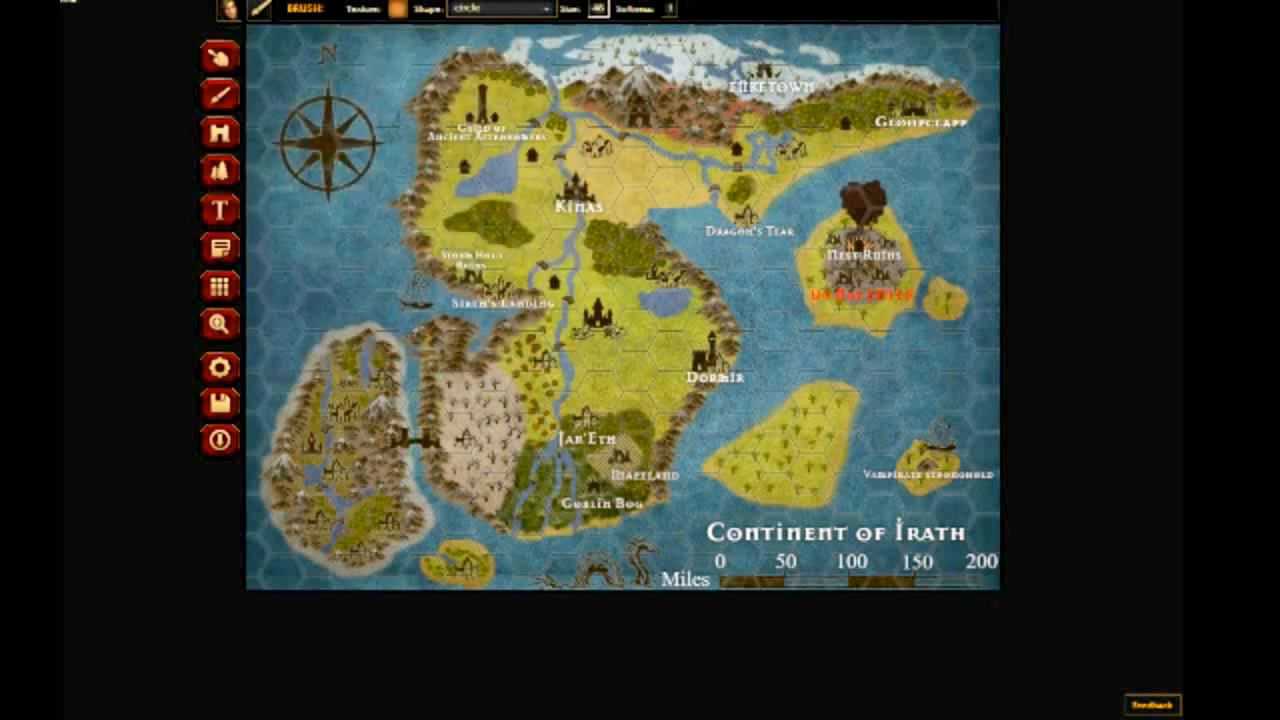
- Set the brush size to 10 and paint lava around the small forest above Dragon's Tear
click(597, 8)
drag(585, 28, 540, 29)
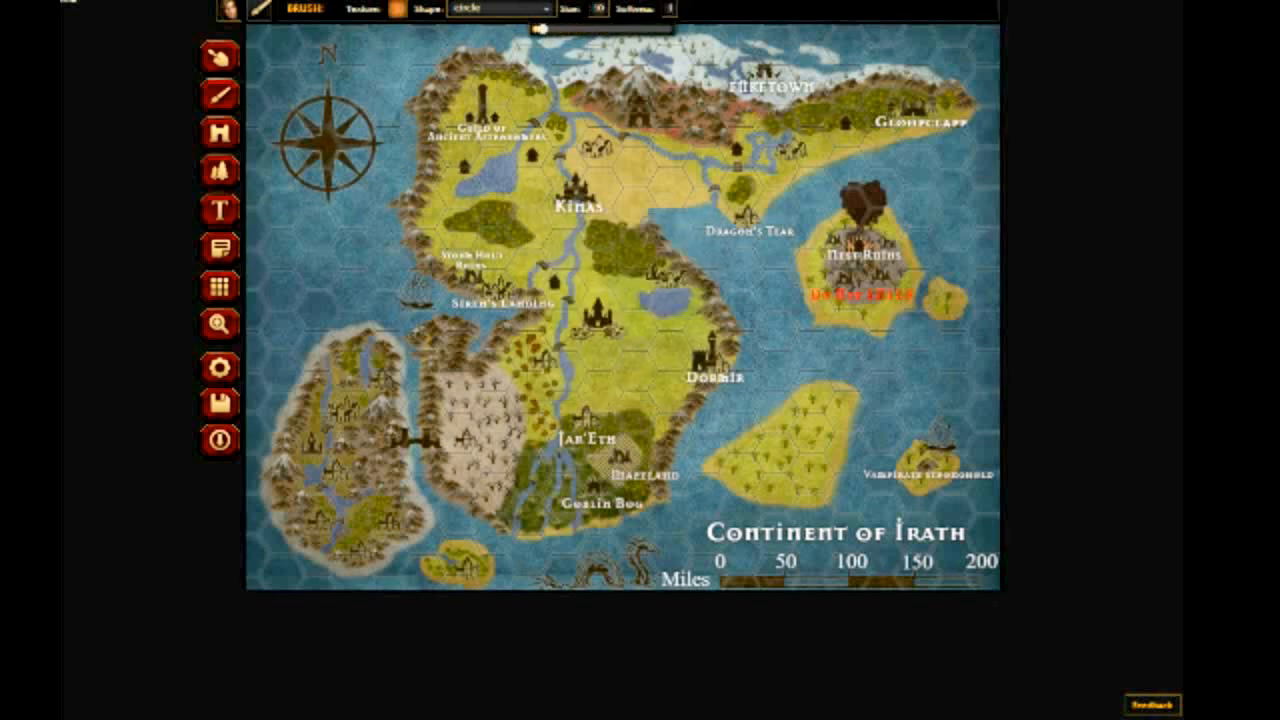
mouse_move(735, 189)
mouse_down()
mouse_move(738, 176)
mouse_move(751, 186)
mouse_up()
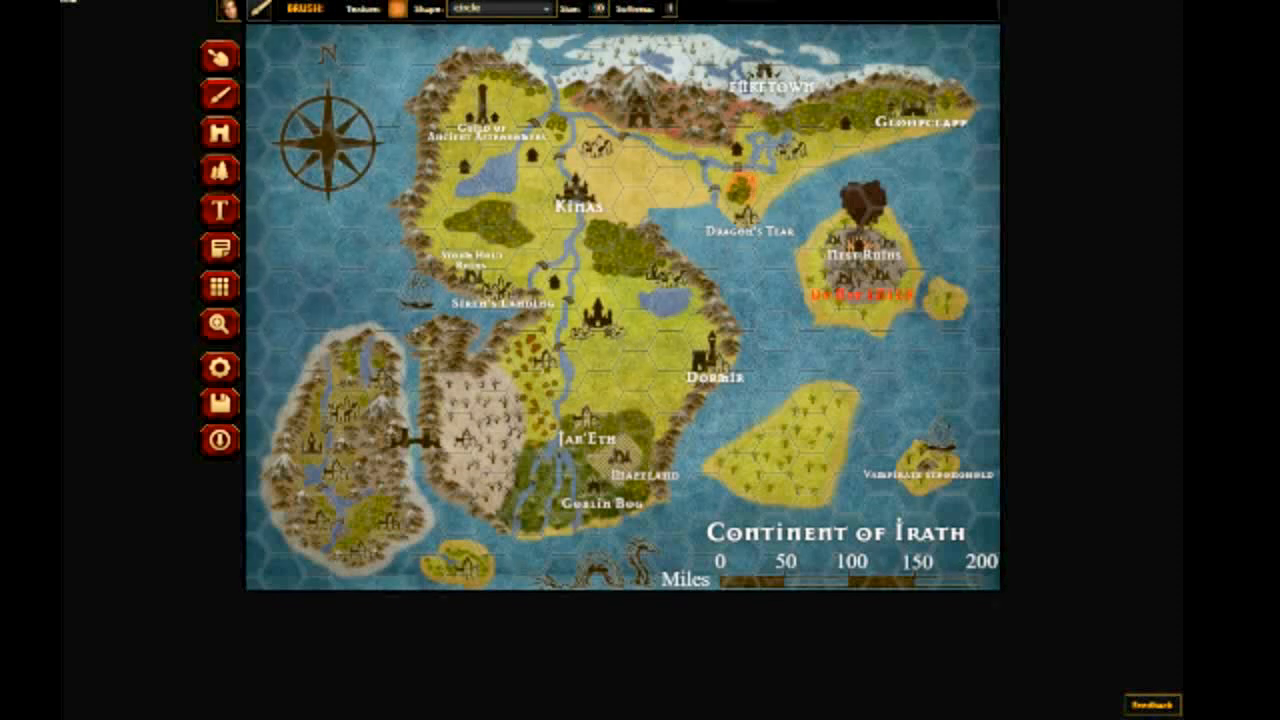
- Choose the Yellow brush texture and set the brush size to 6
click(397, 9)
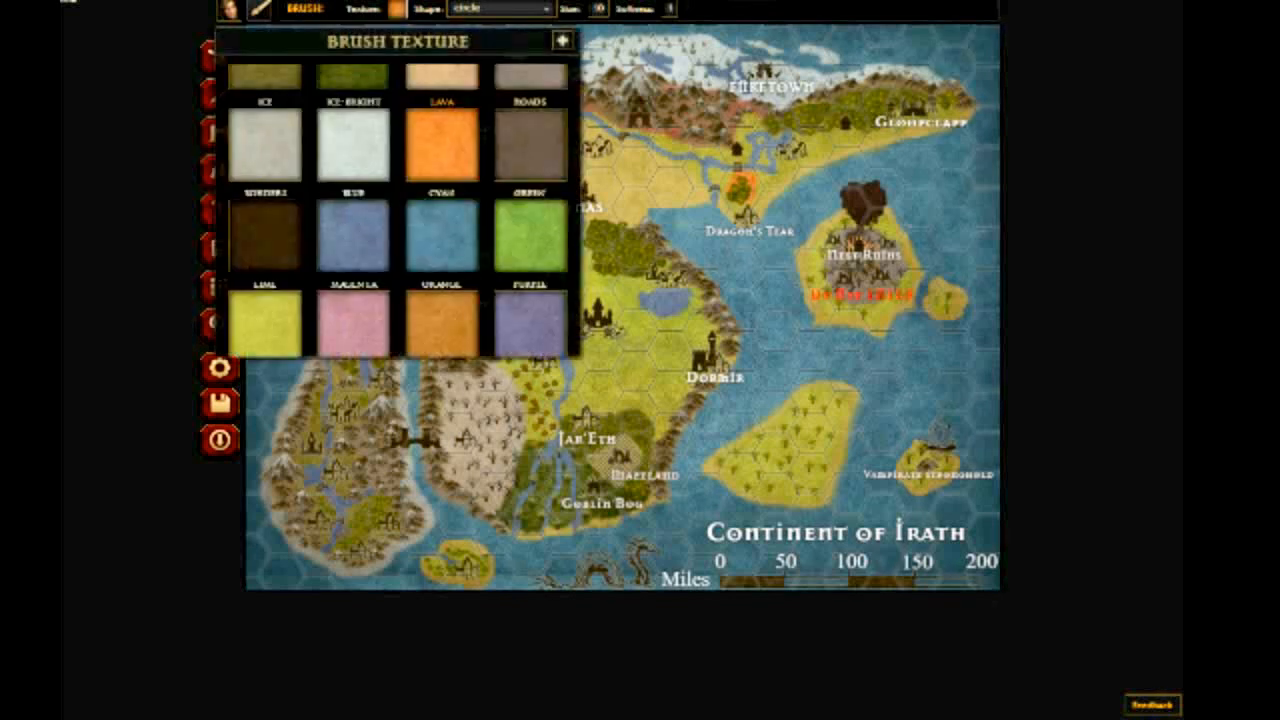
scroll(397, 210, down, 3)
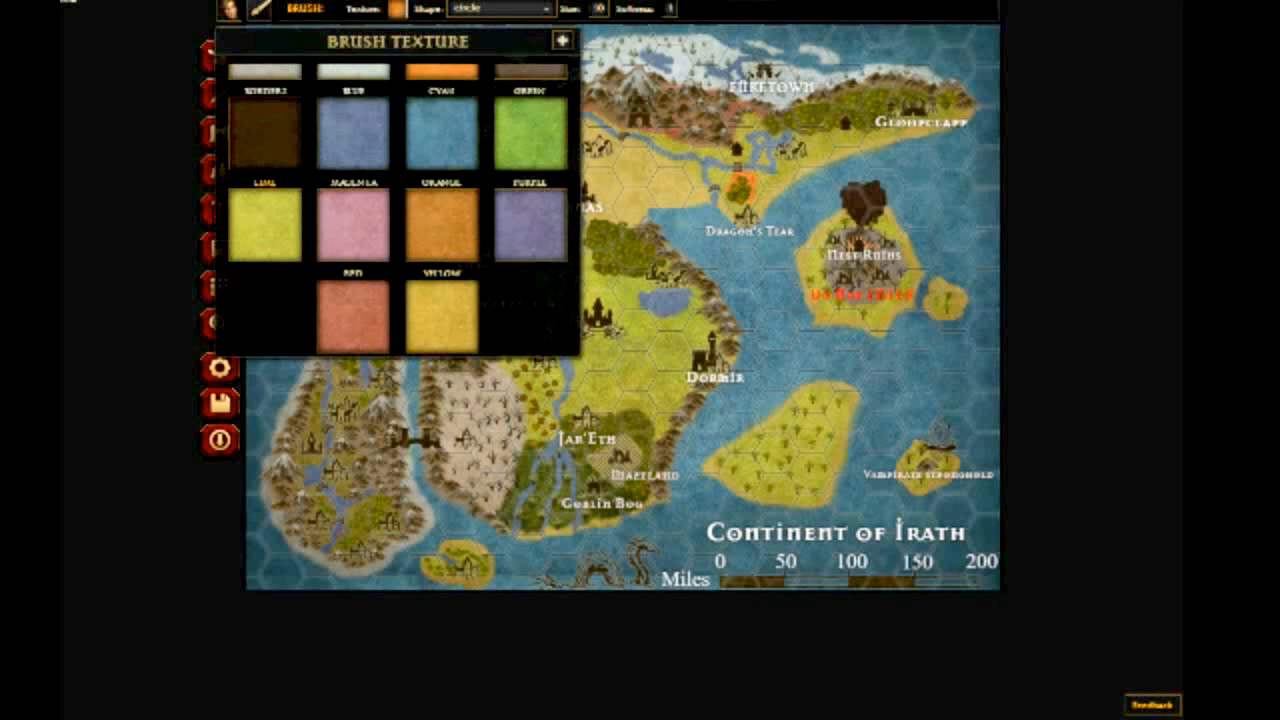
click(442, 312)
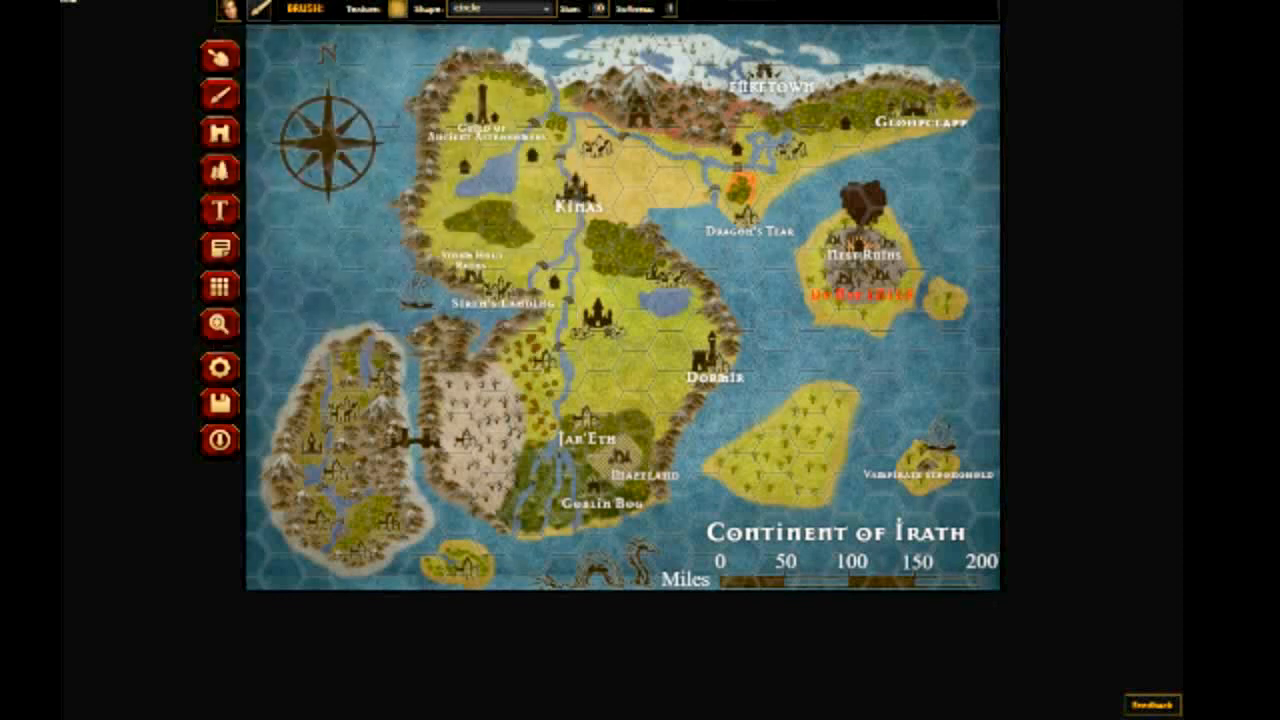
click(598, 9)
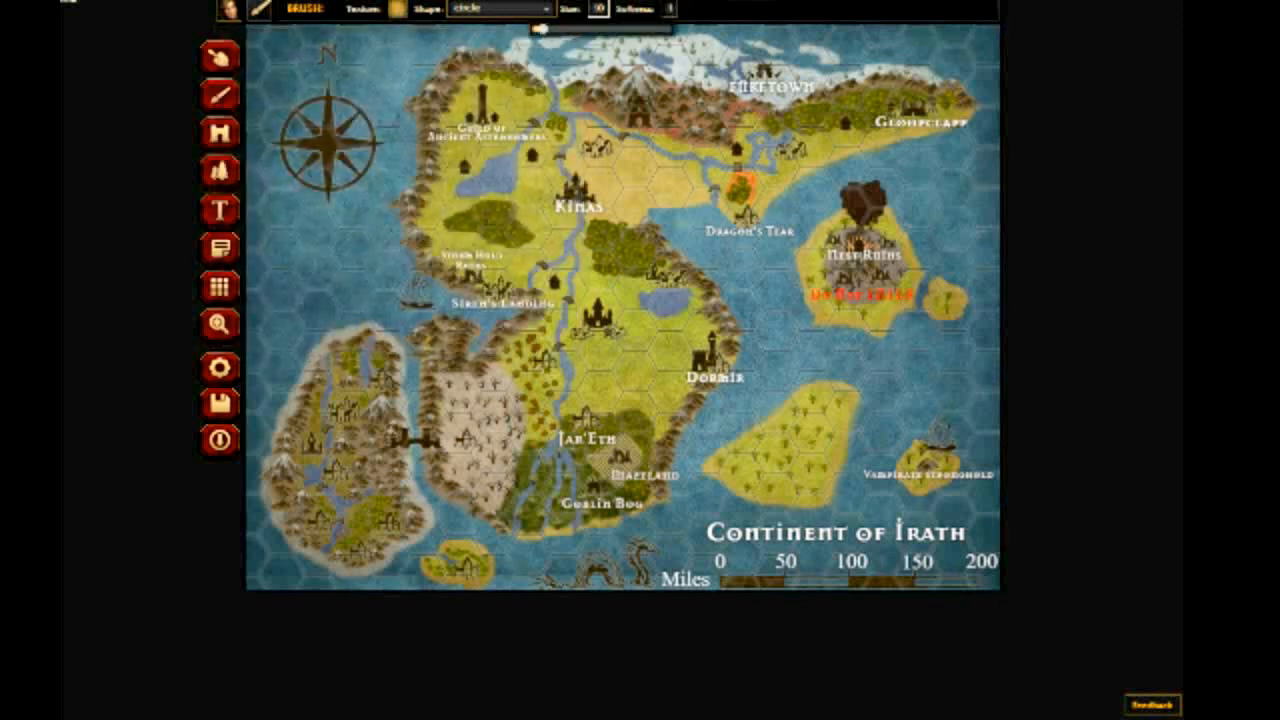
drag(541, 28, 537, 28)
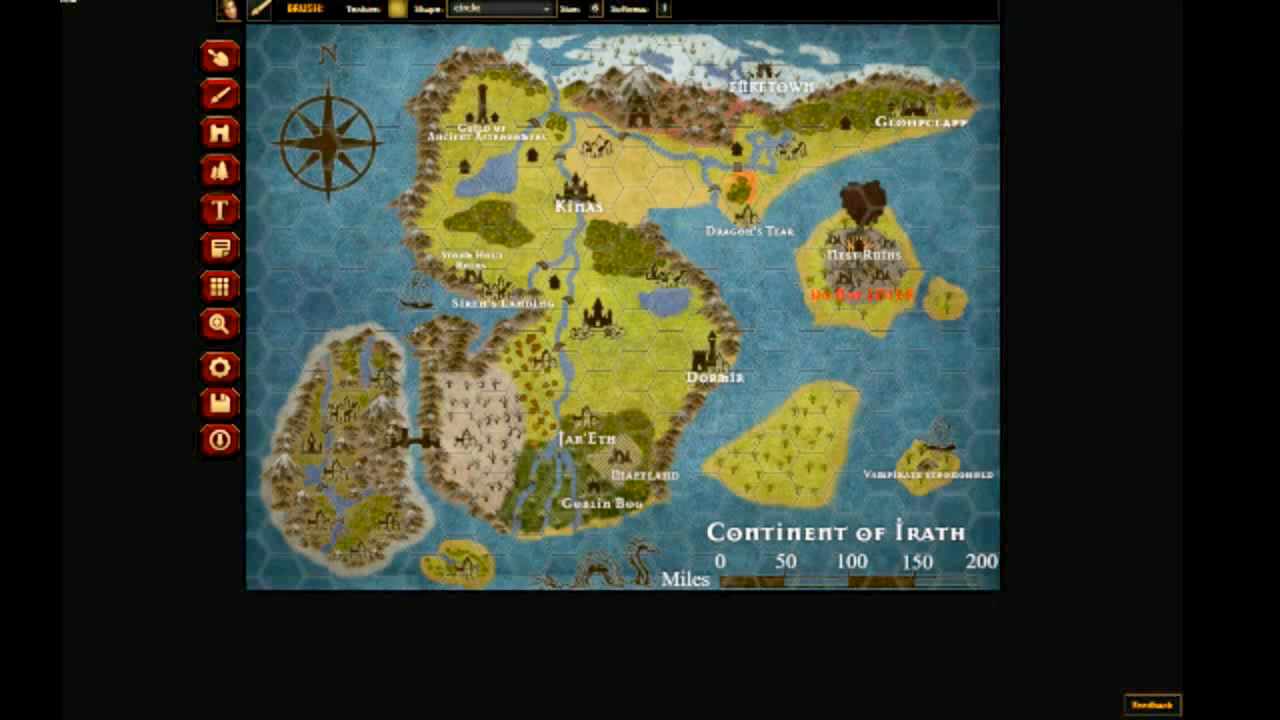
- Choose the Cyan brush texture and paint a river running south from the lake northwest of Dormir
click(398, 8)
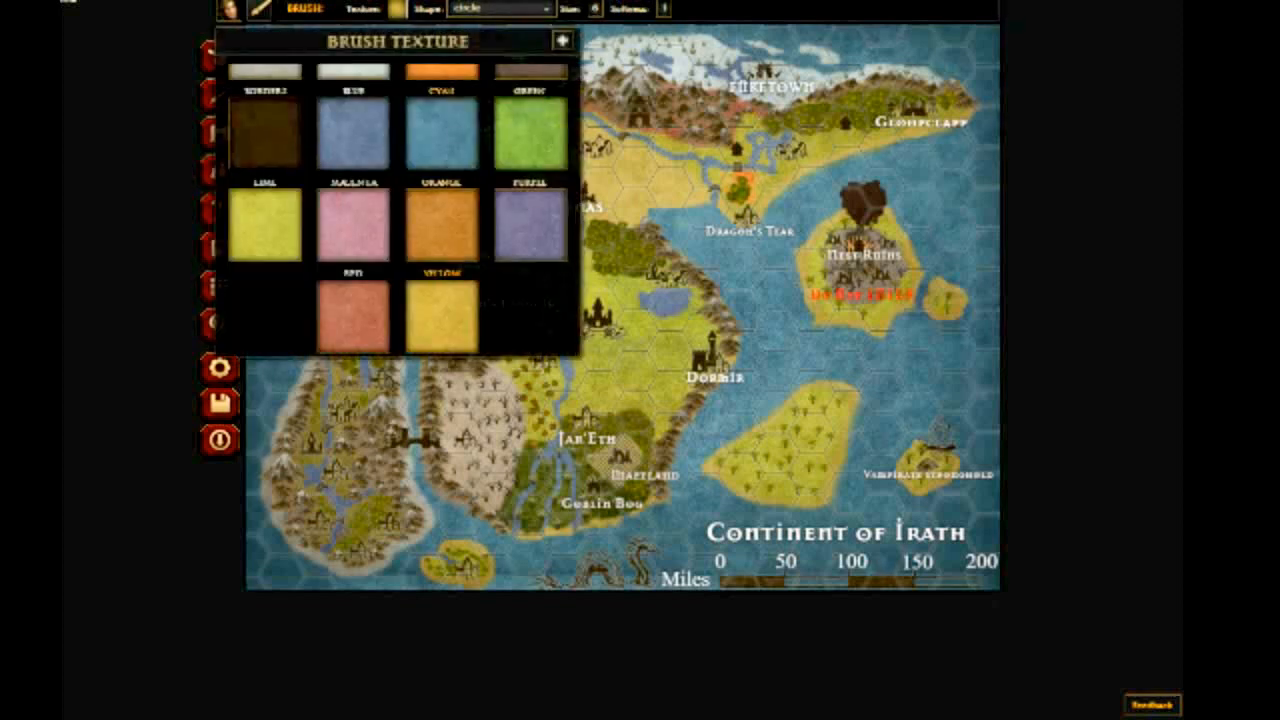
scroll(400, 210, up, 5)
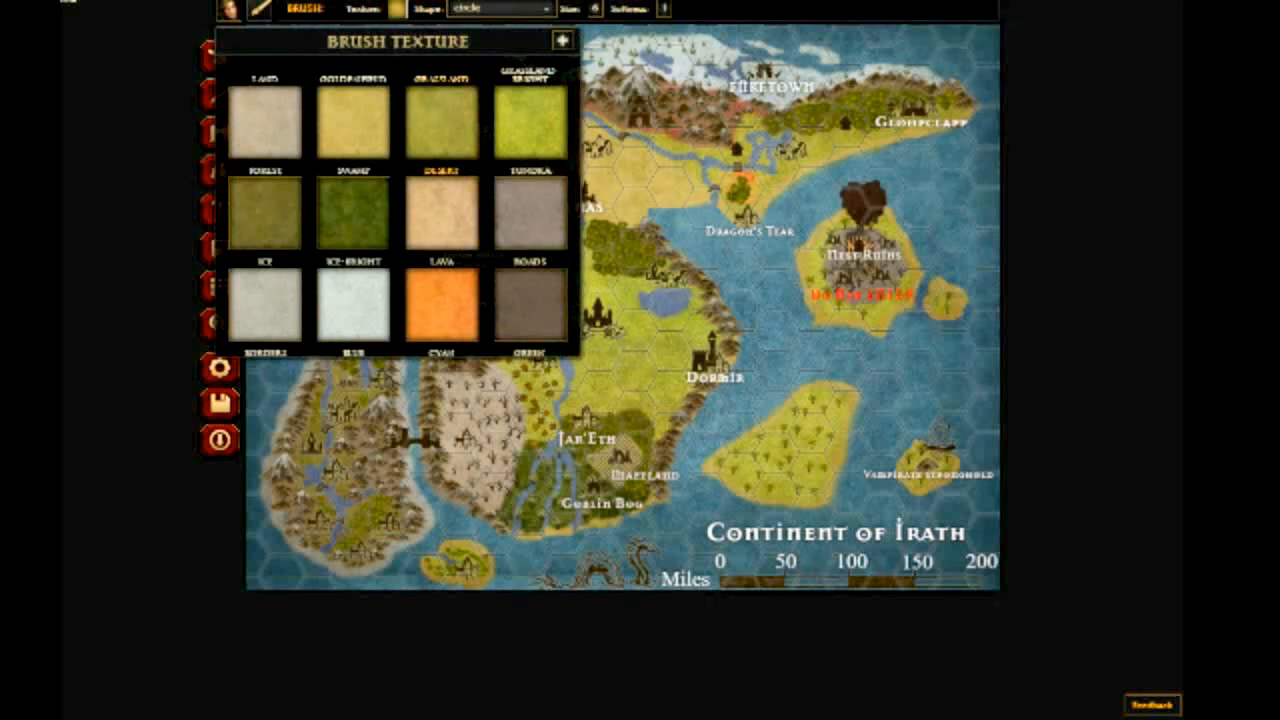
scroll(354, 200, down, 3)
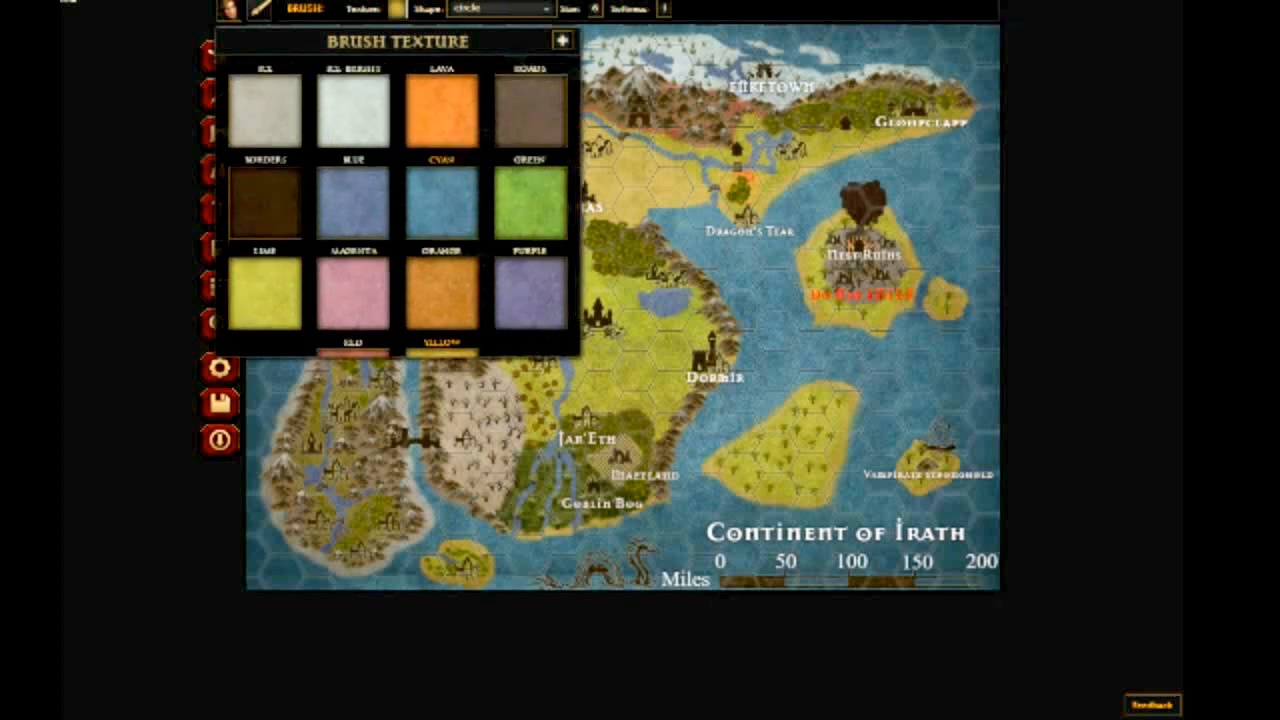
click(441, 203)
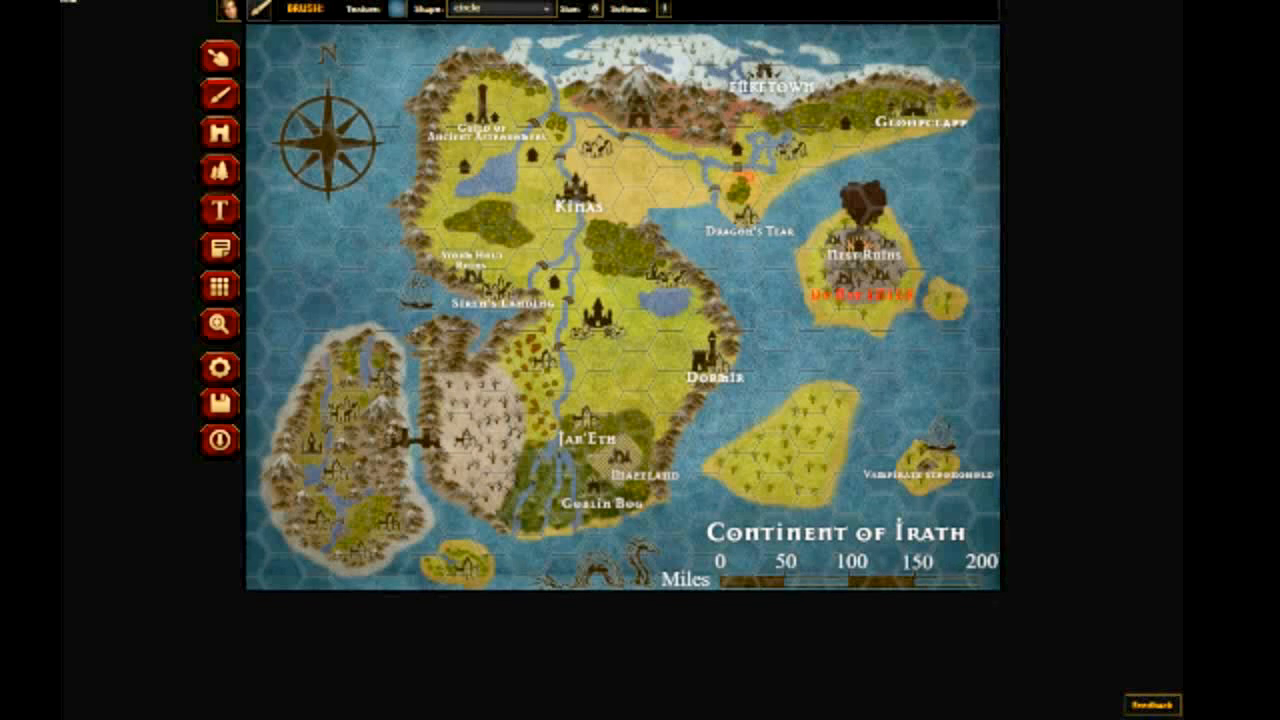
drag(665, 316, 667, 409)
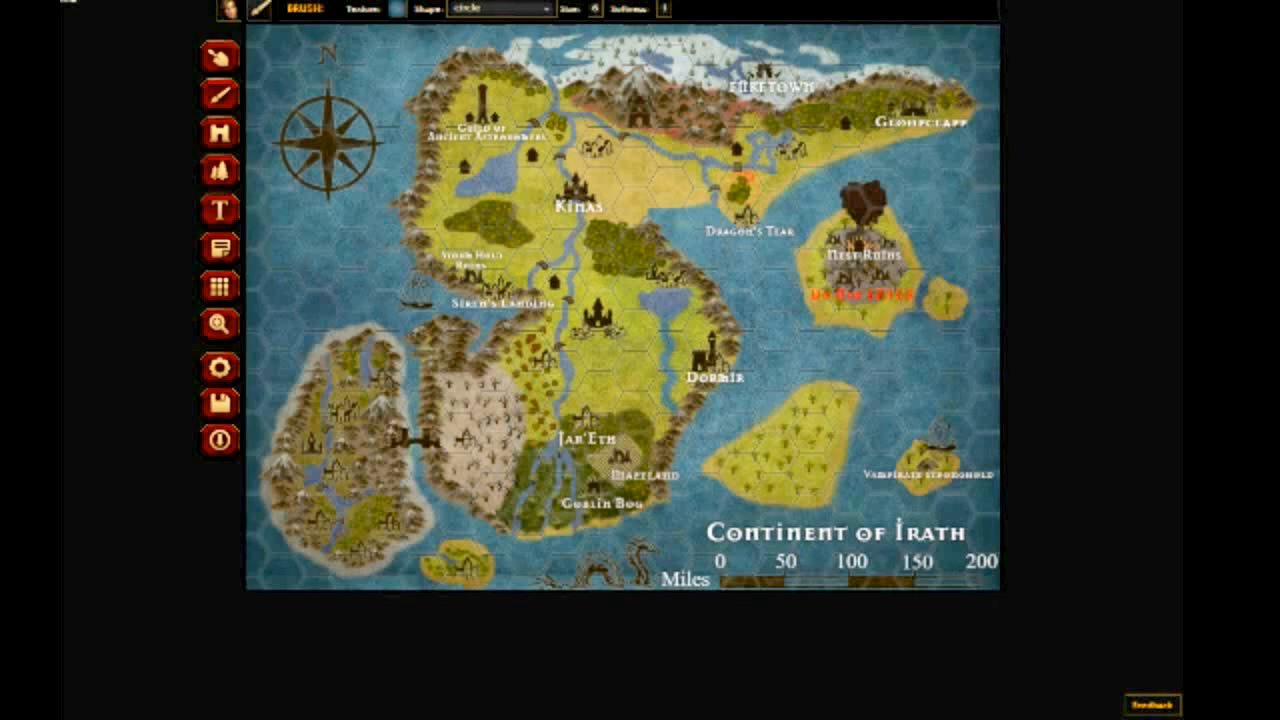
- Set the brush shape to block and paint cyan blocks over the land south of the lake west of Dormir
click(398, 8)
click(398, 8)
click(500, 8)
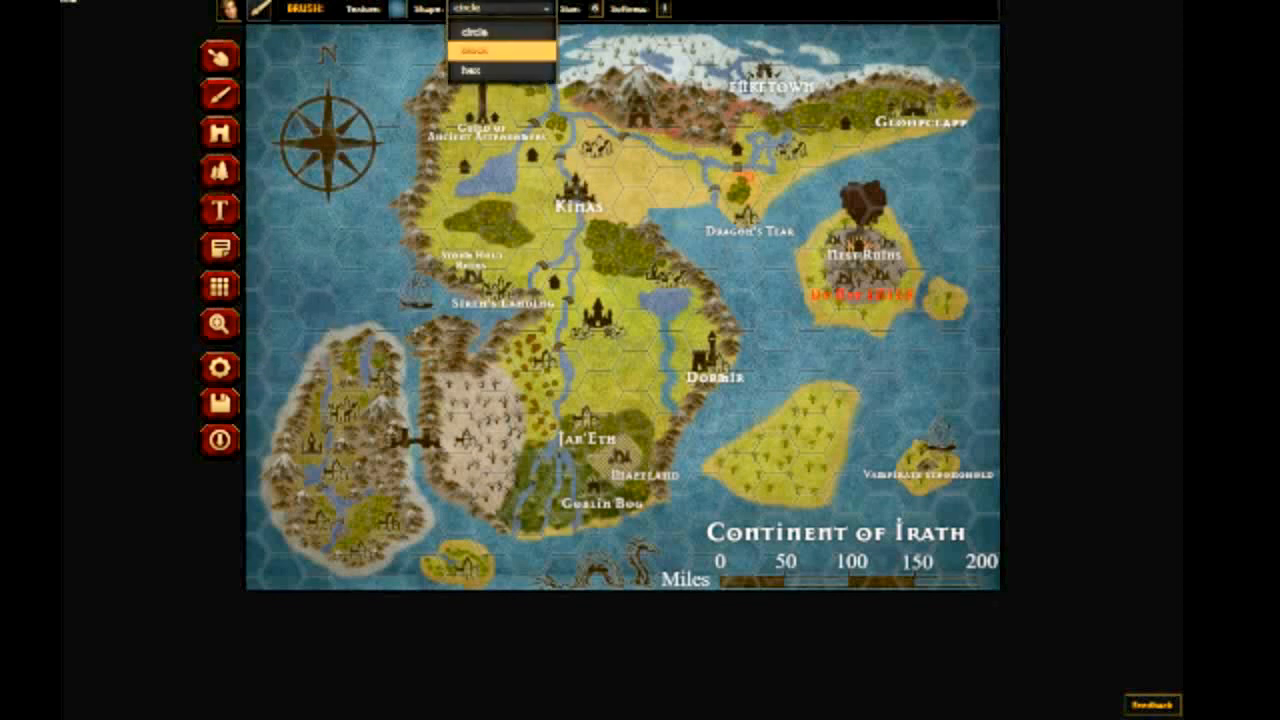
click(500, 50)
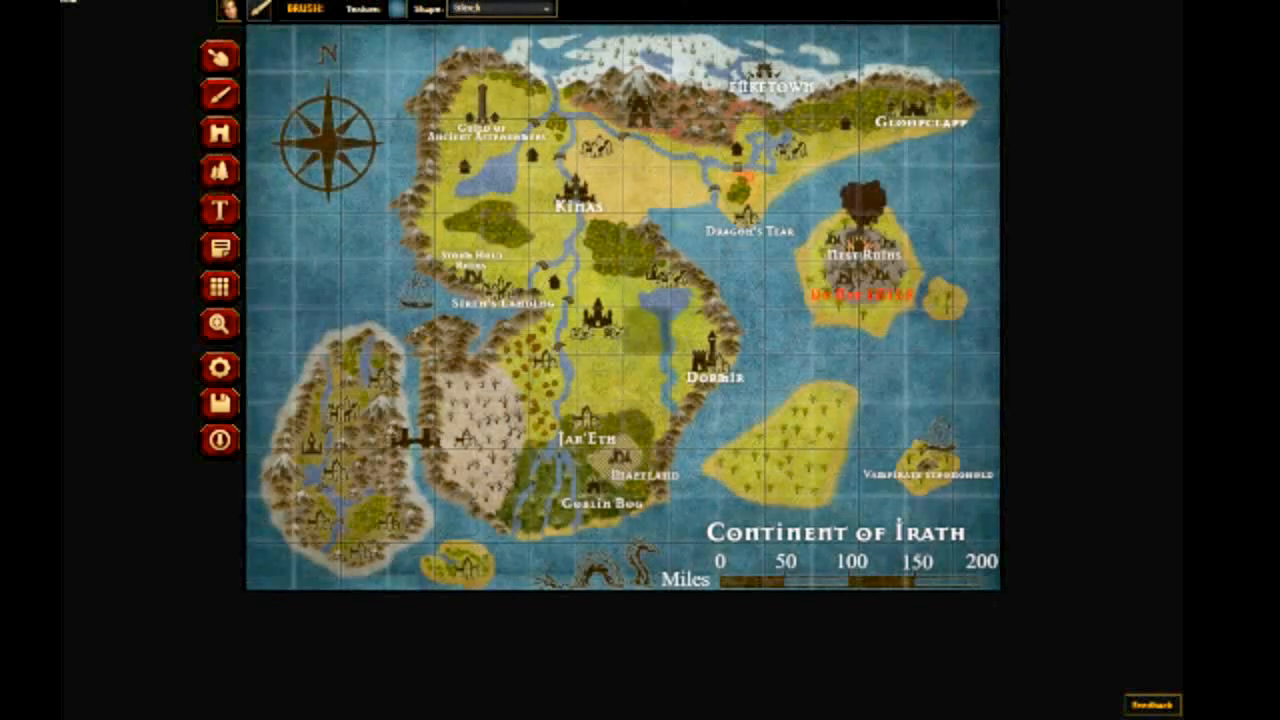
click(648, 330)
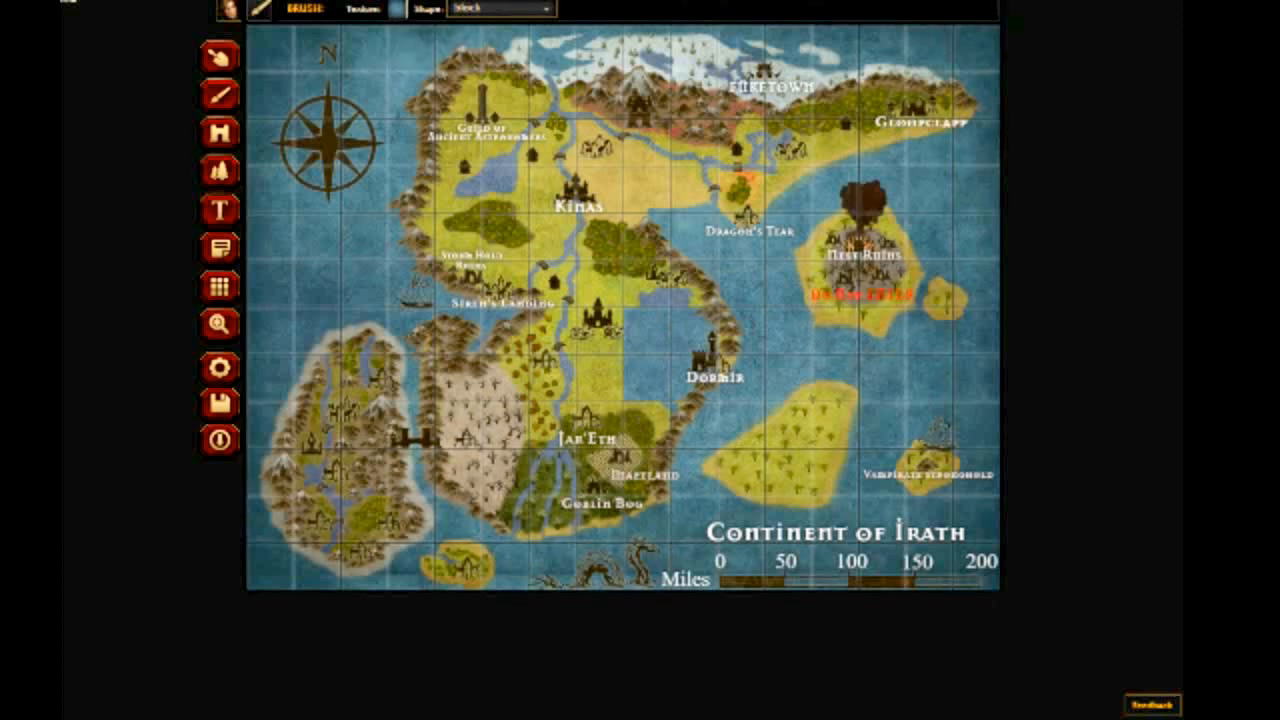
- Set the brush shape to hex, paint cyan hexes south of the forest by the lake, and review the brush textures
click(397, 8)
click(500, 8)
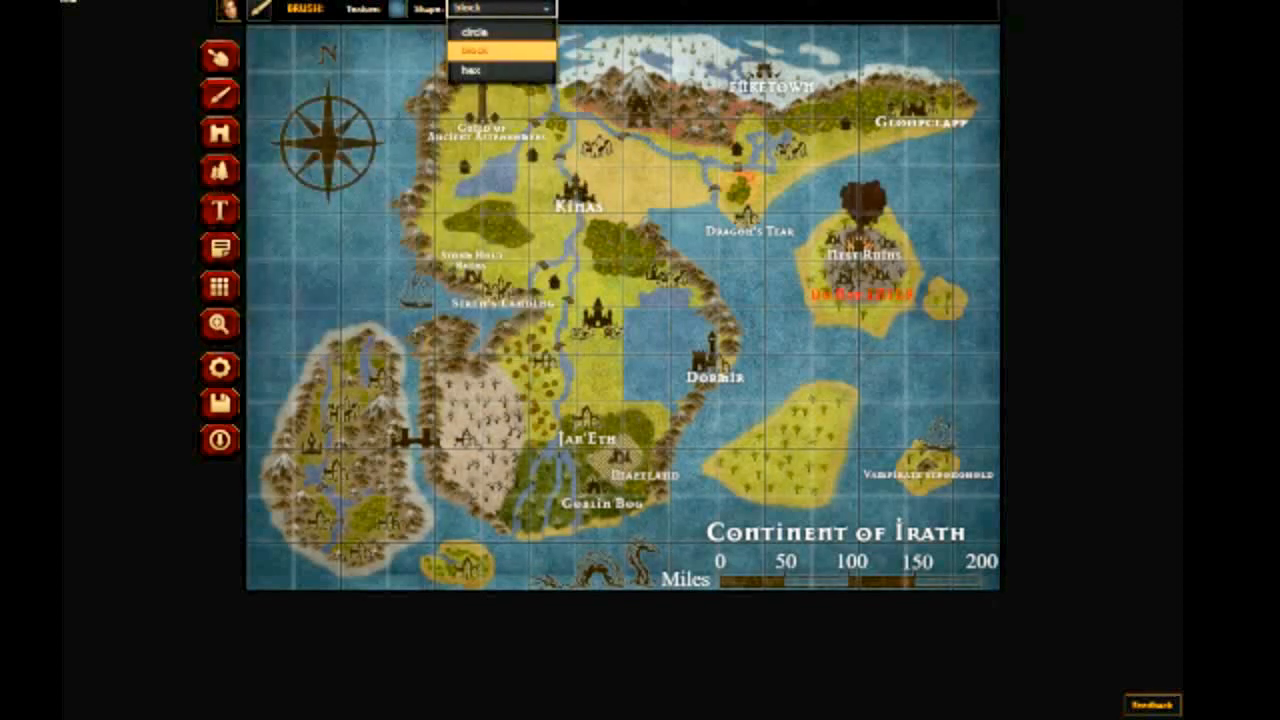
click(470, 70)
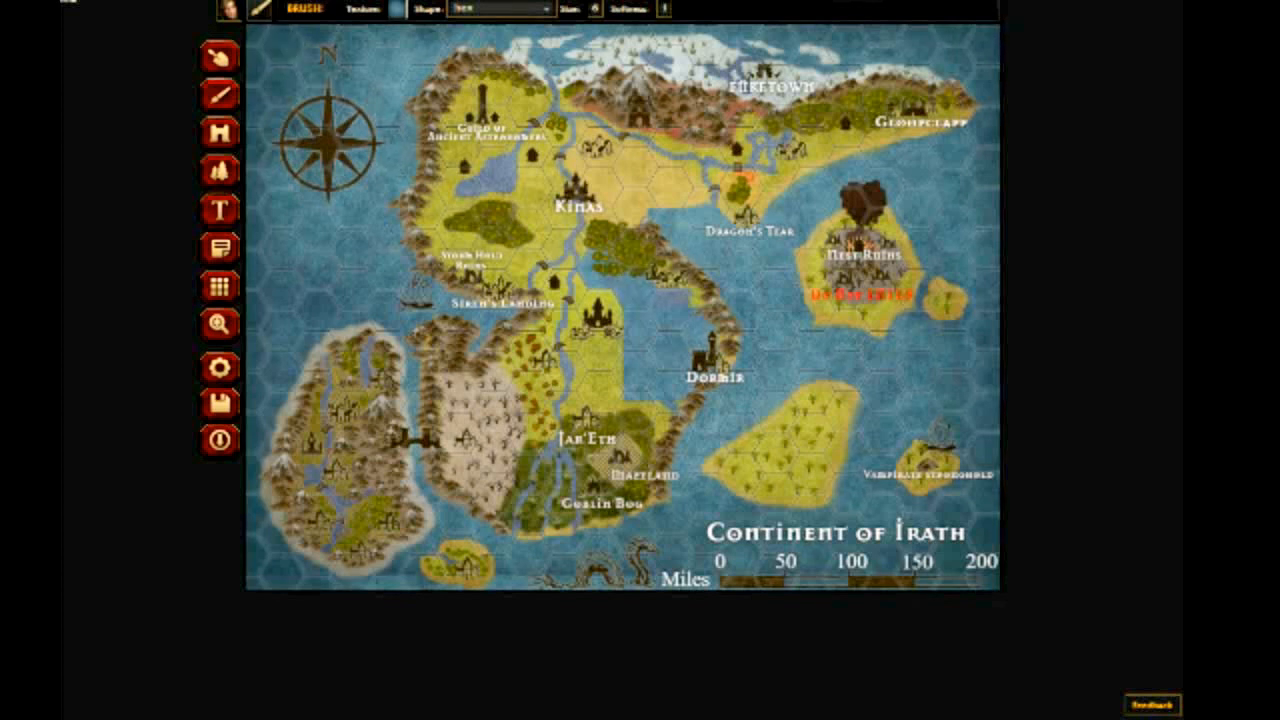
click(397, 8)
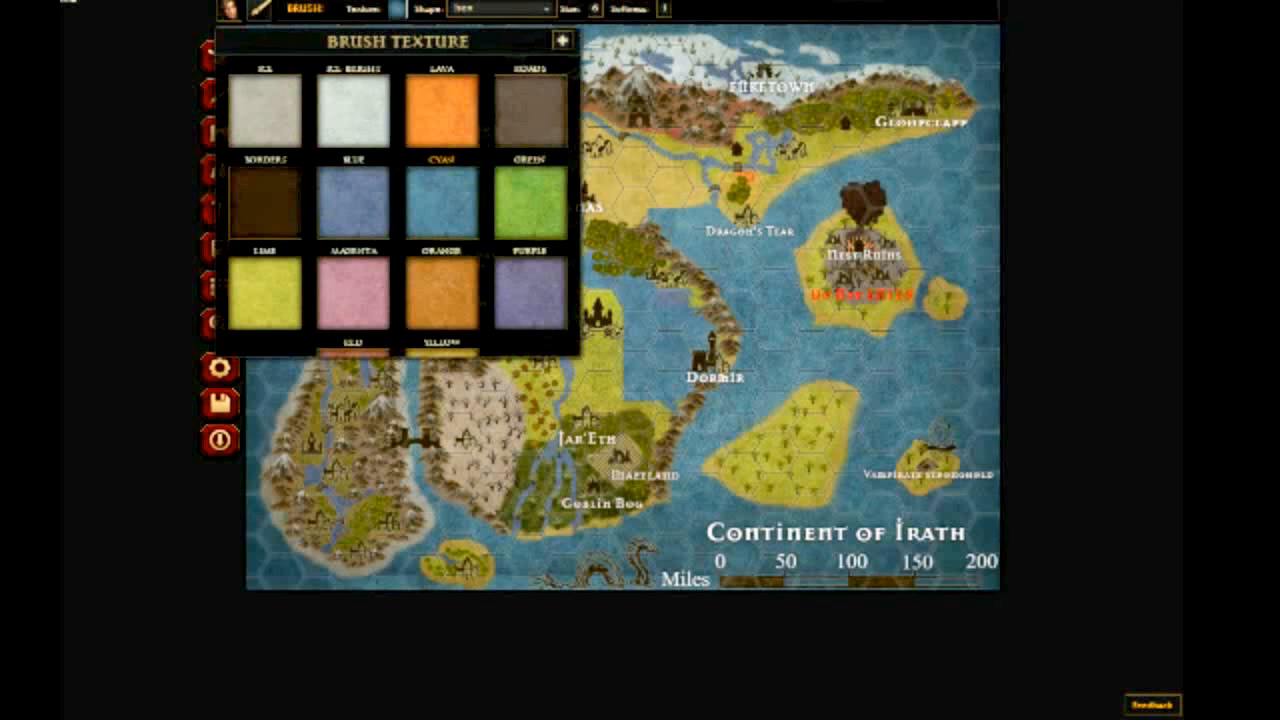
click(562, 40)
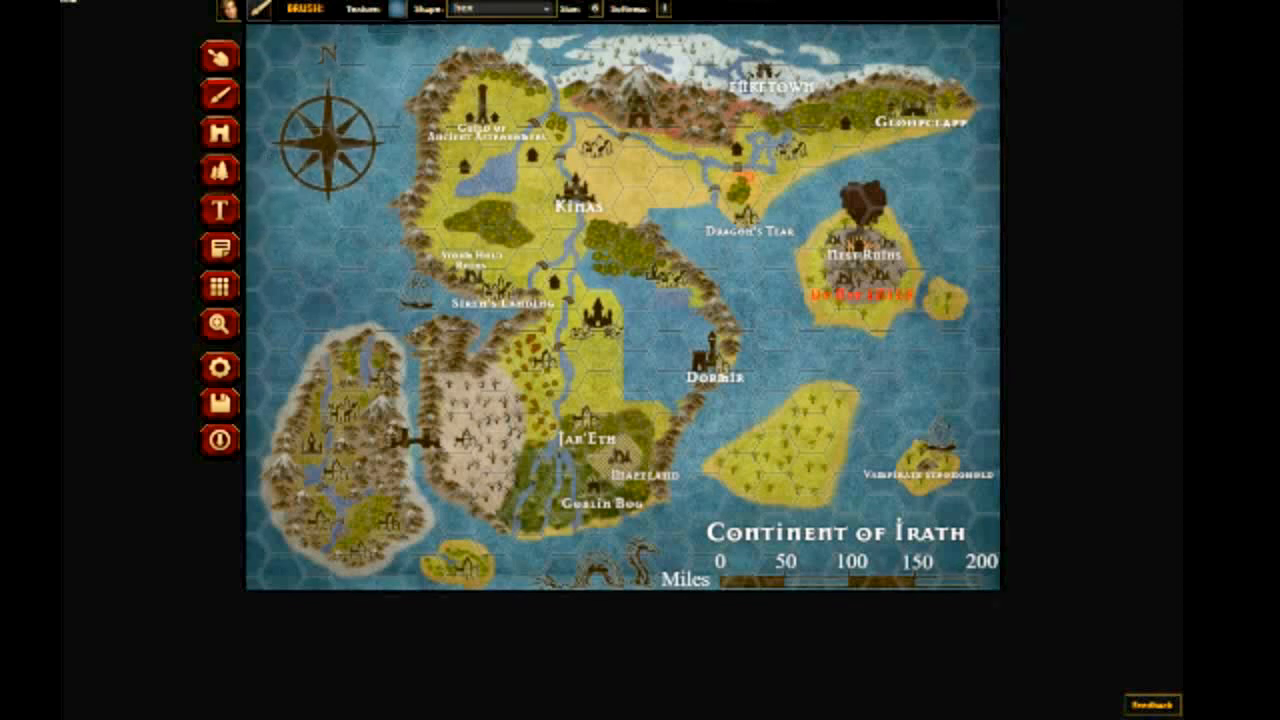
click(397, 9)
click(397, 9)
- Switch to the Object tool's select mode and move the town symbol northeast of Kinas southeast into the desert
click(220, 133)
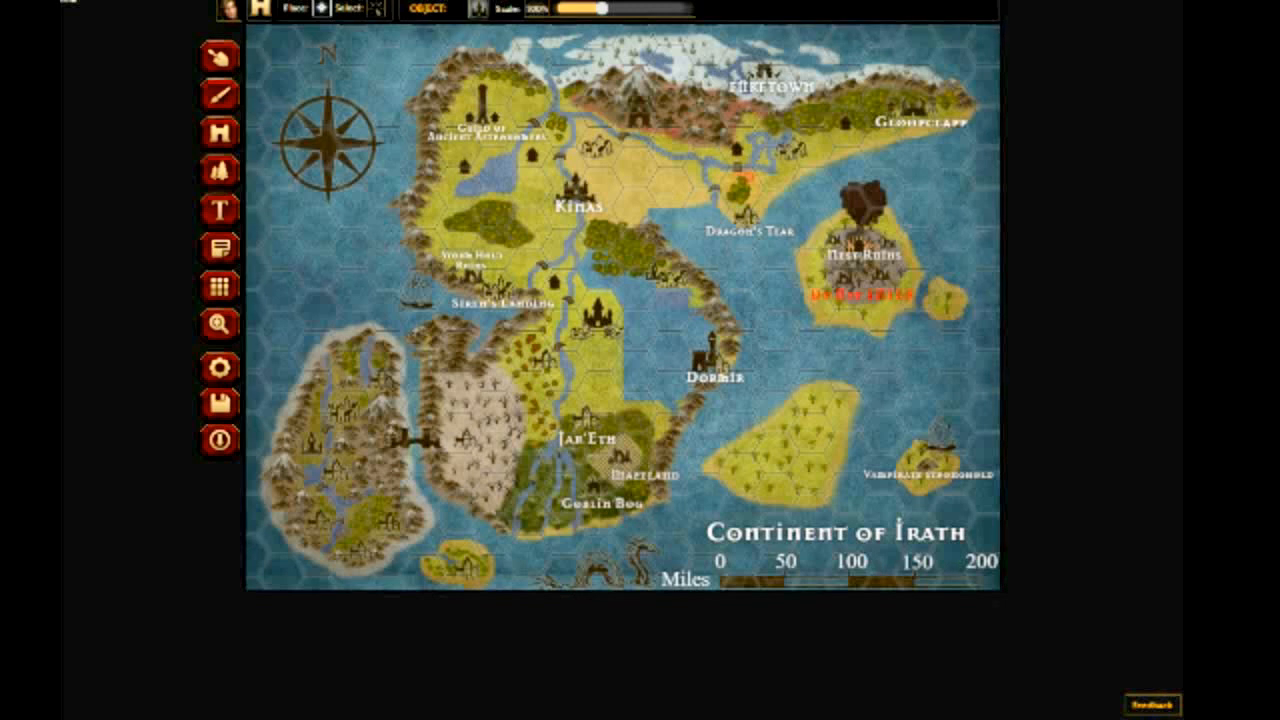
click(376, 8)
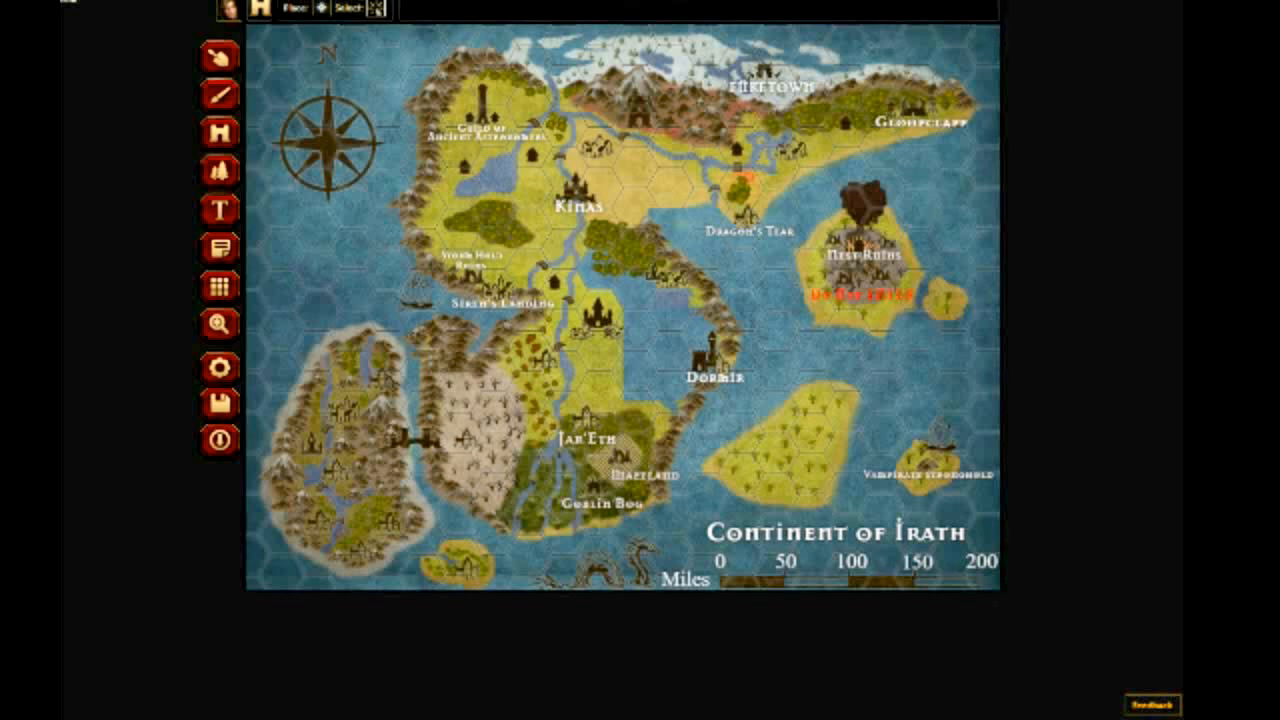
click(632, 130)
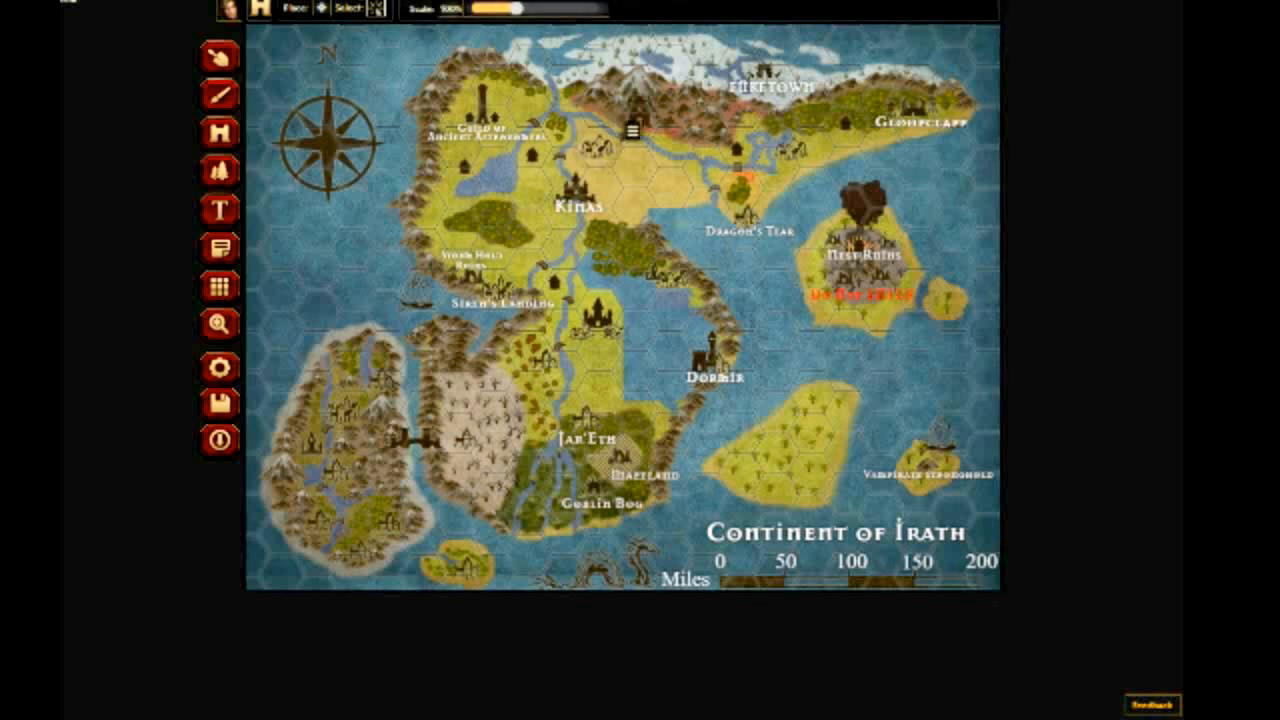
drag(632, 130, 663, 150)
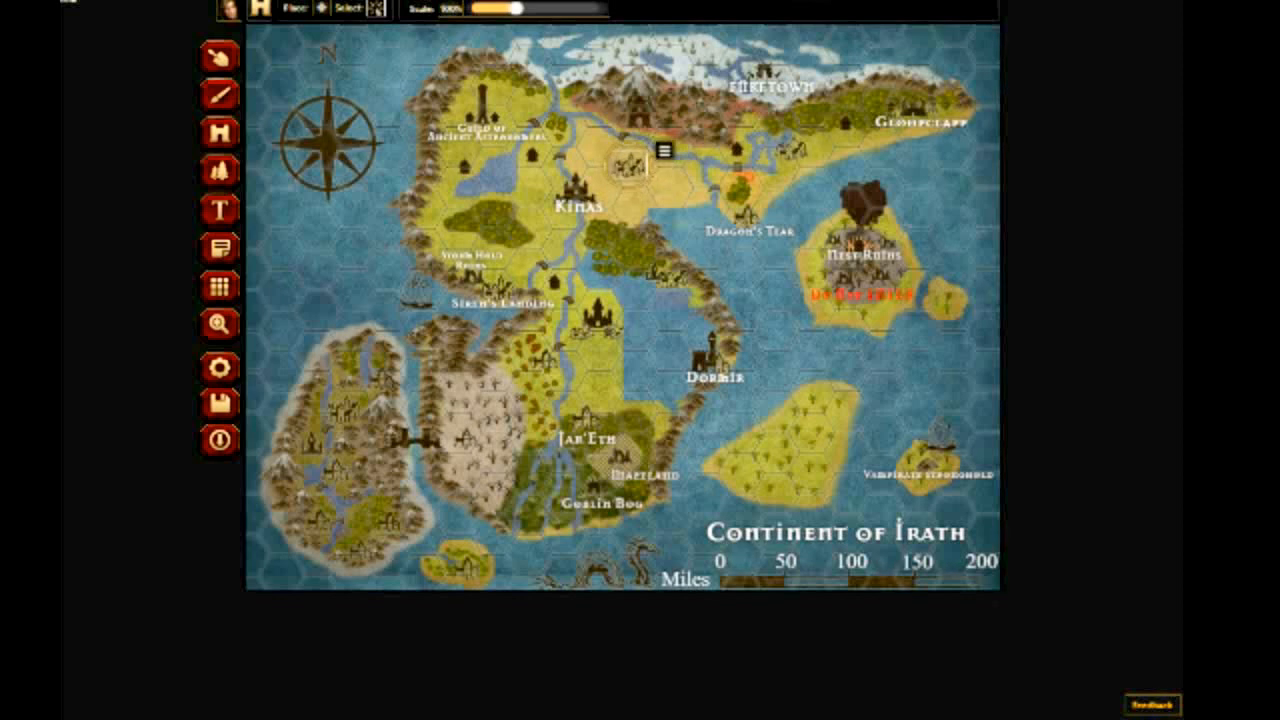
mouse_move(663, 149)
mouse_down()
mouse_move(690, 130)
mouse_move(665, 148)
mouse_up()
- Push the town symbol in the desert to the back and move it to its original spot northeast of Kinas
click(665, 148)
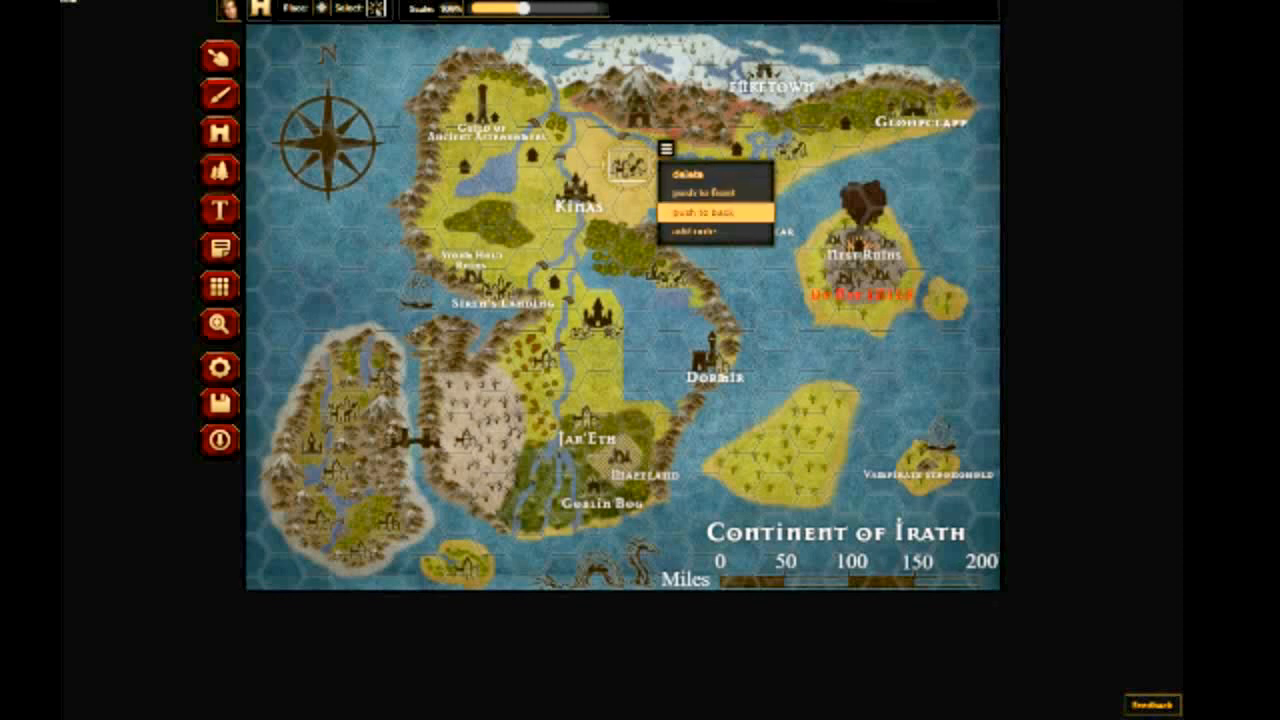
click(703, 212)
click(640, 88)
click(627, 163)
click(627, 165)
drag(628, 165, 600, 148)
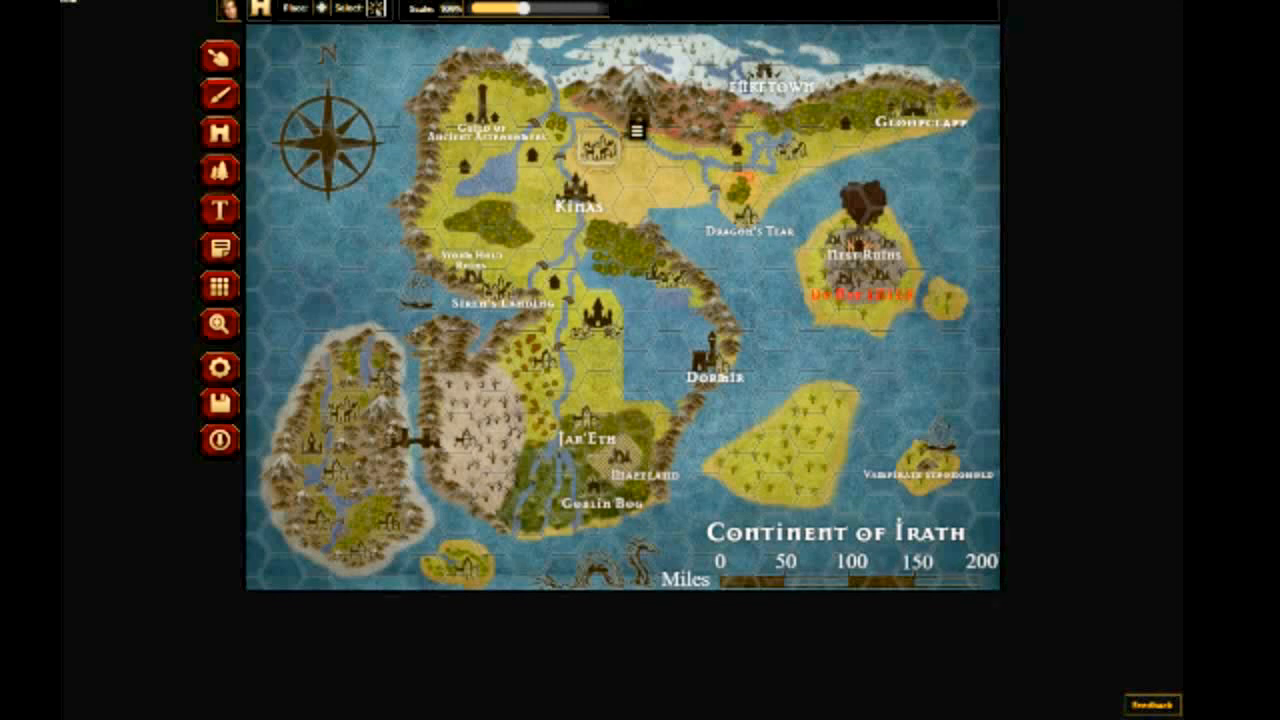
- Browse the placeable objects, choose Bridge-Tower and place it in the desert east of Kinas
click(321, 8)
click(478, 9)
scroll(478, 210, down, 3)
scroll(478, 210, up, 3)
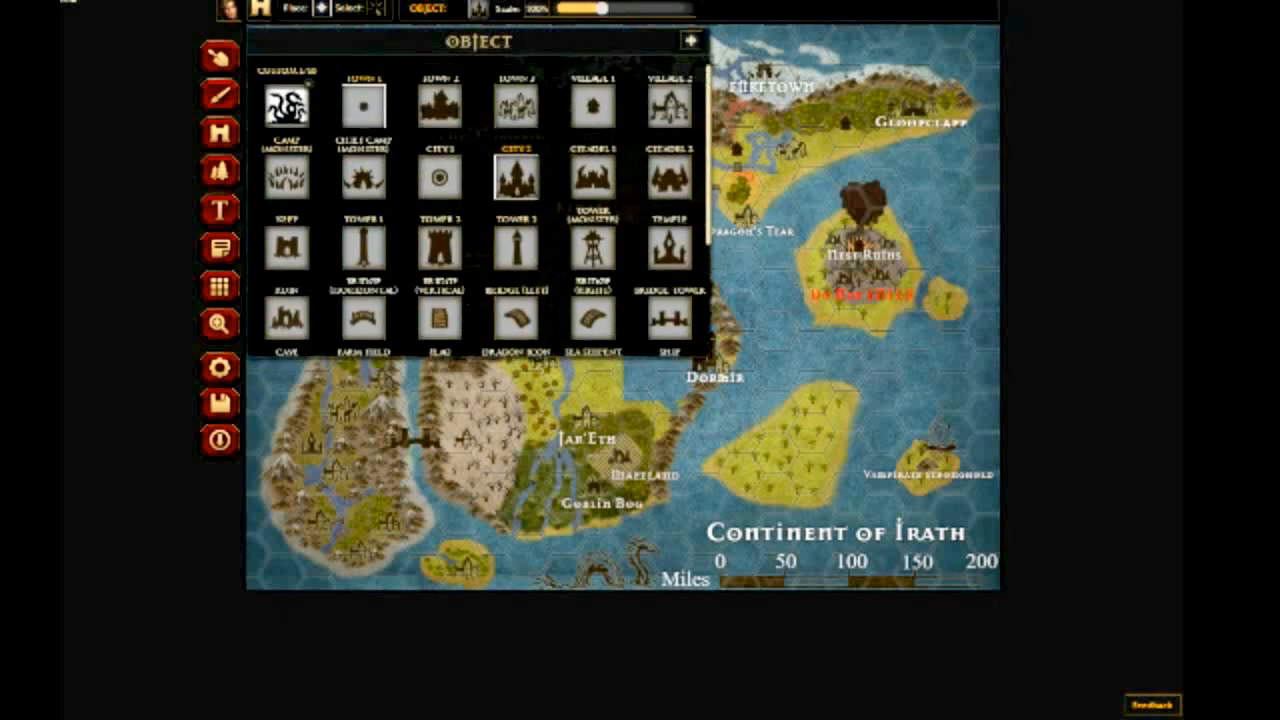
scroll(478, 210, down, 3)
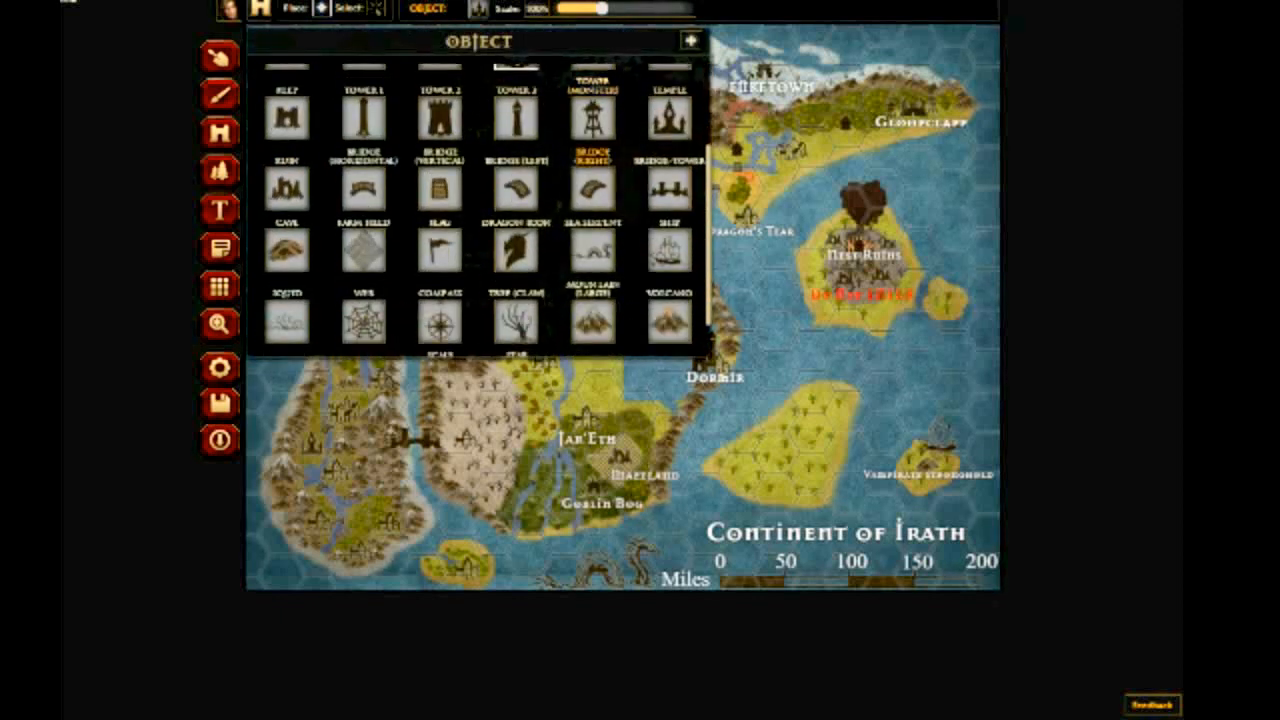
click(669, 185)
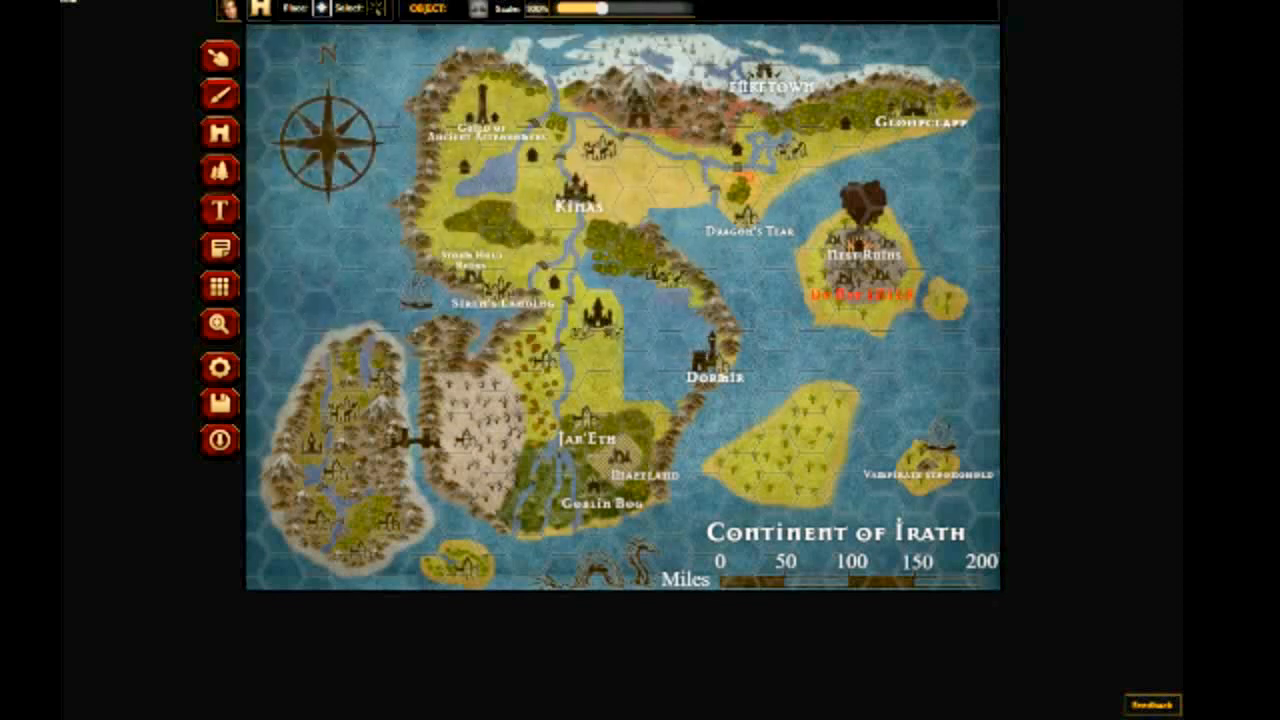
click(652, 190)
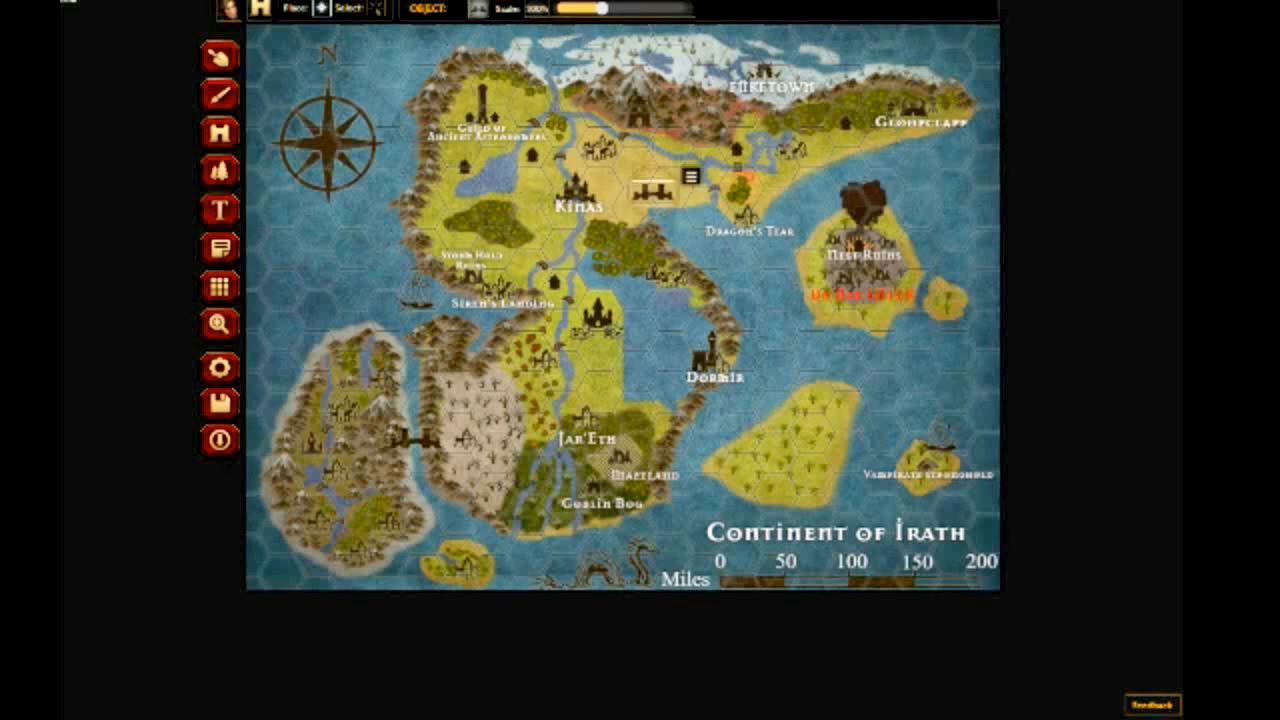
- Enlarge the bridge tower, then place a Temple centred on it and increase the temple's scale slightly
click(478, 9)
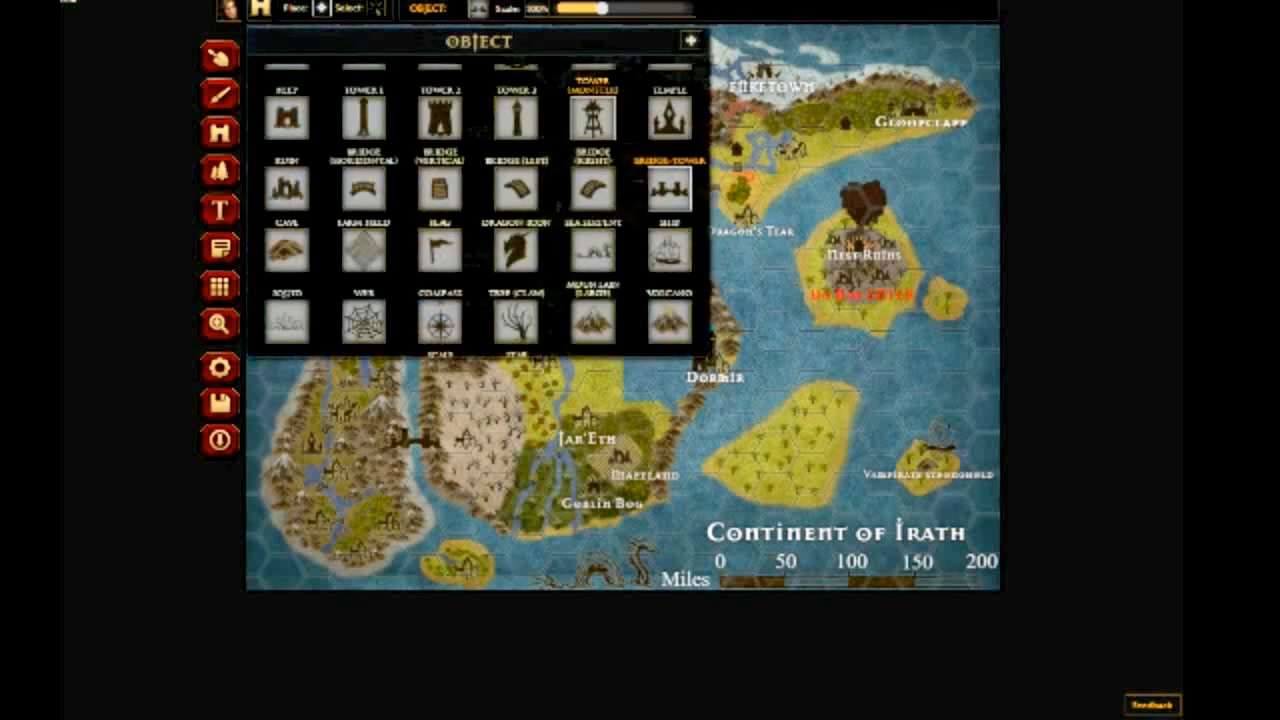
click(669, 117)
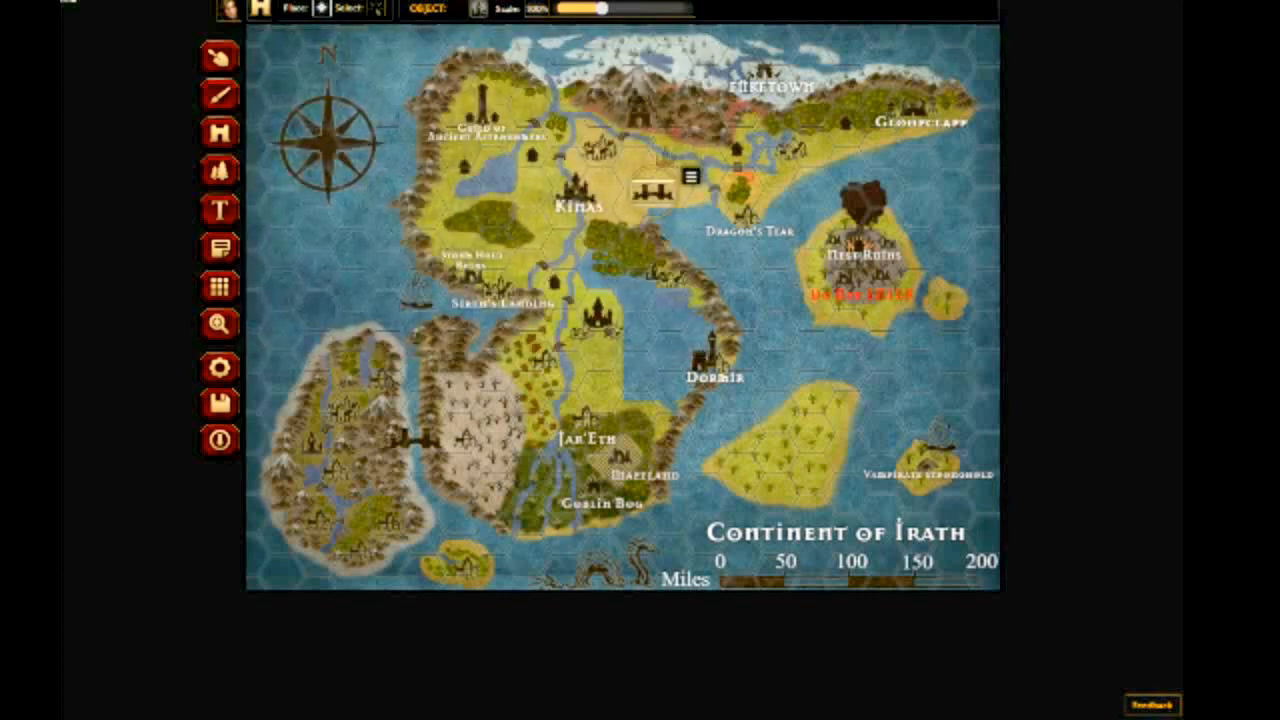
click(632, 8)
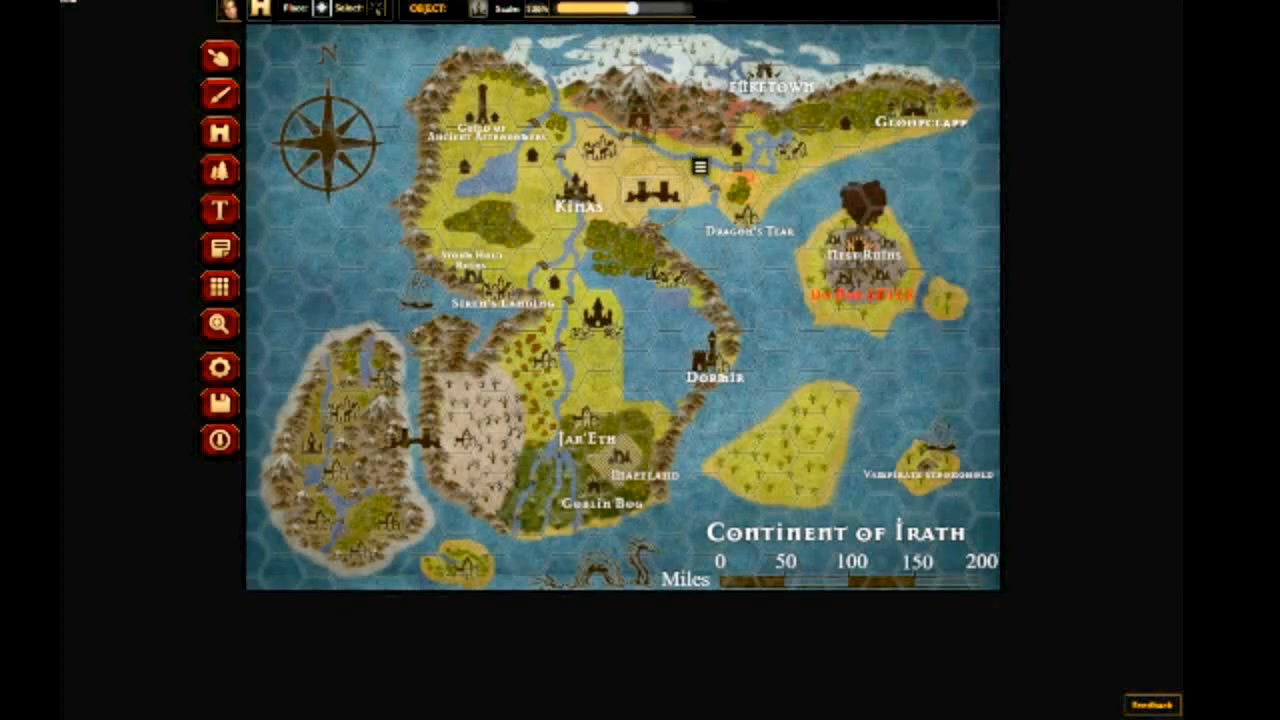
click(608, 172)
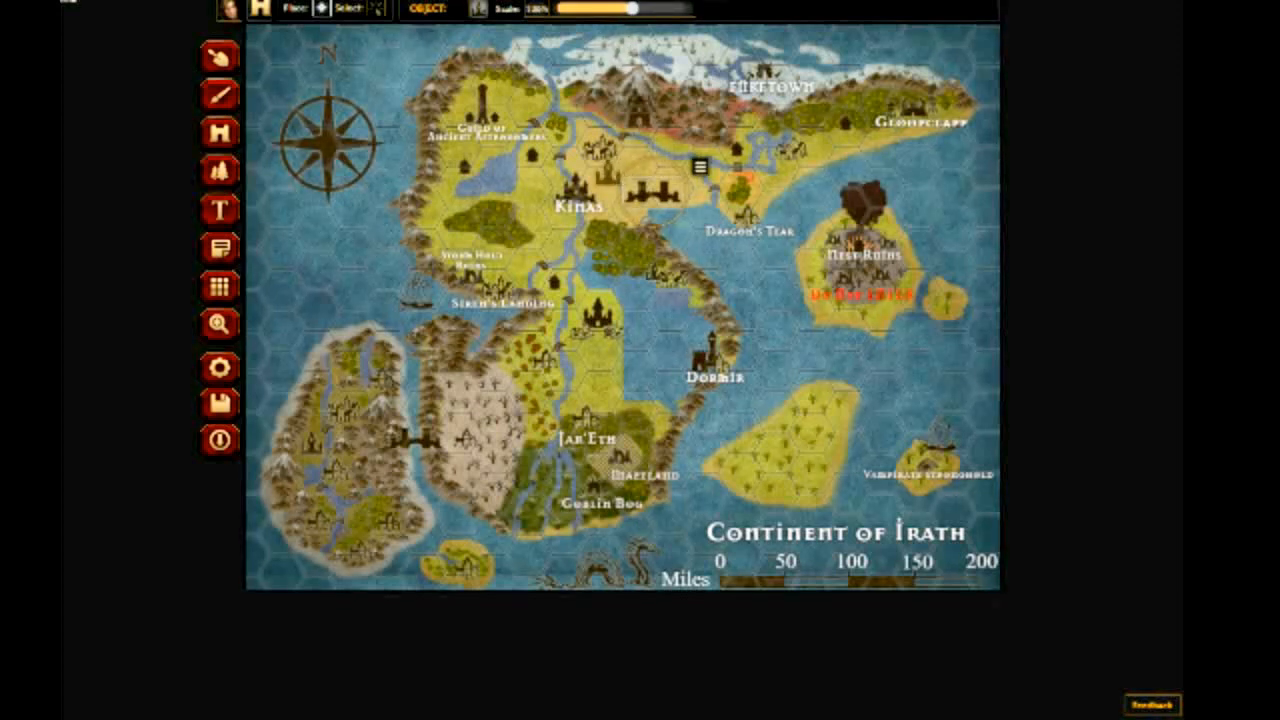
drag(608, 174, 655, 175)
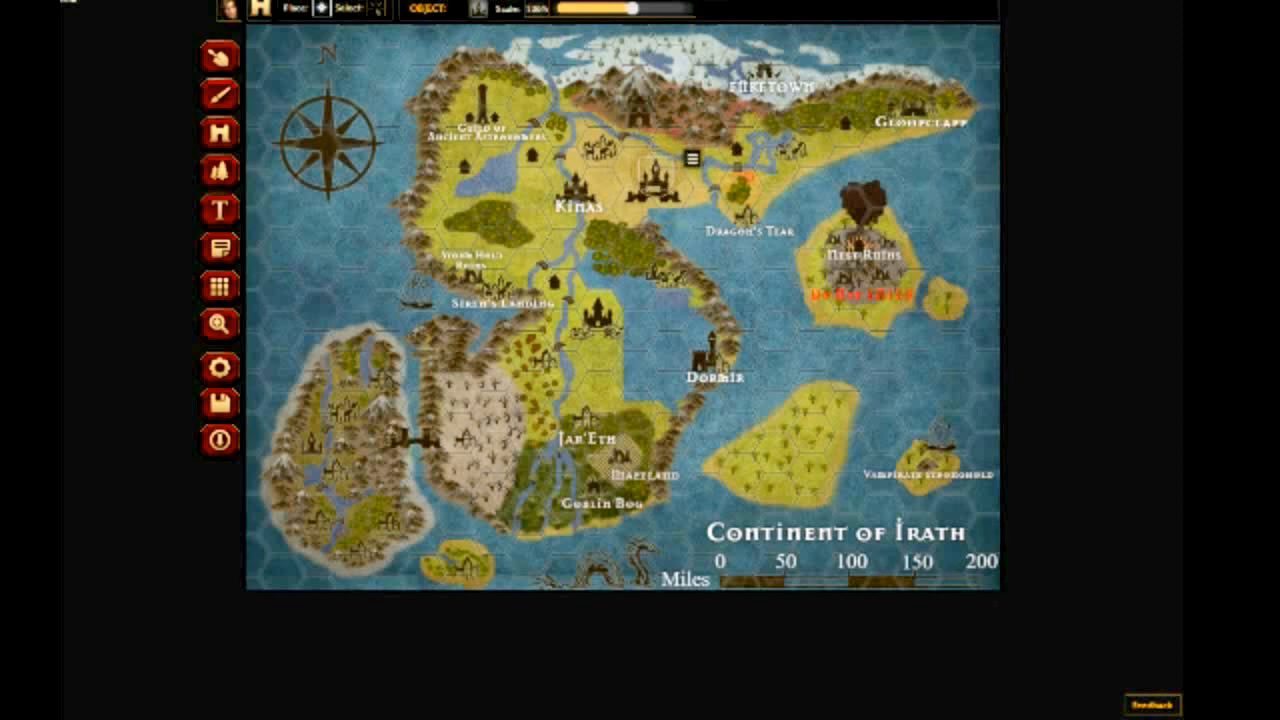
drag(655, 175, 653, 177)
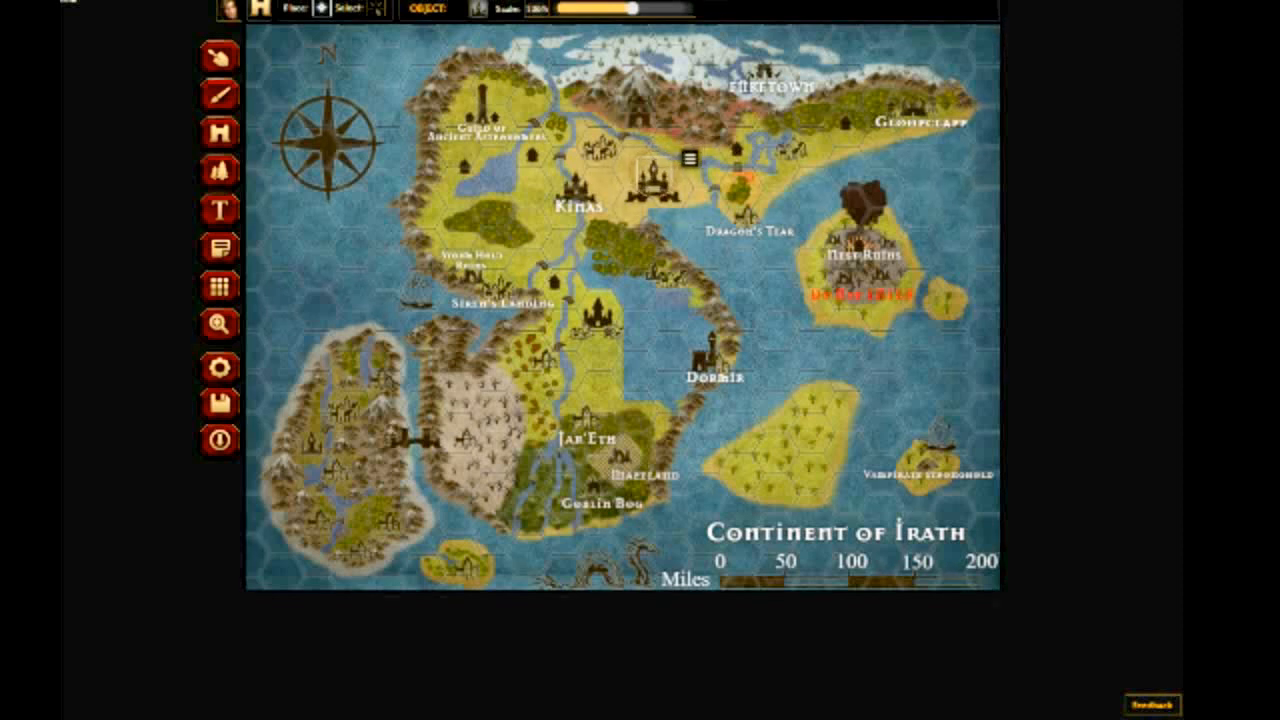
drag(632, 8, 643, 8)
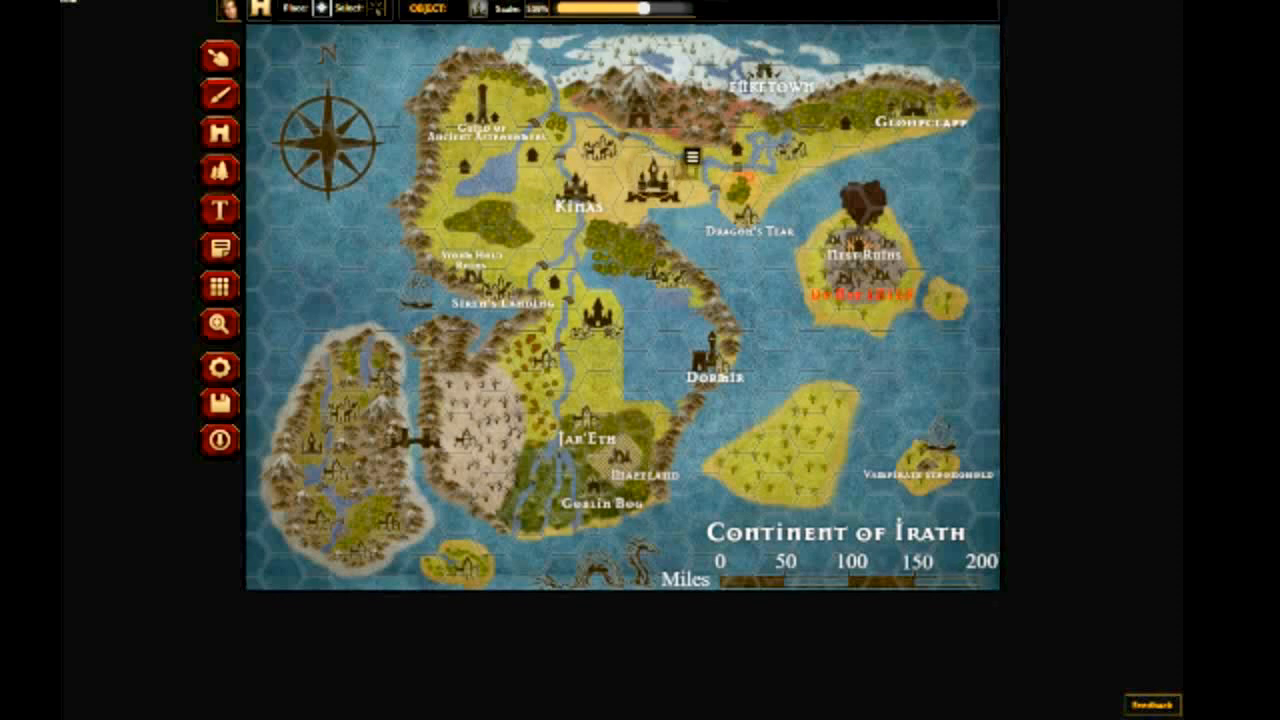
click(694, 171)
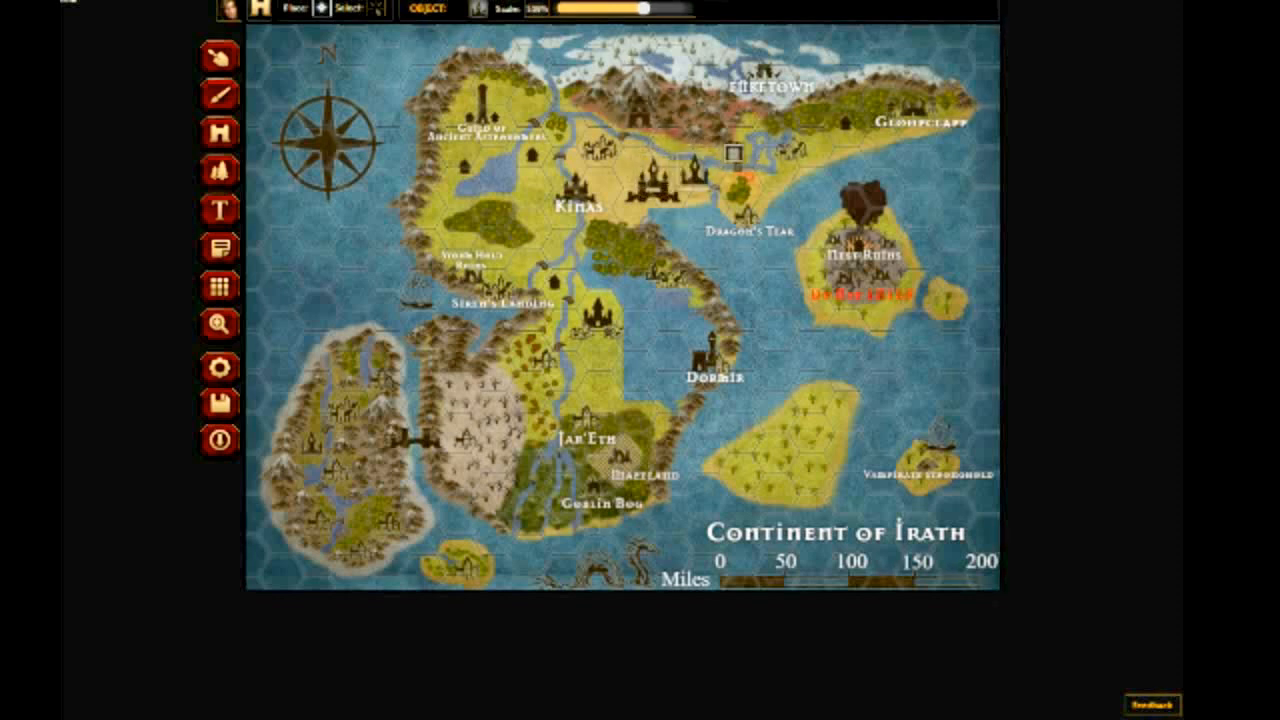
click(733, 153)
click(755, 178)
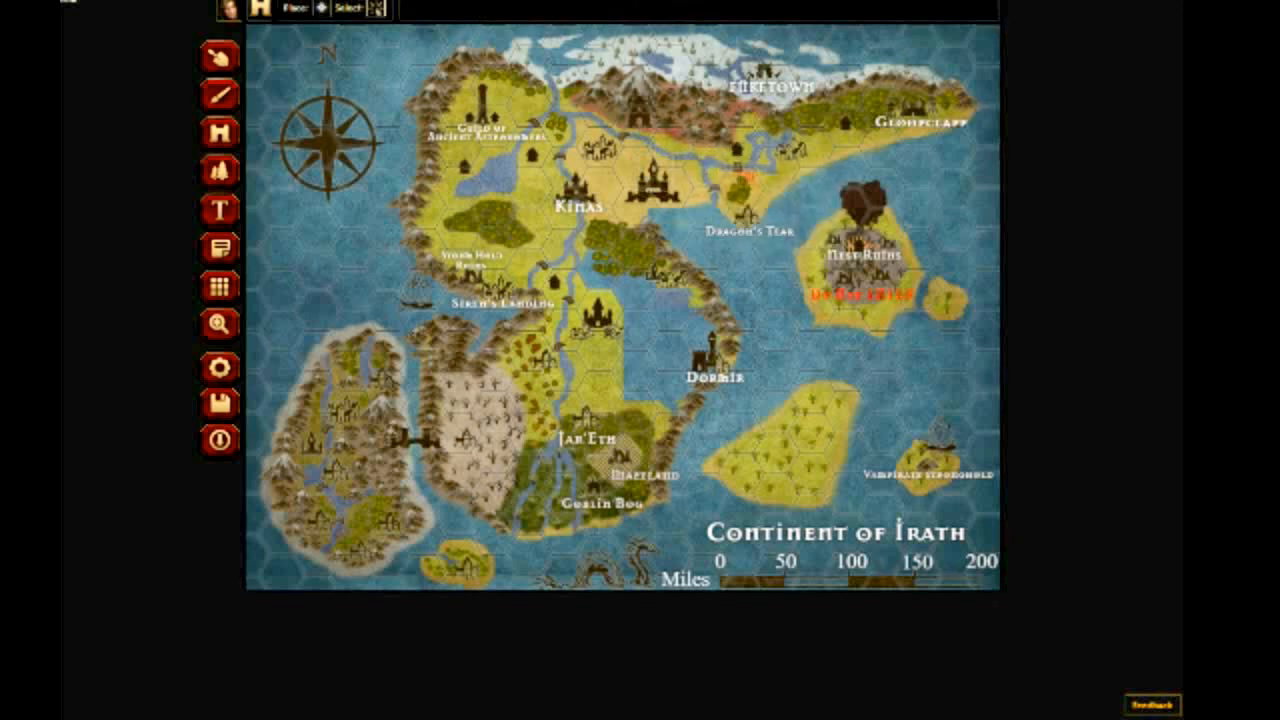
- Push the temple in the desert to the front of the bridge tower and select the bridge tower
click(655, 184)
click(692, 157)
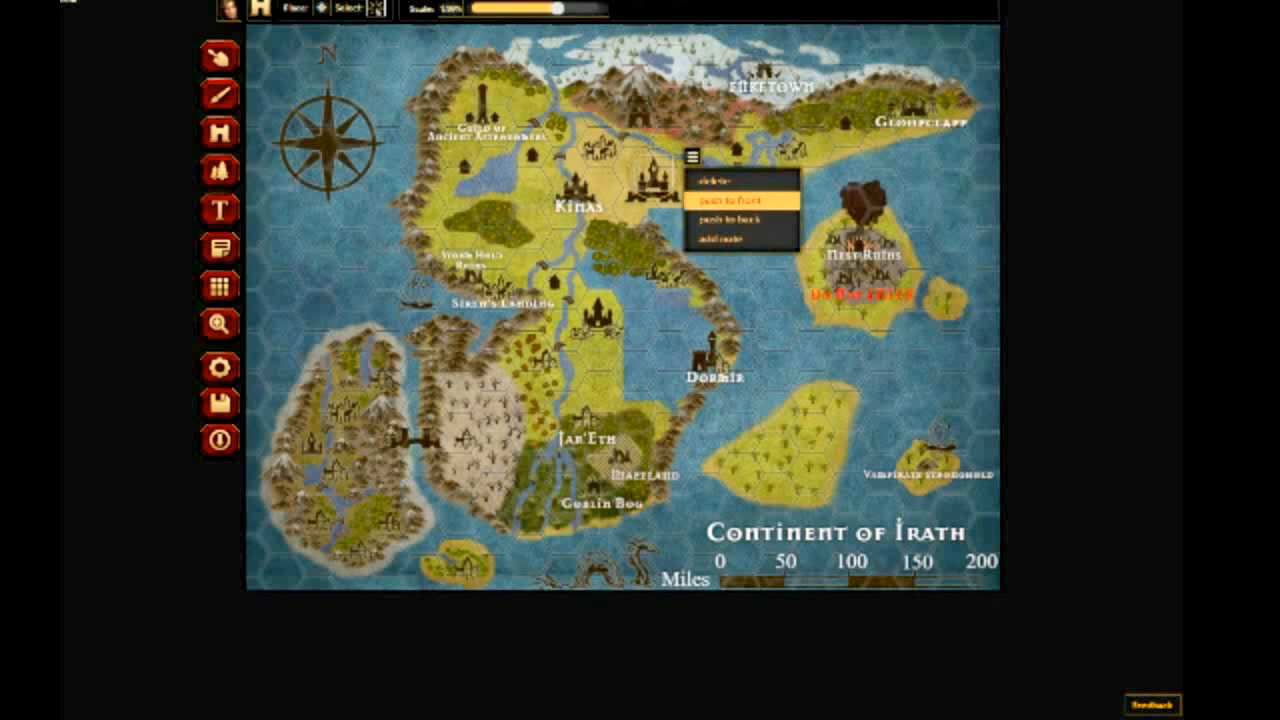
click(742, 200)
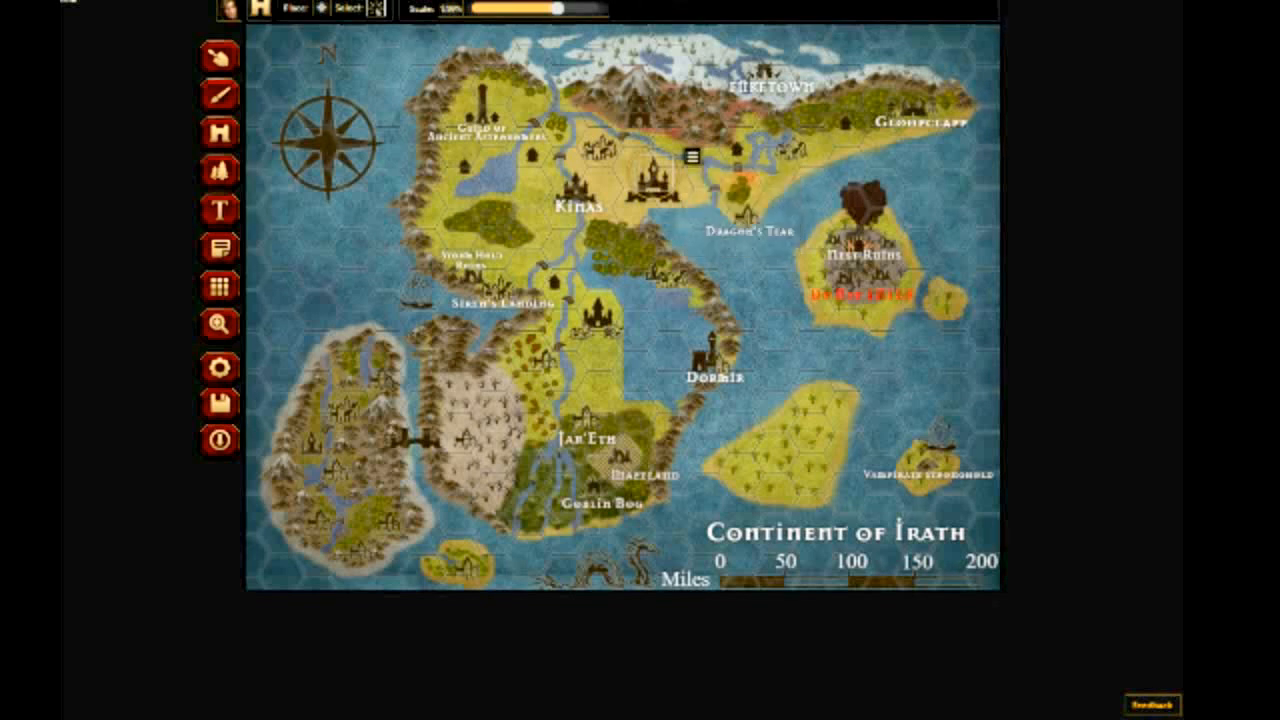
click(742, 200)
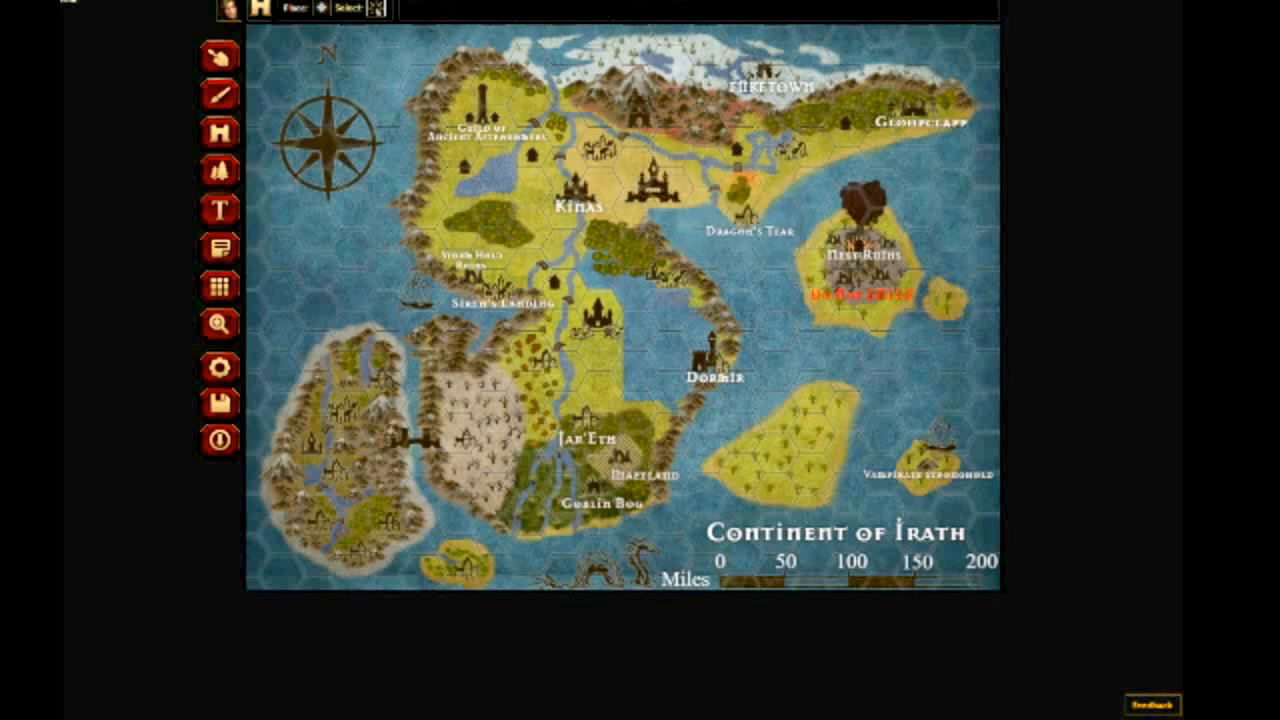
click(656, 186)
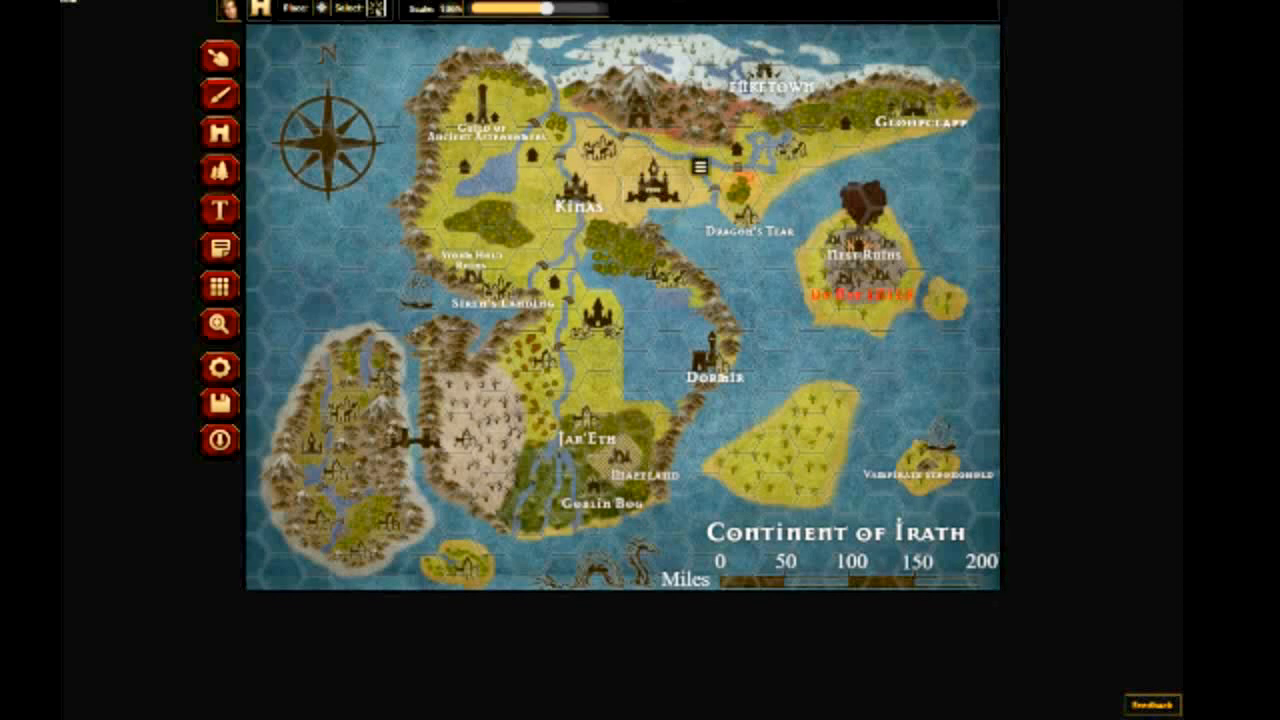
- Select the temple in the desert east of Kinas, bring it to the front and clear the selection
click(676, 142)
click(642, 96)
click(675, 161)
click(692, 157)
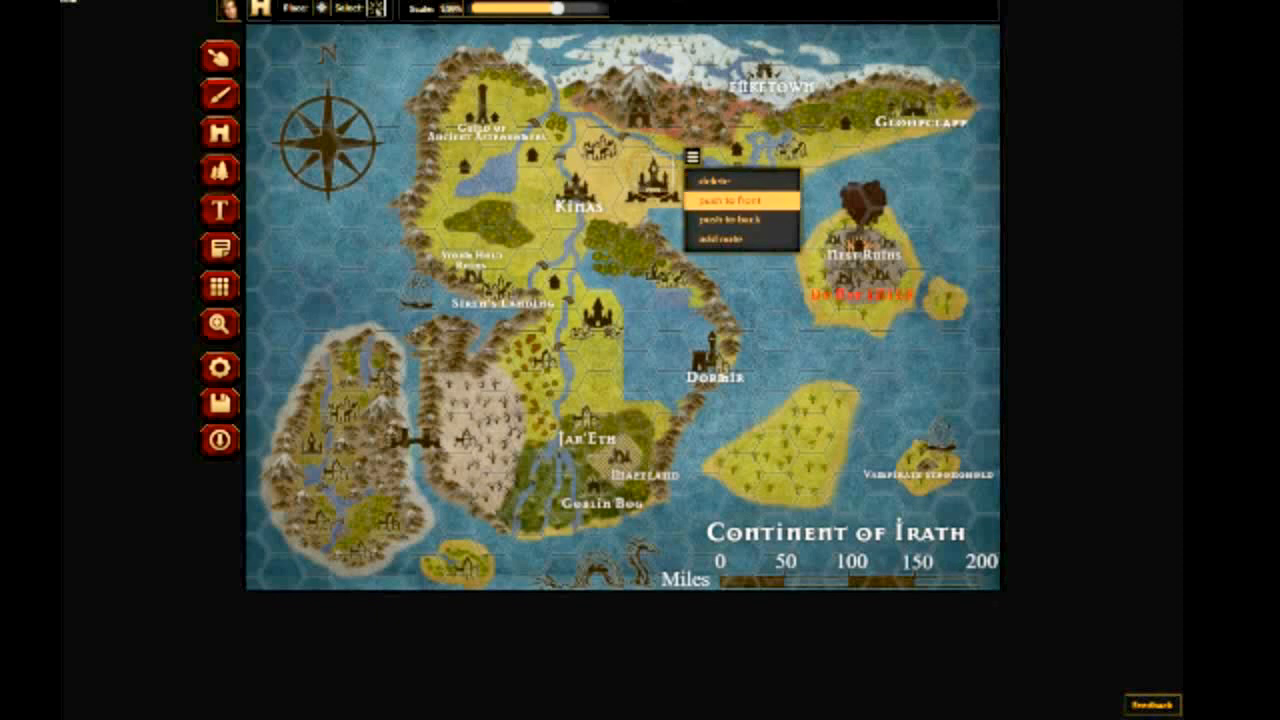
click(714, 237)
click(714, 237)
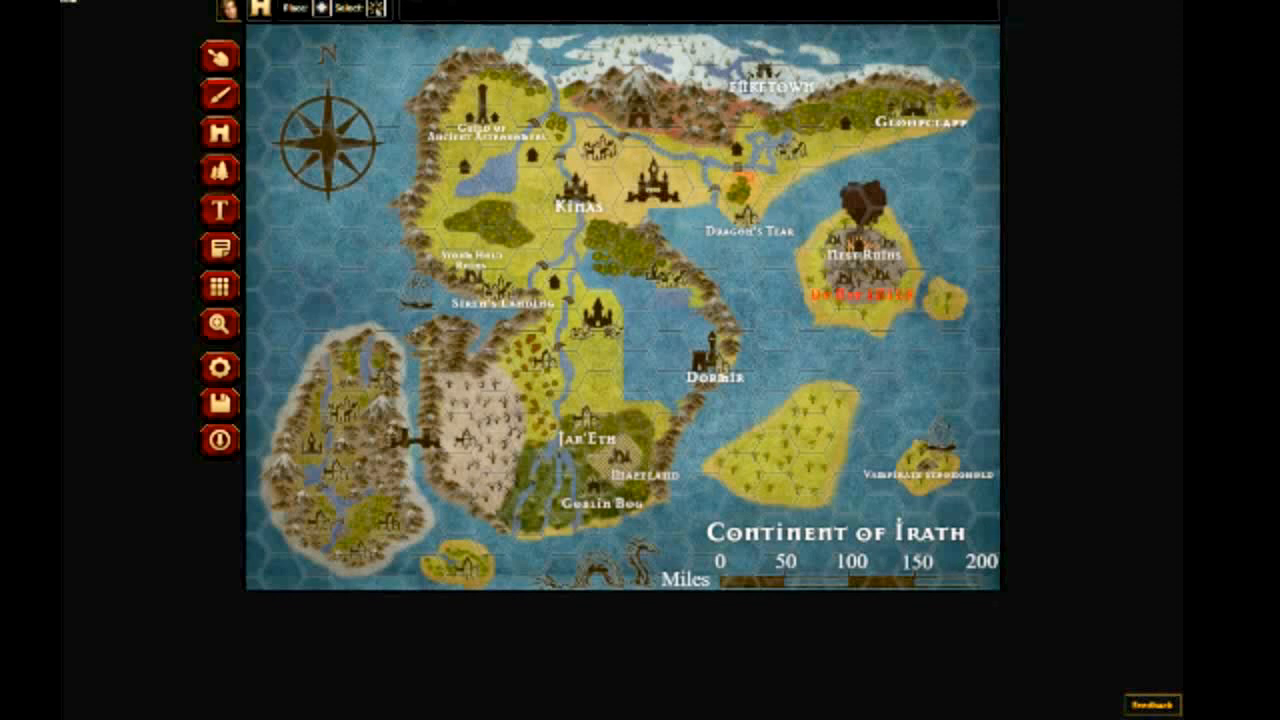
- Choose the Tower 3 object and place one tower on each side of the temple in the desert
click(321, 8)
click(478, 8)
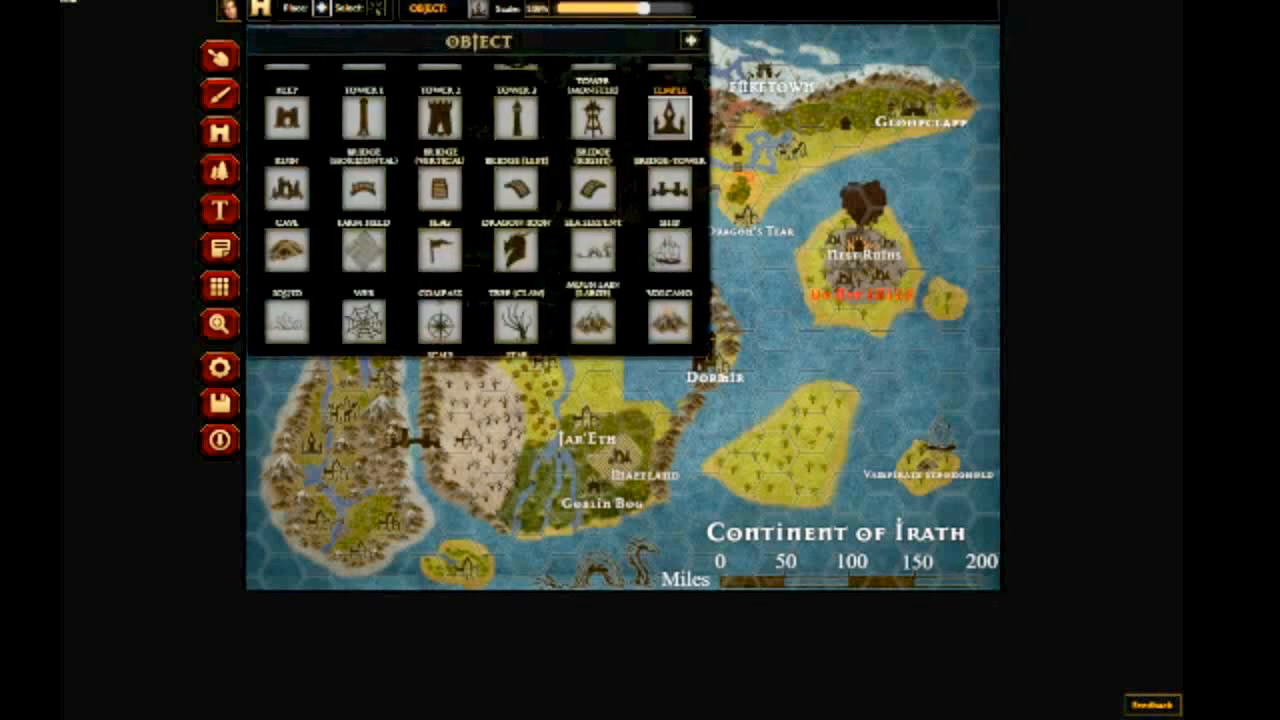
scroll(516, 140, down, 1)
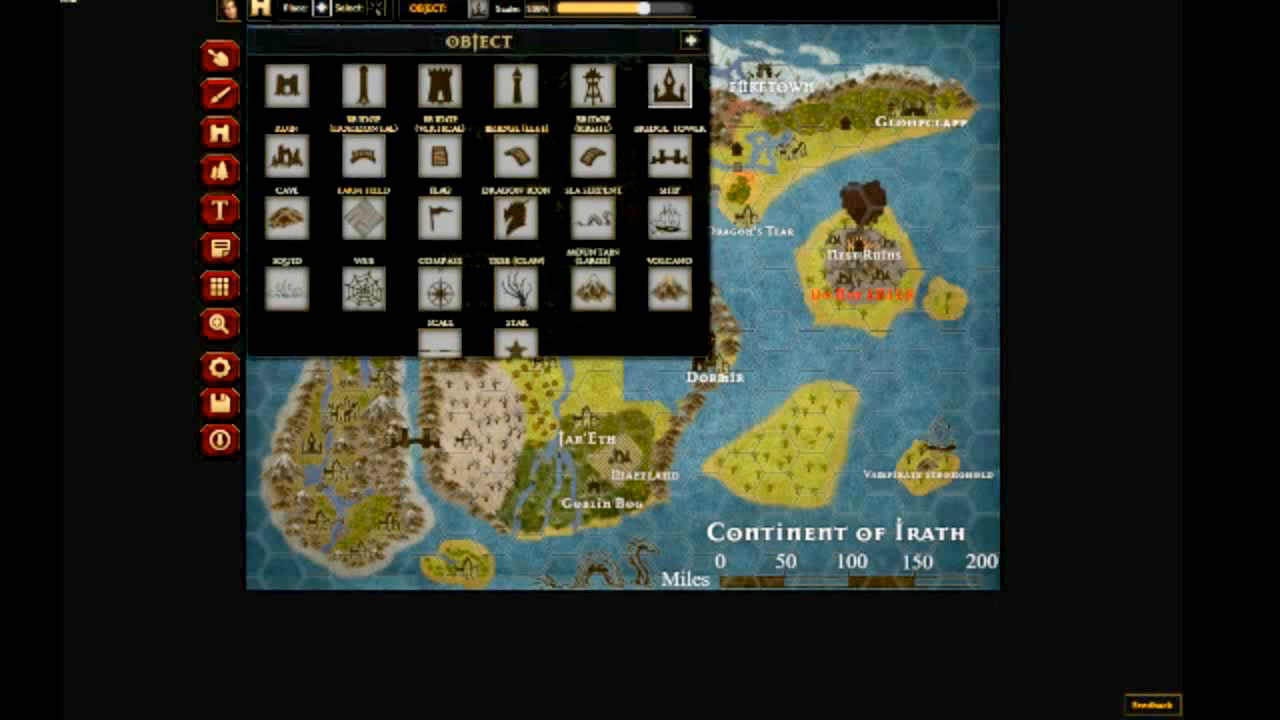
scroll(363, 200, down, 1)
scroll(363, 200, up, 4)
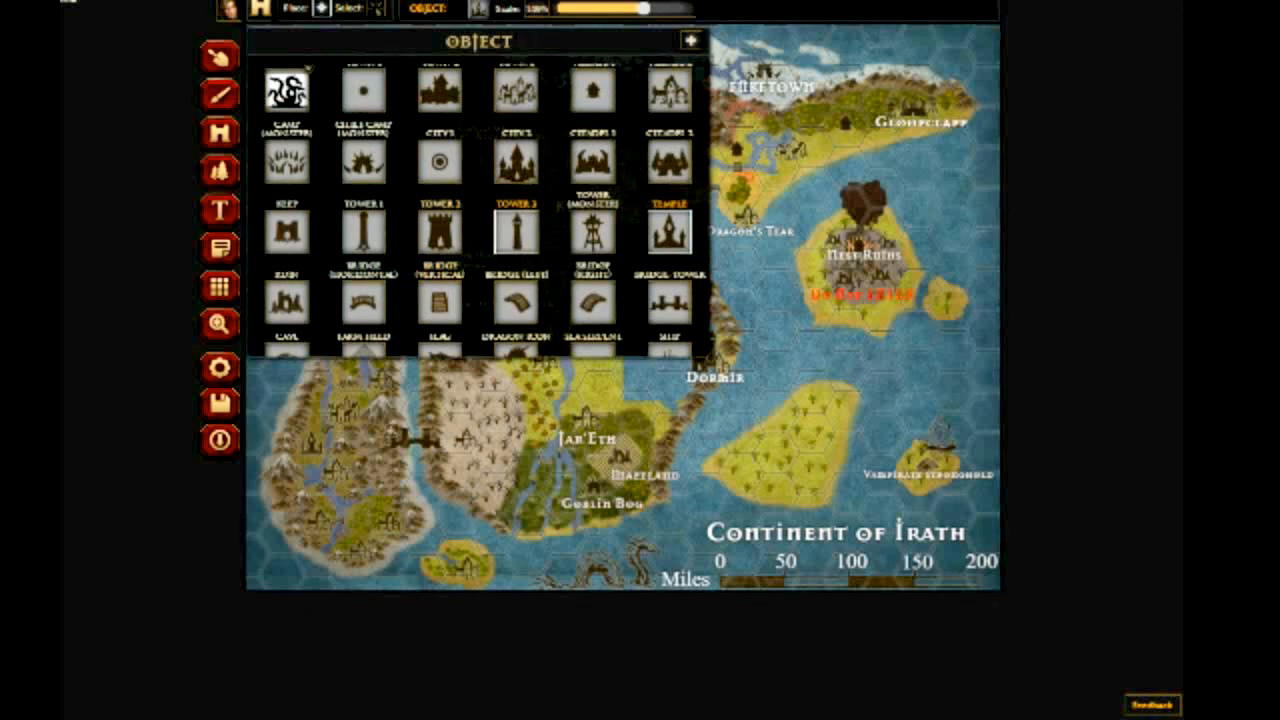
click(516, 231)
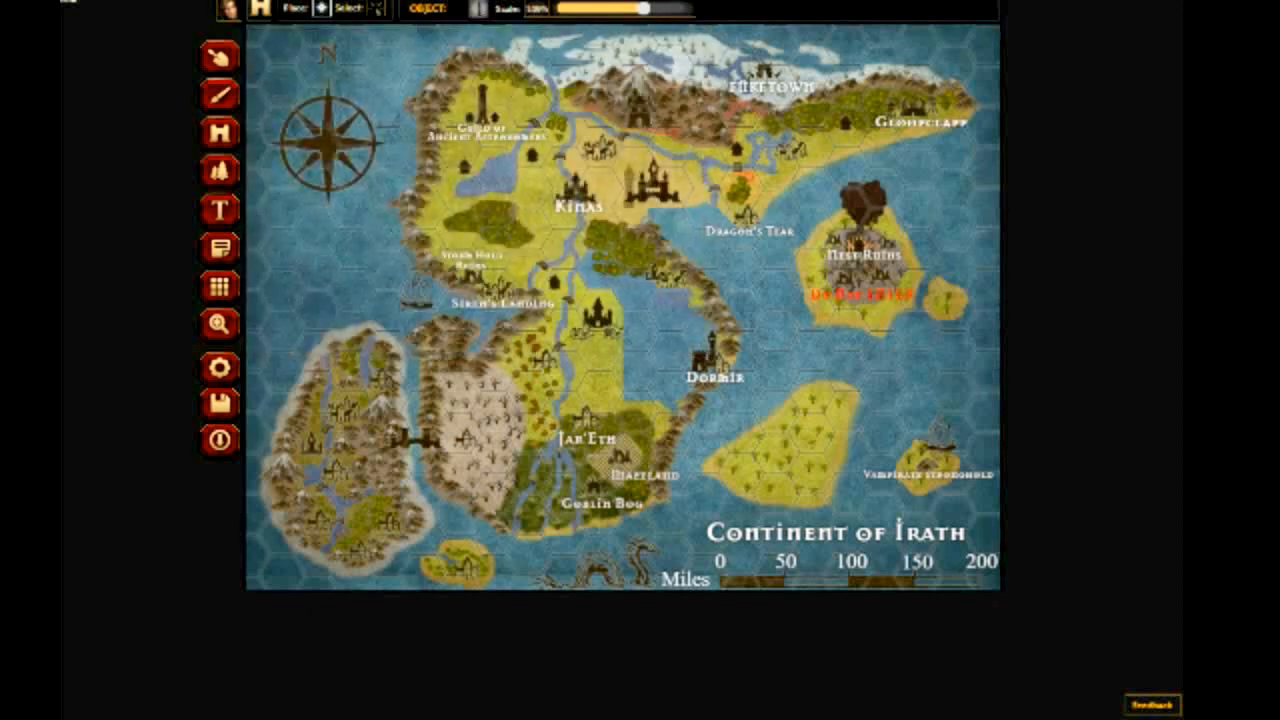
click(655, 182)
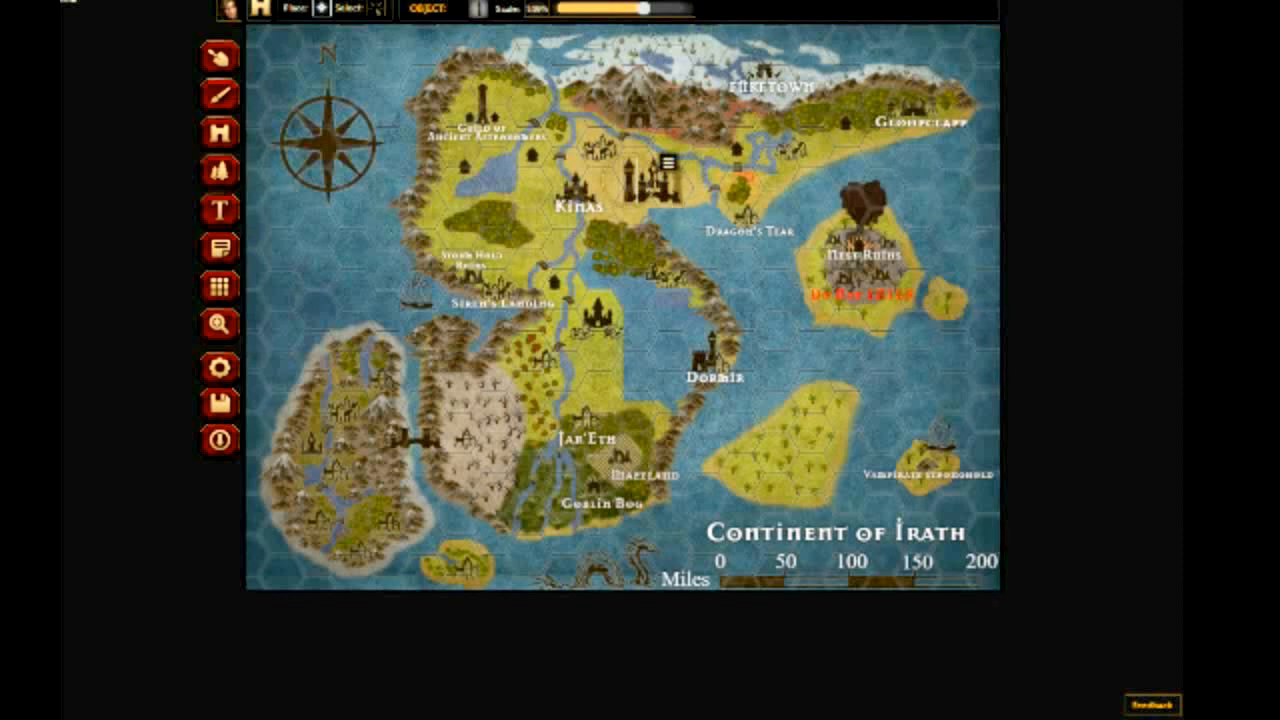
key(ctrl+z)
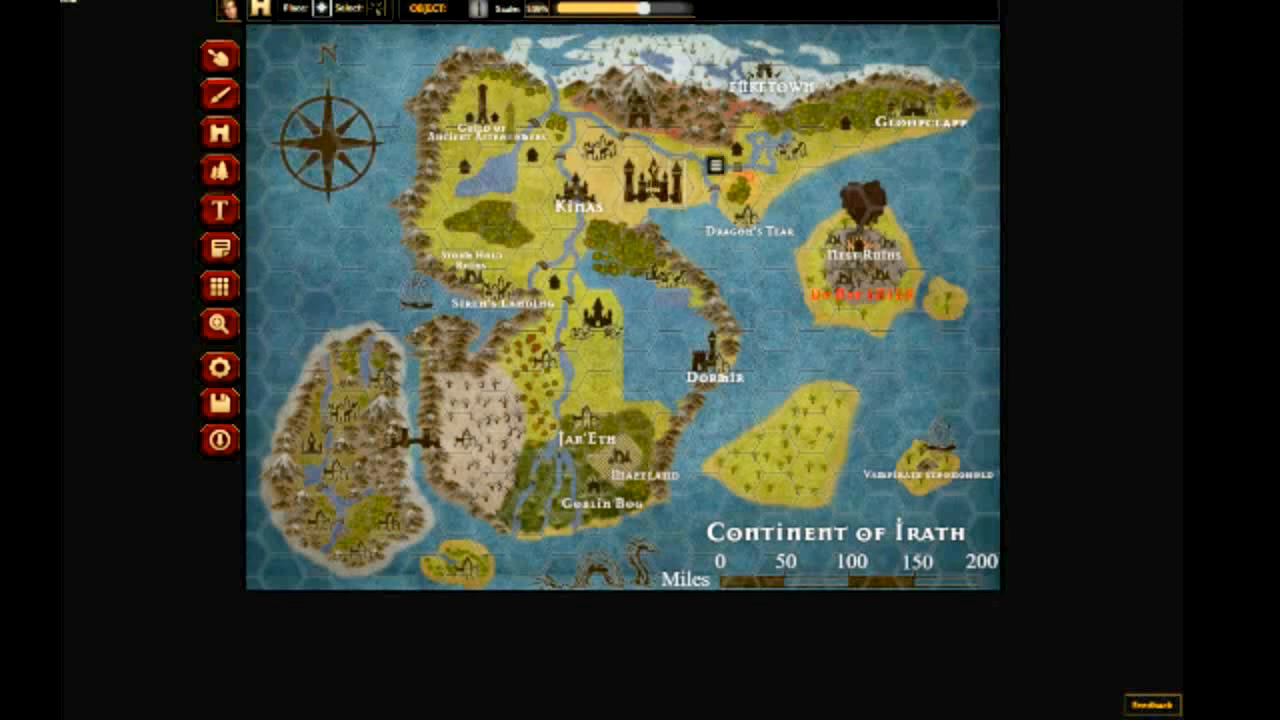
- Push the eastern desert tower to the back, nudge it slightly closer to the temple and deselect it
click(715, 165)
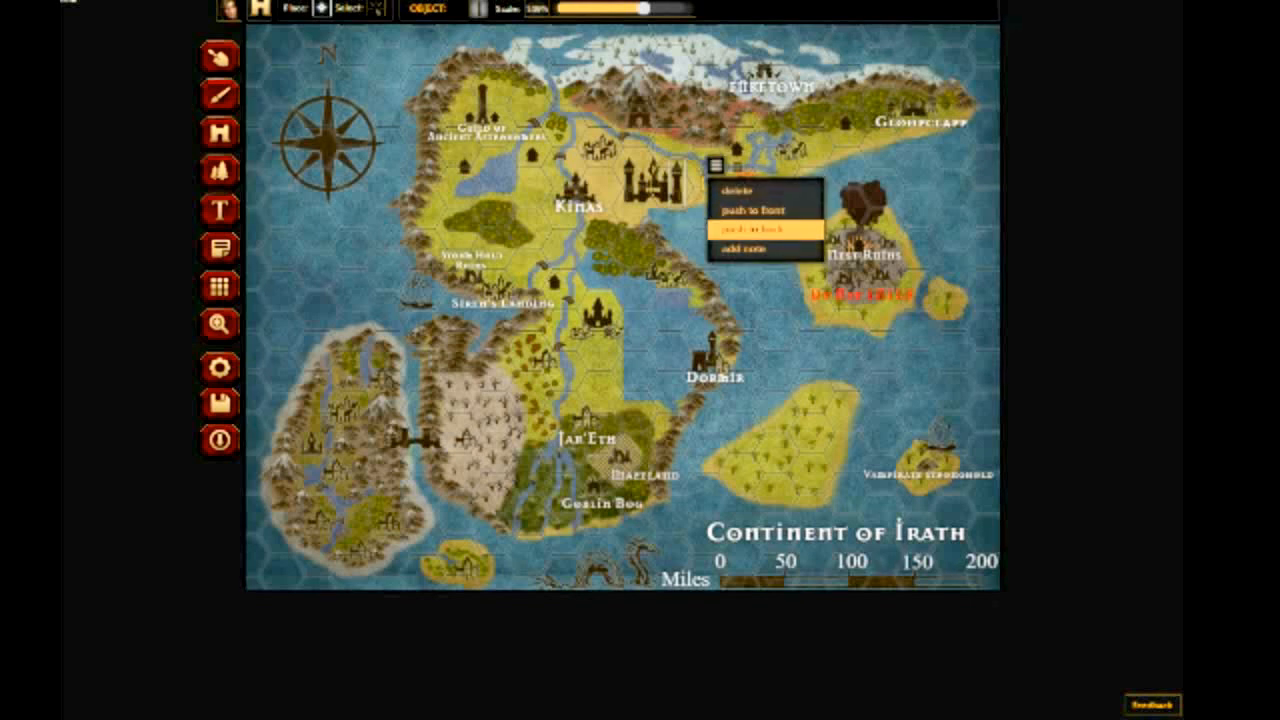
click(765, 229)
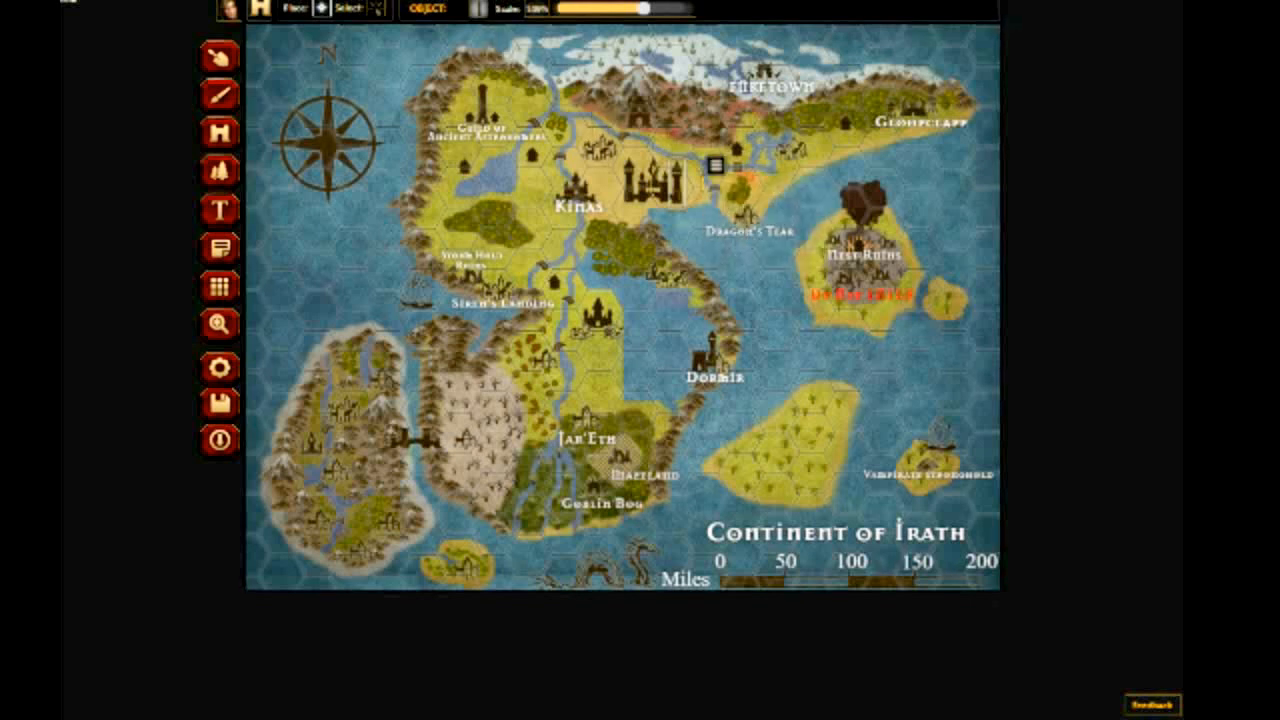
click(376, 8)
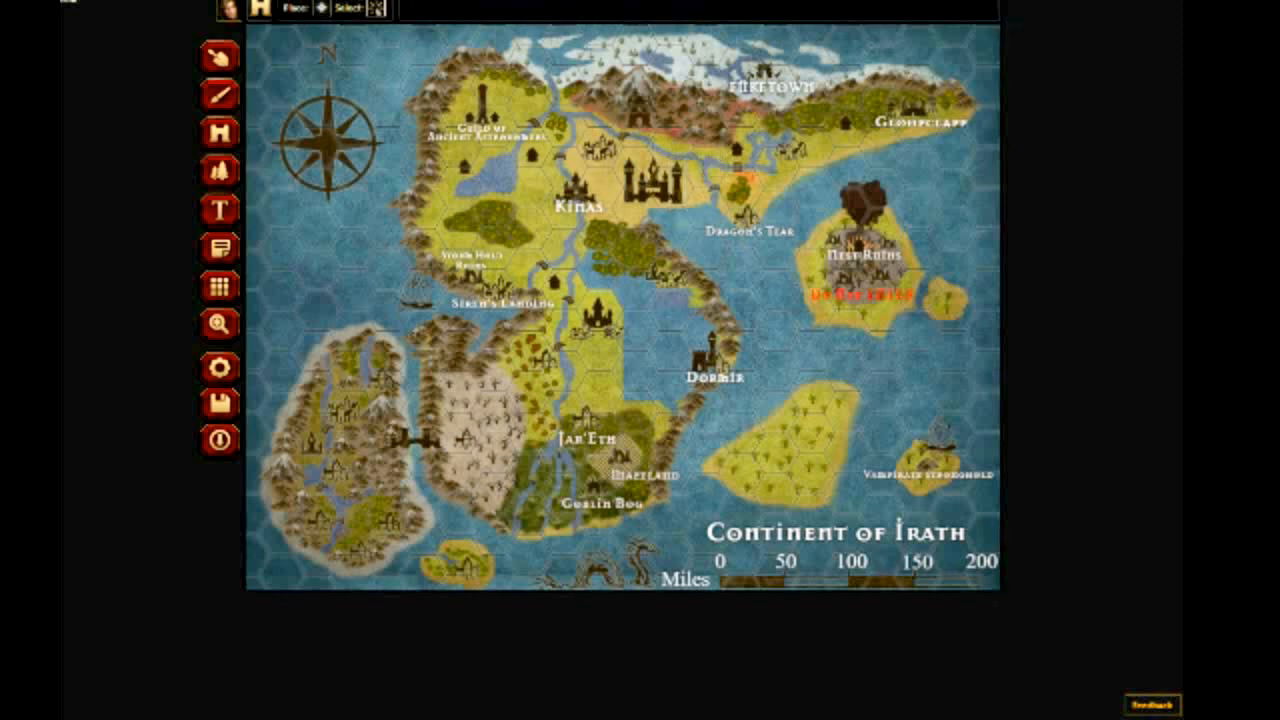
click(740, 179)
drag(677, 183, 675, 181)
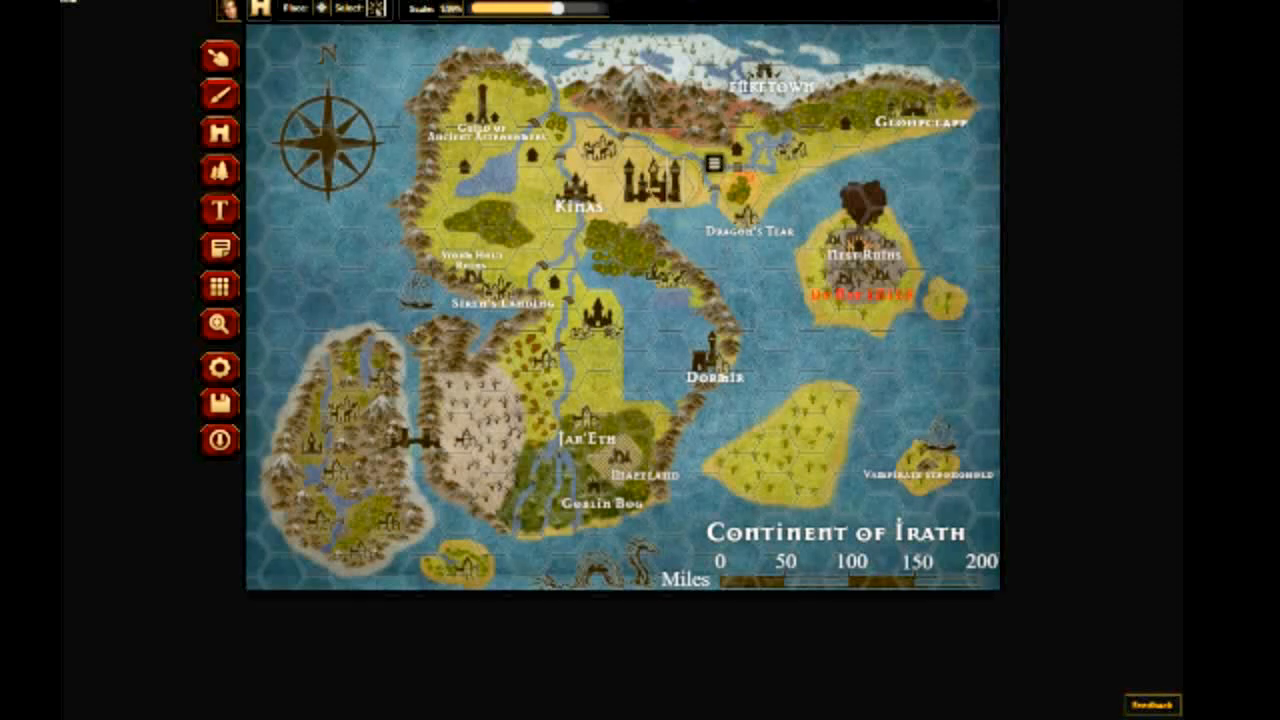
key(Escape)
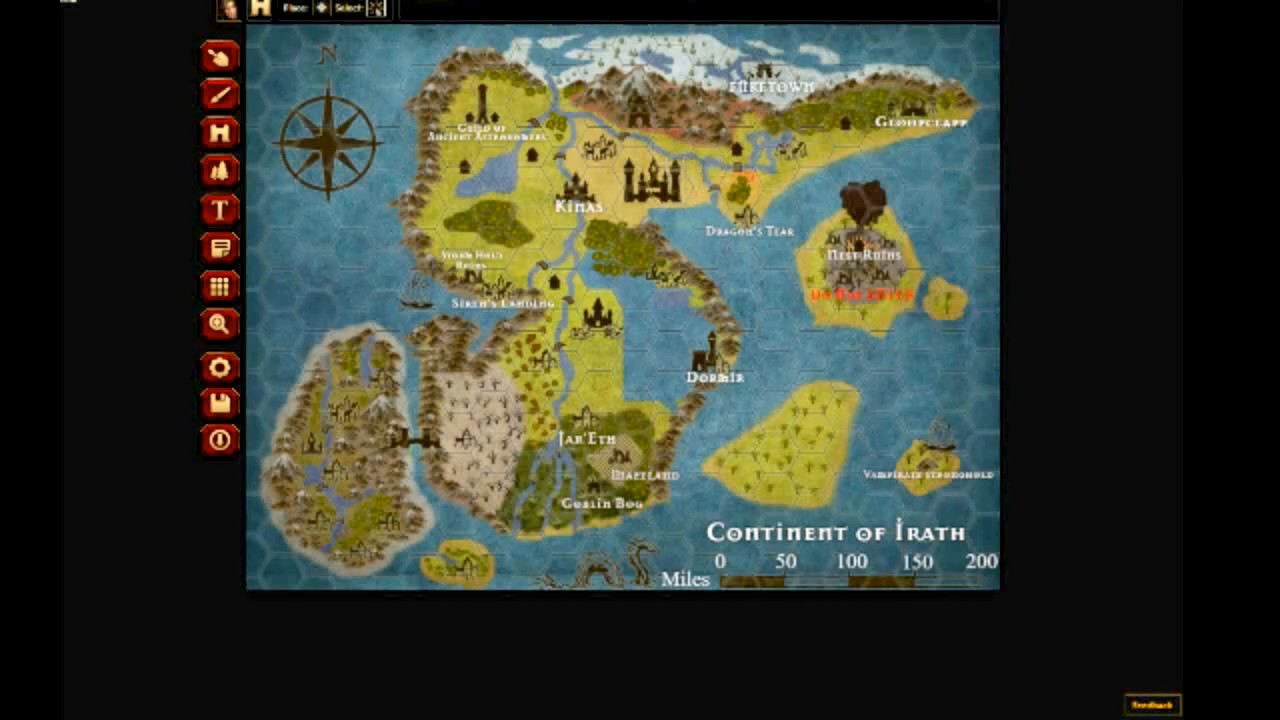
- Move the temple slightly south between the two towers, then select the city symbol at Kinas
click(656, 183)
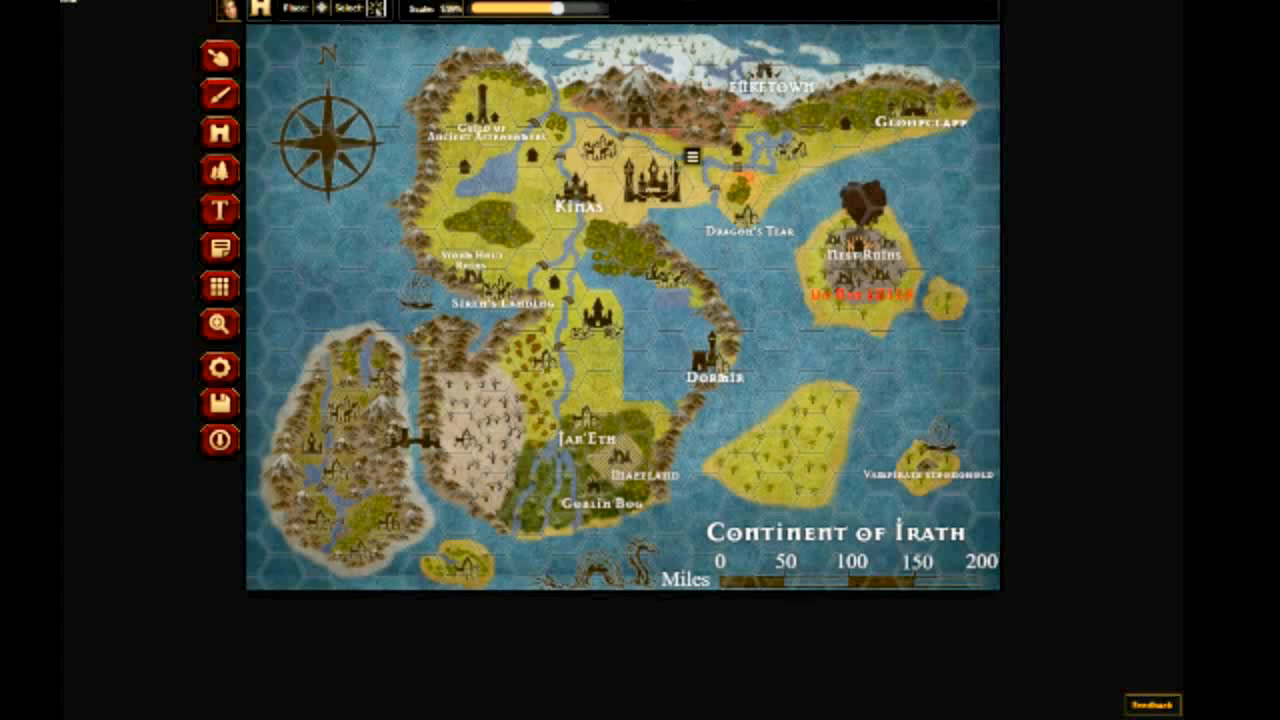
drag(656, 183, 657, 191)
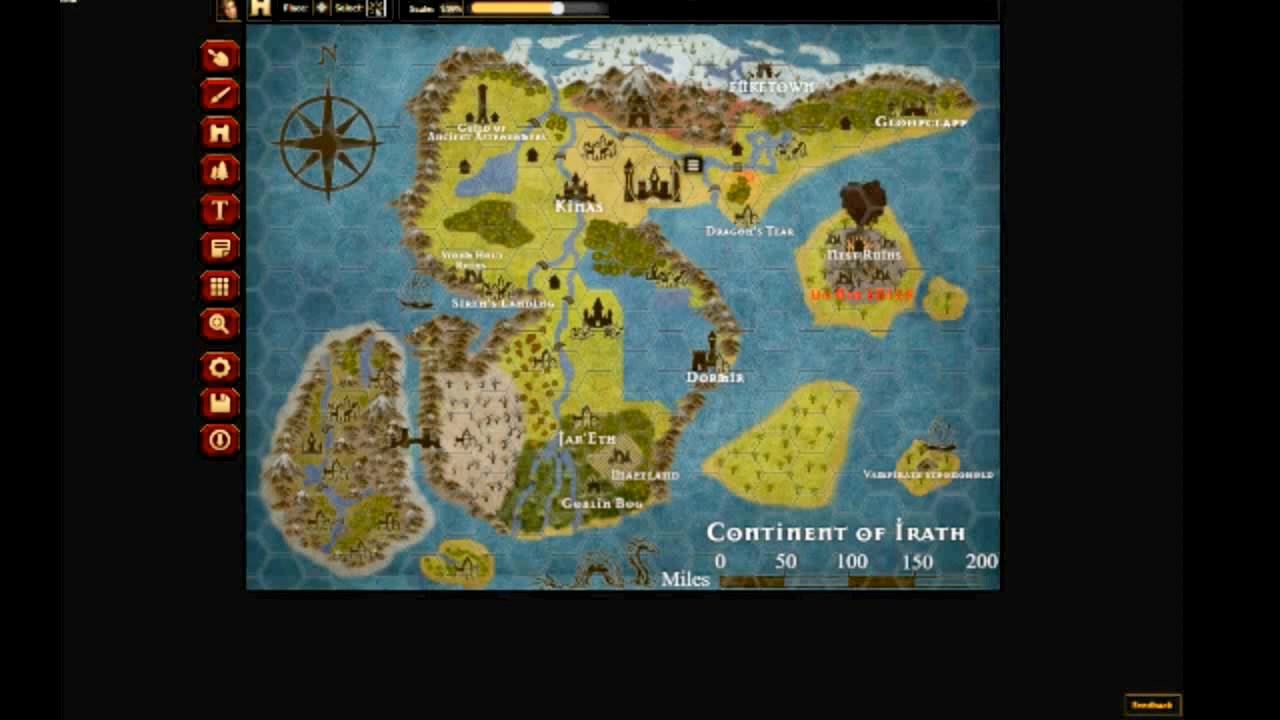
click(577, 190)
click(577, 190)
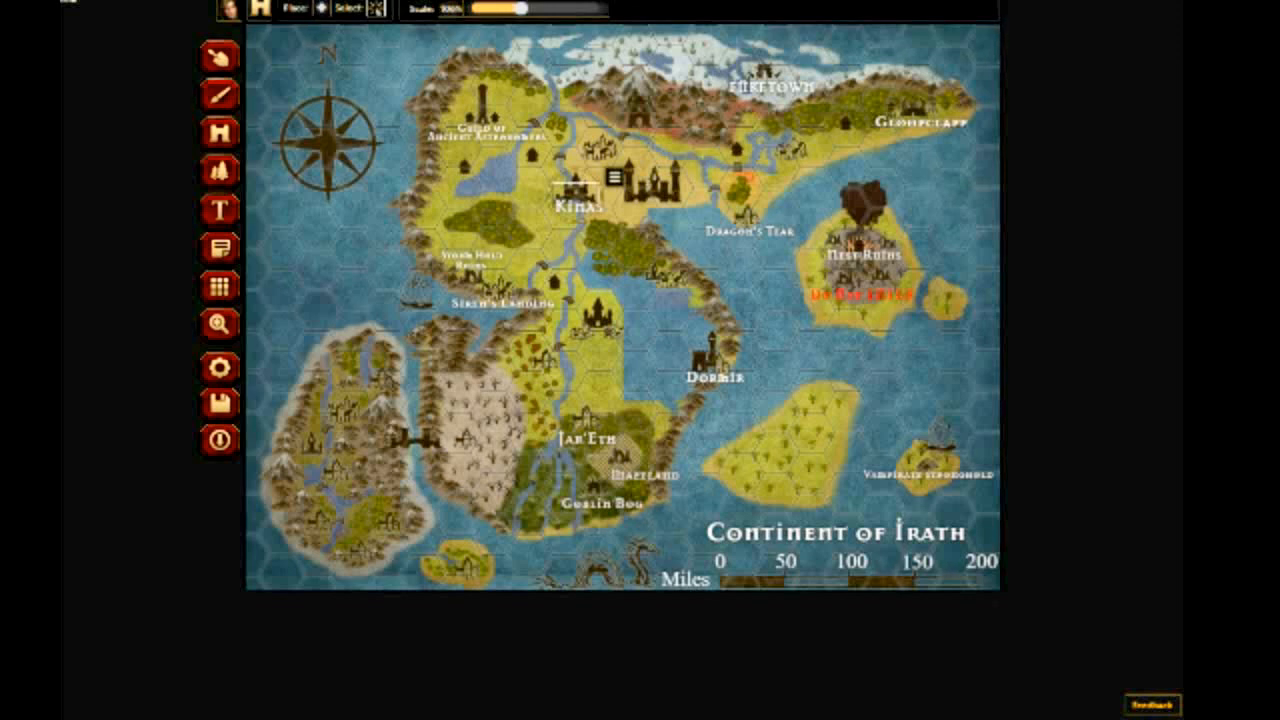
click(321, 8)
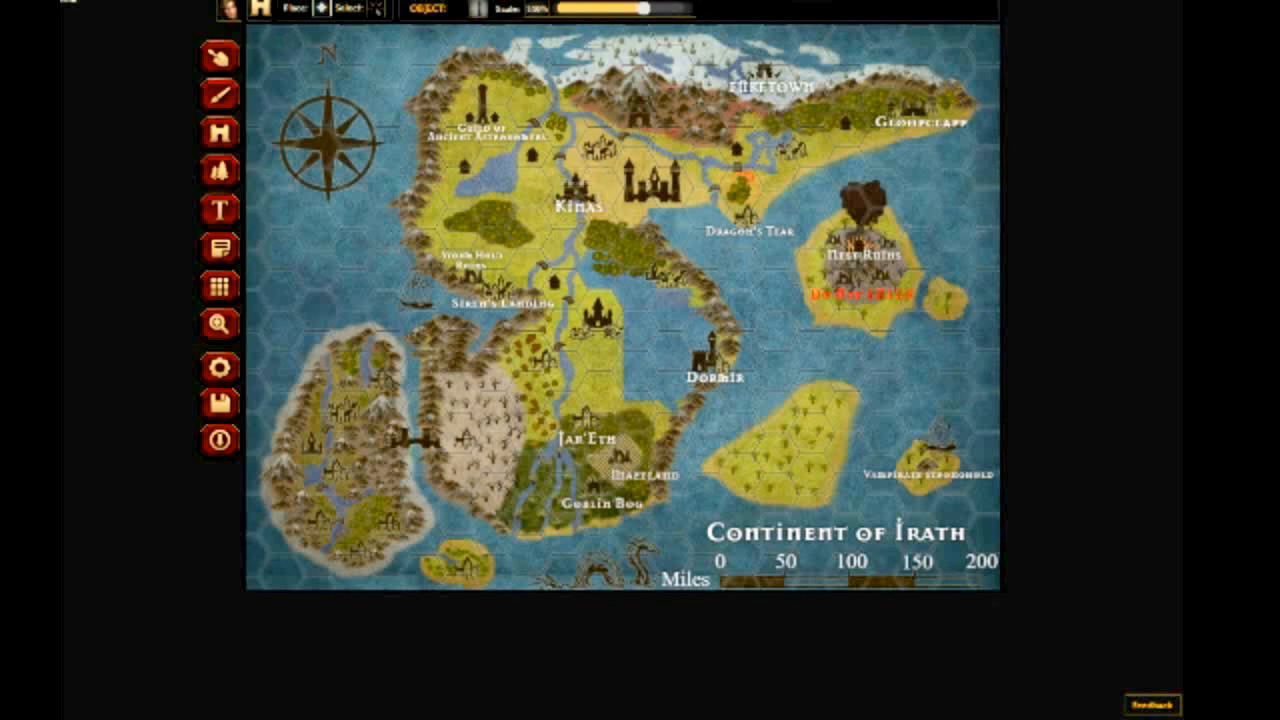
click(478, 9)
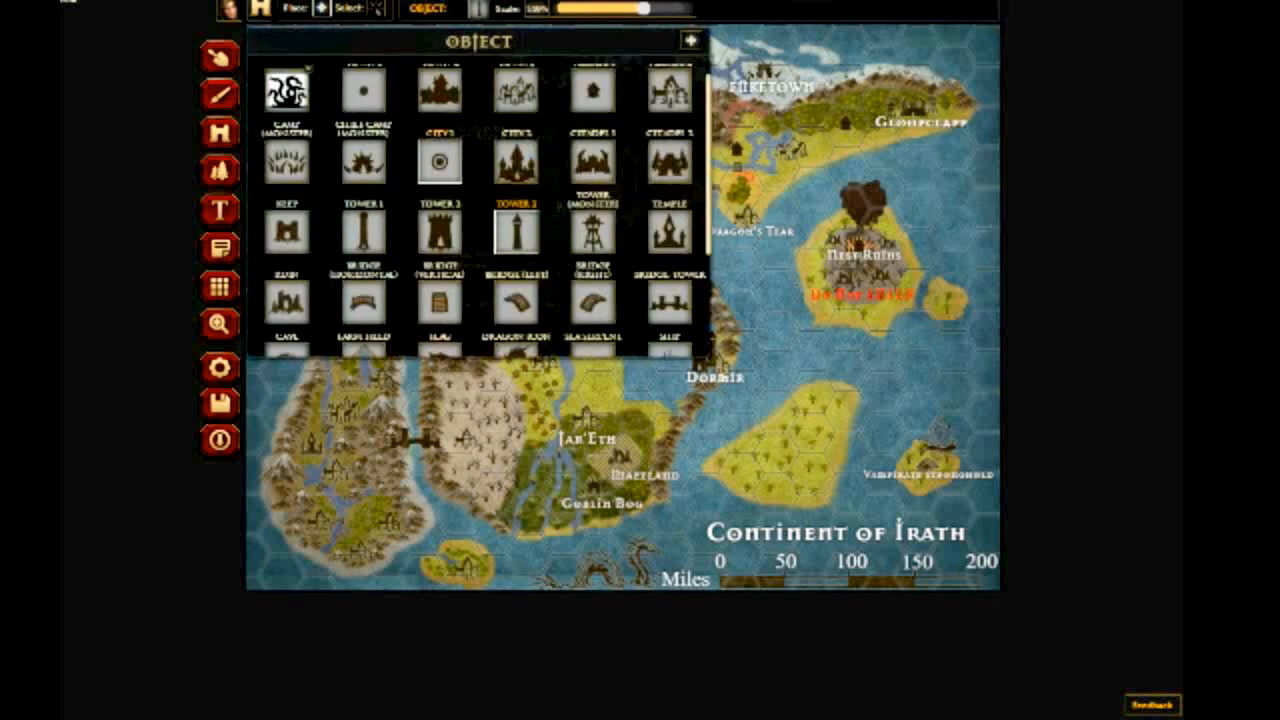
scroll(516, 100, up, 1)
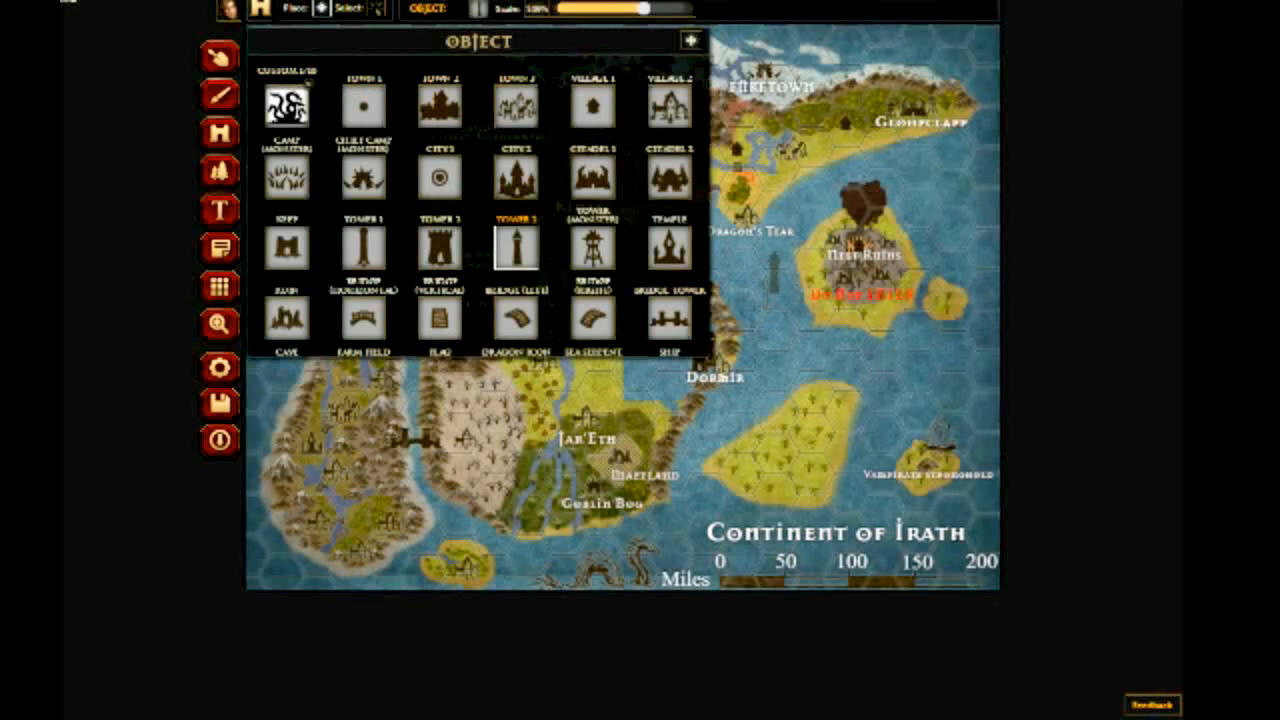
click(773, 272)
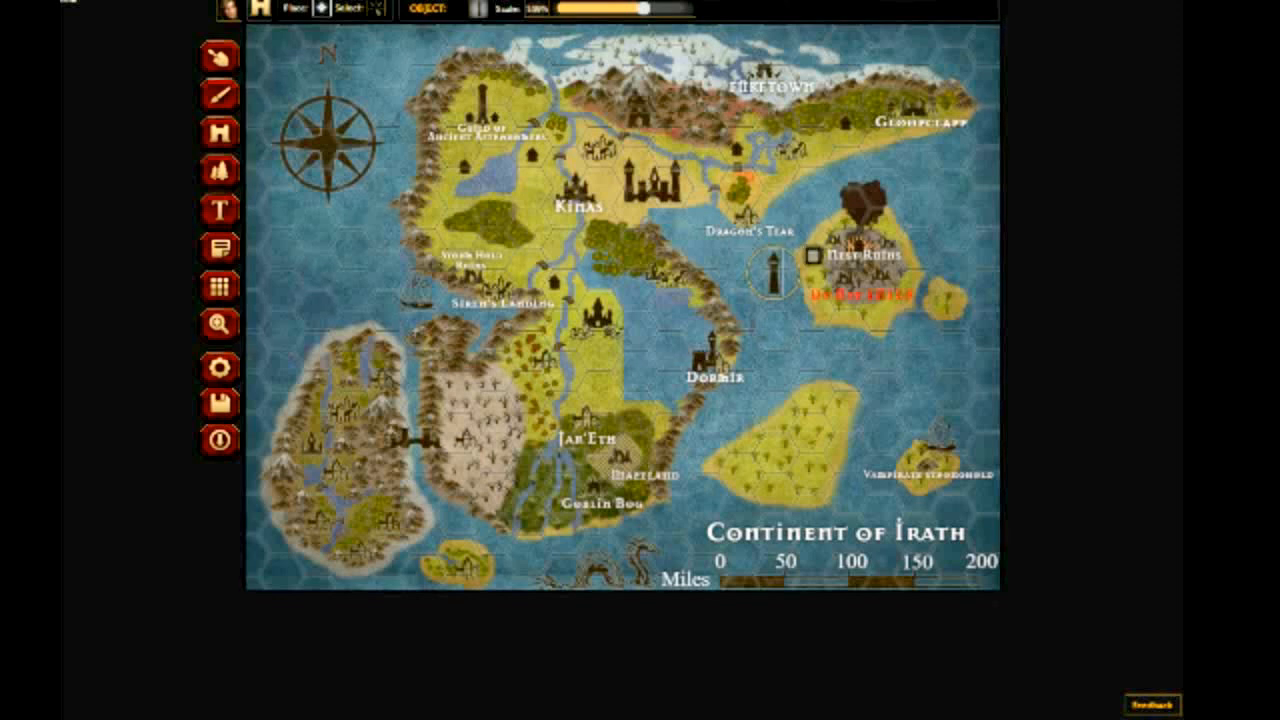
click(813, 255)
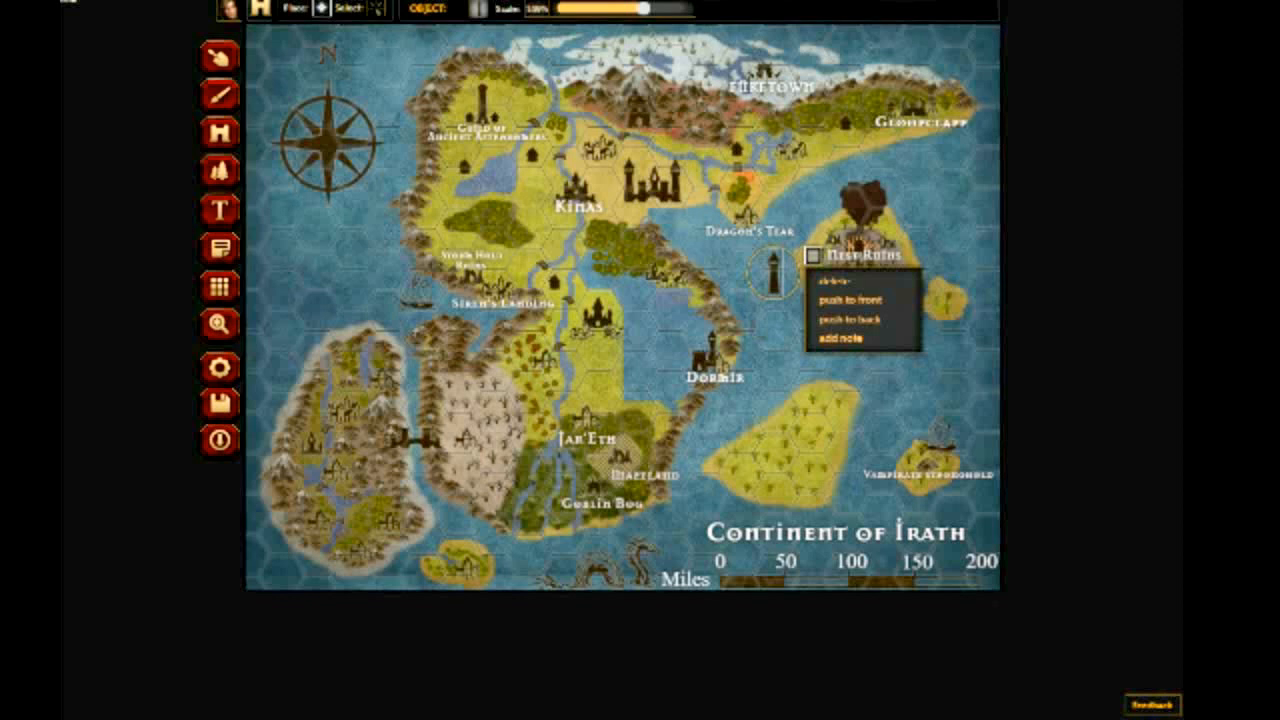
click(840, 281)
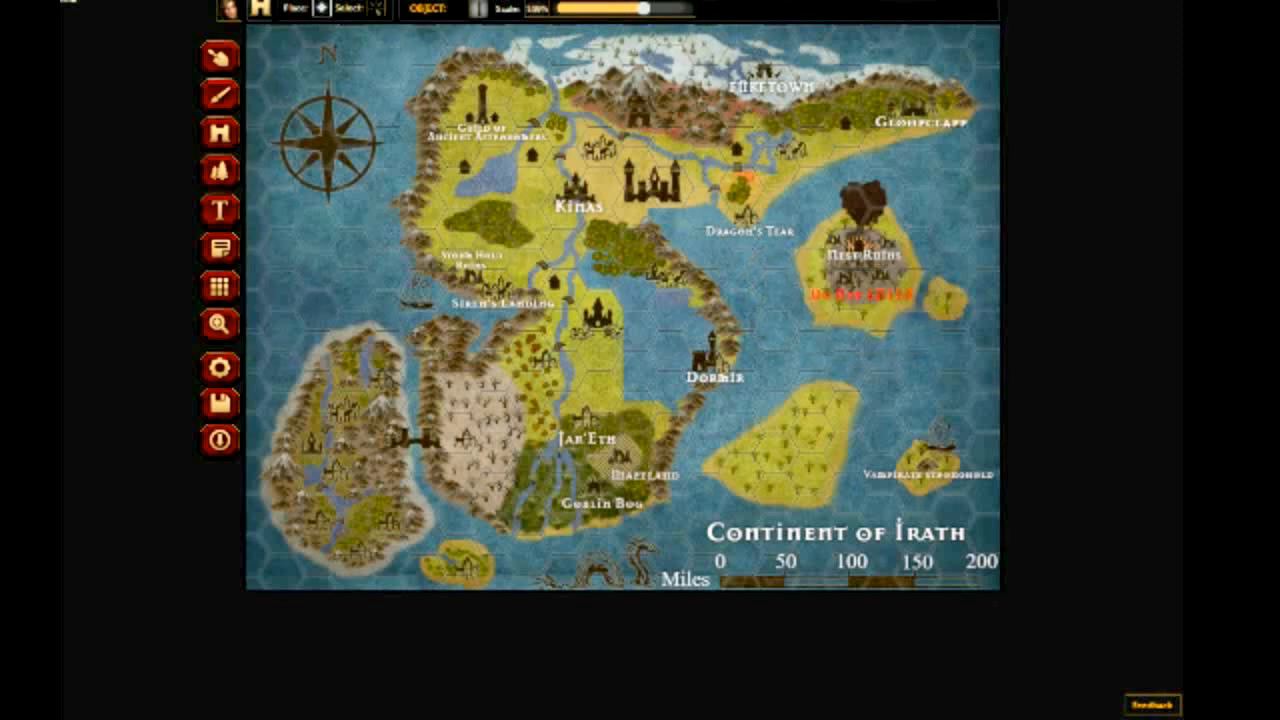
- Choose the custom hydra image as the object, reduce its scale and place it on the large island southeast of Dormir
click(478, 9)
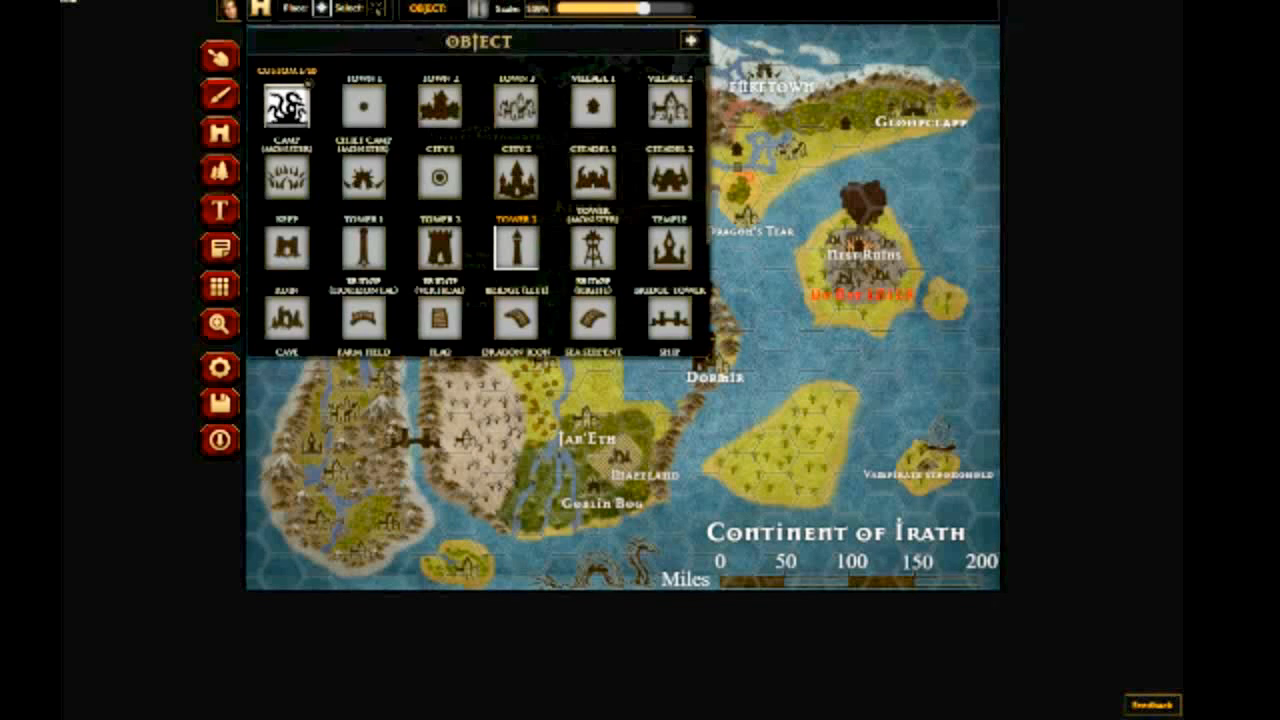
click(286, 105)
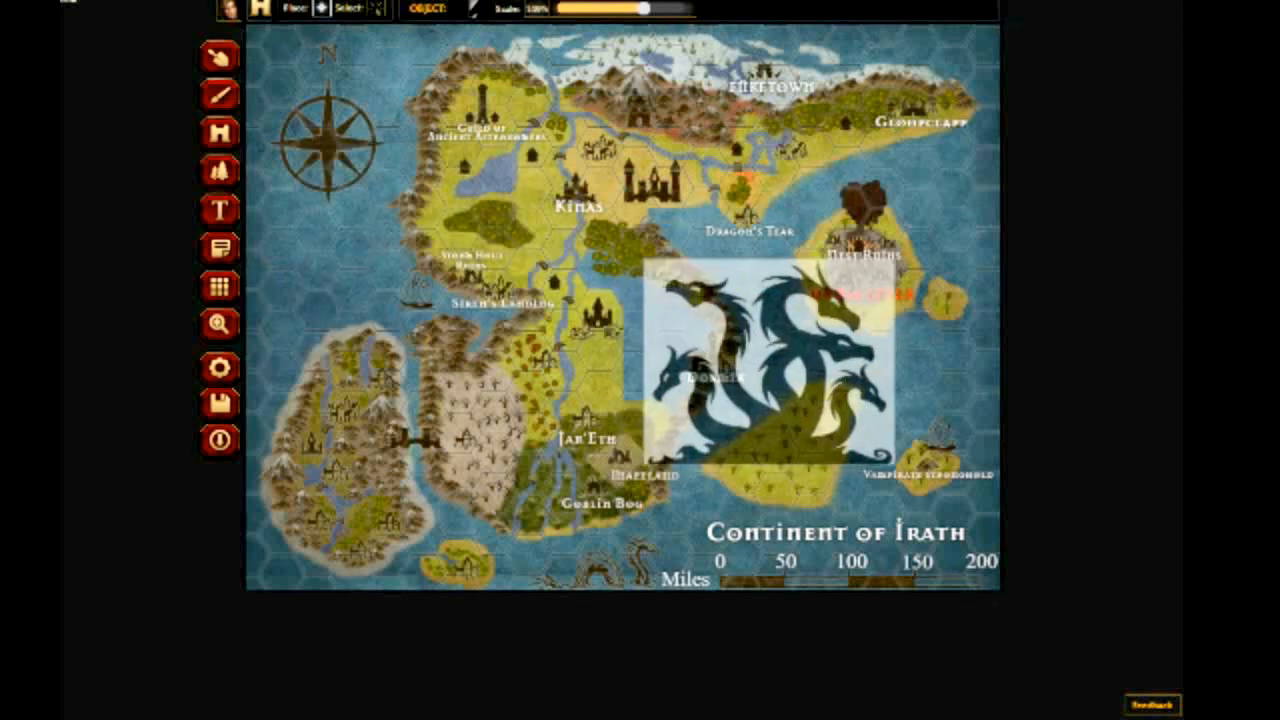
drag(644, 8, 560, 8)
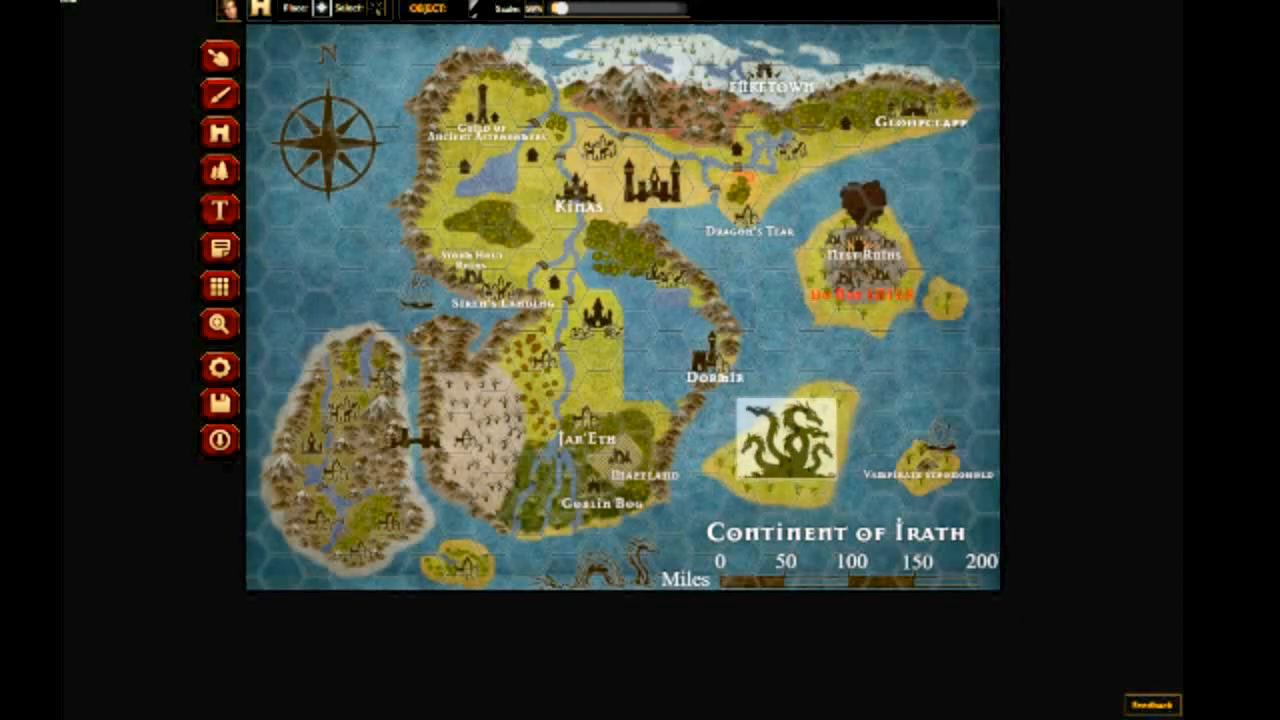
click(786, 438)
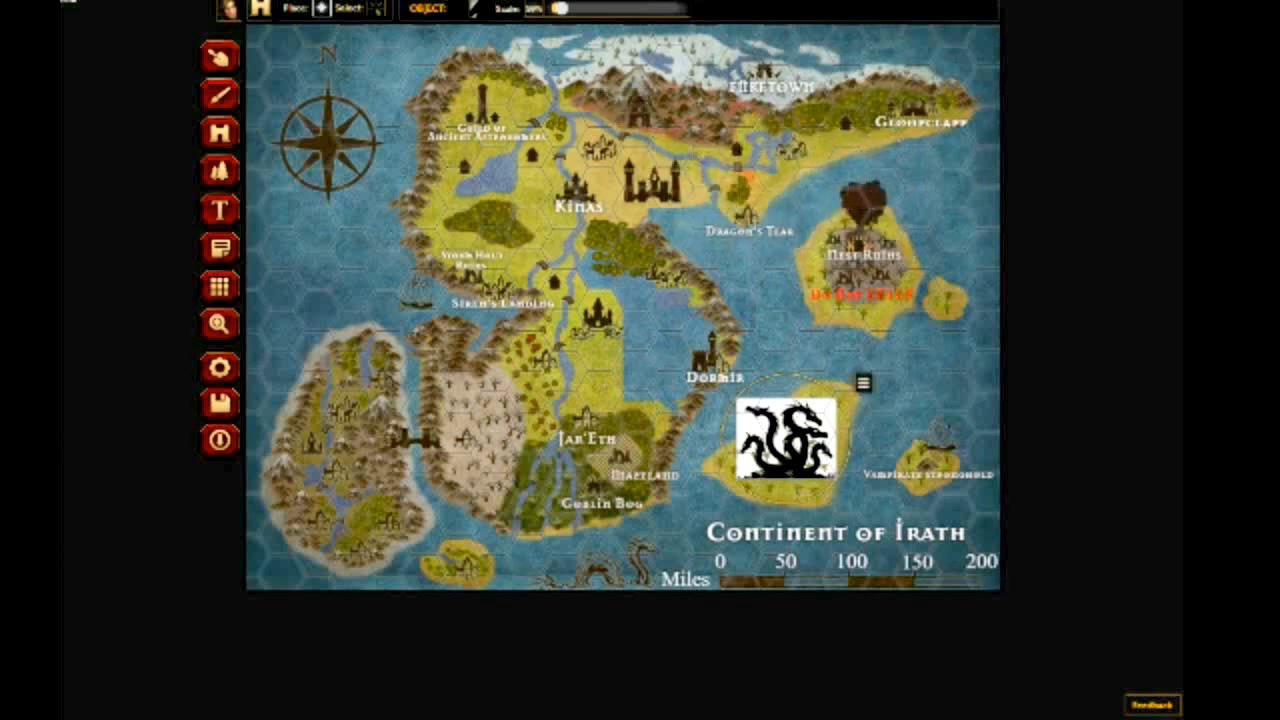
- Shrink the hydra image to the minimum scale, shift it slightly southeast on its island and push it to the front
drag(561, 8, 553, 8)
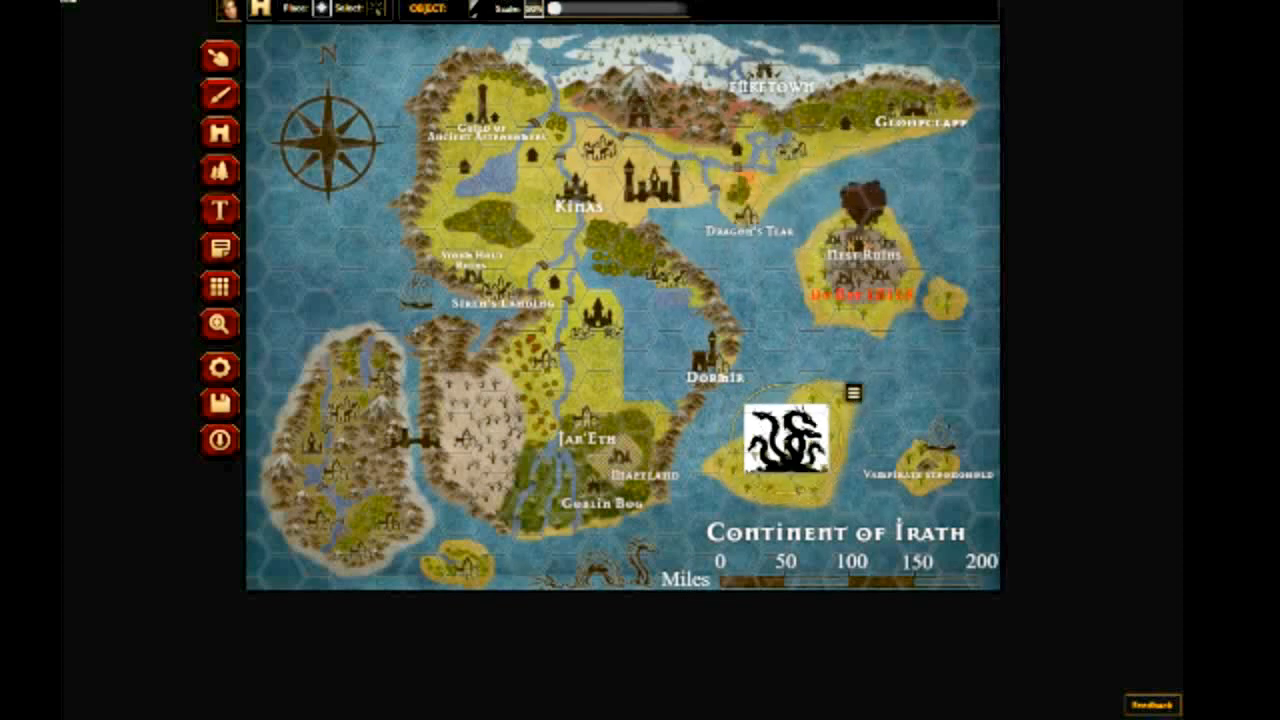
mouse_move(786, 438)
mouse_down()
mouse_move(797, 428)
mouse_move(799, 442)
mouse_up()
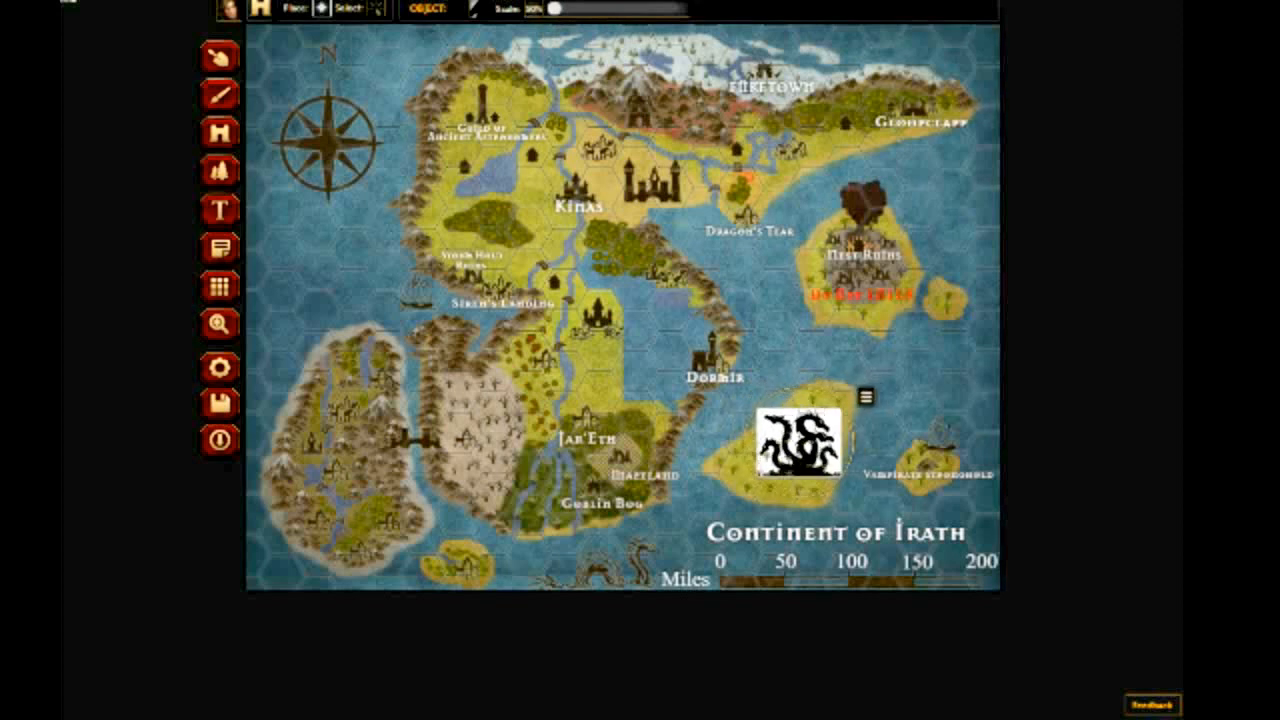
click(866, 397)
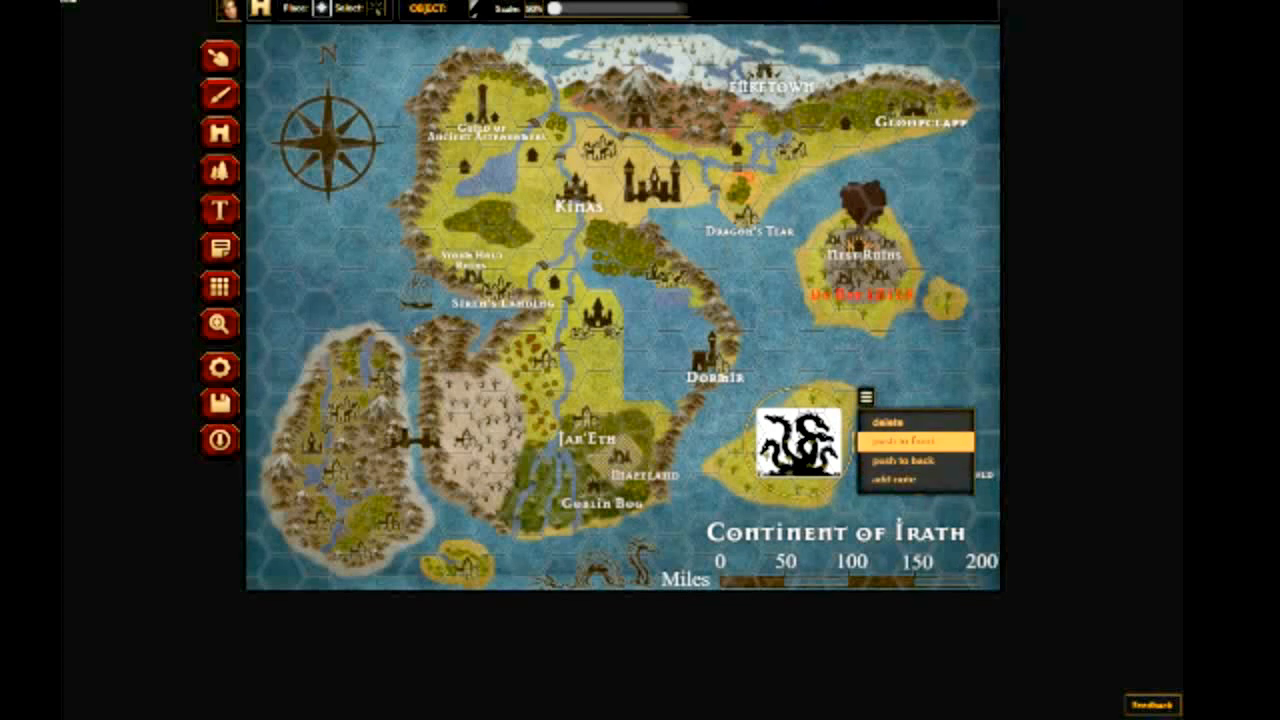
click(915, 441)
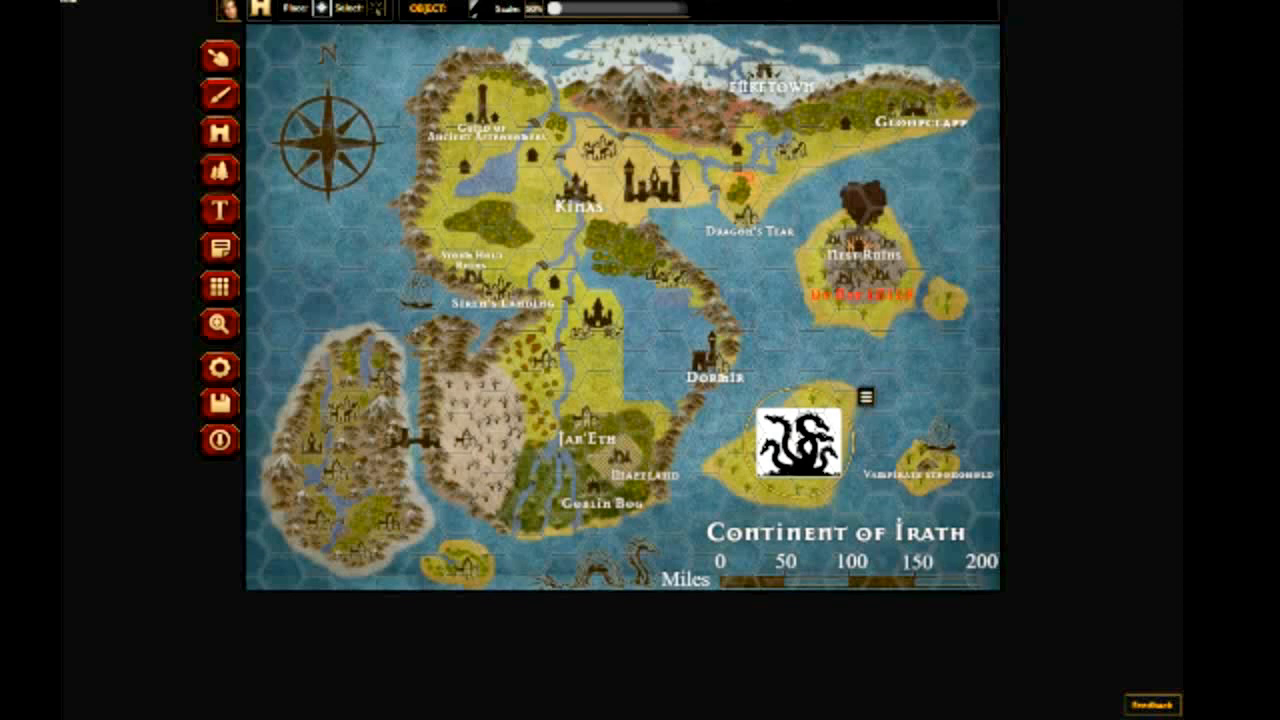
- Switch to placing patterns with Mountains, enlarge the scale and place mountains along the south coast of the northeastern peninsula
click(220, 171)
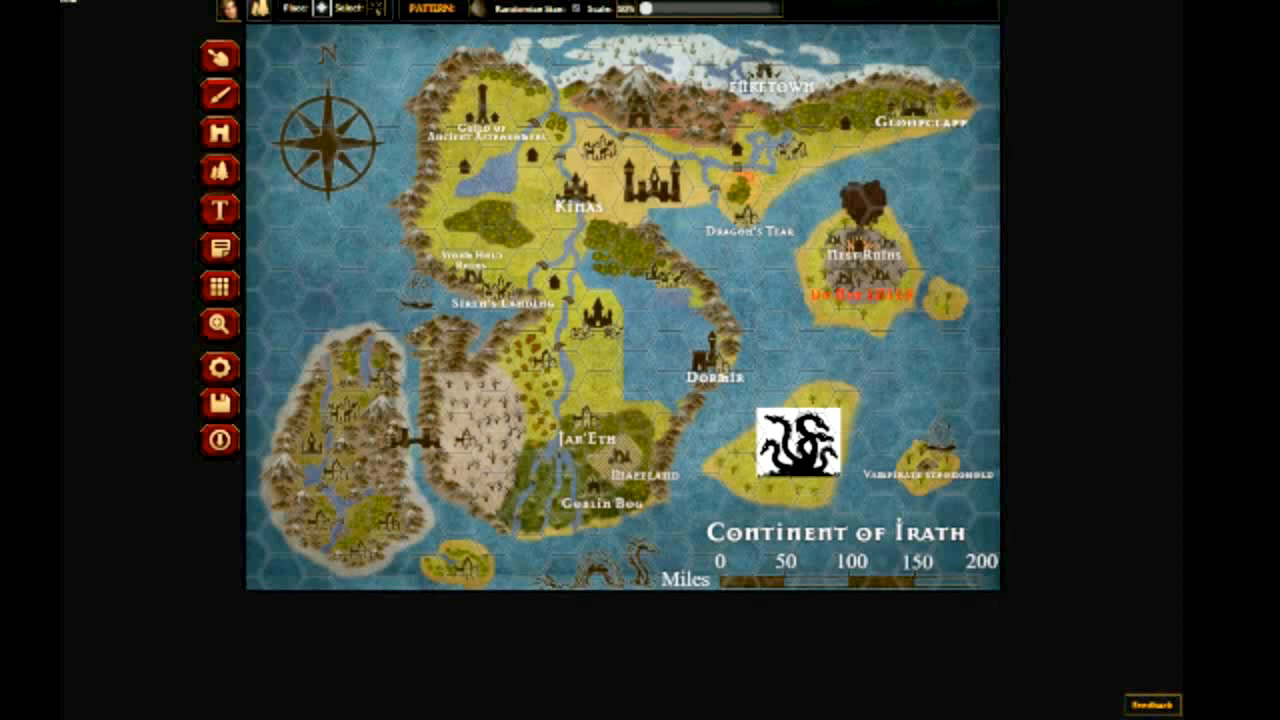
click(477, 9)
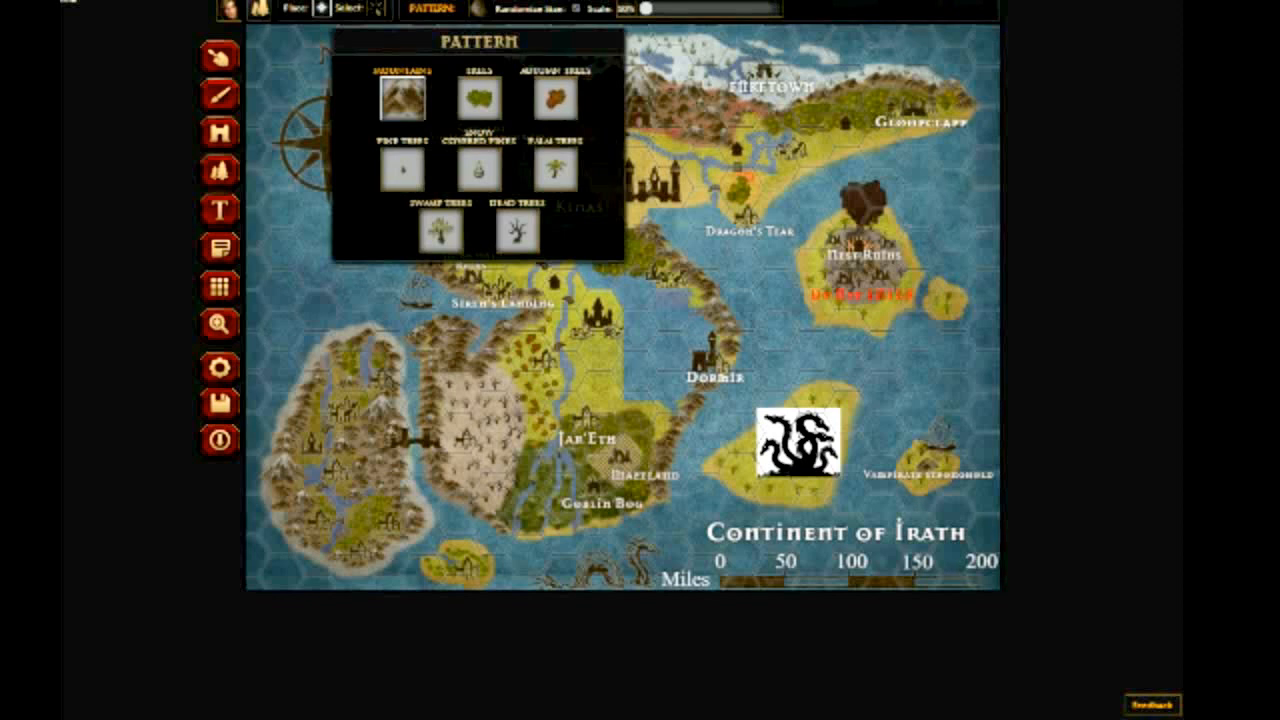
drag(646, 8, 746, 8)
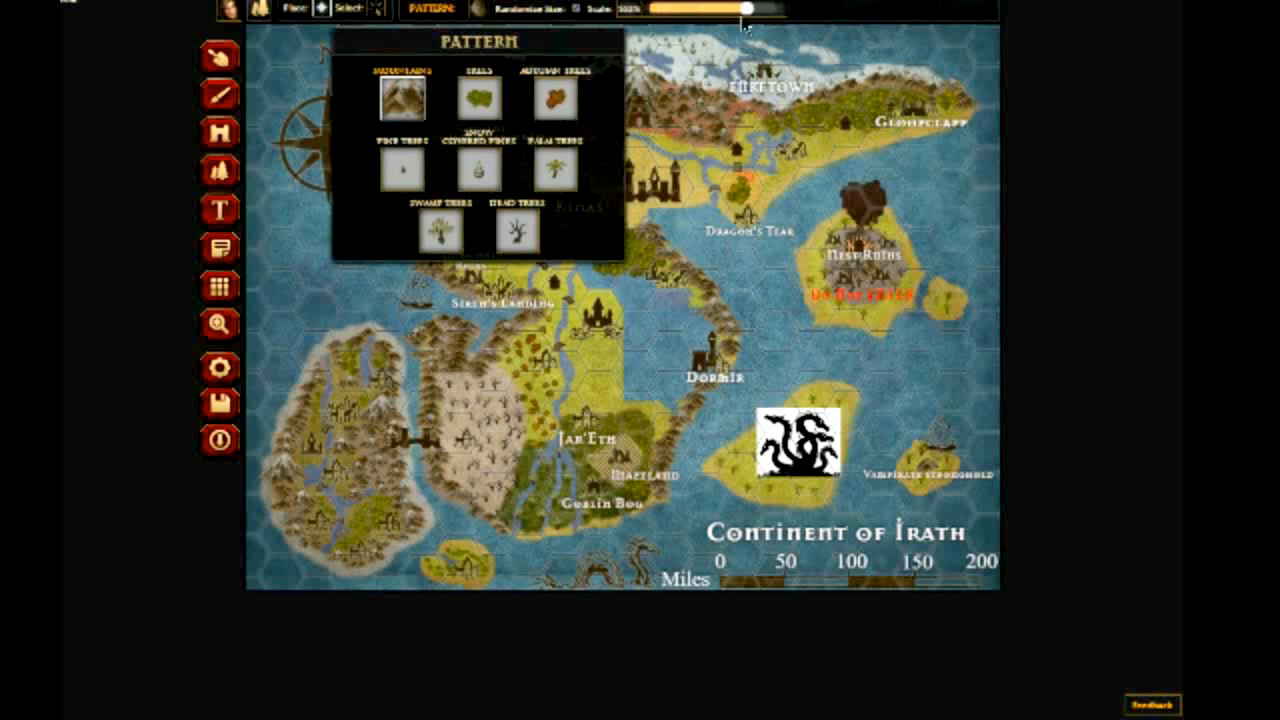
click(820, 155)
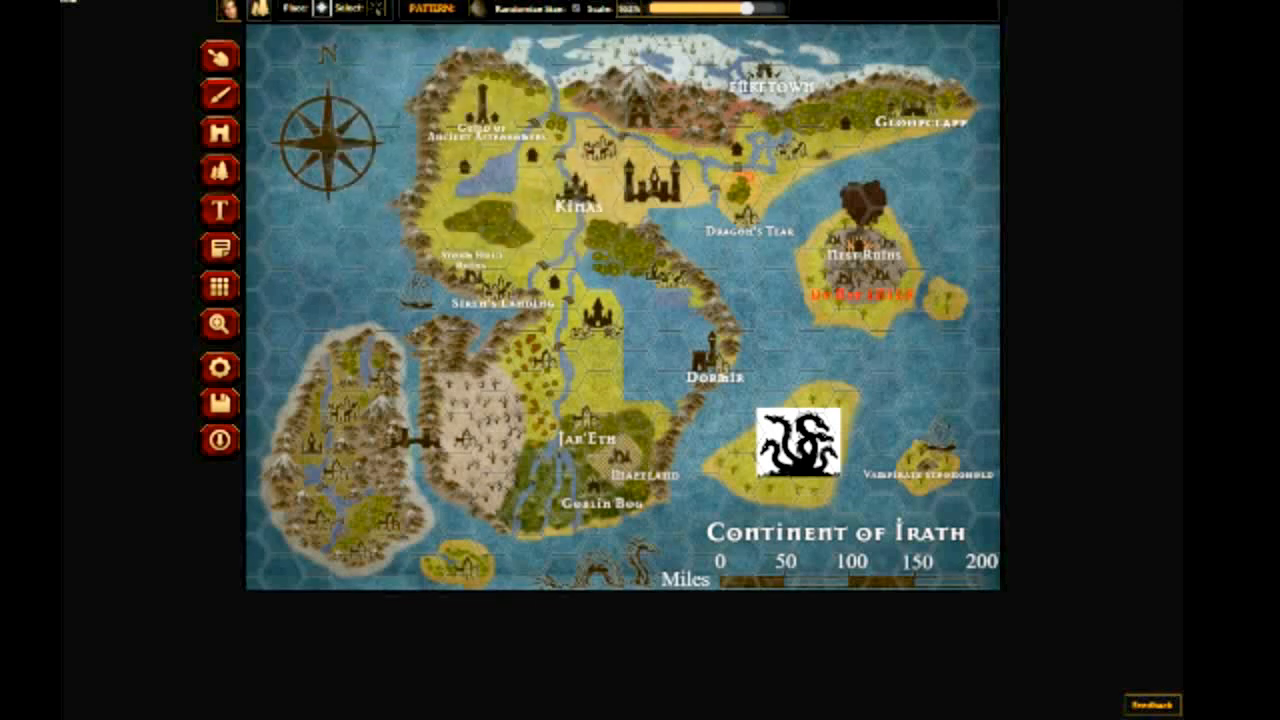
click(844, 153)
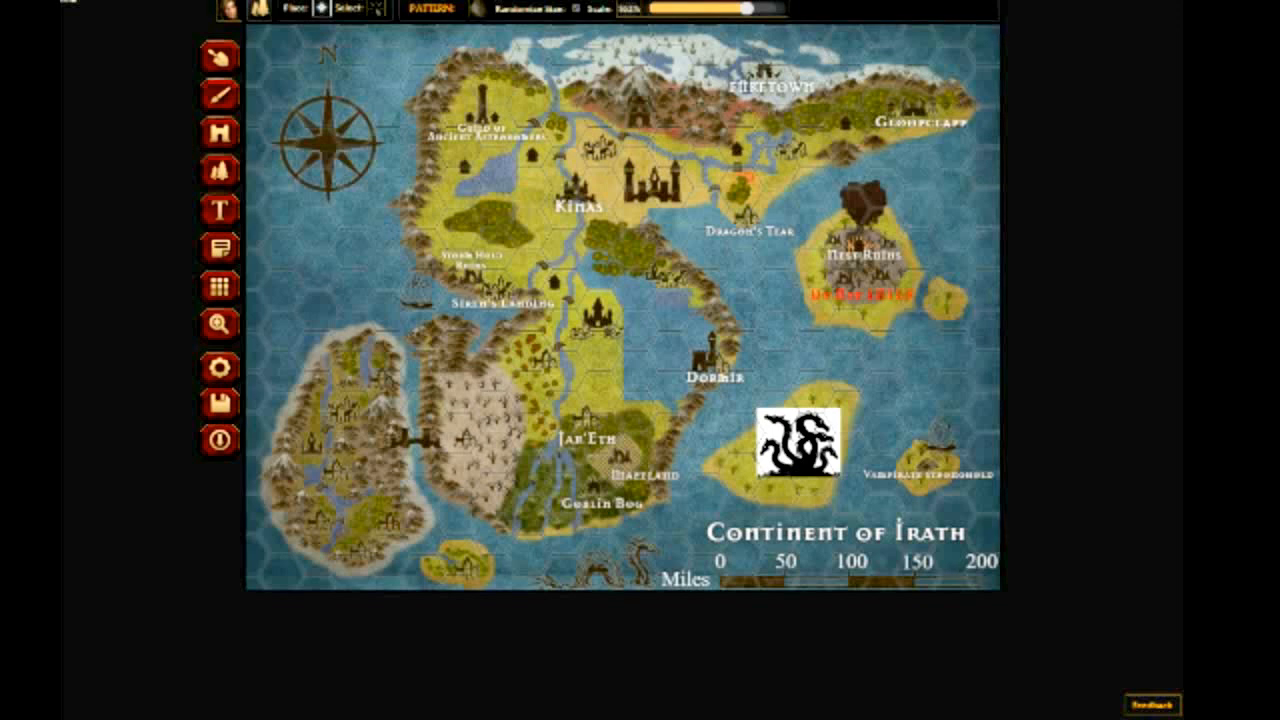
- Place three more large mountains on the northeastern peninsula's south coast, working southwest towards Dragon's Tear
click(808, 170)
click(802, 178)
click(776, 200)
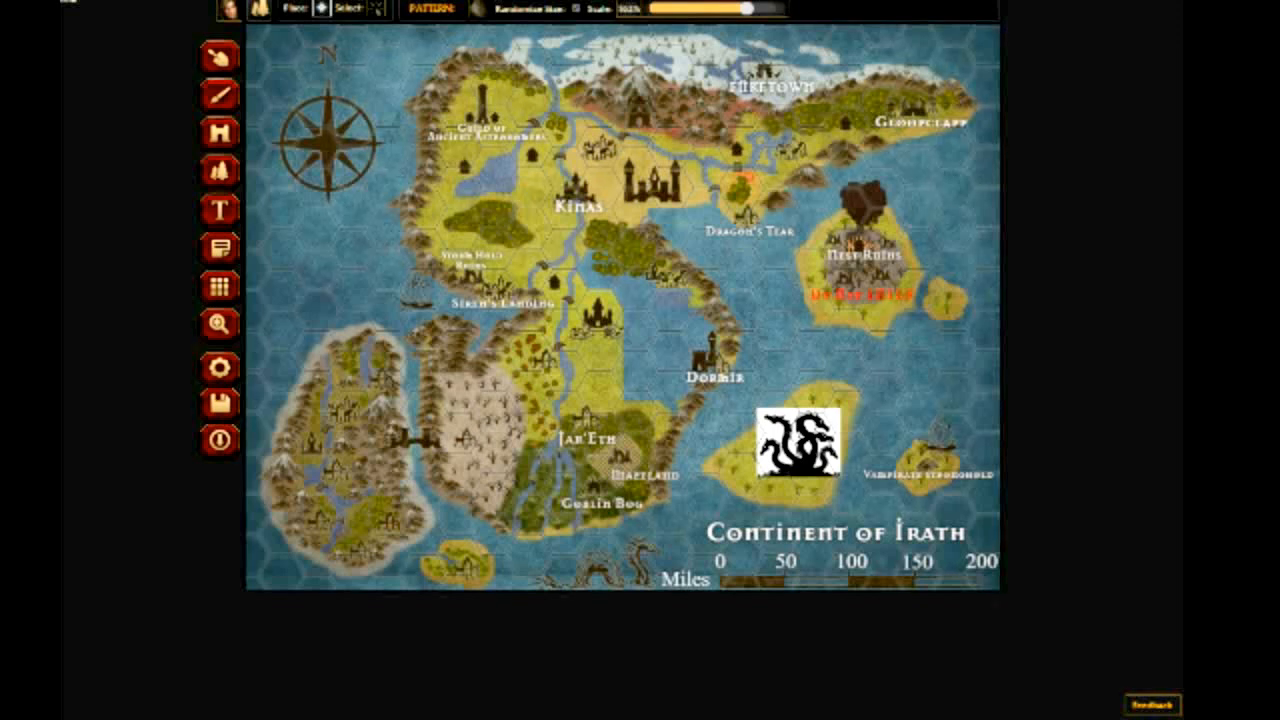
- Reduce the mountain pattern's scale and fill in smaller mountains along the northeastern peninsula's south coast
drag(747, 8, 703, 8)
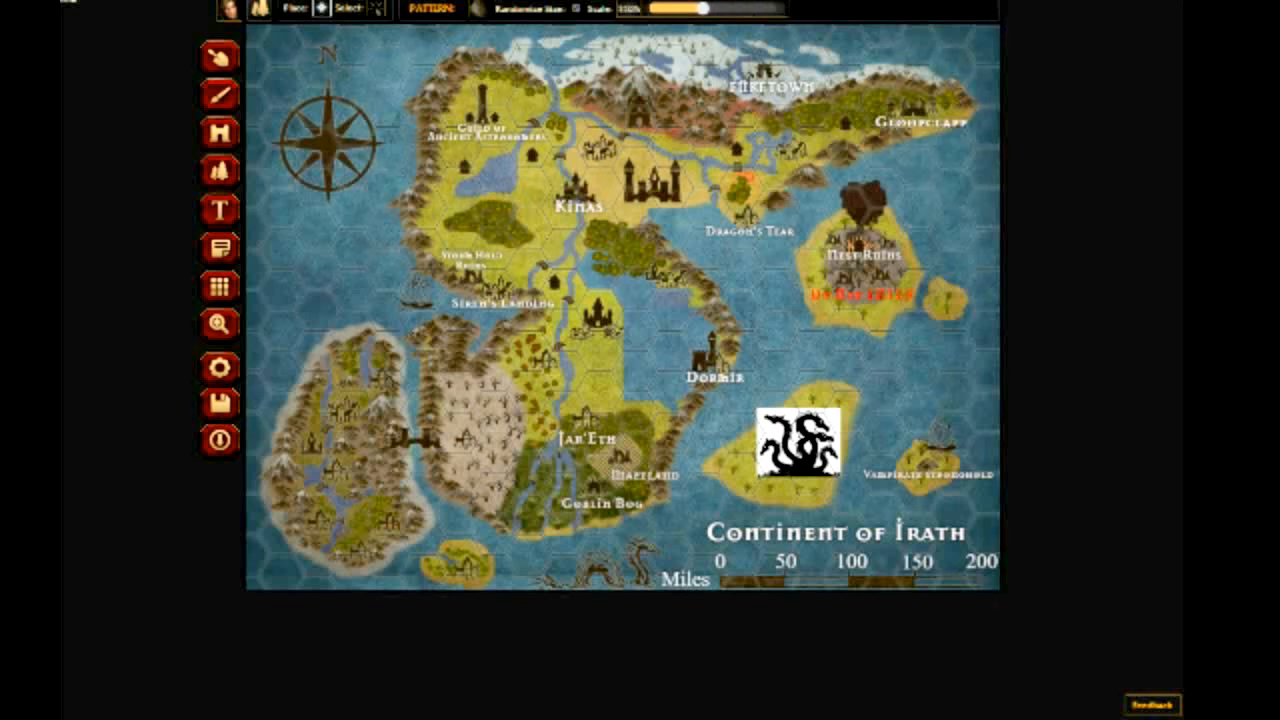
click(828, 164)
click(862, 132)
click(836, 139)
click(811, 148)
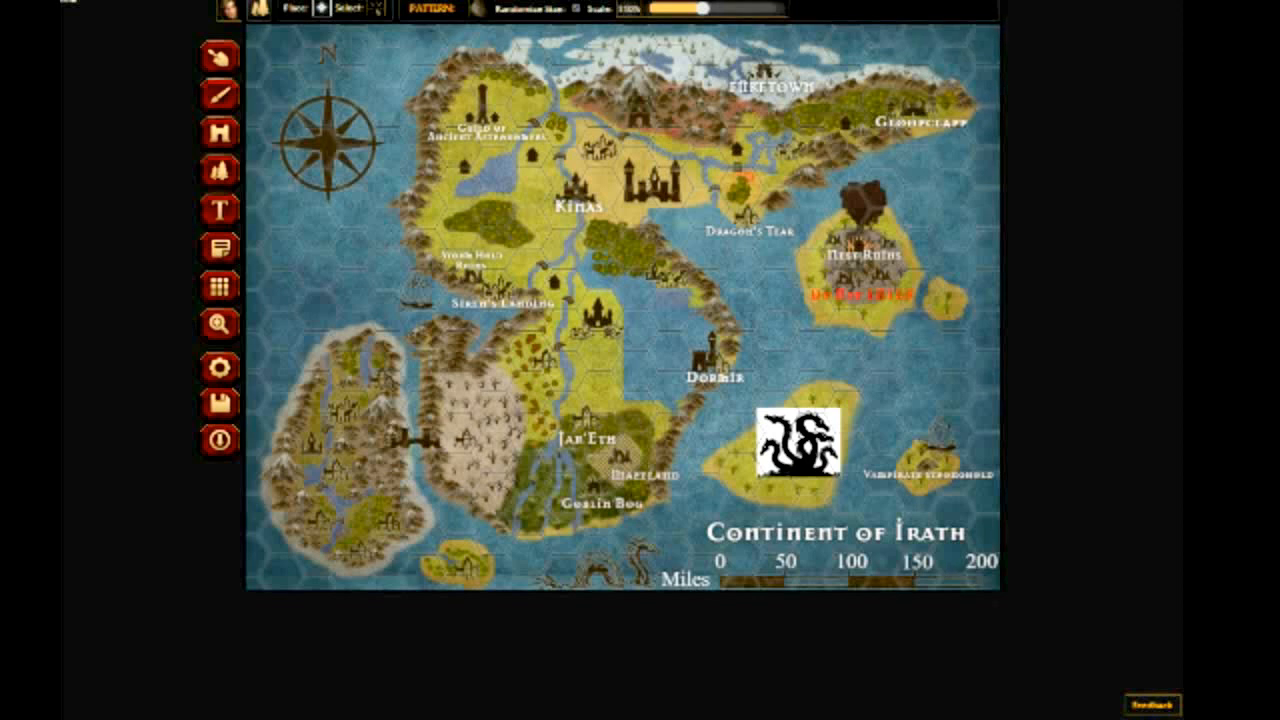
click(774, 182)
click(795, 163)
- Return to the list of saved maps and create a new blank map
click(229, 9)
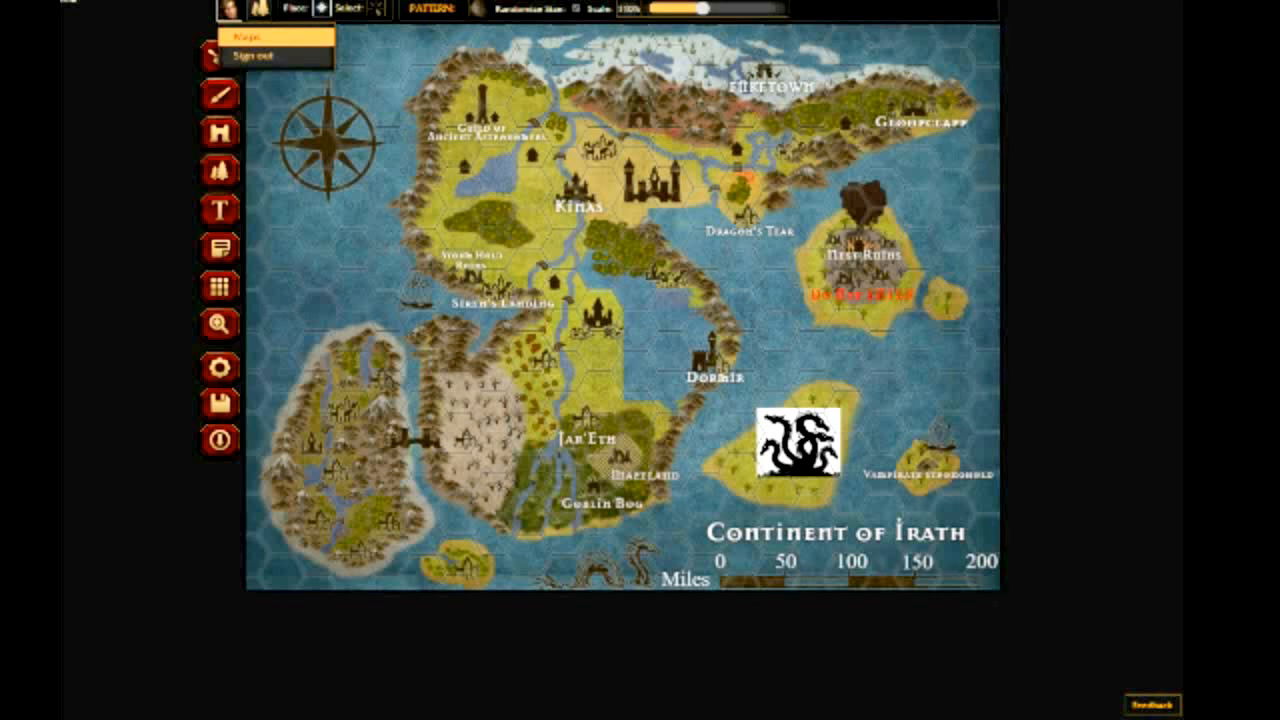
click(247, 37)
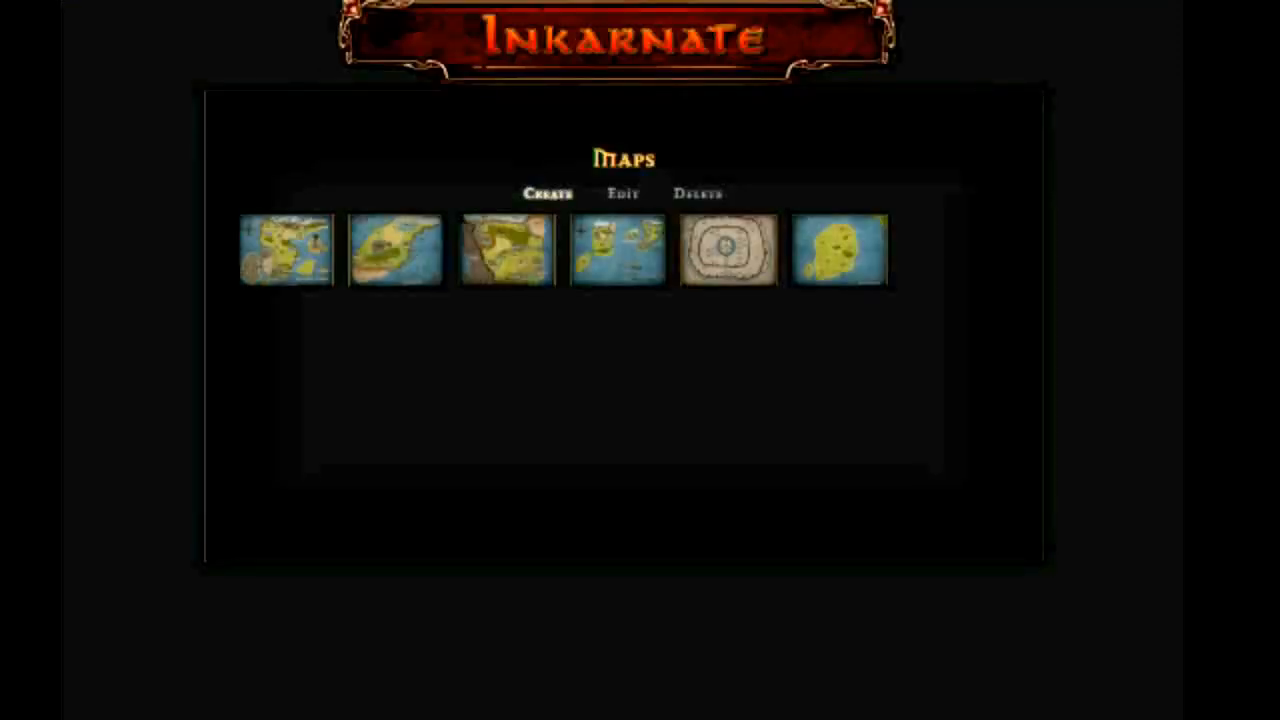
click(548, 194)
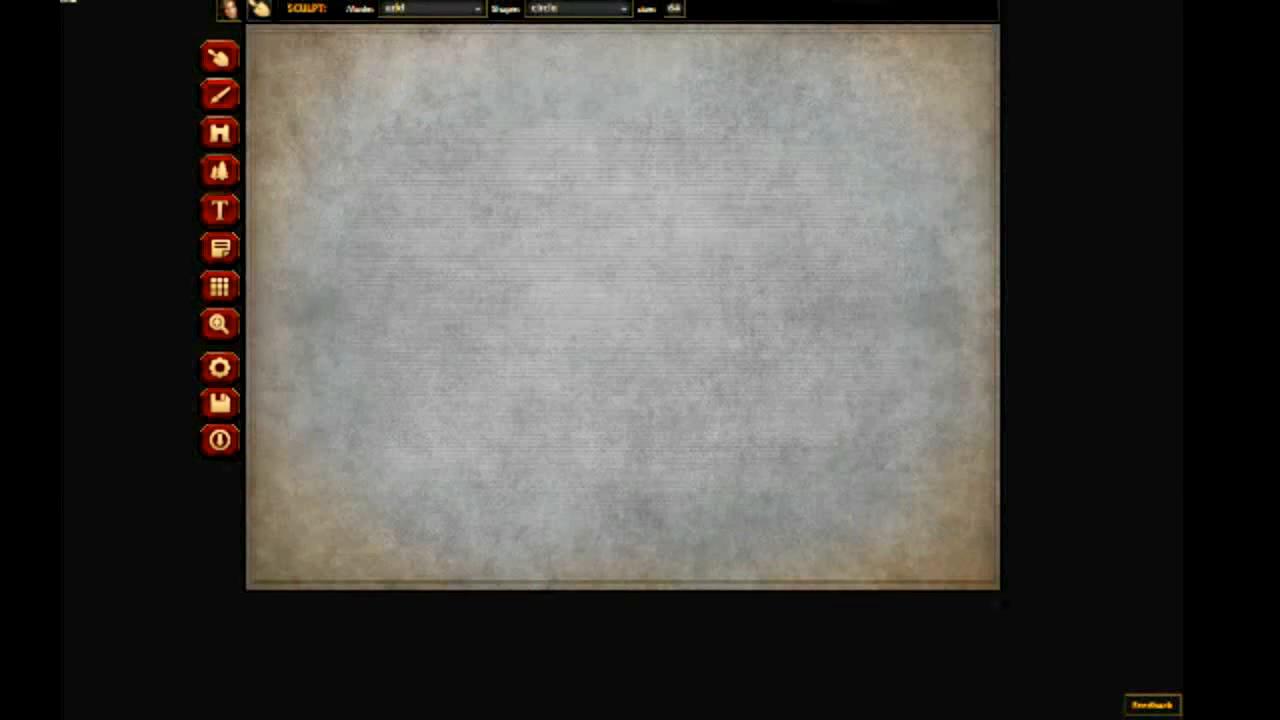
- Sculpt one landmass in the northwest and a longer one in the southeast, using add mode and the circle shape
click(432, 8)
click(432, 8)
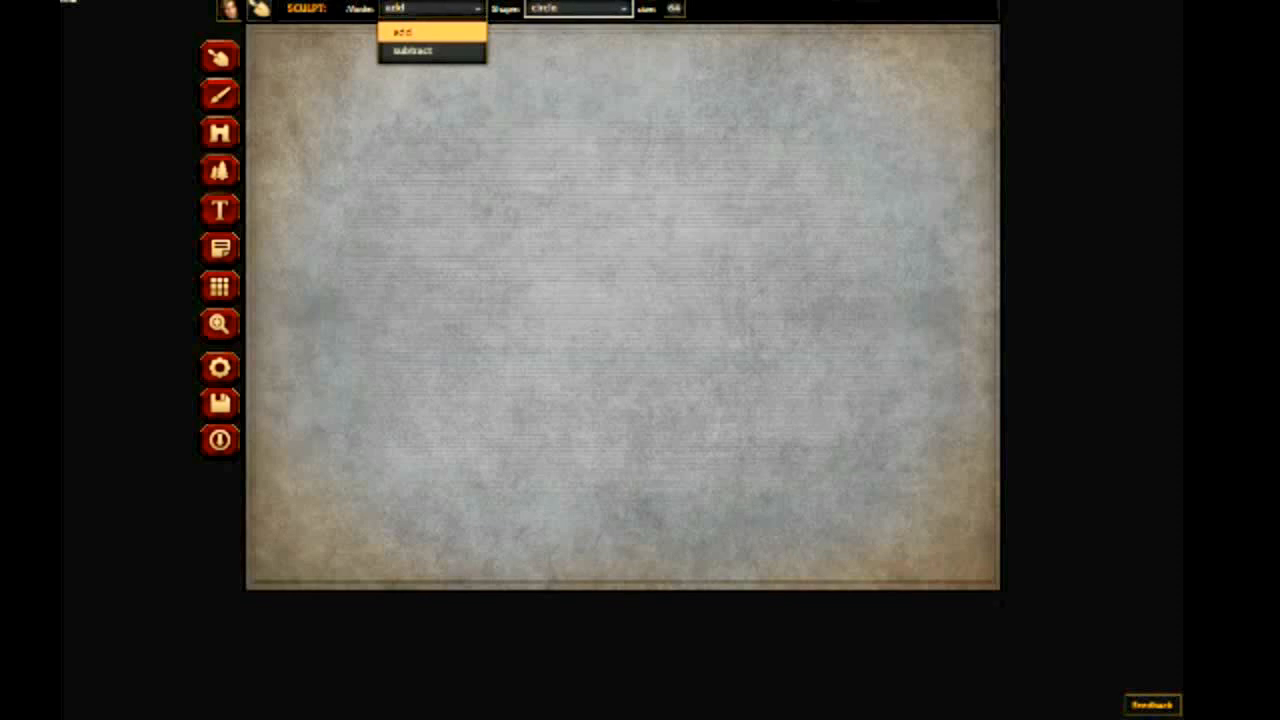
click(578, 8)
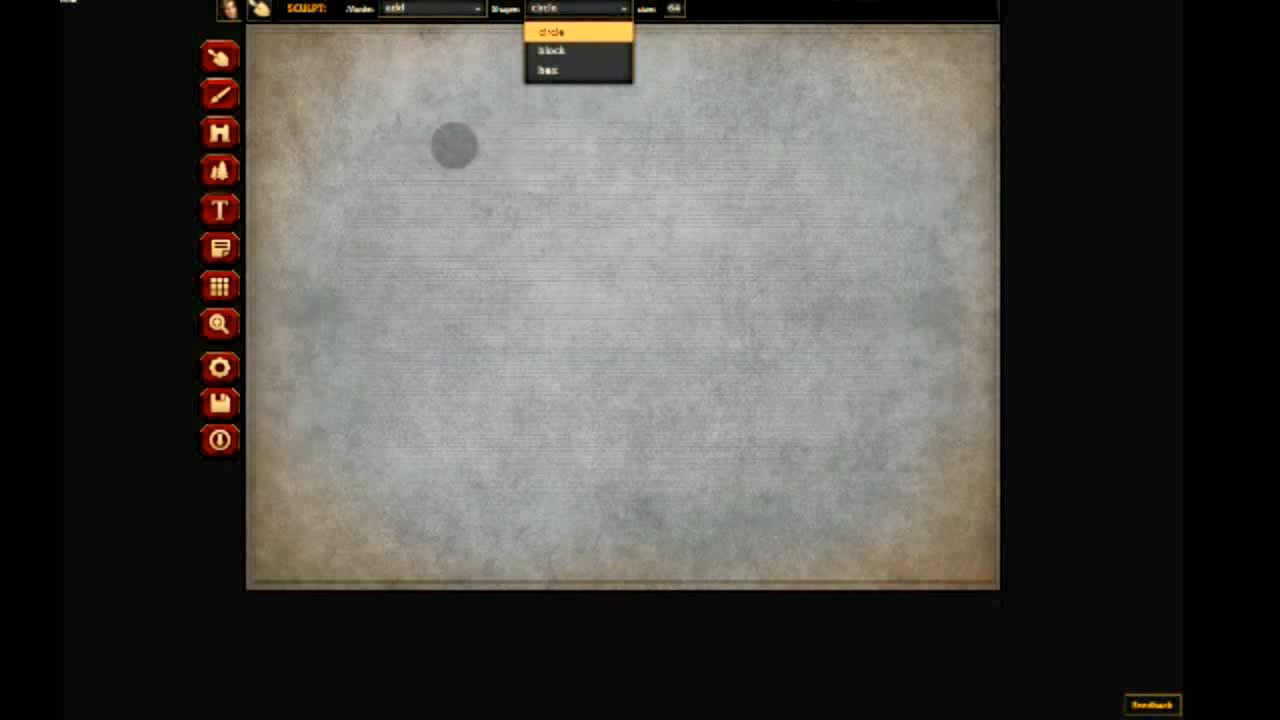
mouse_move(471, 135)
mouse_down()
mouse_move(444, 161)
mouse_move(462, 223)
mouse_move(512, 309)
mouse_move(560, 316)
mouse_move(549, 187)
mouse_move(496, 146)
mouse_move(528, 289)
mouse_move(516, 240)
mouse_move(486, 202)
mouse_up()
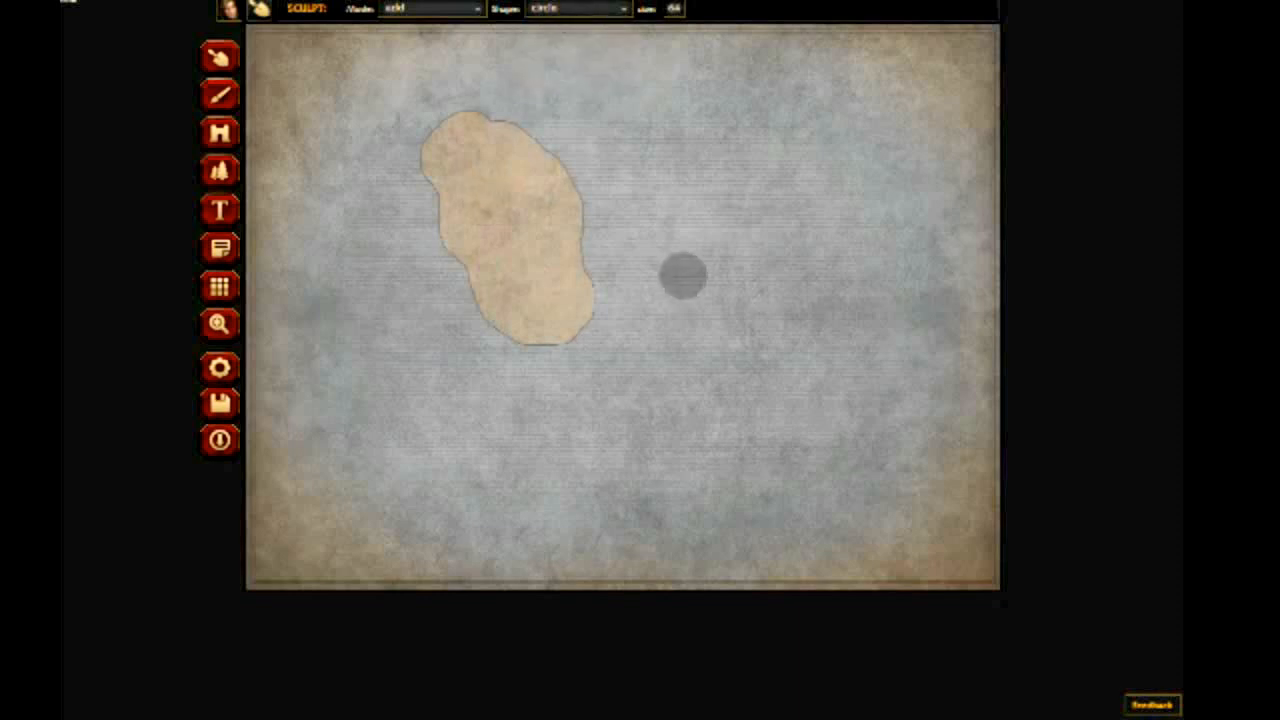
mouse_move(744, 282)
mouse_down()
mouse_move(650, 378)
mouse_move(537, 464)
mouse_move(744, 445)
mouse_move(798, 308)
mouse_move(770, 287)
mouse_move(647, 442)
mouse_move(591, 444)
mouse_move(577, 460)
mouse_move(690, 381)
mouse_move(740, 386)
mouse_move(703, 428)
mouse_up()
- Reduce the Sculpt brush size, roughen the northwestern landmass's coastline and add a narrow peninsula on its east side
click(577, 8)
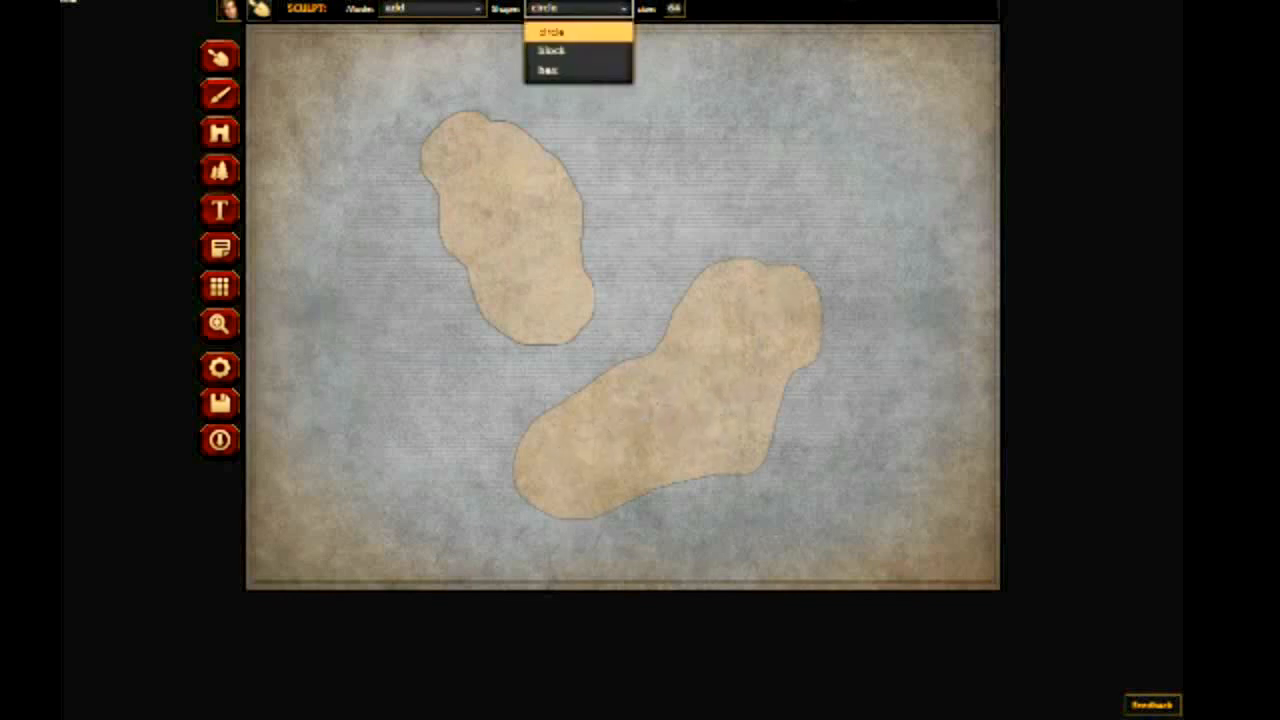
click(674, 9)
click(674, 9)
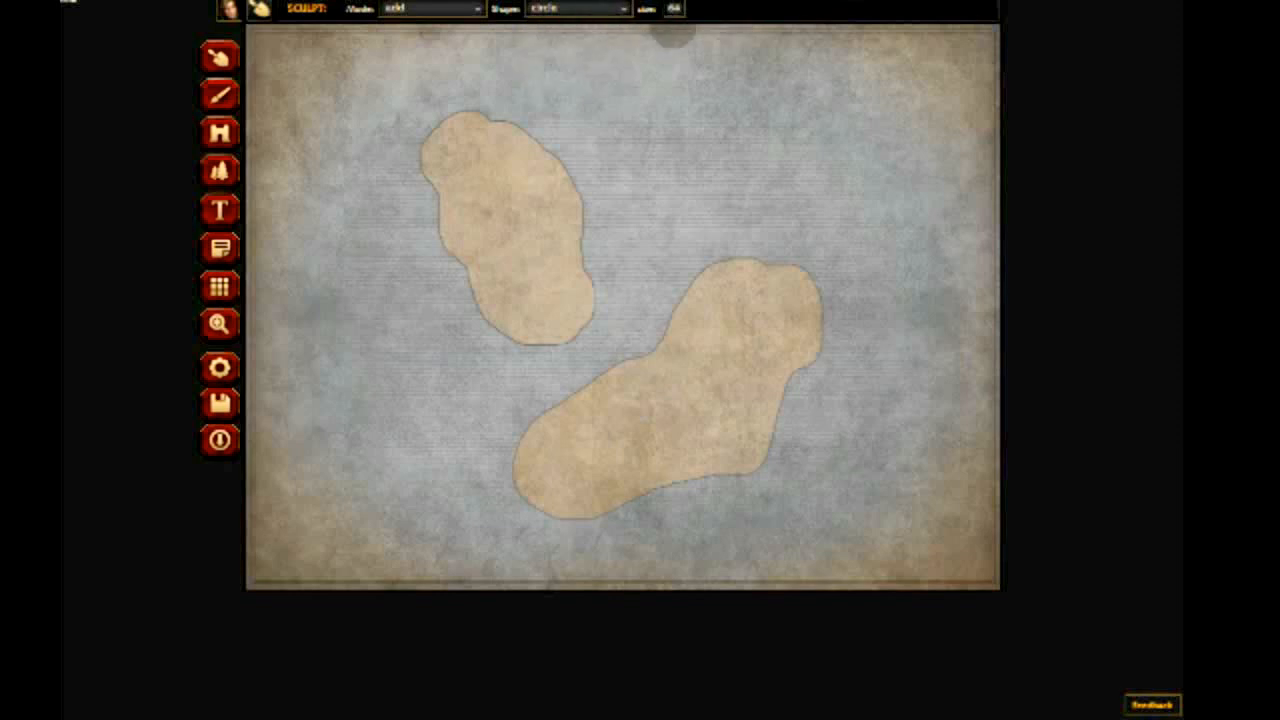
click(674, 9)
drag(677, 29, 622, 29)
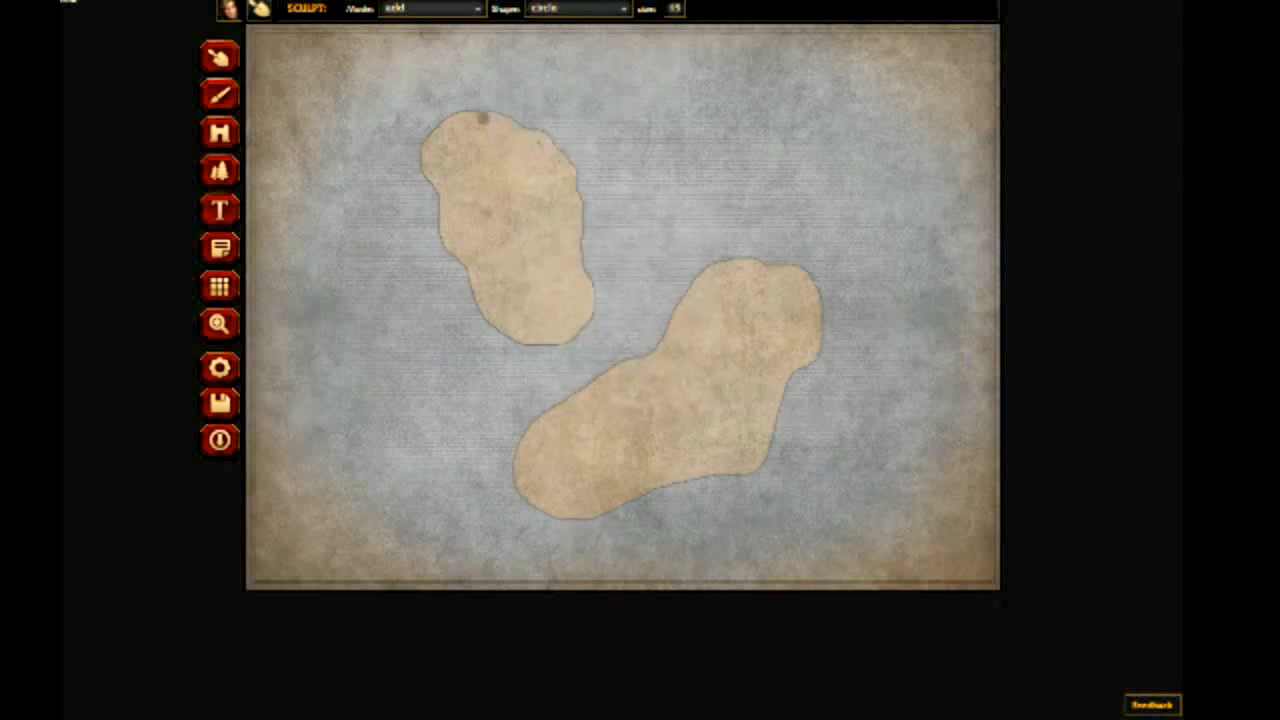
drag(441, 119, 468, 276)
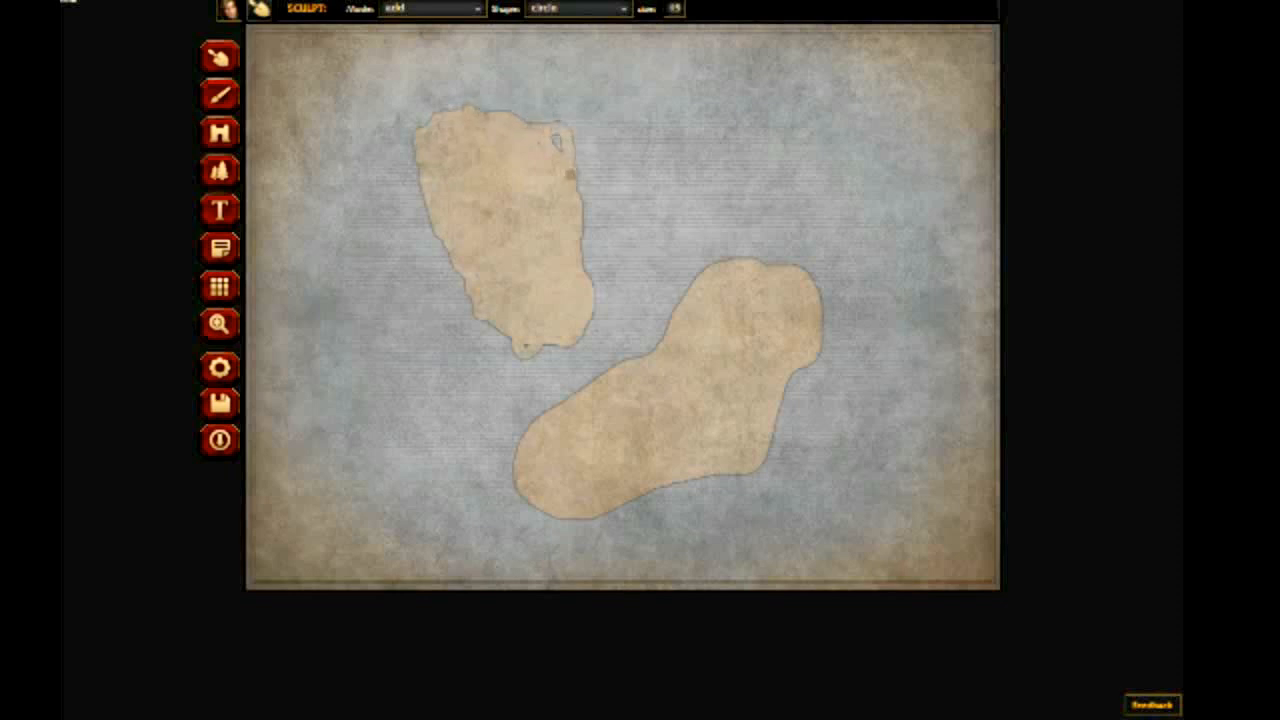
mouse_move(580, 198)
mouse_down()
mouse_move(623, 294)
mouse_move(617, 318)
mouse_move(643, 253)
mouse_move(600, 238)
mouse_move(588, 205)
mouse_move(632, 280)
mouse_move(626, 240)
mouse_move(635, 251)
mouse_move(579, 185)
mouse_move(643, 252)
mouse_up()
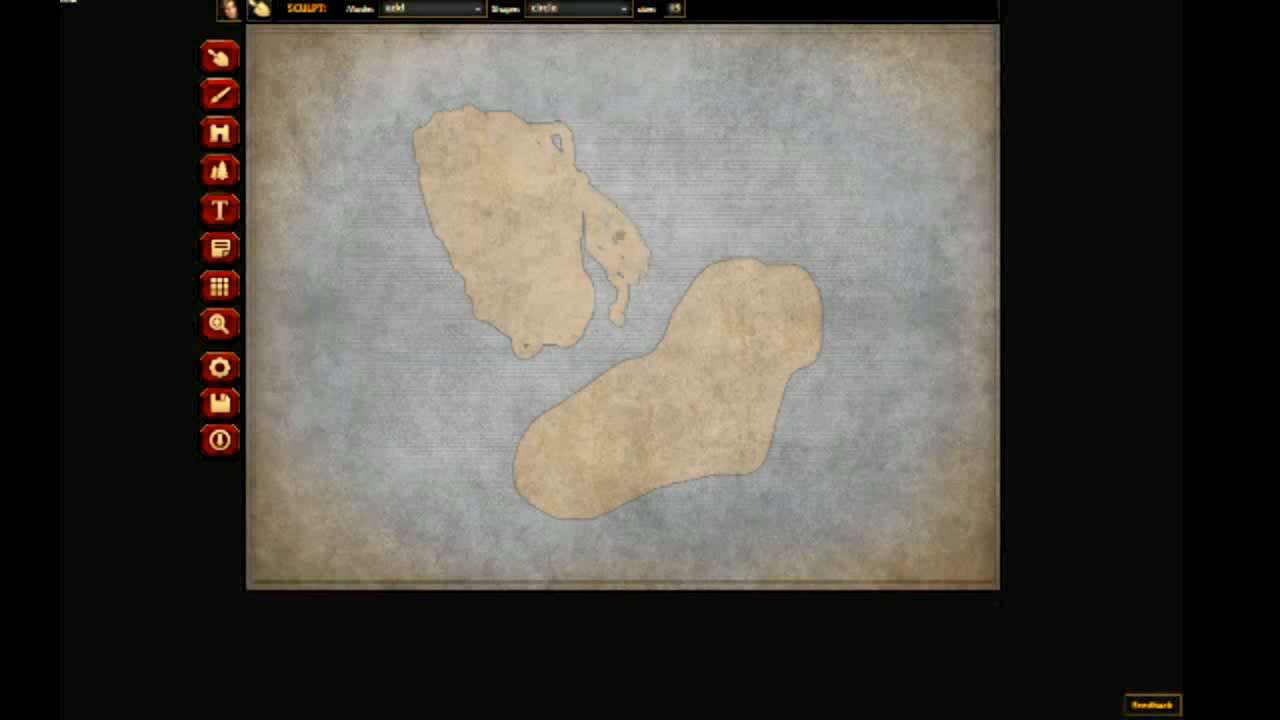
drag(621, 318, 641, 265)
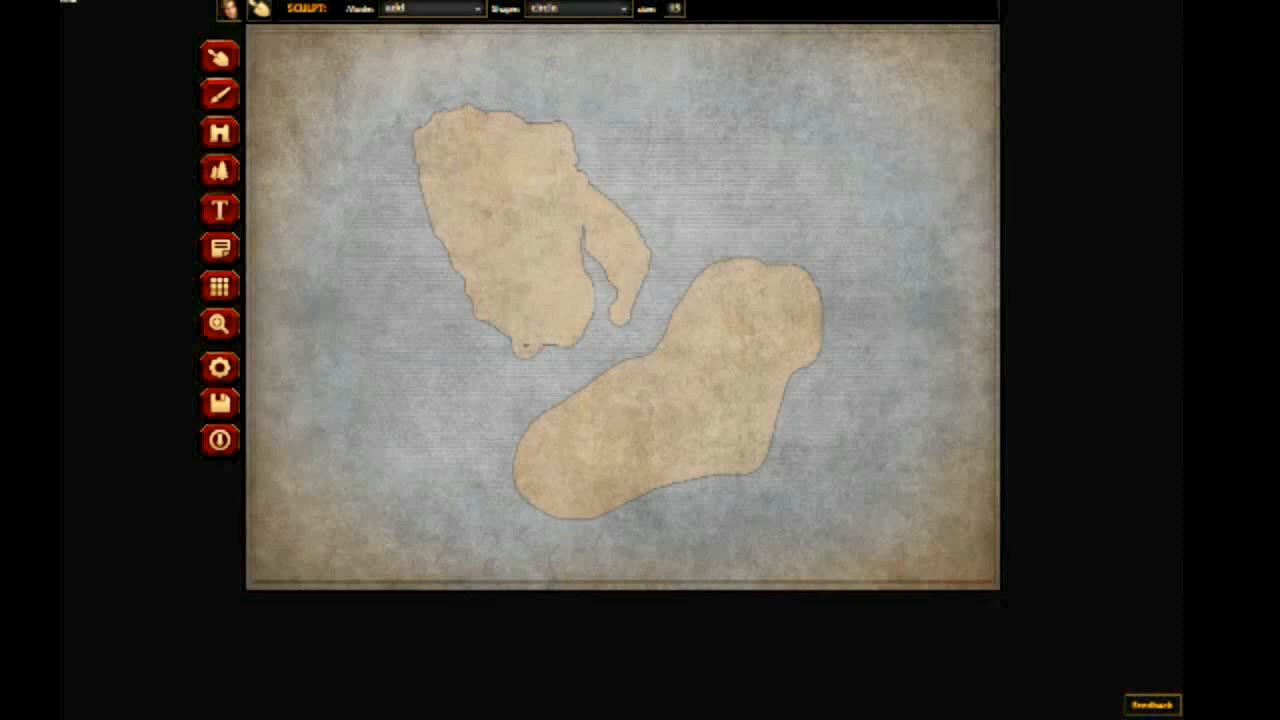
- Look through the available Brush textures, then close the texture selection
click(219, 94)
click(398, 8)
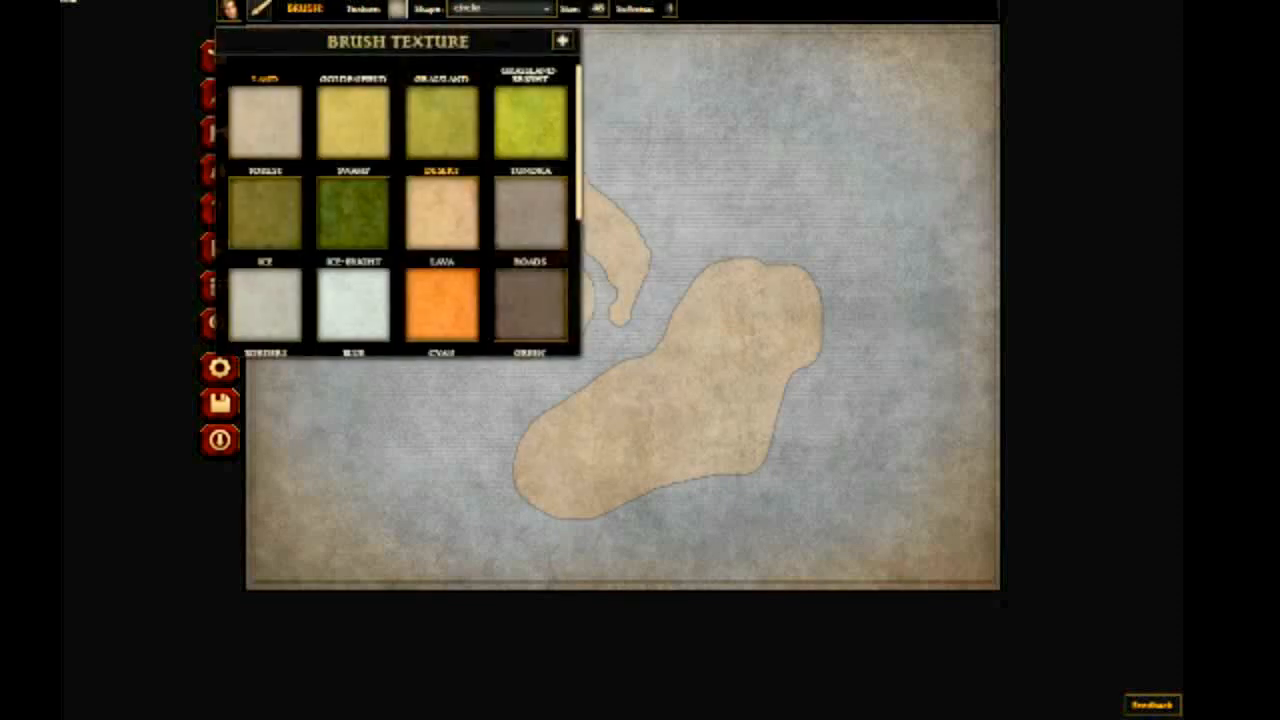
scroll(400, 210, down, 5)
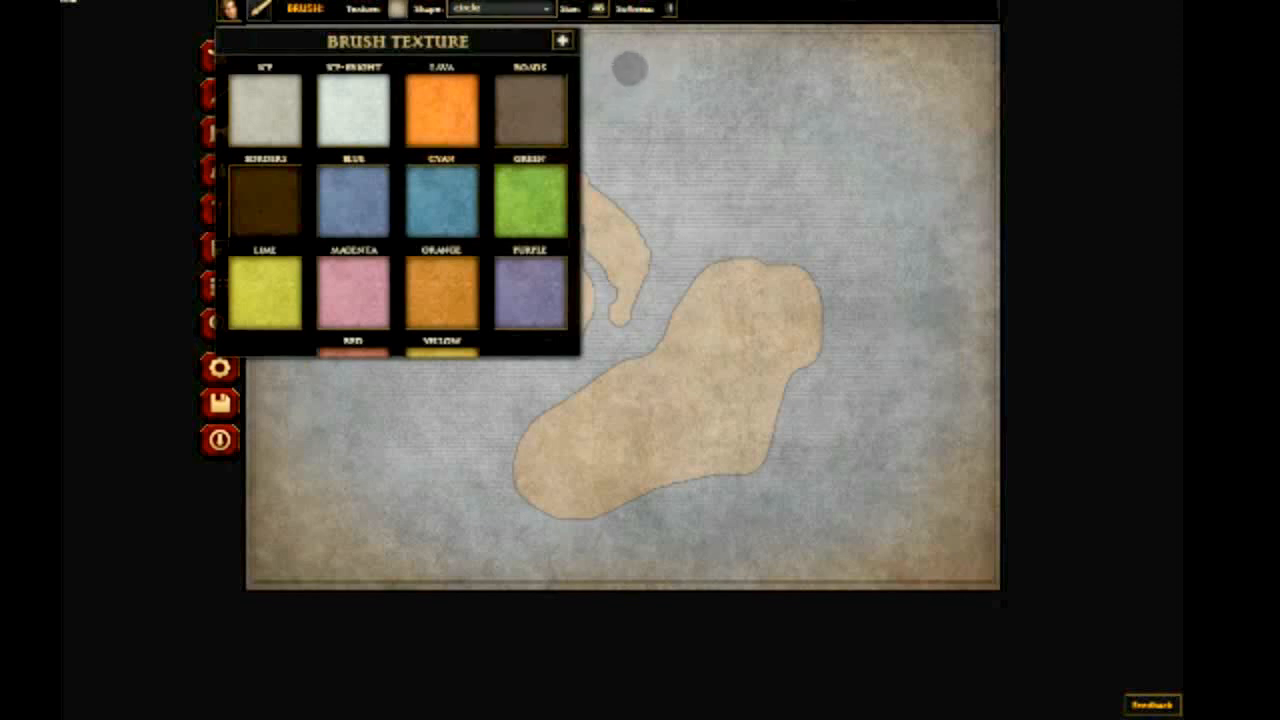
click(562, 40)
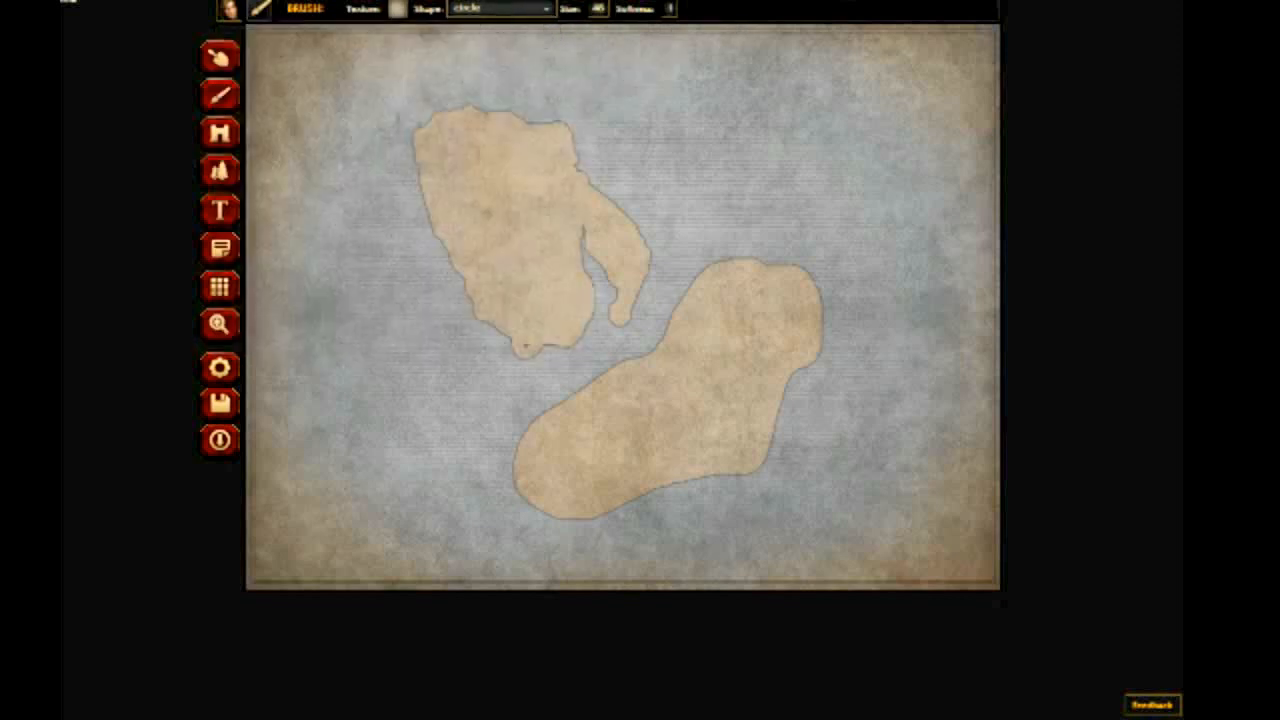
- Enlarge the Sculpt brush to its maximum size and cover the entire map with land
click(219, 57)
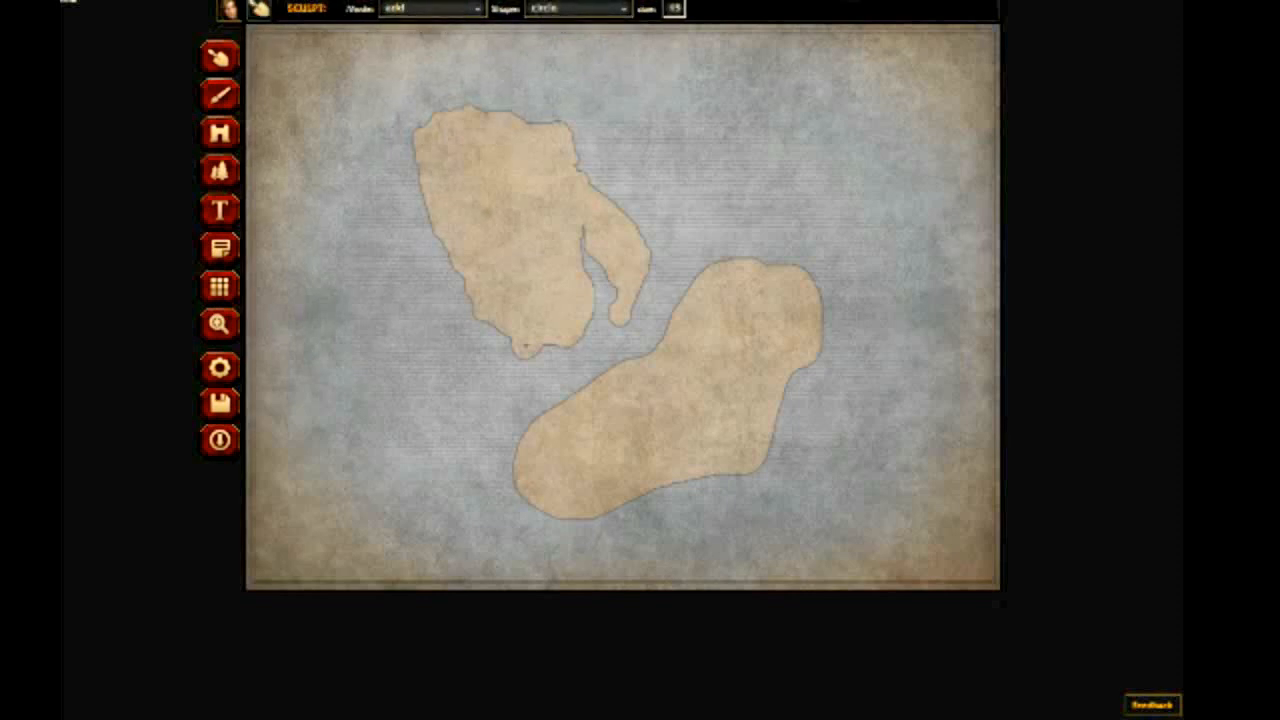
click(674, 9)
drag(617, 29, 747, 29)
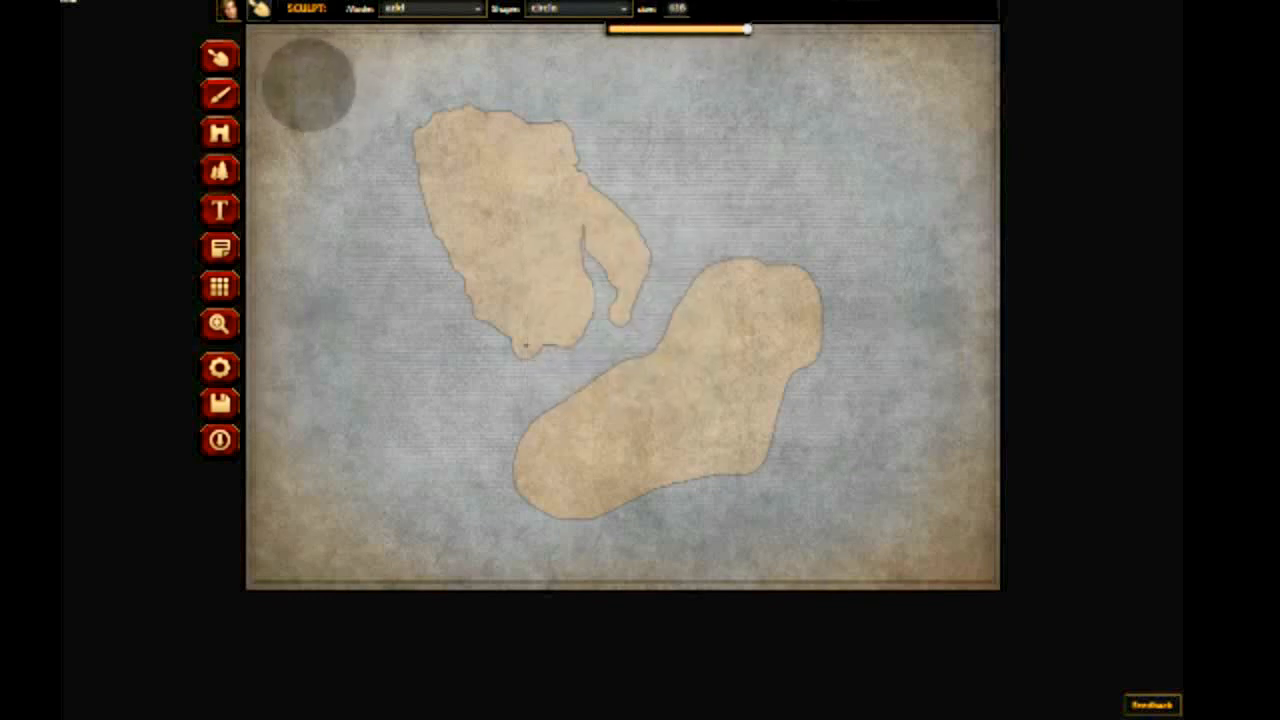
drag(349, 85, 955, 97)
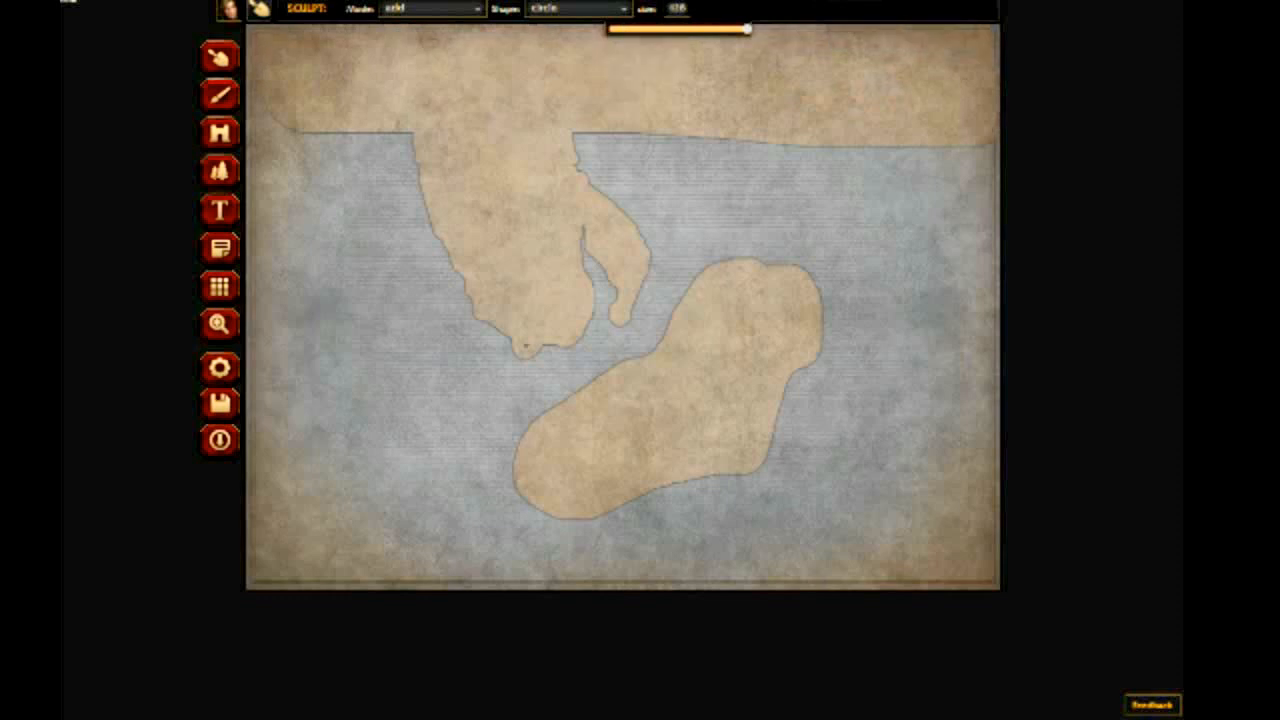
drag(993, 180, 990, 560)
mouse_move(947, 151)
mouse_down()
mouse_move(958, 420)
mouse_move(885, 555)
mouse_move(257, 529)
mouse_move(245, 505)
mouse_up()
mouse_move(278, 132)
mouse_down()
mouse_move(317, 514)
mouse_move(334, 82)
mouse_move(414, 526)
mouse_move(435, 111)
mouse_move(527, 519)
mouse_move(574, 207)
mouse_move(450, 506)
mouse_move(912, 502)
mouse_move(768, 541)
mouse_move(890, 412)
mouse_move(838, 432)
mouse_move(859, 273)
mouse_move(896, 191)
mouse_move(876, 313)
mouse_move(876, 171)
mouse_move(814, 132)
mouse_move(797, 157)
mouse_move(725, 142)
mouse_move(627, 170)
mouse_move(525, 151)
mouse_up()
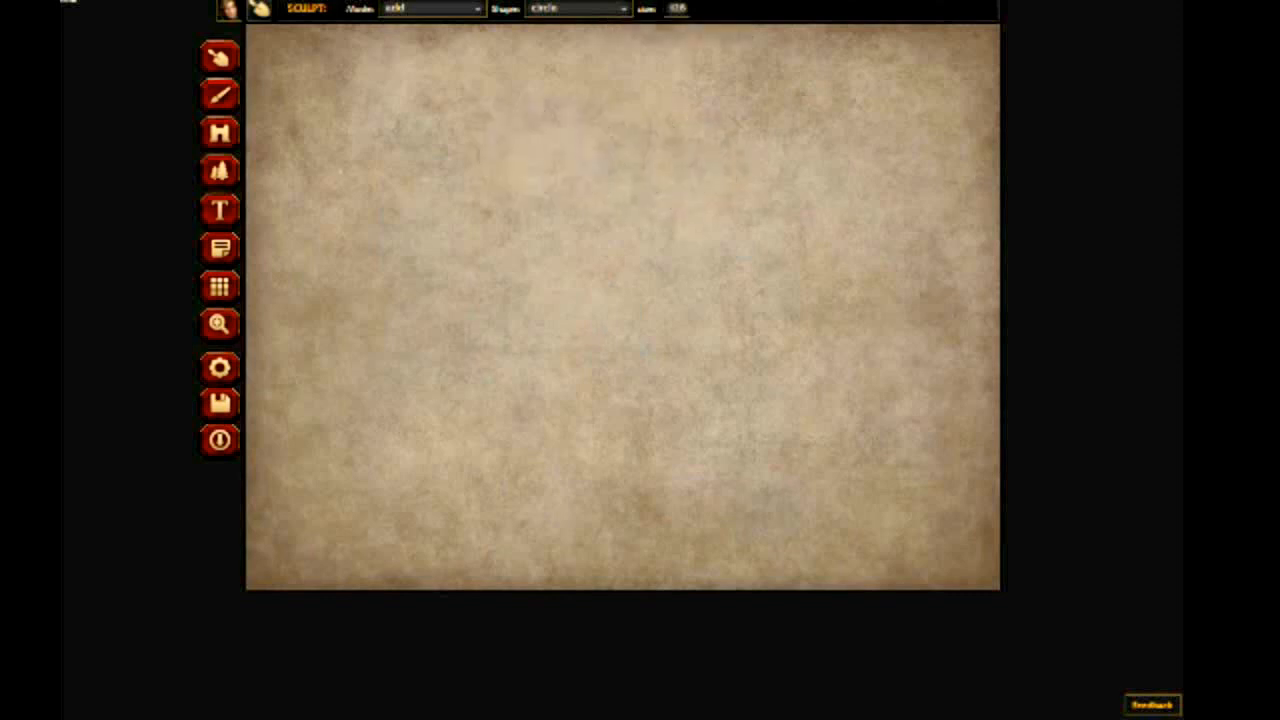
- Paint the whole map with the Cyan texture, using the Brush at its maximum size
click(220, 95)
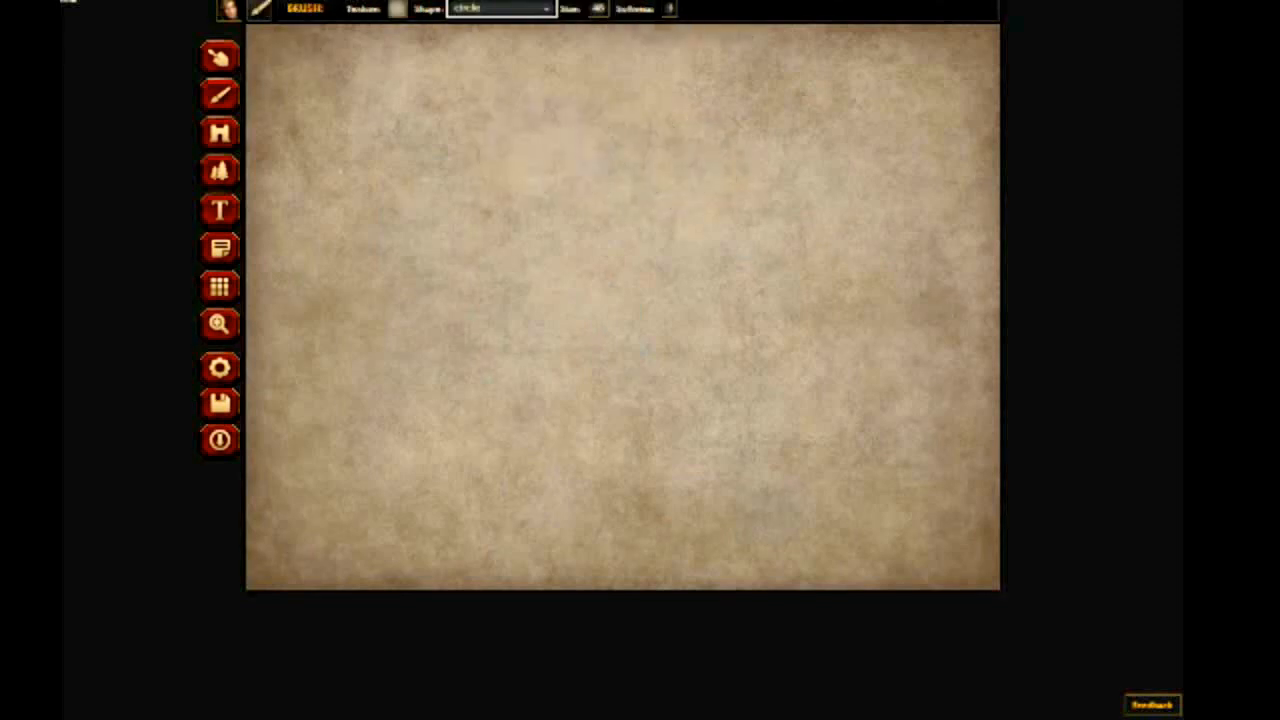
click(397, 9)
scroll(400, 210, down, 3)
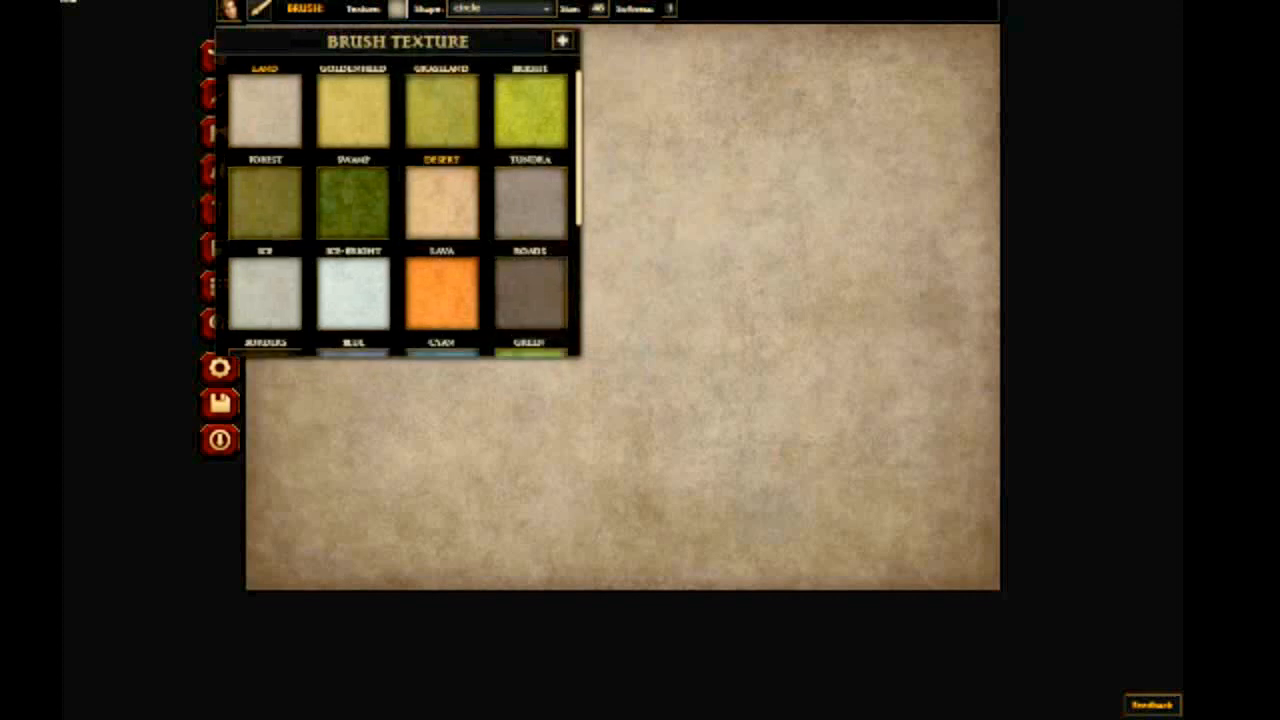
click(441, 265)
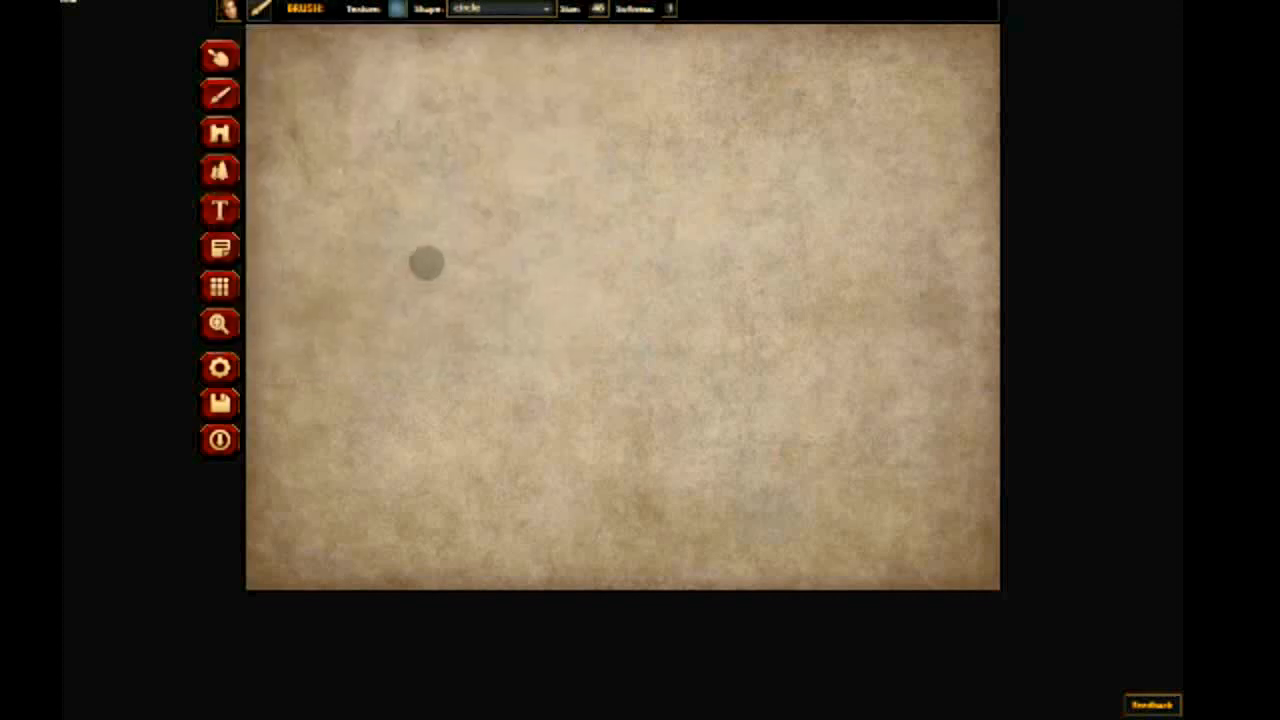
click(598, 9)
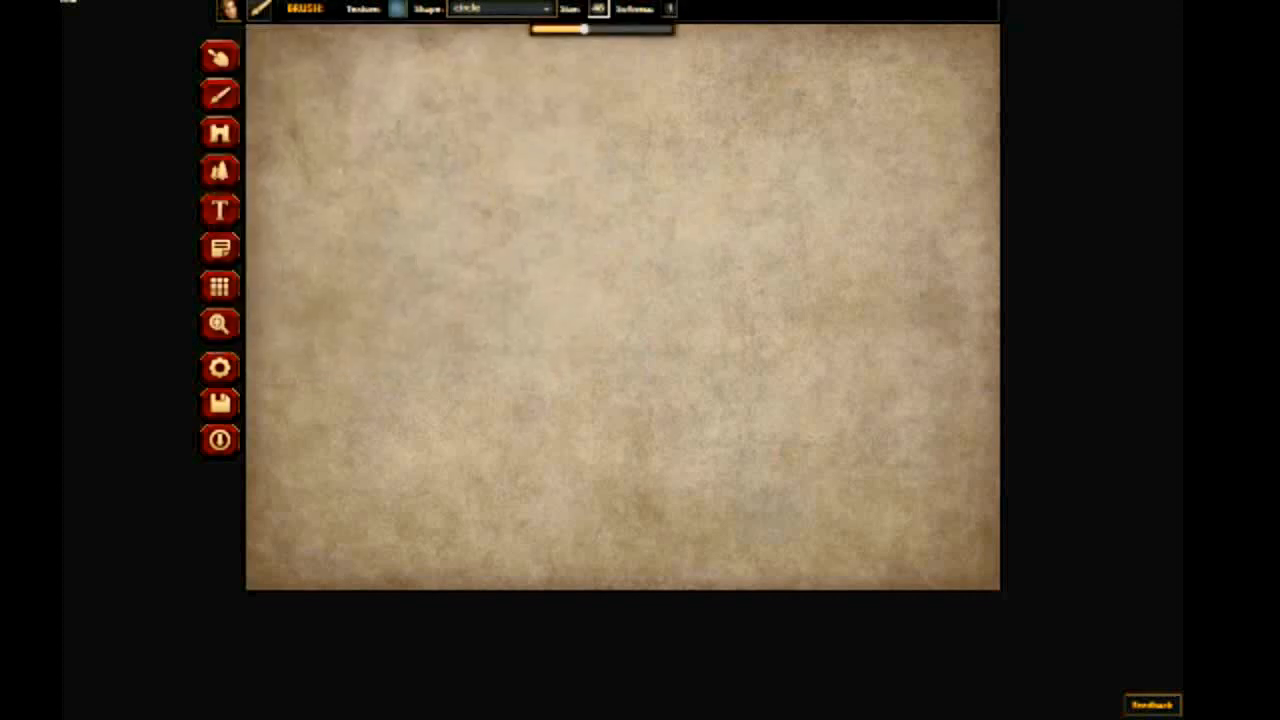
drag(584, 29, 670, 29)
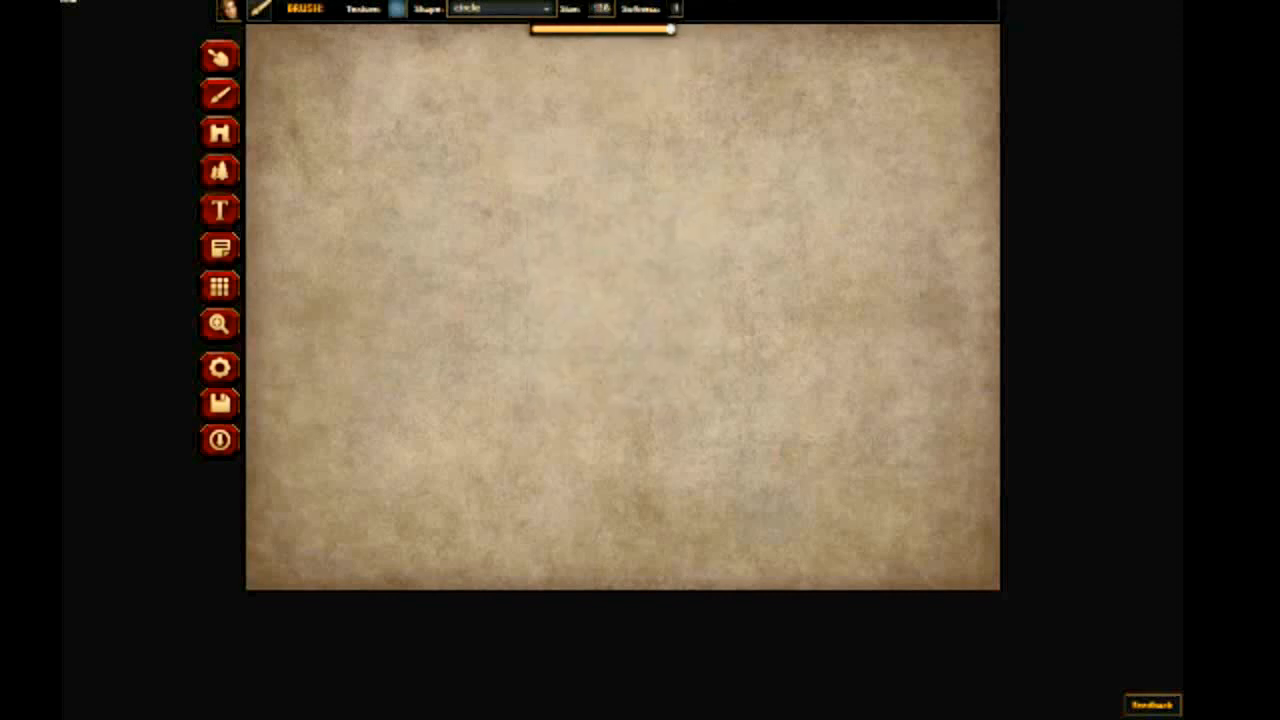
mouse_move(272, 50)
mouse_down()
mouse_move(673, 58)
mouse_move(687, 150)
mouse_move(285, 127)
mouse_move(309, 289)
mouse_move(299, 353)
mouse_move(956, 383)
mouse_move(564, 356)
mouse_move(322, 460)
mouse_move(292, 494)
mouse_move(258, 423)
mouse_move(262, 535)
mouse_move(324, 545)
mouse_move(852, 494)
mouse_move(377, 543)
mouse_up()
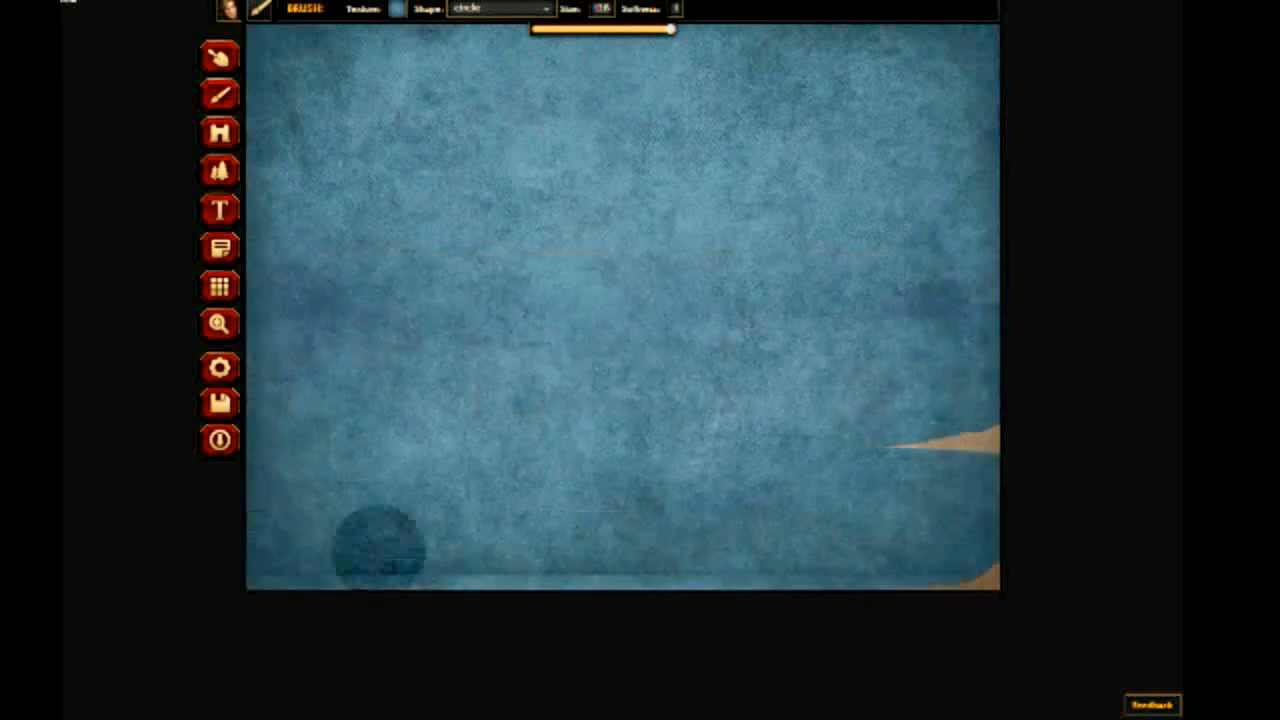
mouse_move(1005, 575)
mouse_down()
mouse_move(971, 557)
mouse_move(883, 437)
mouse_move(849, 443)
mouse_move(858, 558)
mouse_up()
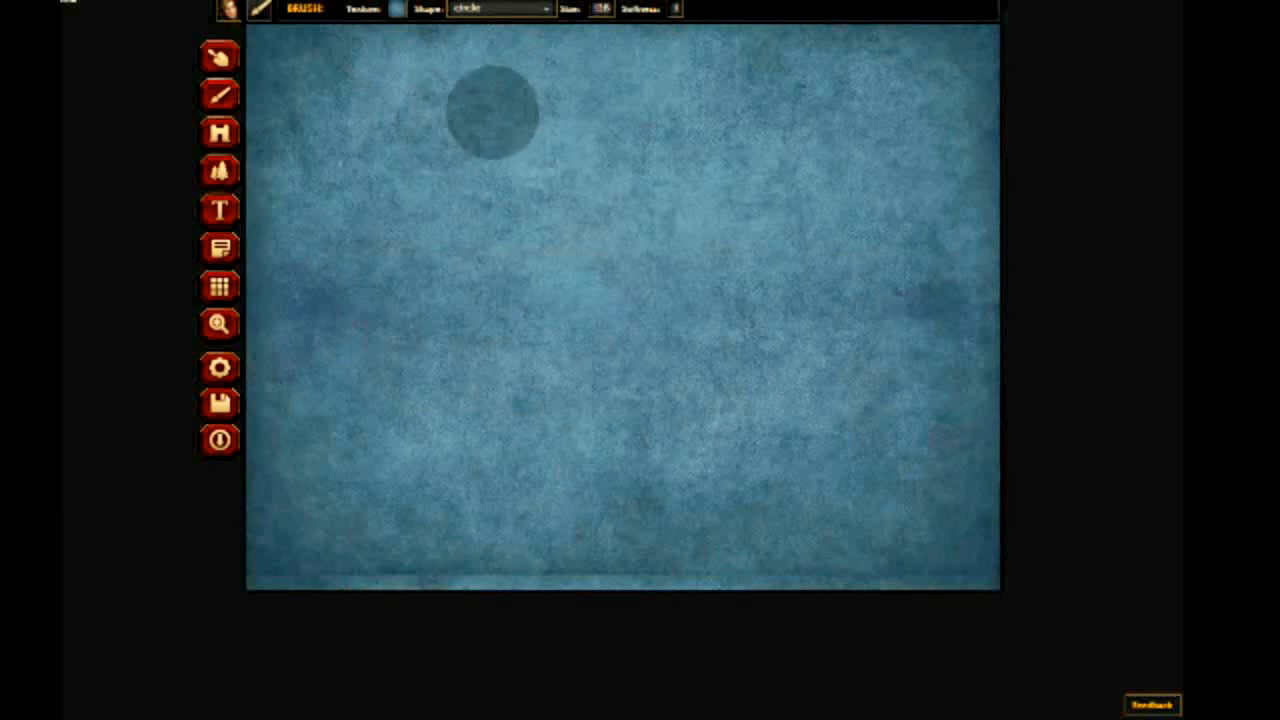
- Try Grassland as the brush texture, then set the texture to Grassland-Bright
click(397, 9)
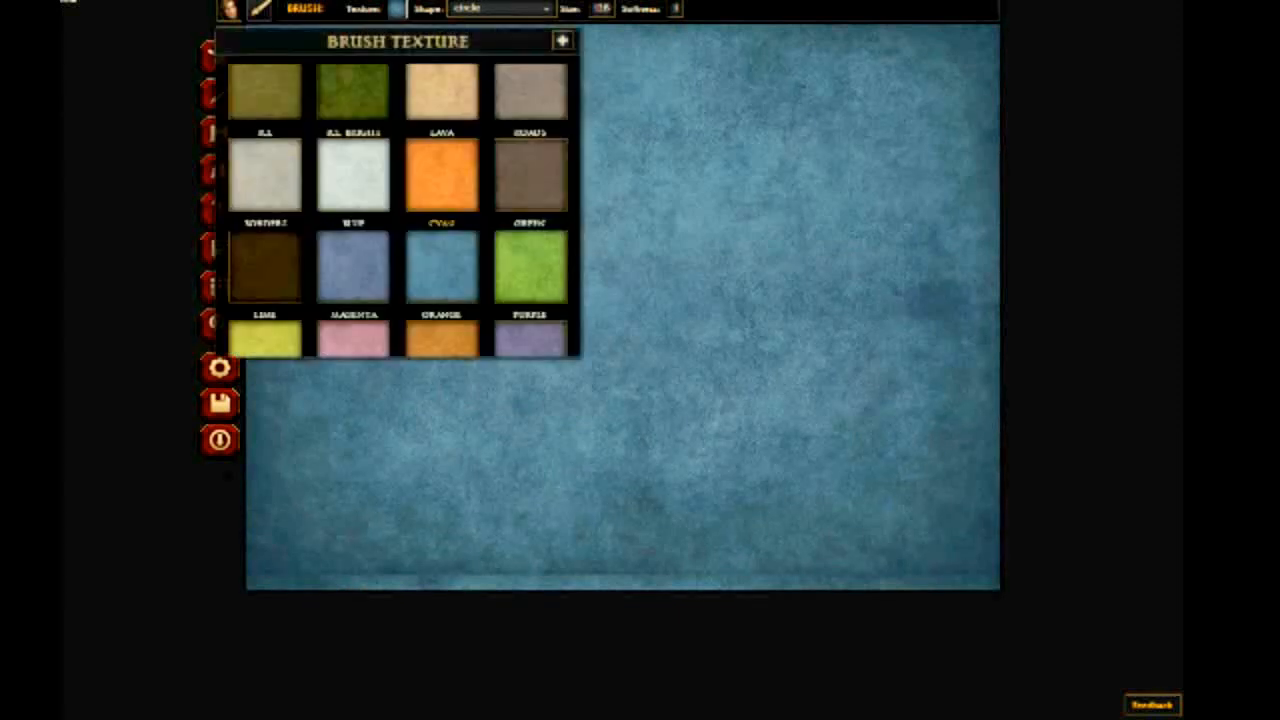
click(397, 9)
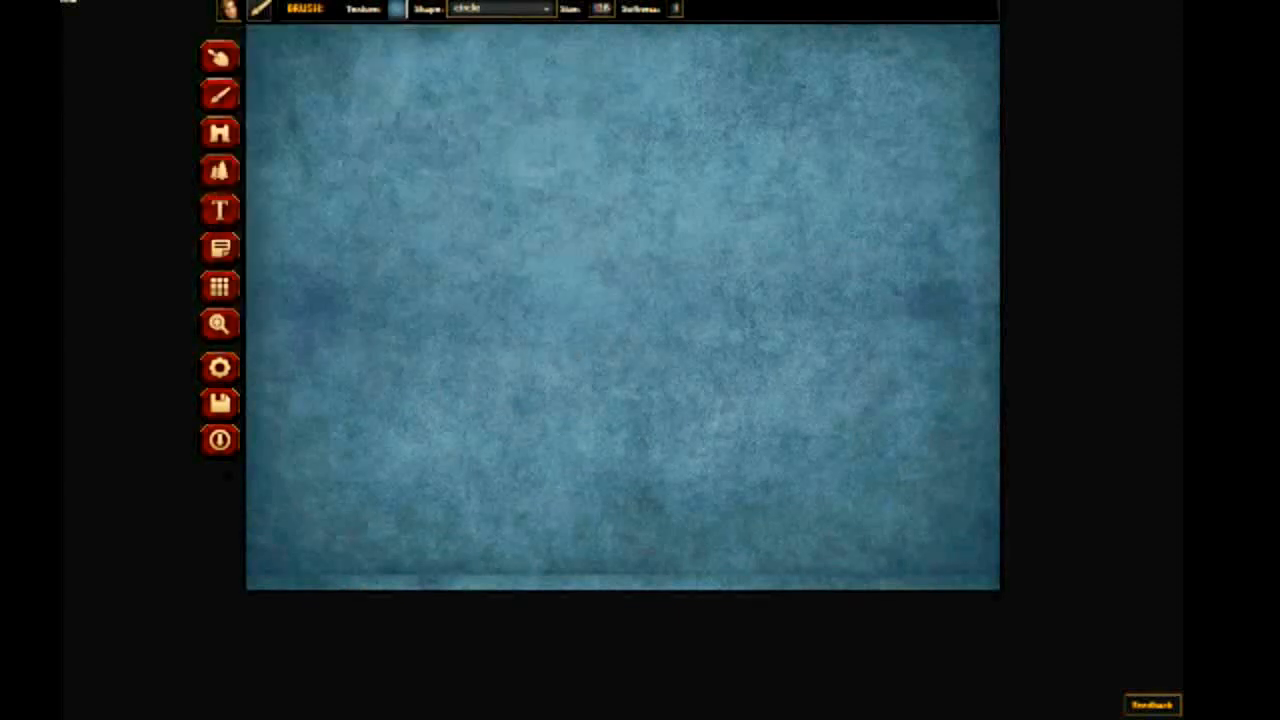
click(397, 9)
scroll(360, 250, up, 3)
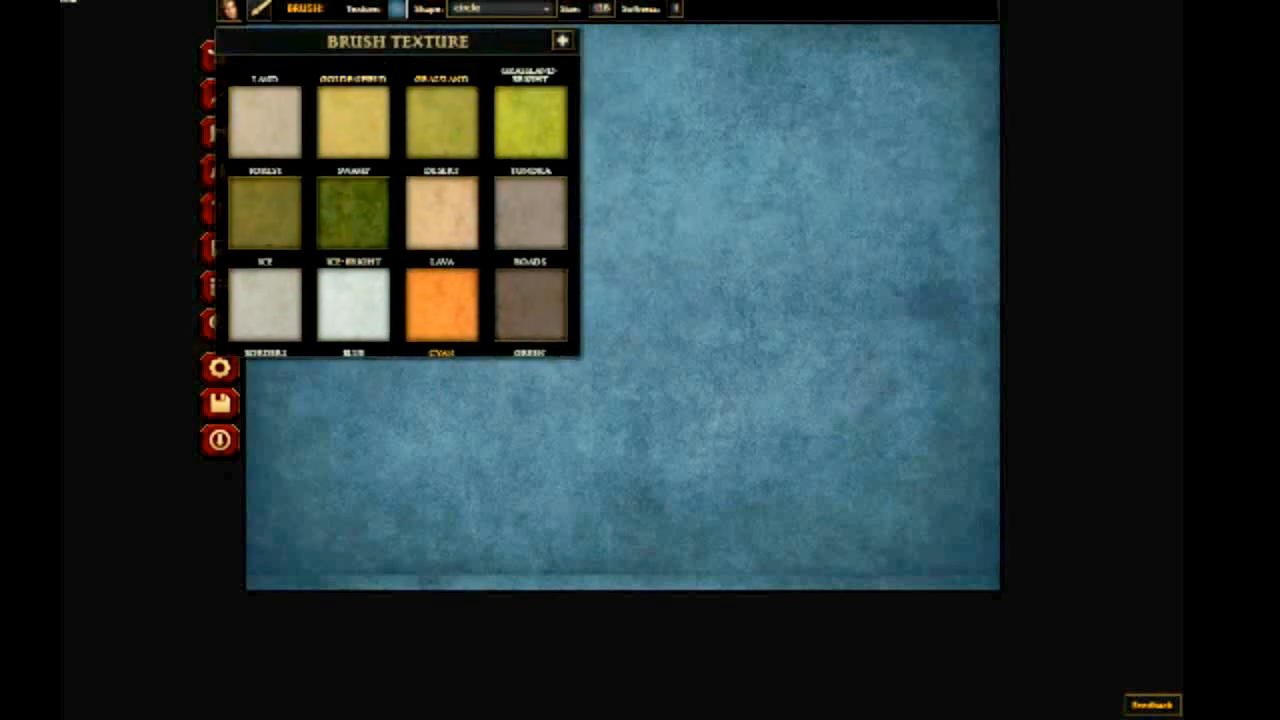
click(441, 120)
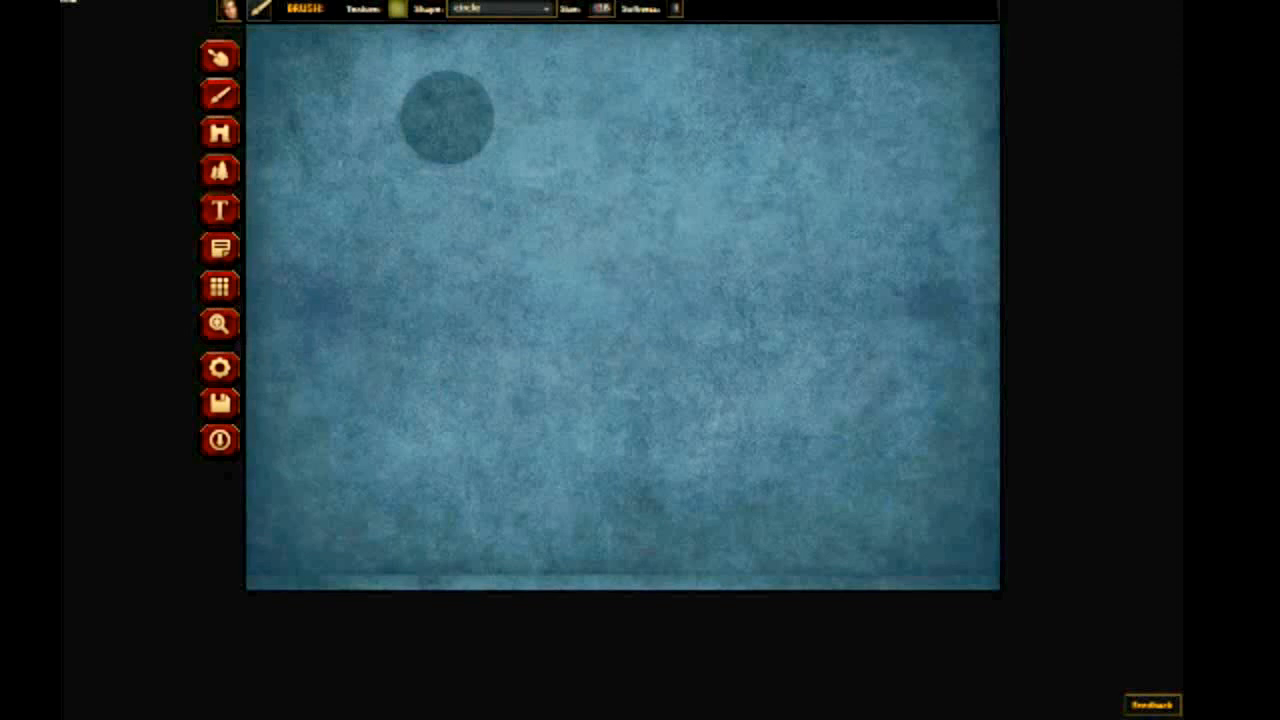
click(397, 8)
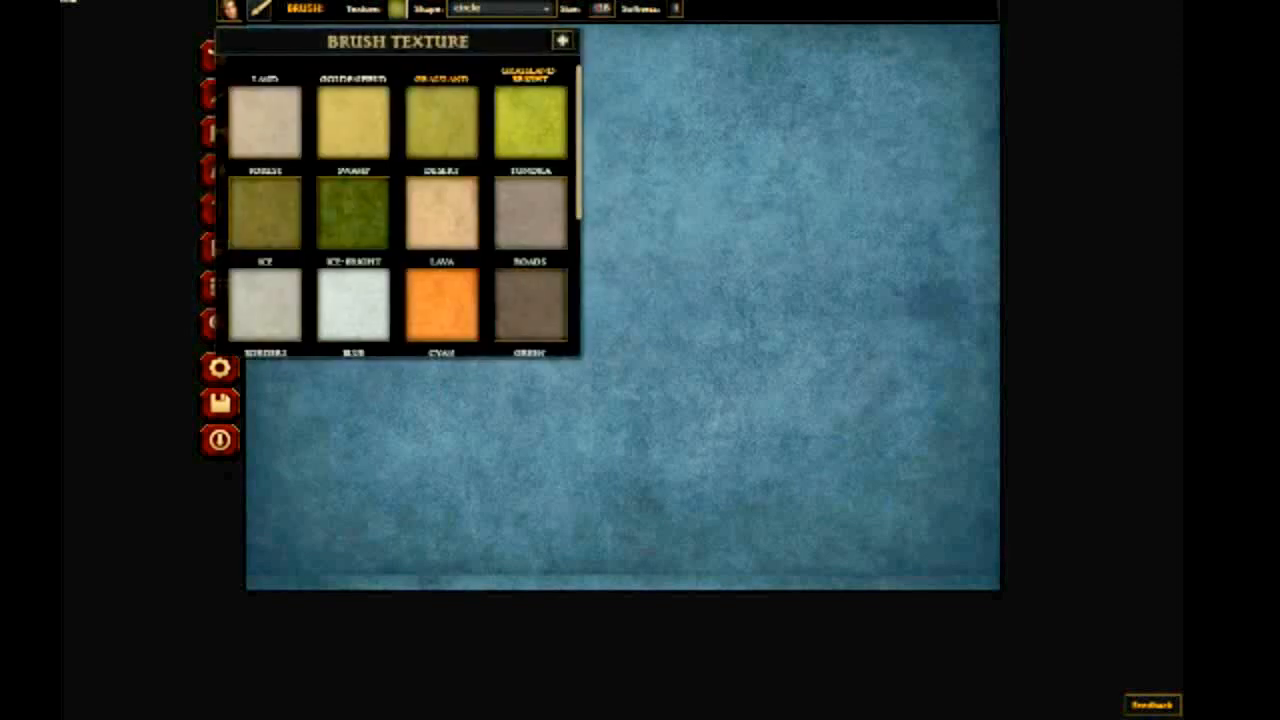
click(532, 120)
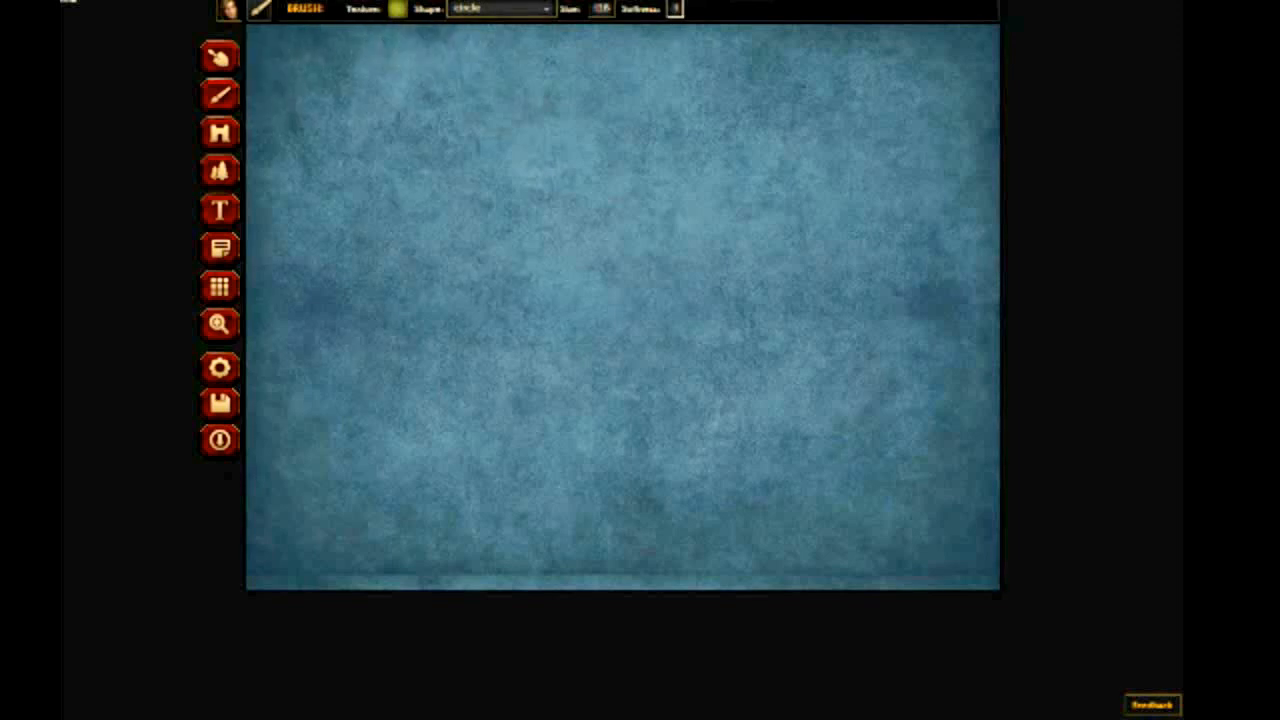
- Set the brush size to 16 and softness to 0.86, and outline a large landmass in the middle of the map
click(675, 8)
mouse_move(751, 29)
mouse_down()
mouse_move(560, 29)
mouse_move(758, 36)
mouse_move(657, 40)
mouse_move(746, 30)
mouse_move(704, 30)
mouse_move(725, 30)
mouse_up()
click(601, 8)
click(676, 8)
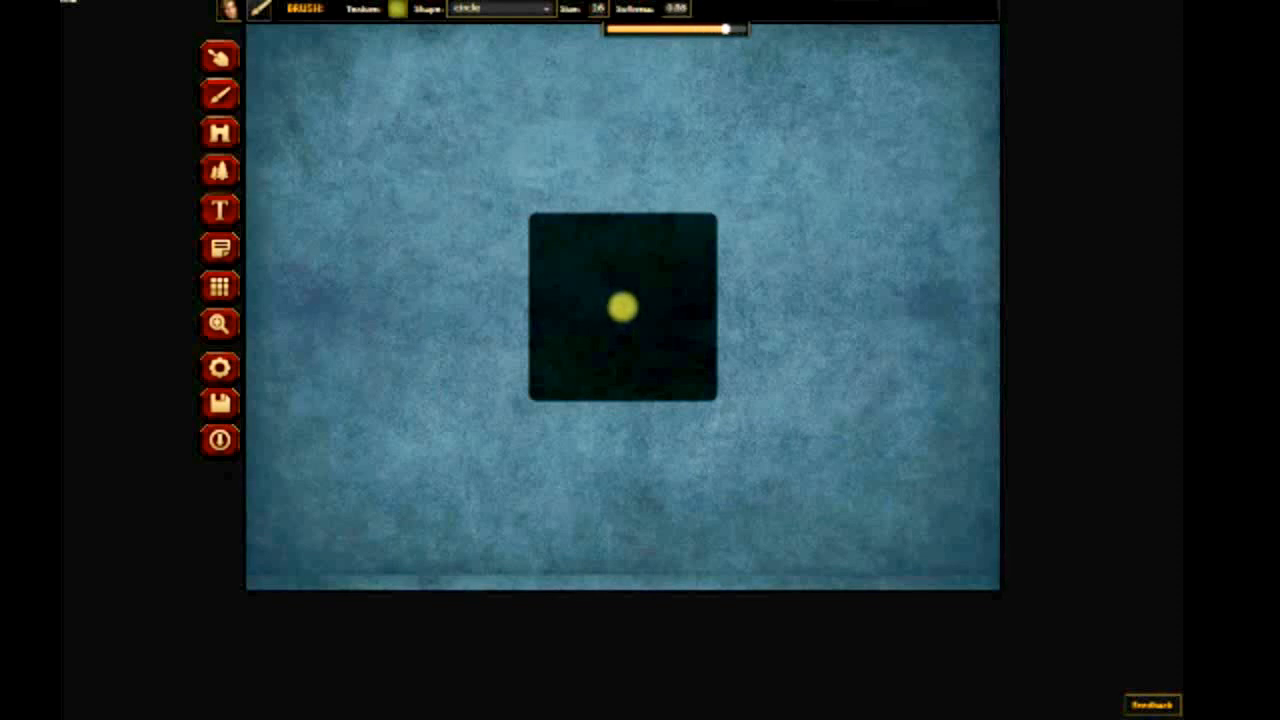
click(534, 184)
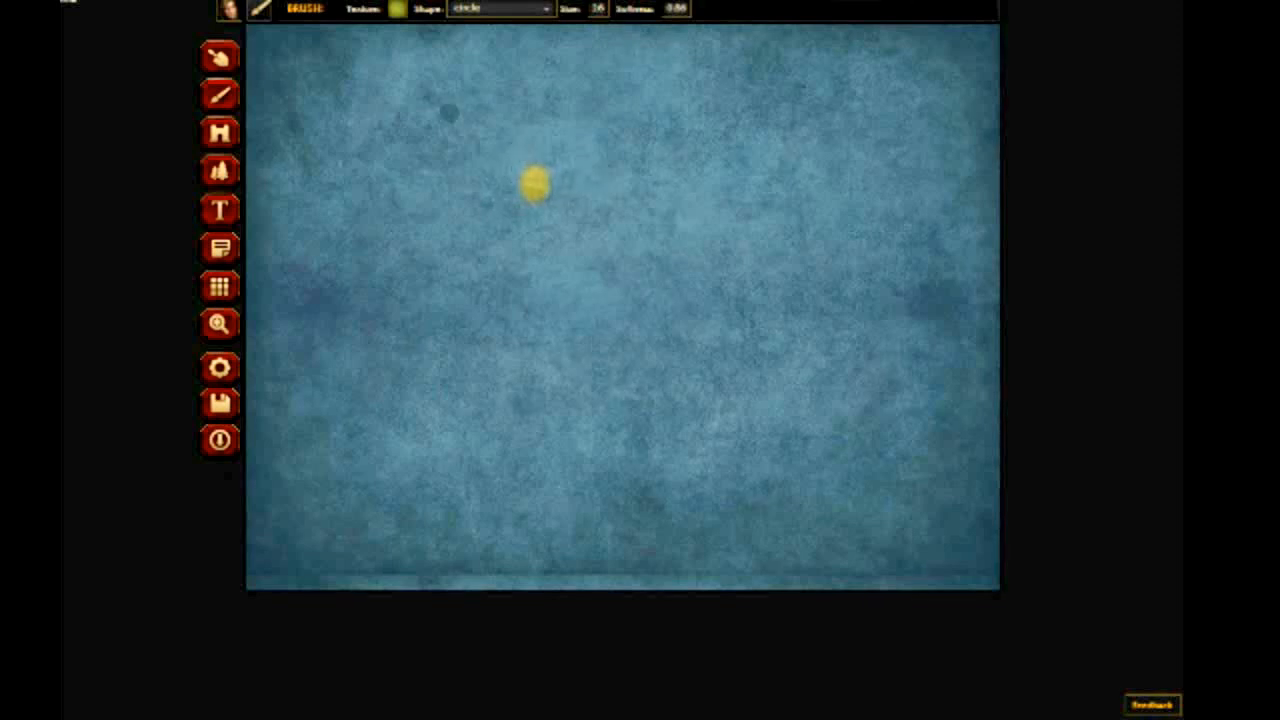
mouse_move(490, 141)
mouse_down()
mouse_move(532, 172)
mouse_move(529, 197)
mouse_move(456, 298)
mouse_move(459, 344)
mouse_move(495, 403)
mouse_move(460, 465)
mouse_move(454, 496)
mouse_move(466, 500)
mouse_move(557, 460)
mouse_move(594, 478)
mouse_move(532, 118)
mouse_move(495, 135)
mouse_up()
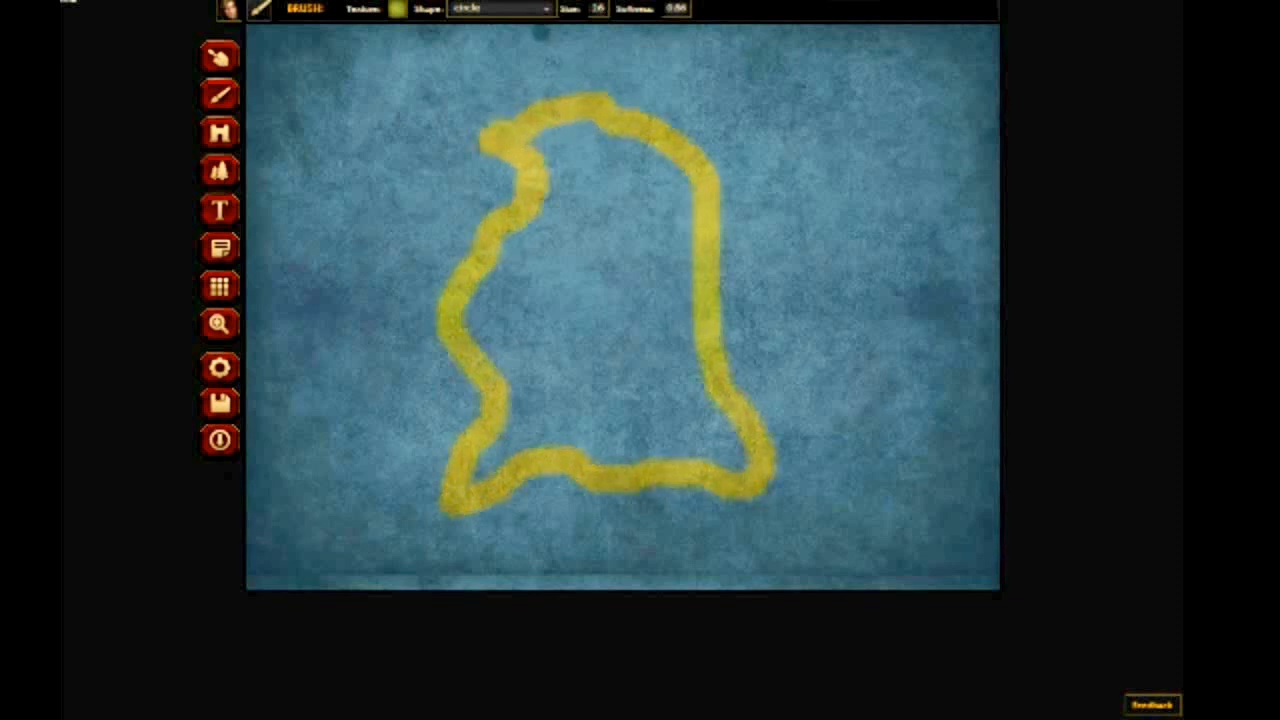
- Fill the outlined landmass using a near-maximum brush size, and paint over it with the Grassland texture
click(598, 9)
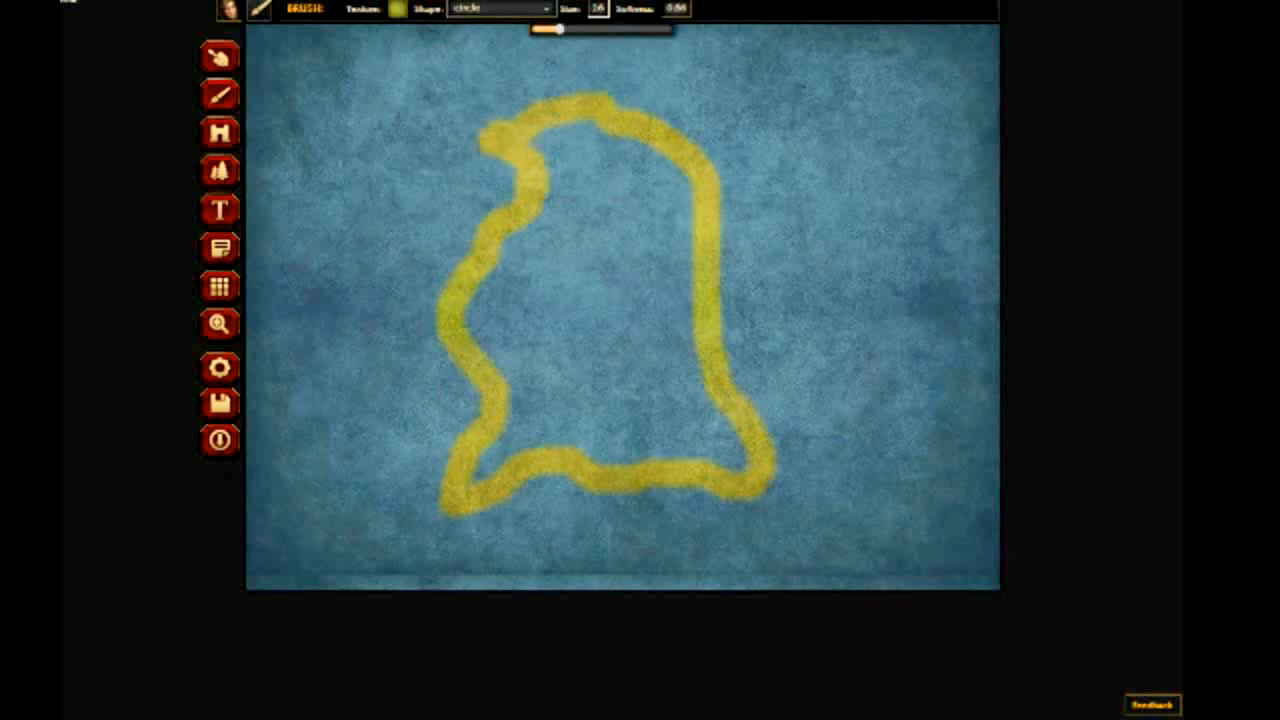
drag(559, 29, 665, 30)
mouse_move(605, 163)
mouse_down()
mouse_move(656, 205)
mouse_move(676, 296)
mouse_move(659, 387)
mouse_move(609, 418)
mouse_move(531, 421)
mouse_move(539, 323)
mouse_move(528, 314)
mouse_move(522, 327)
mouse_move(506, 307)
mouse_move(552, 380)
mouse_move(501, 432)
mouse_move(631, 445)
mouse_move(714, 429)
mouse_up()
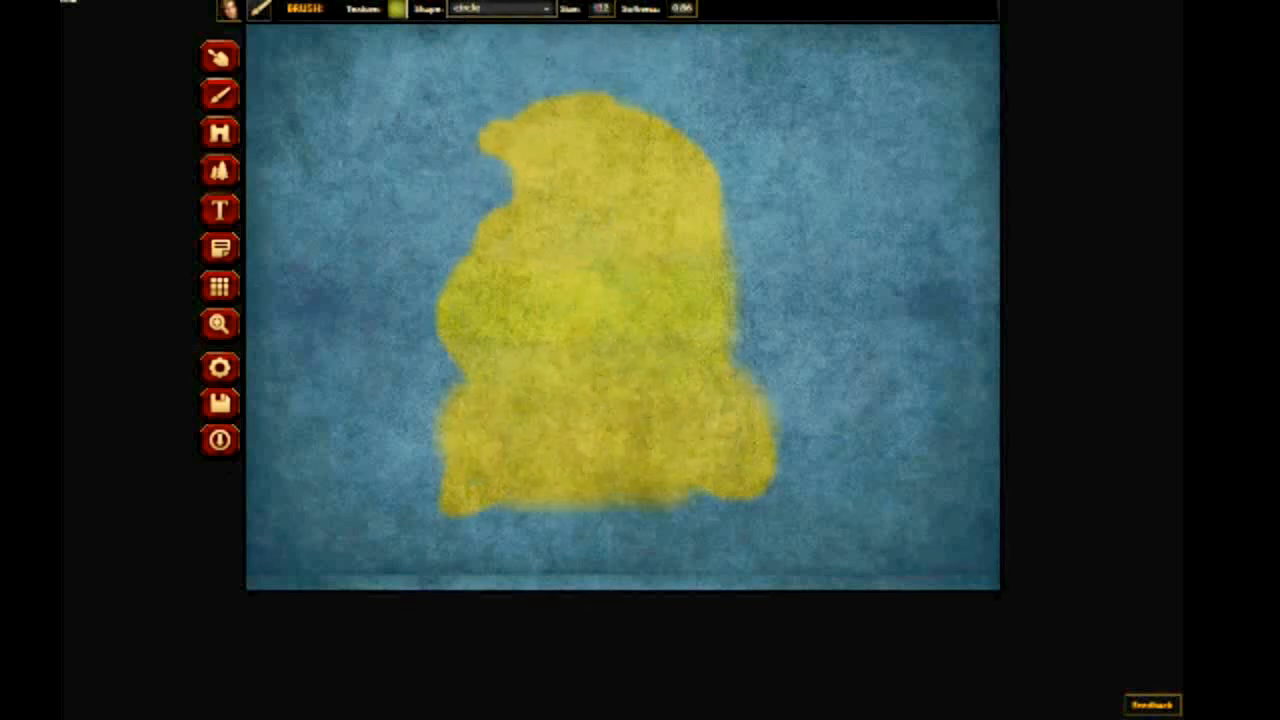
click(398, 9)
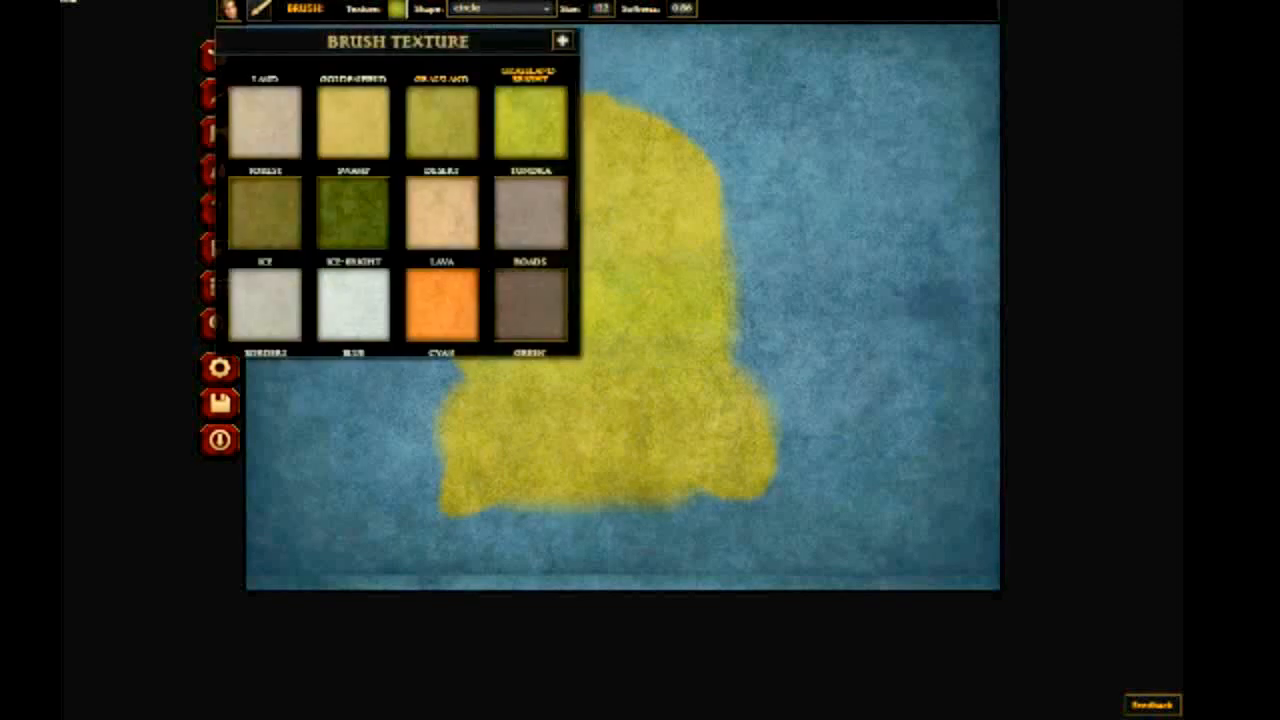
click(453, 124)
mouse_move(560, 171)
mouse_down()
mouse_move(630, 266)
mouse_move(611, 195)
mouse_move(642, 239)
mouse_move(632, 260)
mouse_move(557, 251)
mouse_move(517, 318)
mouse_move(540, 371)
mouse_move(596, 414)
mouse_move(625, 412)
mouse_move(639, 390)
mouse_move(667, 264)
mouse_move(653, 188)
mouse_move(583, 156)
mouse_move(565, 163)
mouse_move(554, 229)
mouse_move(505, 331)
mouse_move(530, 384)
mouse_move(500, 426)
mouse_move(497, 462)
mouse_move(677, 421)
mouse_up()
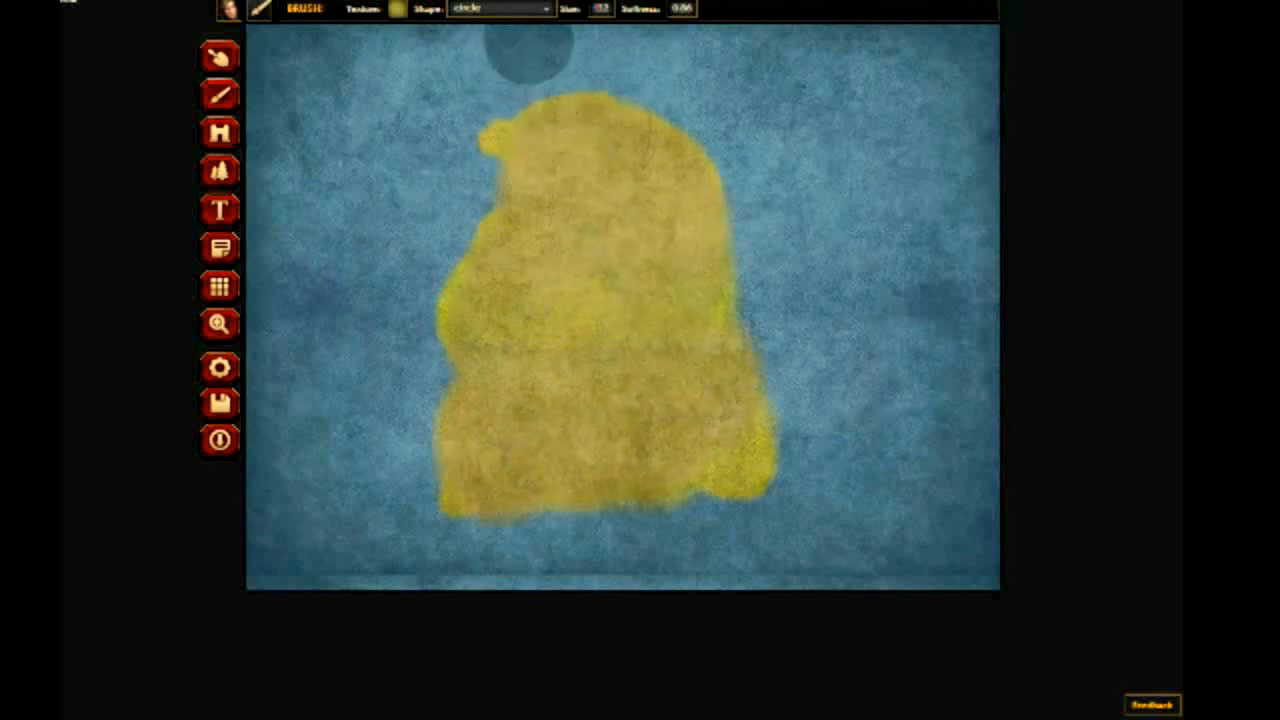
- Switch the brush texture to Cyan, reduce the brush size, and trim the landmass's northeastern edge
click(500, 8)
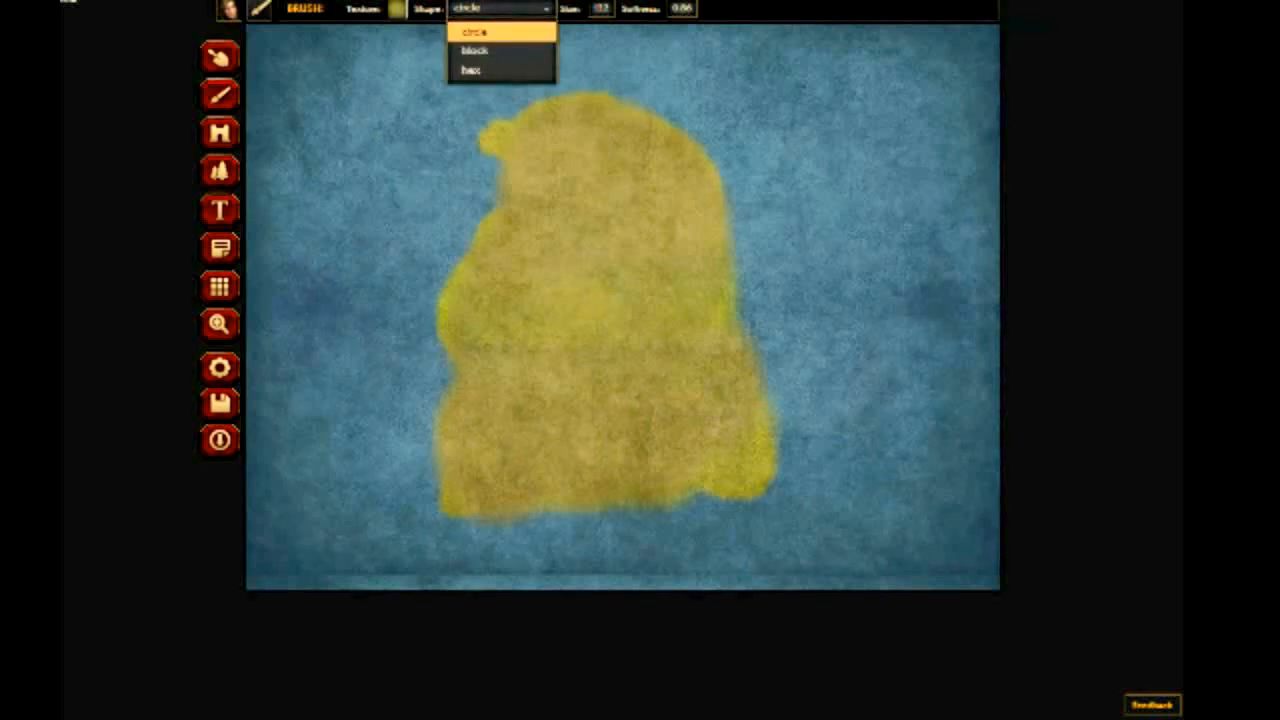
click(397, 8)
scroll(442, 250, down, 2)
click(442, 266)
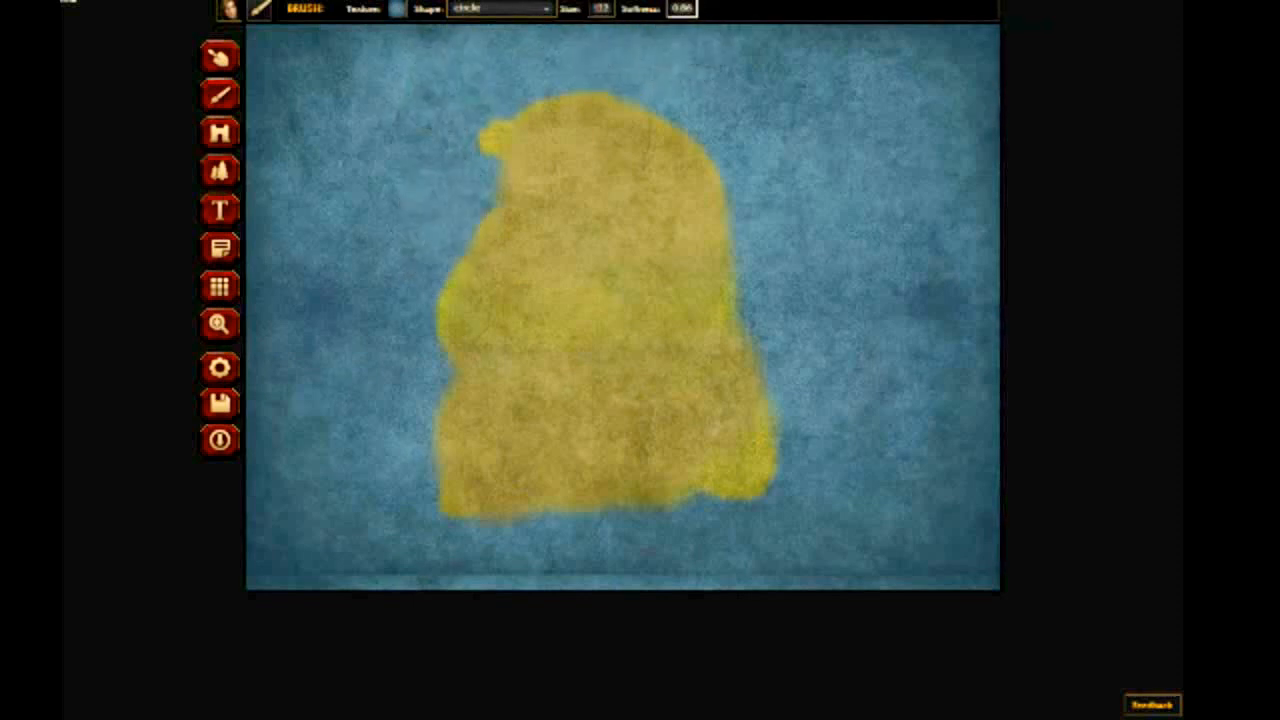
click(682, 8)
click(601, 8)
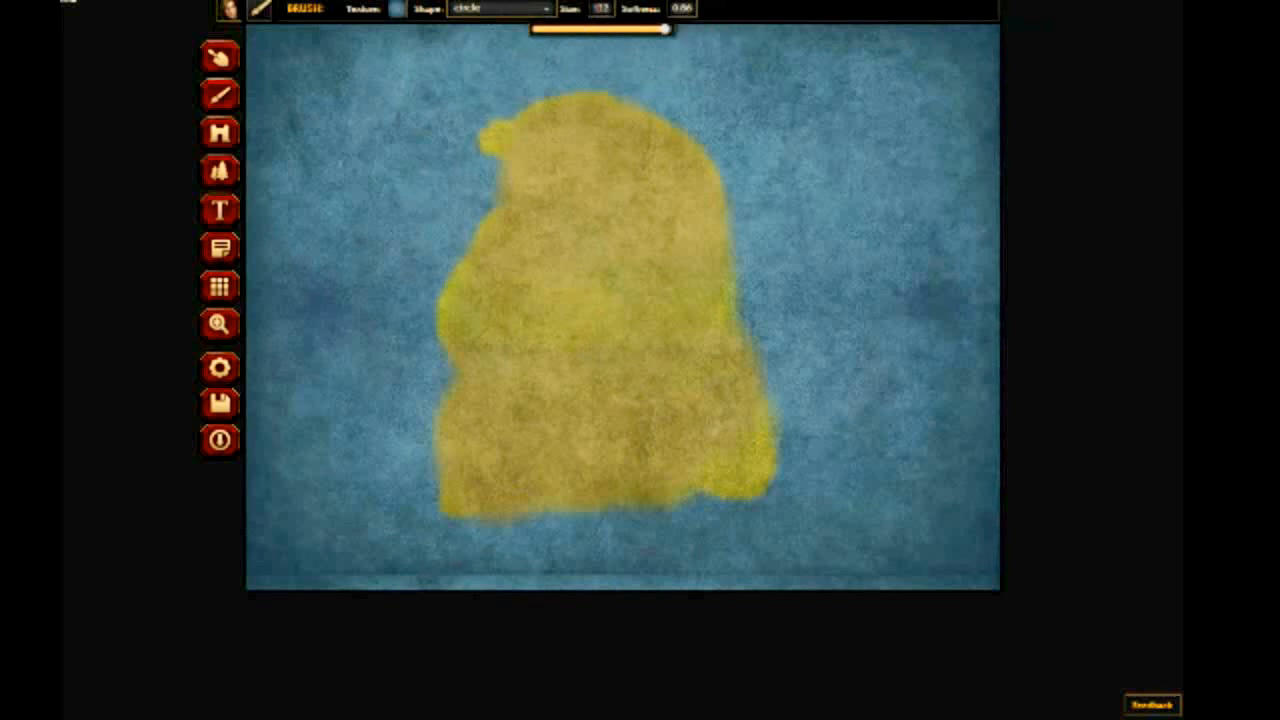
drag(665, 29, 558, 29)
mouse_move(718, 186)
mouse_down()
mouse_move(709, 129)
mouse_move(698, 177)
mouse_move(723, 209)
mouse_move(734, 211)
mouse_move(729, 191)
mouse_move(766, 214)
mouse_up()
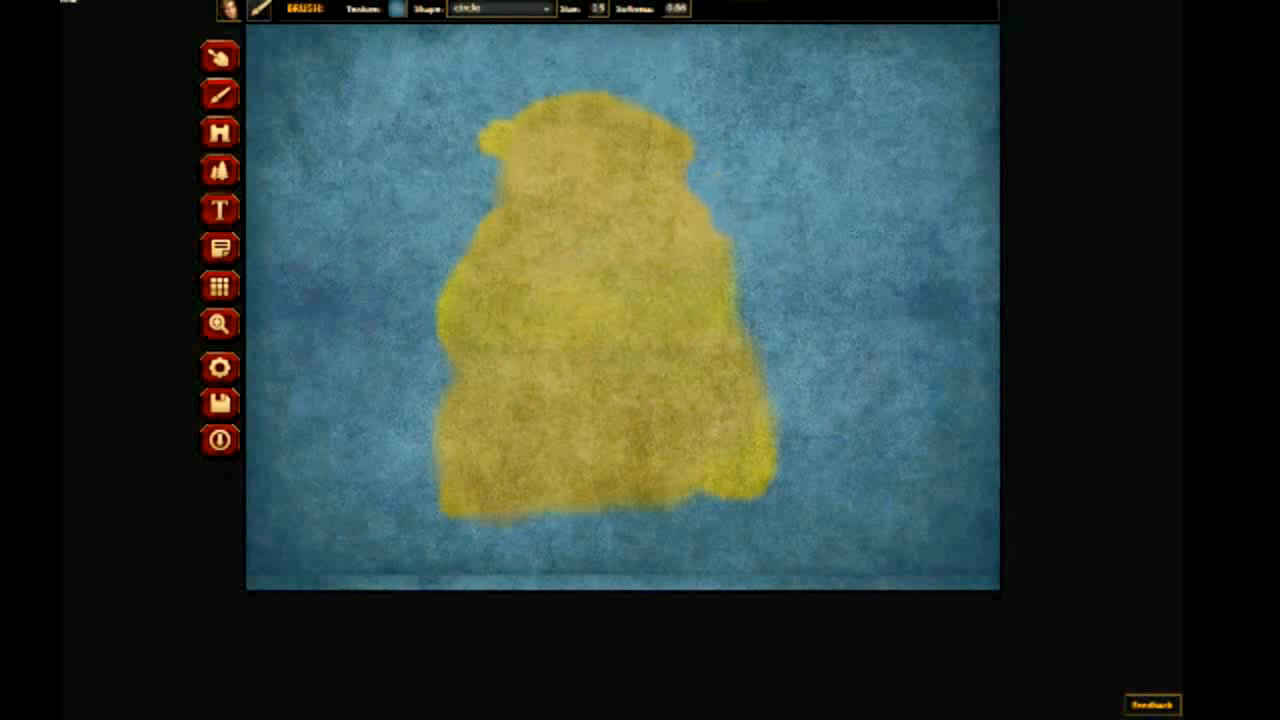
- Lower the brush softness to 0.11 and carve jagged coastlines, inlets and small islands around the landmass's edges
click(676, 9)
drag(723, 29, 617, 29)
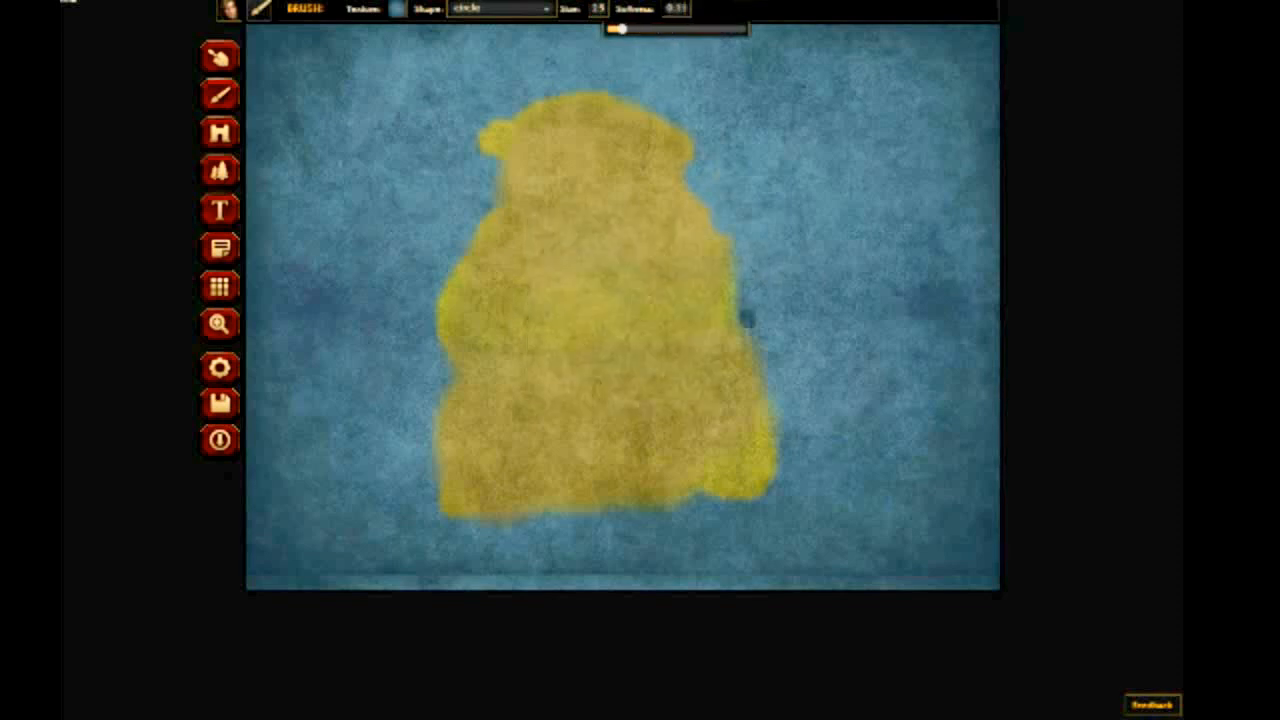
mouse_move(760, 386)
mouse_down()
mouse_move(741, 476)
mouse_move(702, 494)
mouse_move(728, 500)
mouse_move(685, 506)
mouse_move(634, 450)
mouse_move(553, 497)
mouse_move(583, 493)
mouse_move(676, 506)
mouse_up()
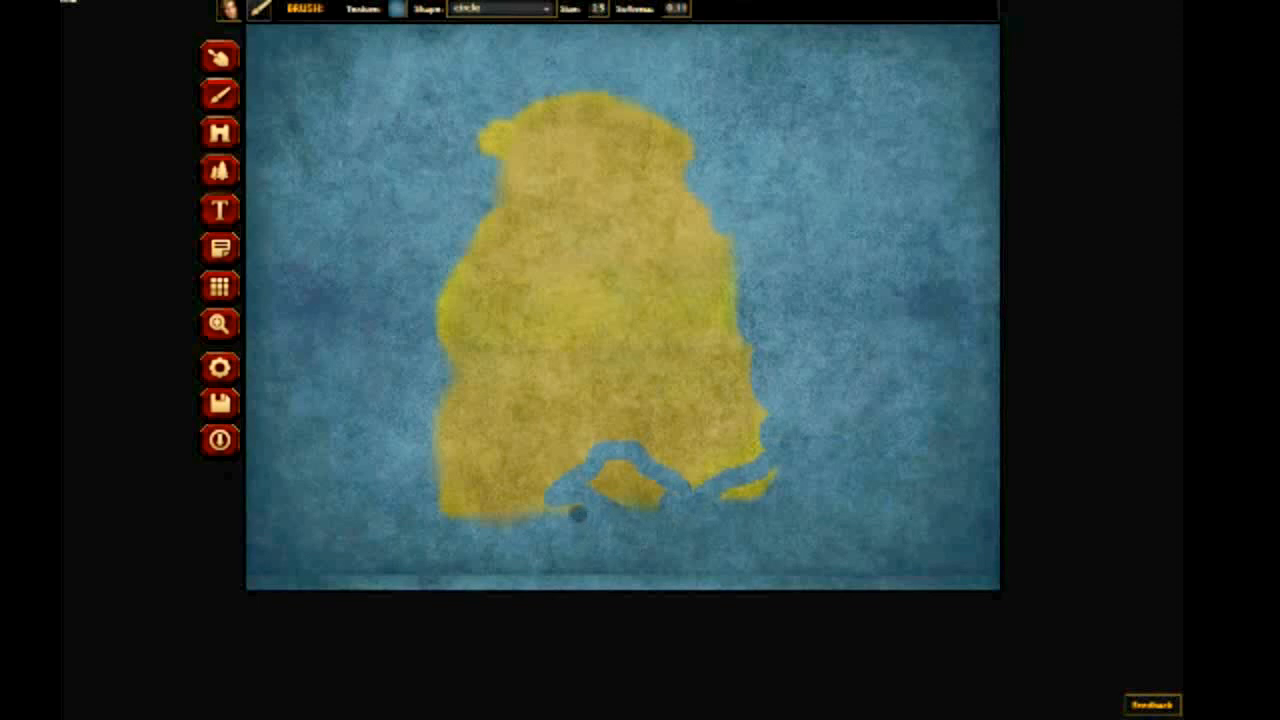
mouse_move(440, 386)
mouse_down()
mouse_move(451, 525)
mouse_move(430, 406)
mouse_move(445, 429)
mouse_move(435, 458)
mouse_move(473, 512)
mouse_move(434, 433)
mouse_move(450, 352)
mouse_move(434, 293)
mouse_move(432, 343)
mouse_move(442, 314)
mouse_move(449, 345)
mouse_move(504, 237)
mouse_move(490, 216)
mouse_move(446, 264)
mouse_move(440, 375)
mouse_up()
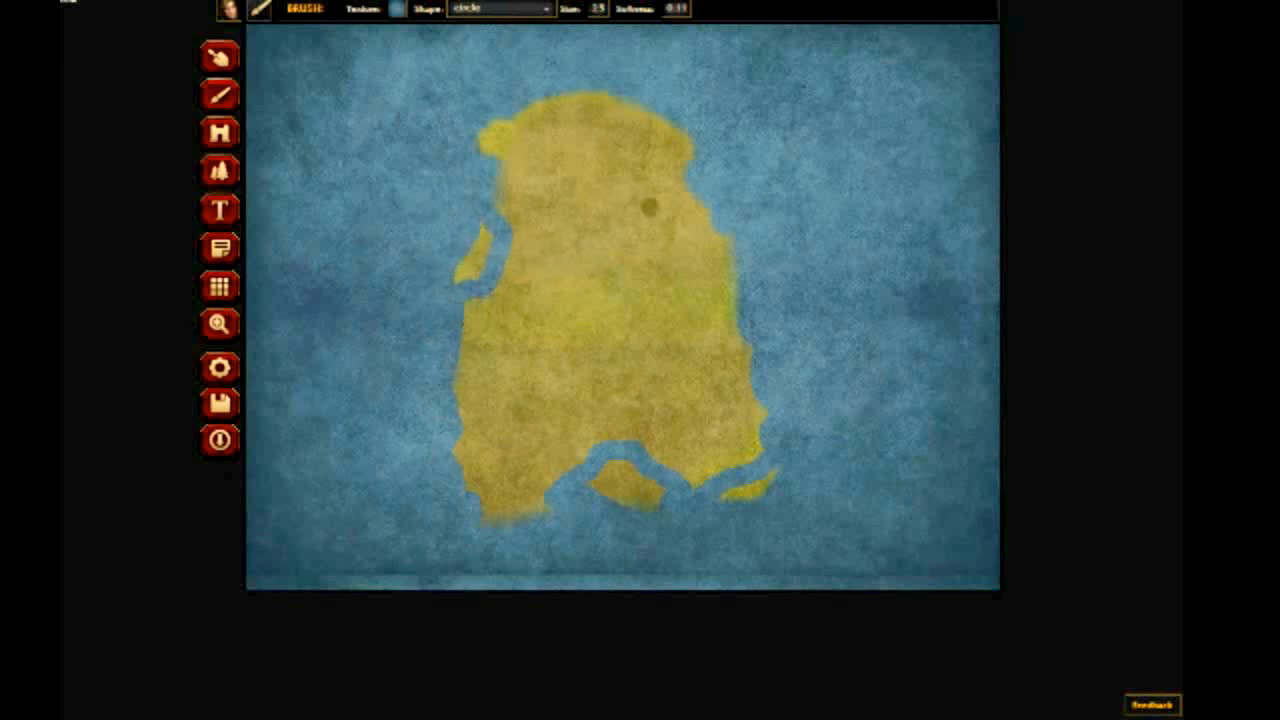
mouse_move(700, 163)
mouse_down()
mouse_move(656, 127)
mouse_move(671, 117)
mouse_move(625, 97)
mouse_move(555, 87)
mouse_up()
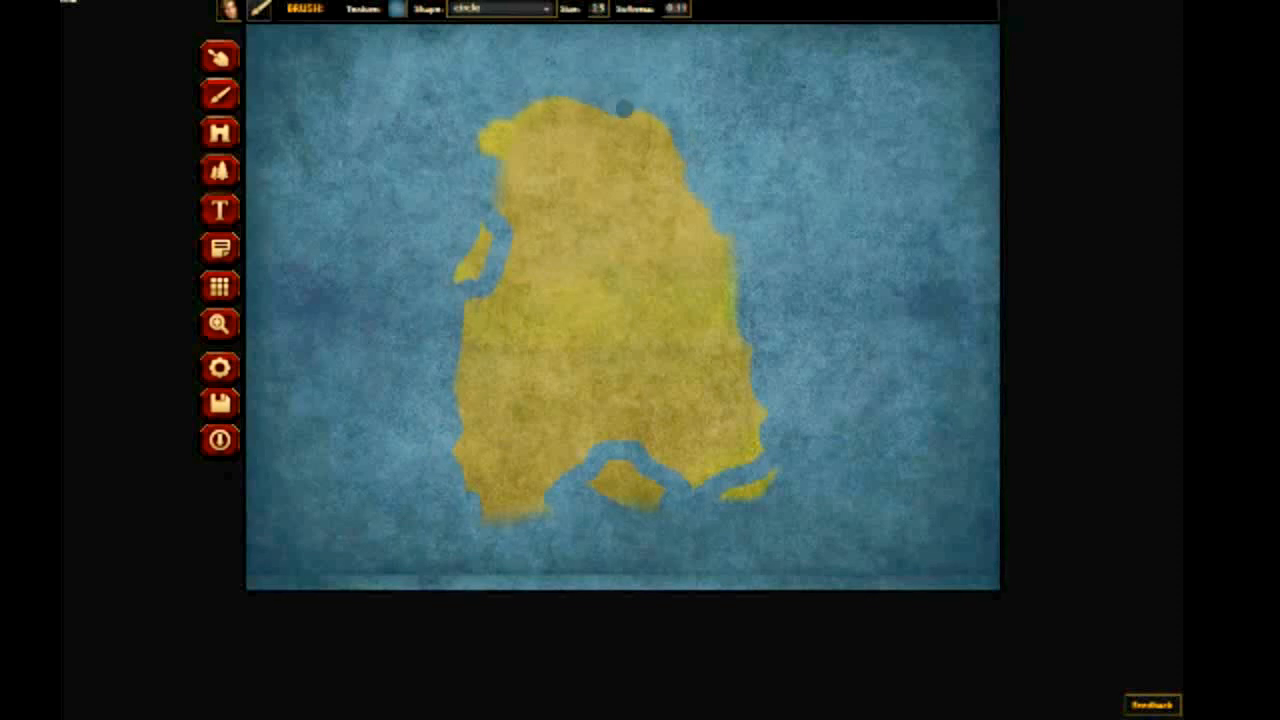
mouse_move(633, 136)
mouse_down()
mouse_move(561, 108)
mouse_move(500, 124)
mouse_up()
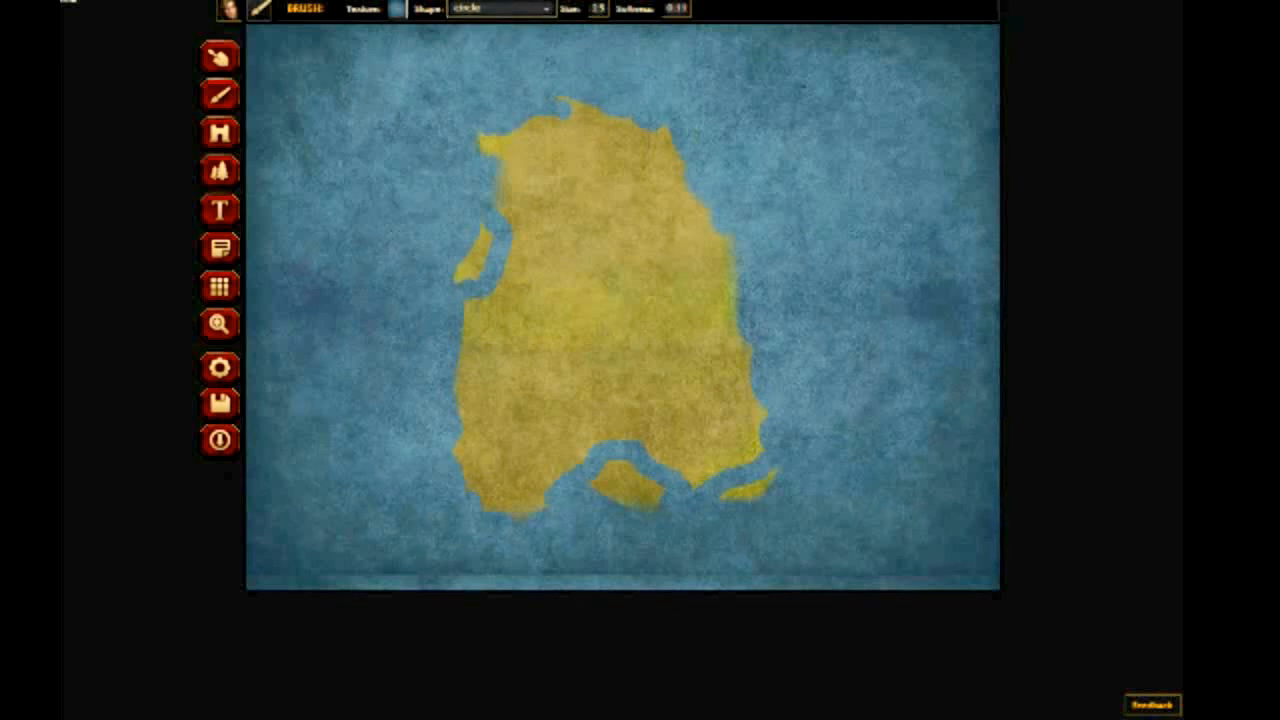
click(397, 8)
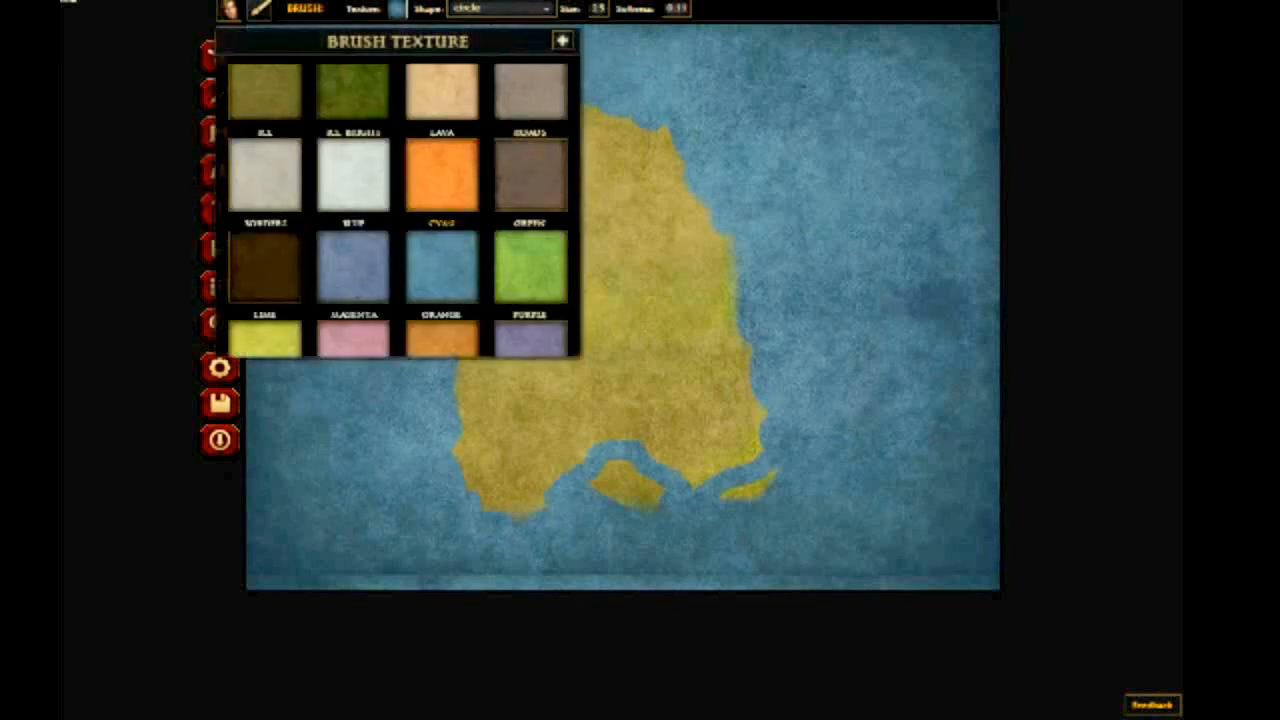
scroll(397, 200, up, 3)
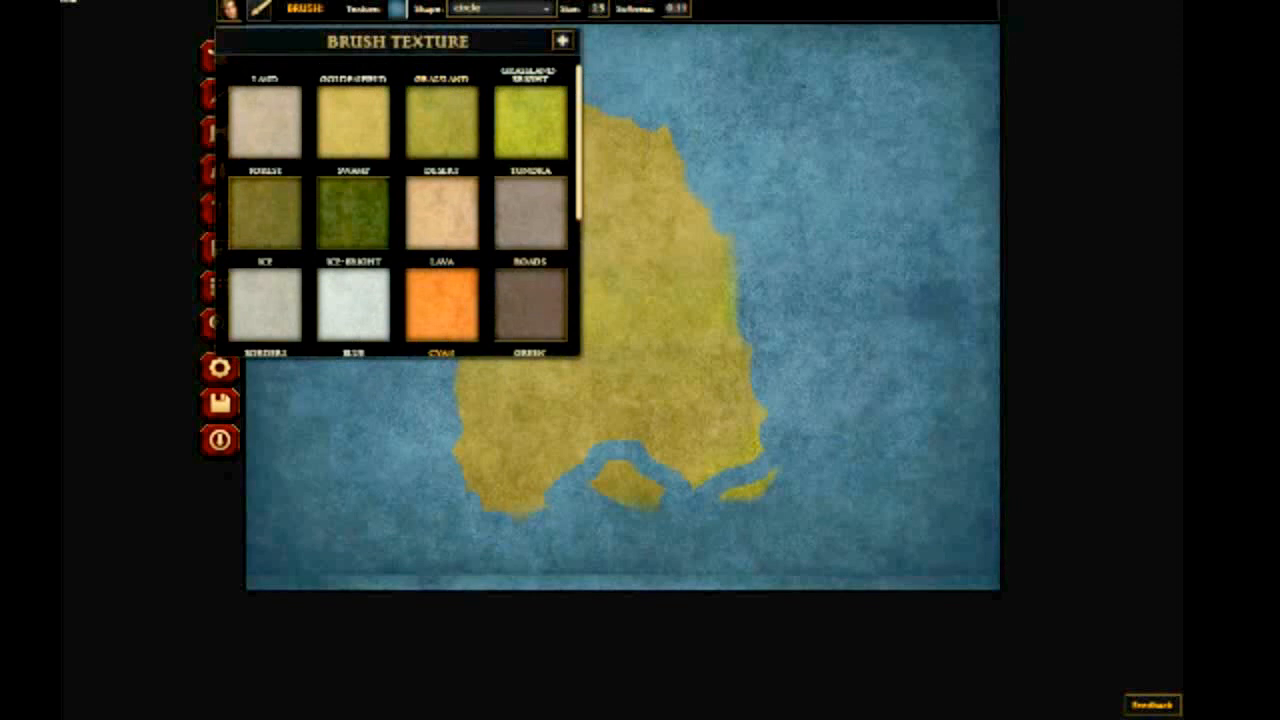
click(397, 8)
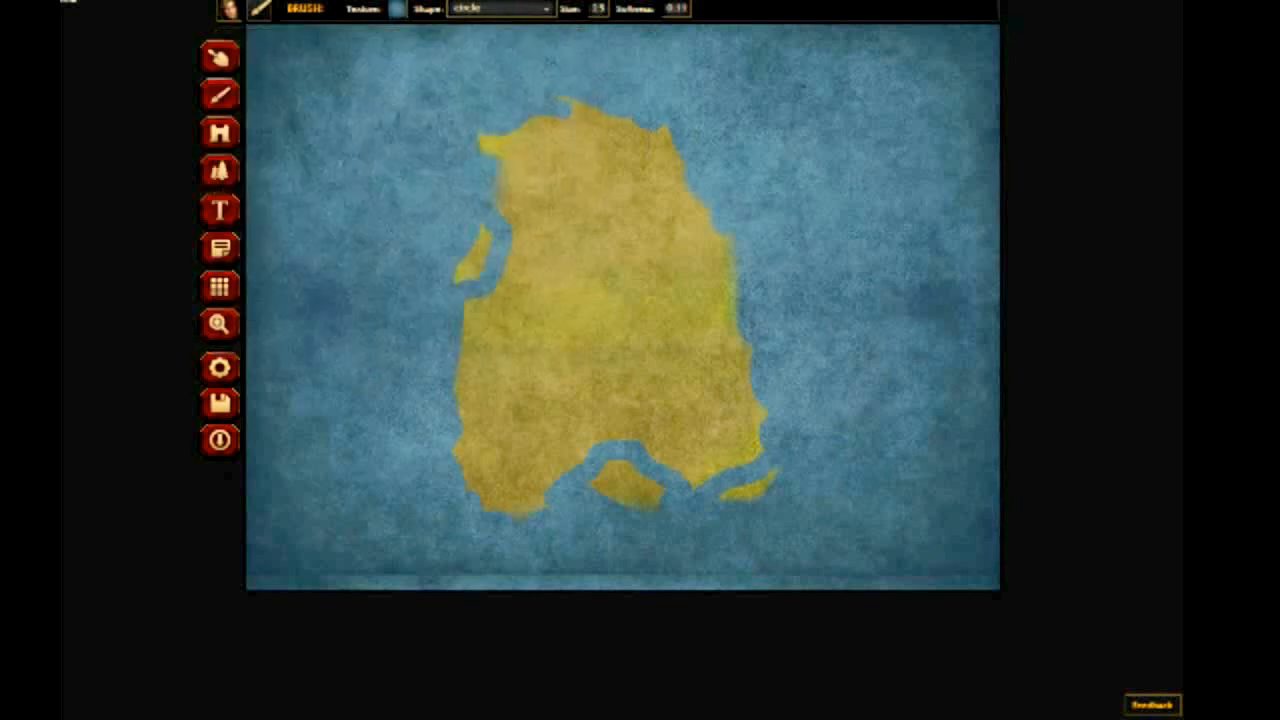
- Place a Town 3 object on the map and move it to the middle of the landmass
click(220, 133)
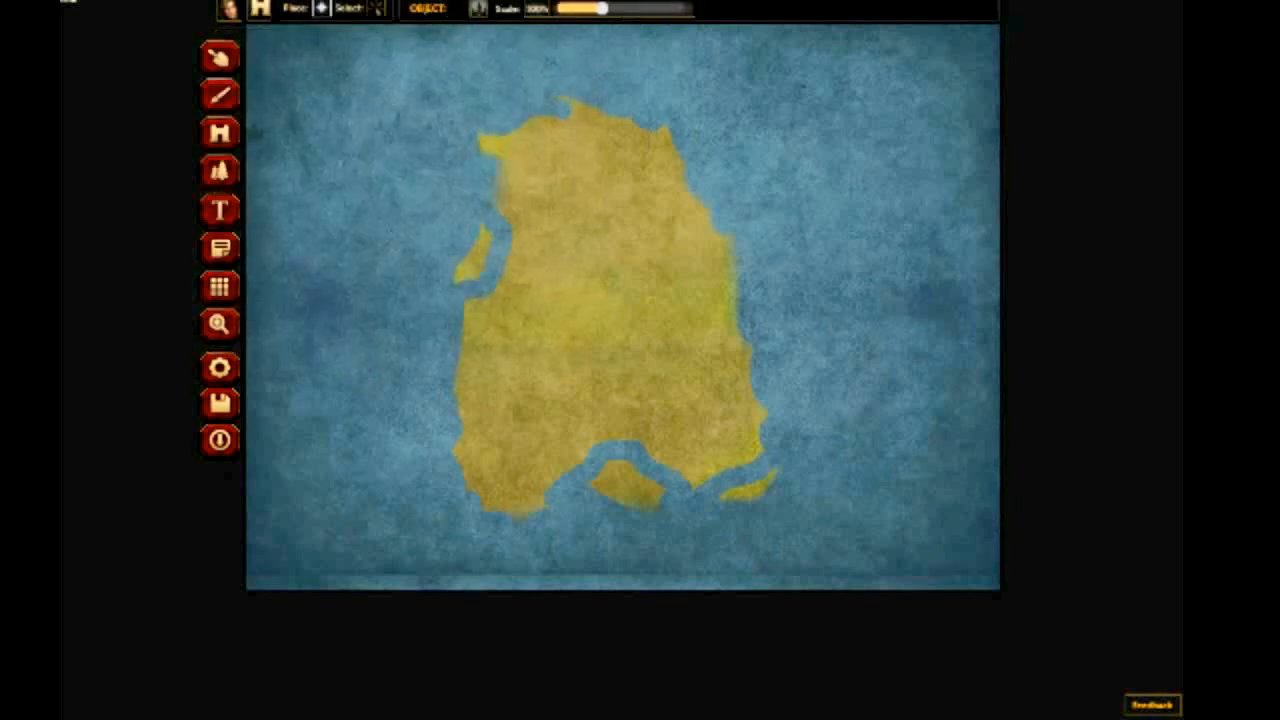
click(478, 8)
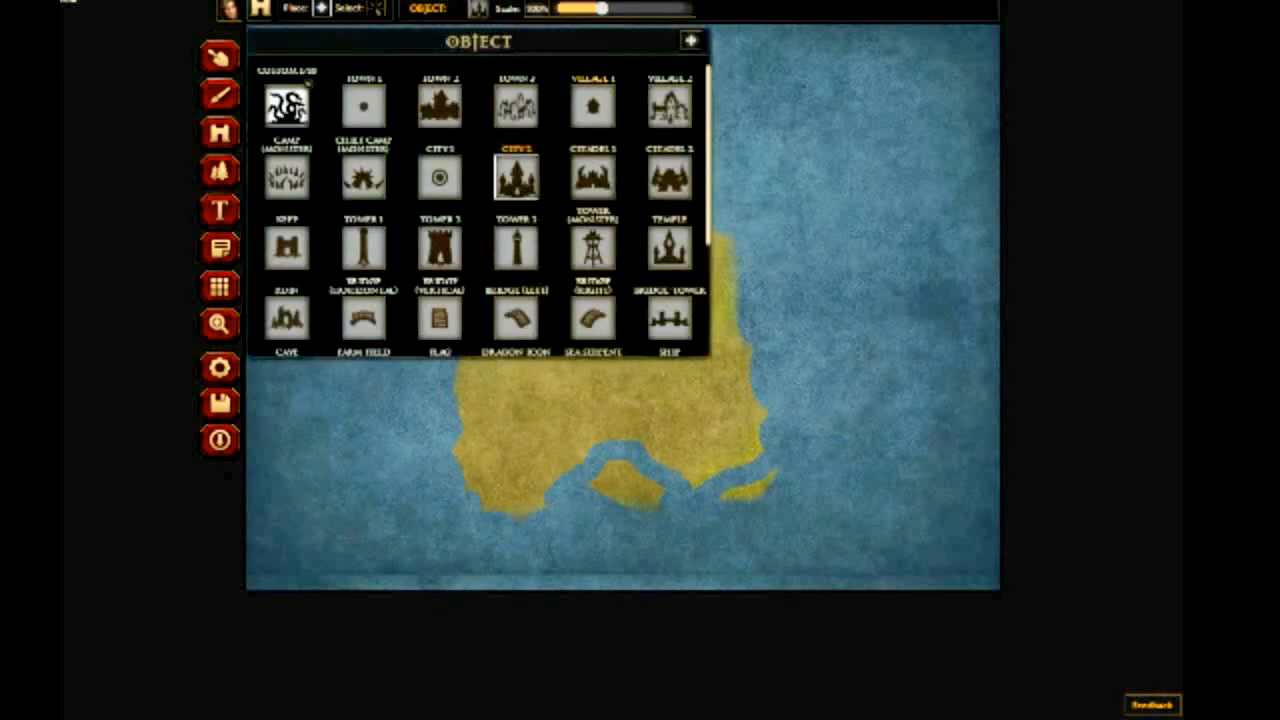
click(516, 105)
click(503, 93)
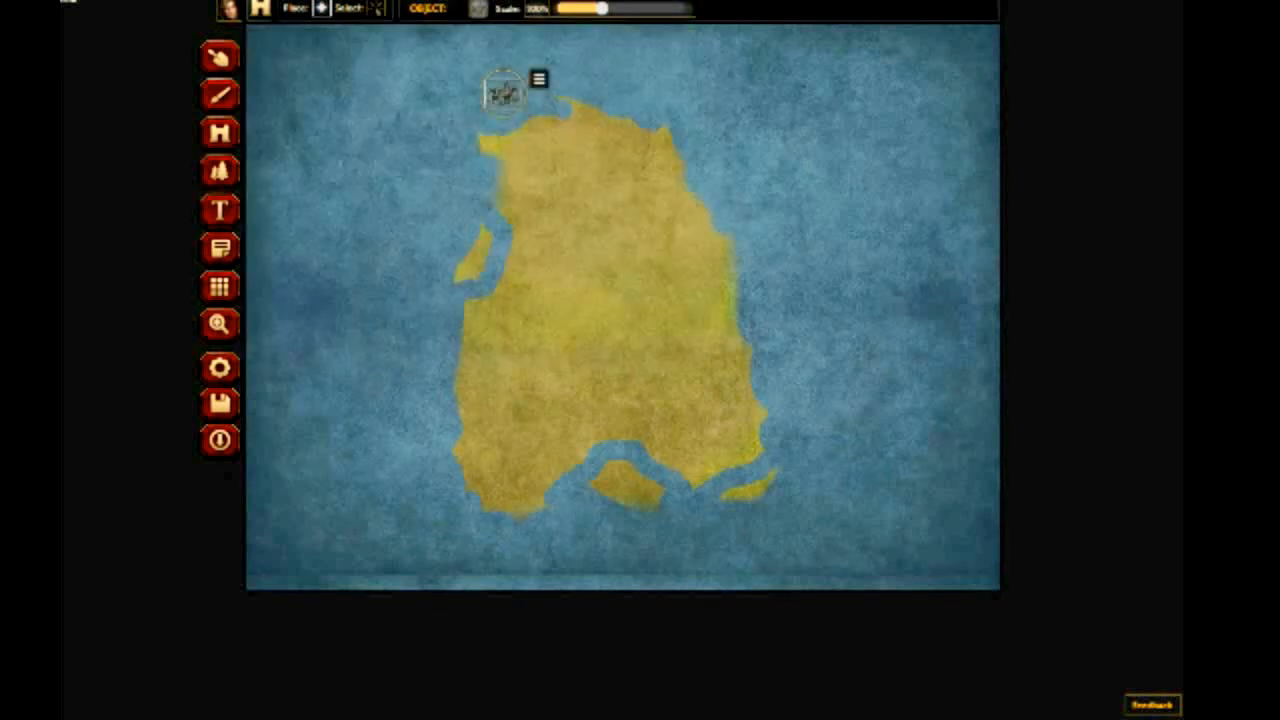
drag(503, 93, 603, 277)
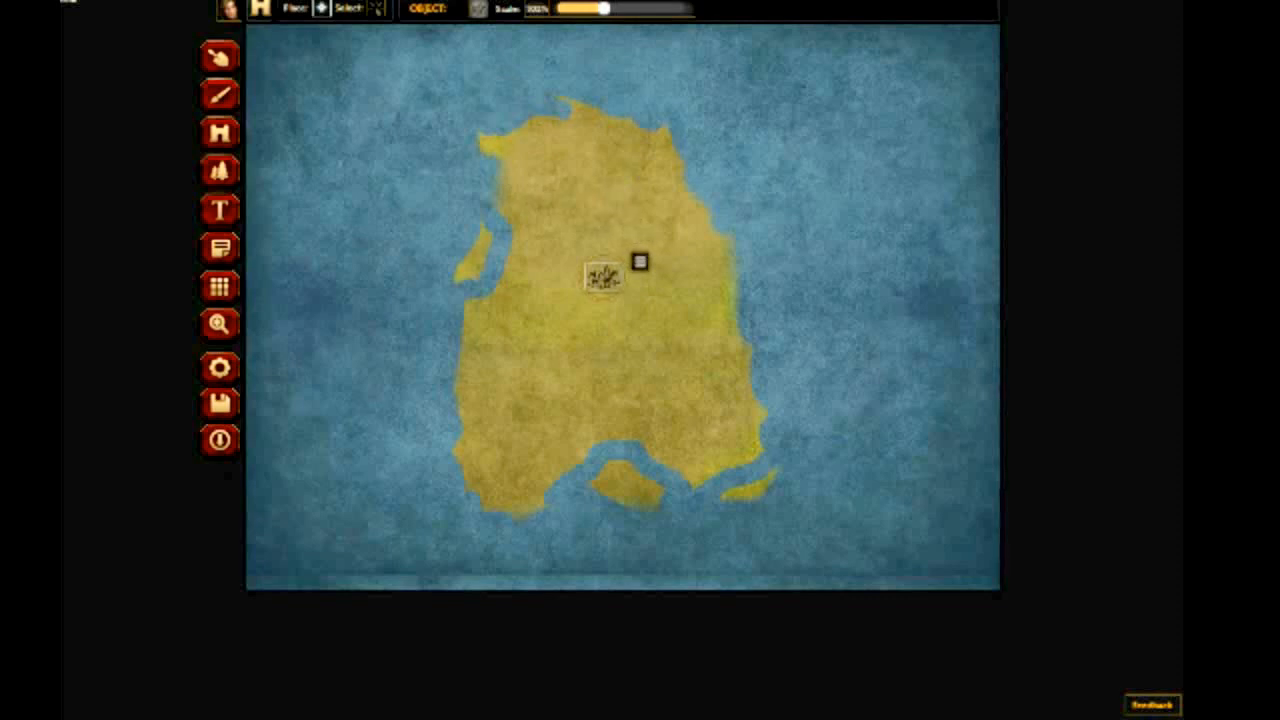
- Try the town at 200% and 70% scale, then enlarge it again and move it toward the landmass's eastern side
drag(604, 8, 687, 8)
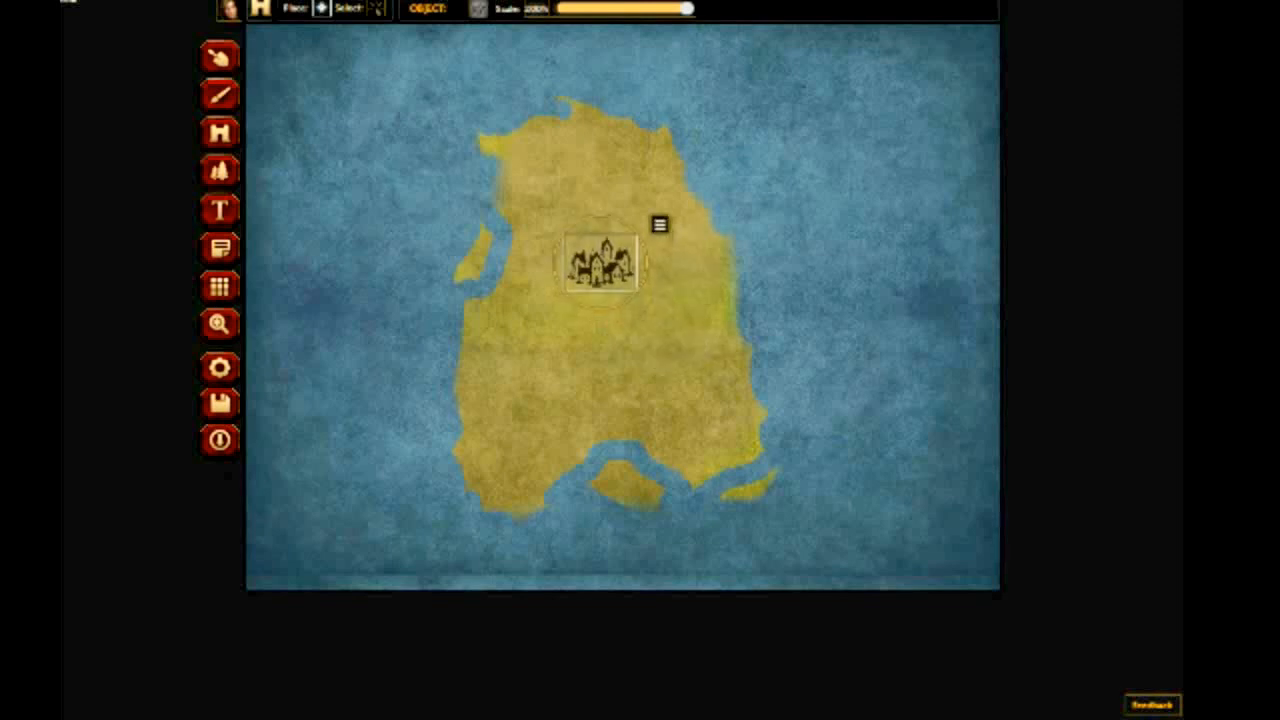
click(600, 213)
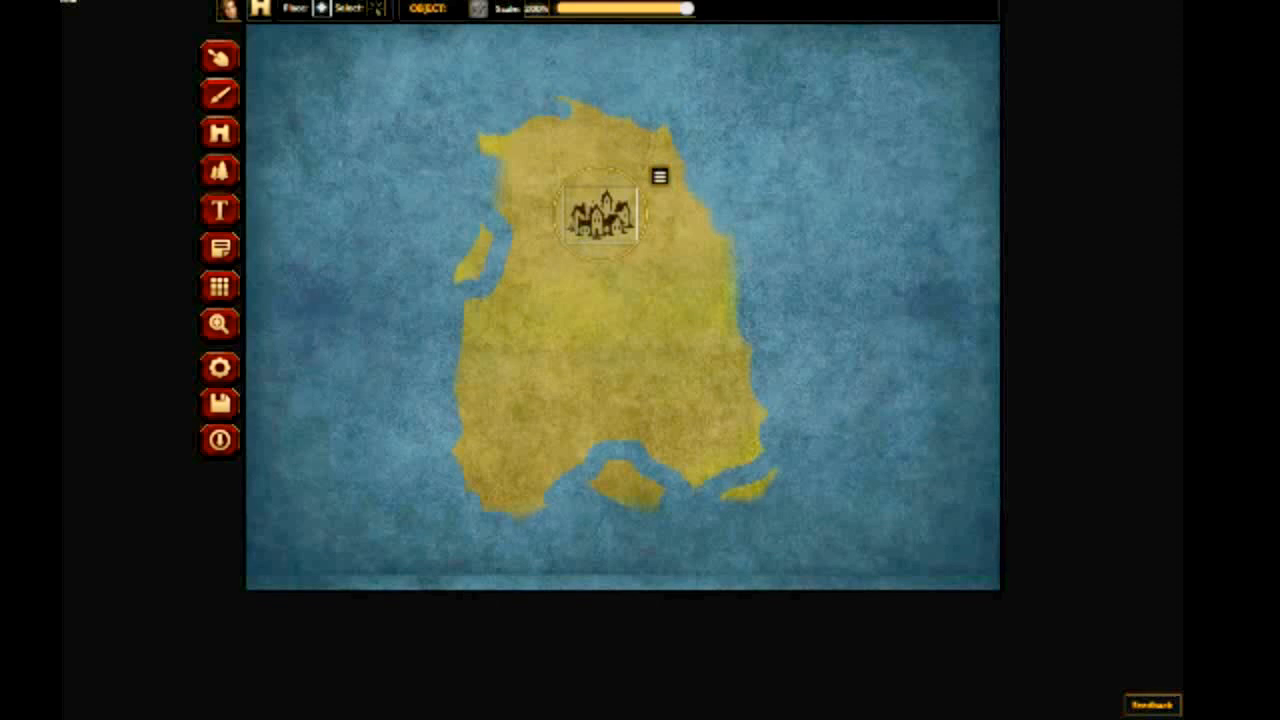
drag(687, 8, 571, 8)
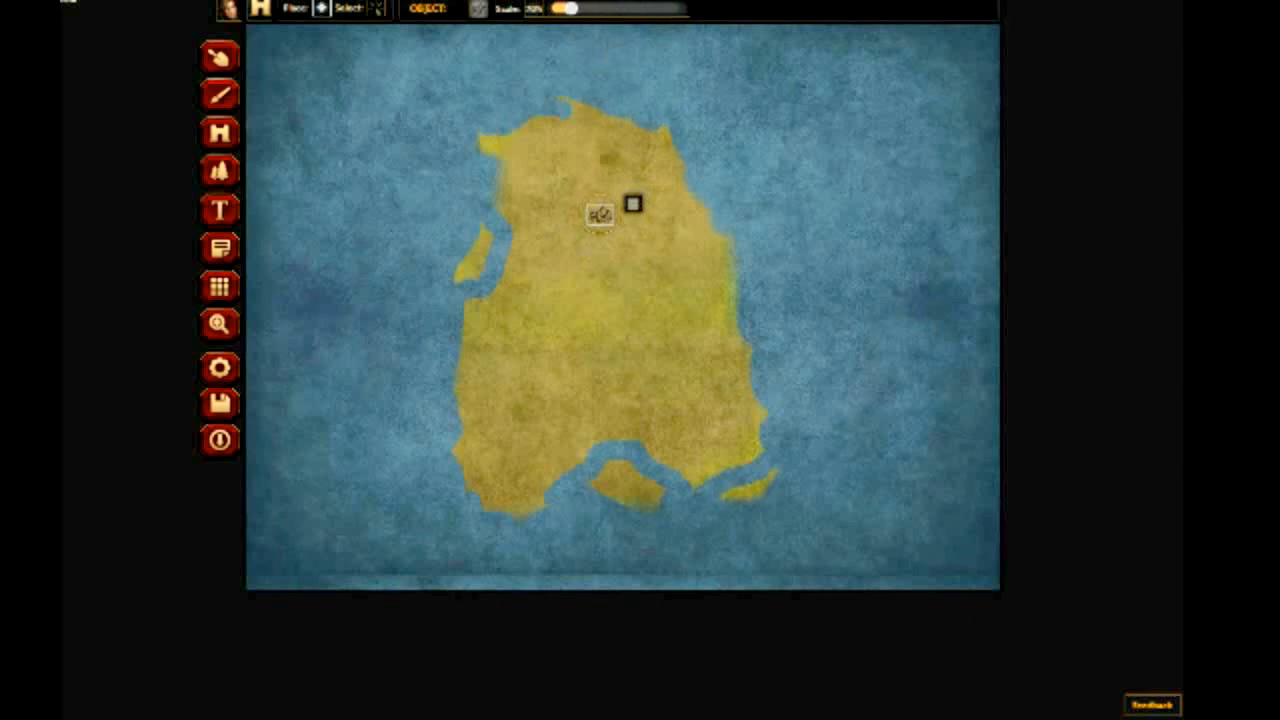
drag(600, 215, 591, 154)
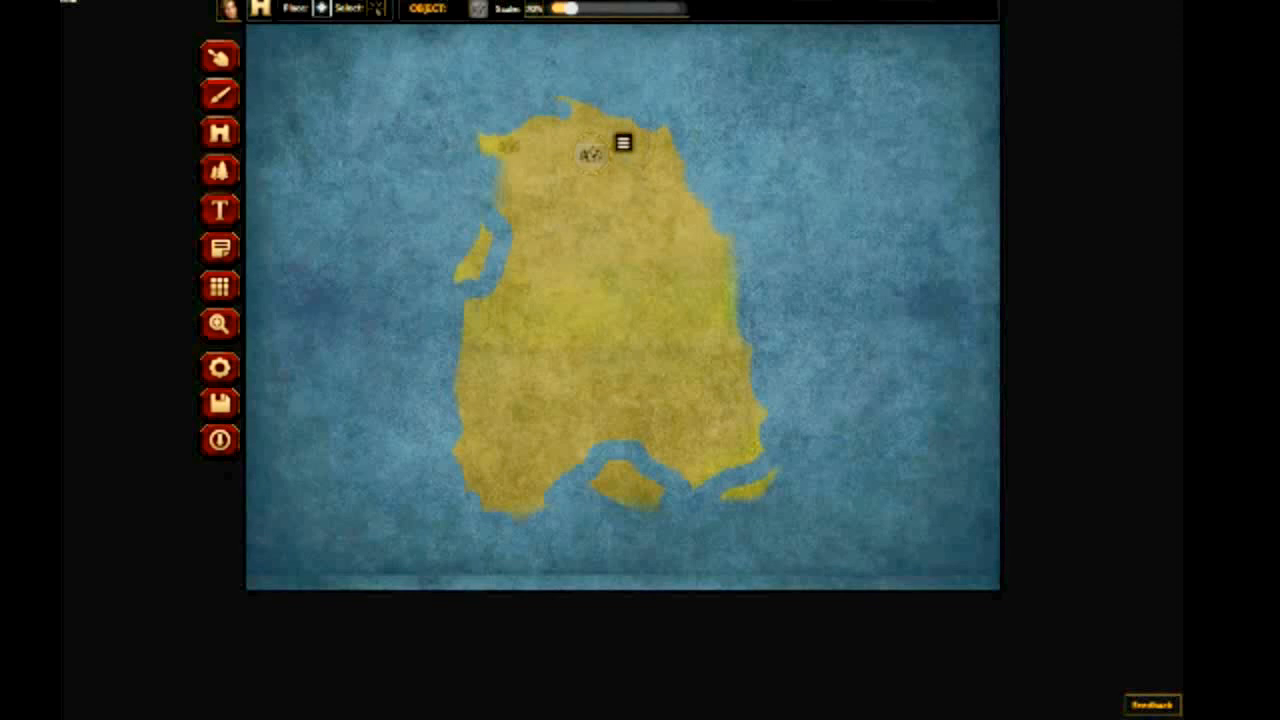
drag(571, 8, 636, 8)
drag(591, 155, 670, 255)
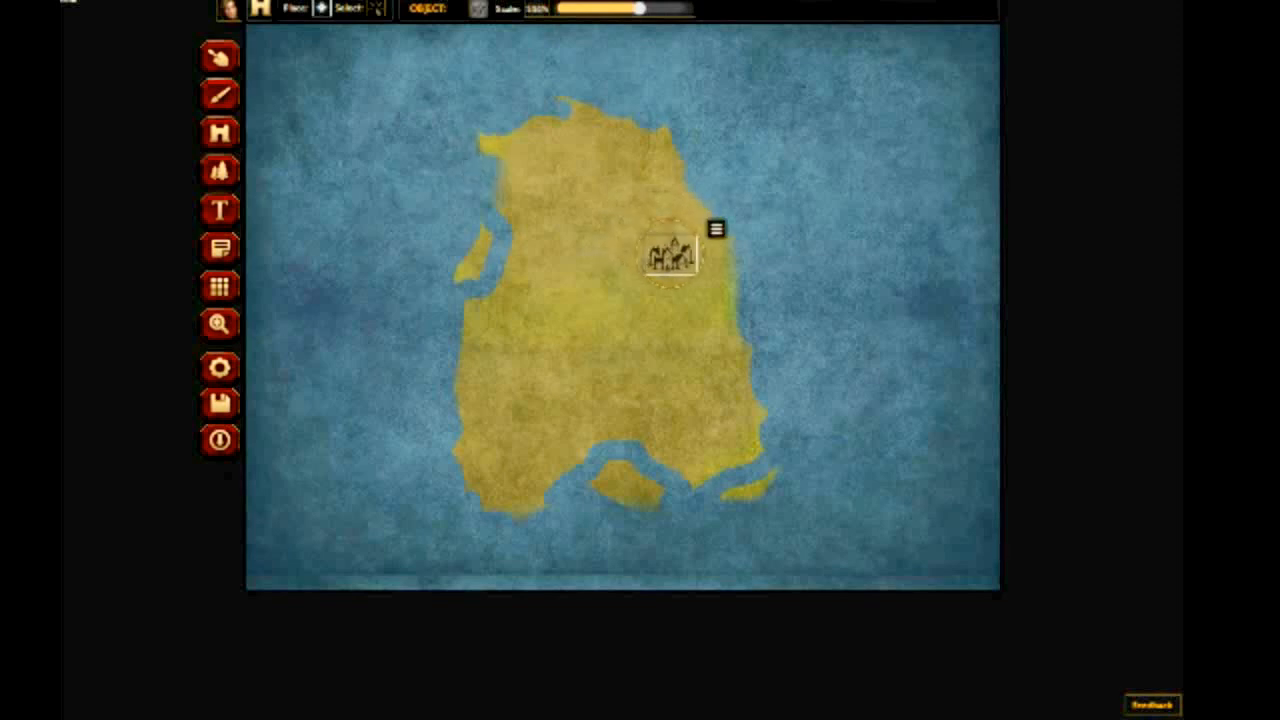
- Add a text label reading "Amhurst" and position it just beneath the town
click(220, 210)
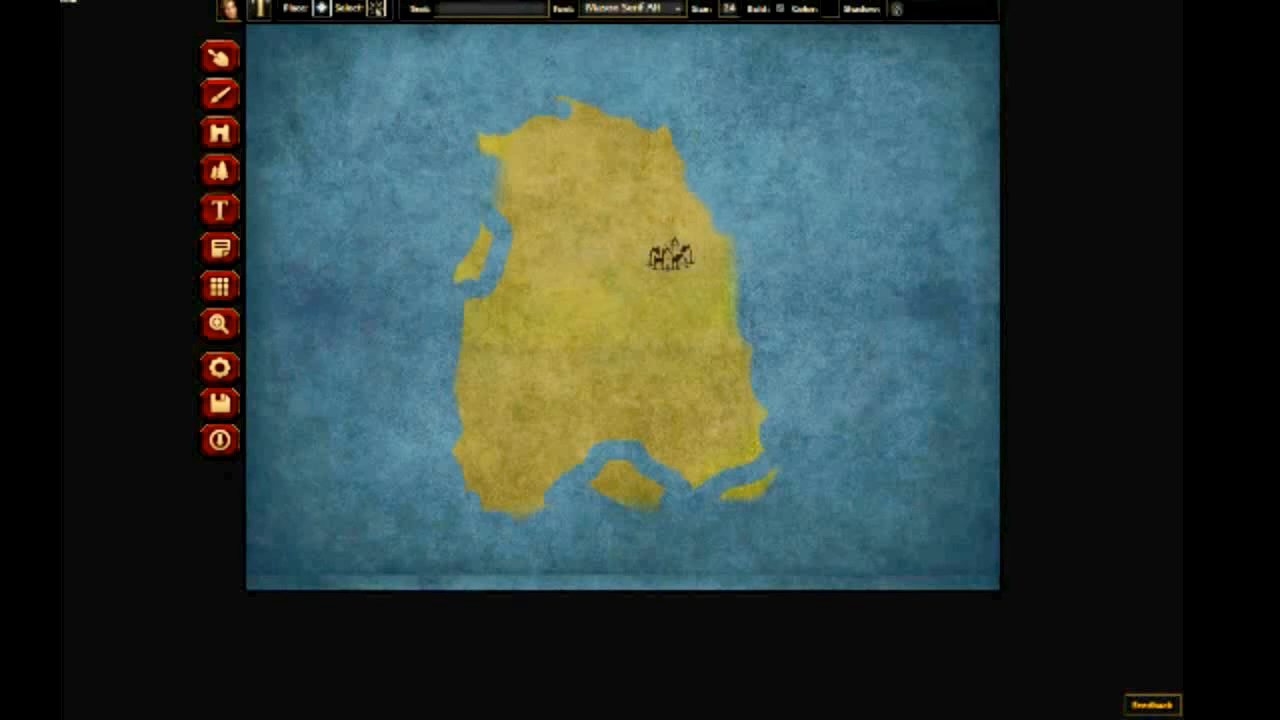
click(491, 9)
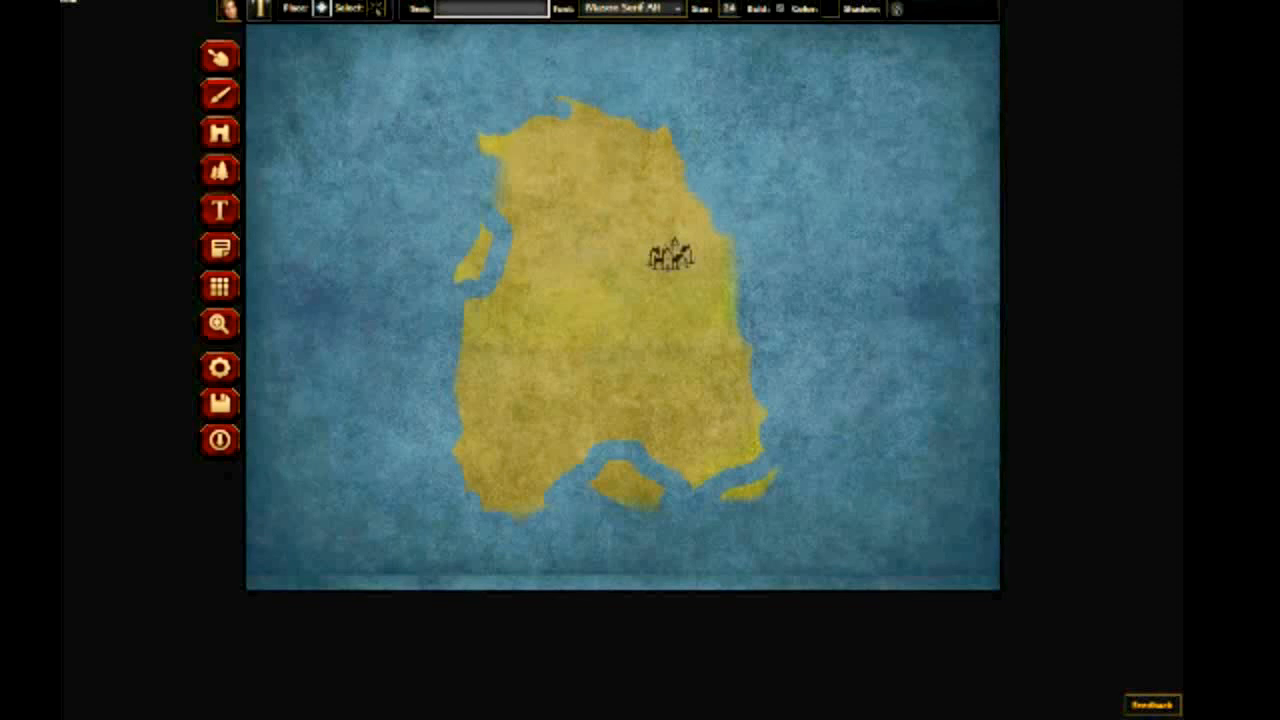
click(633, 9)
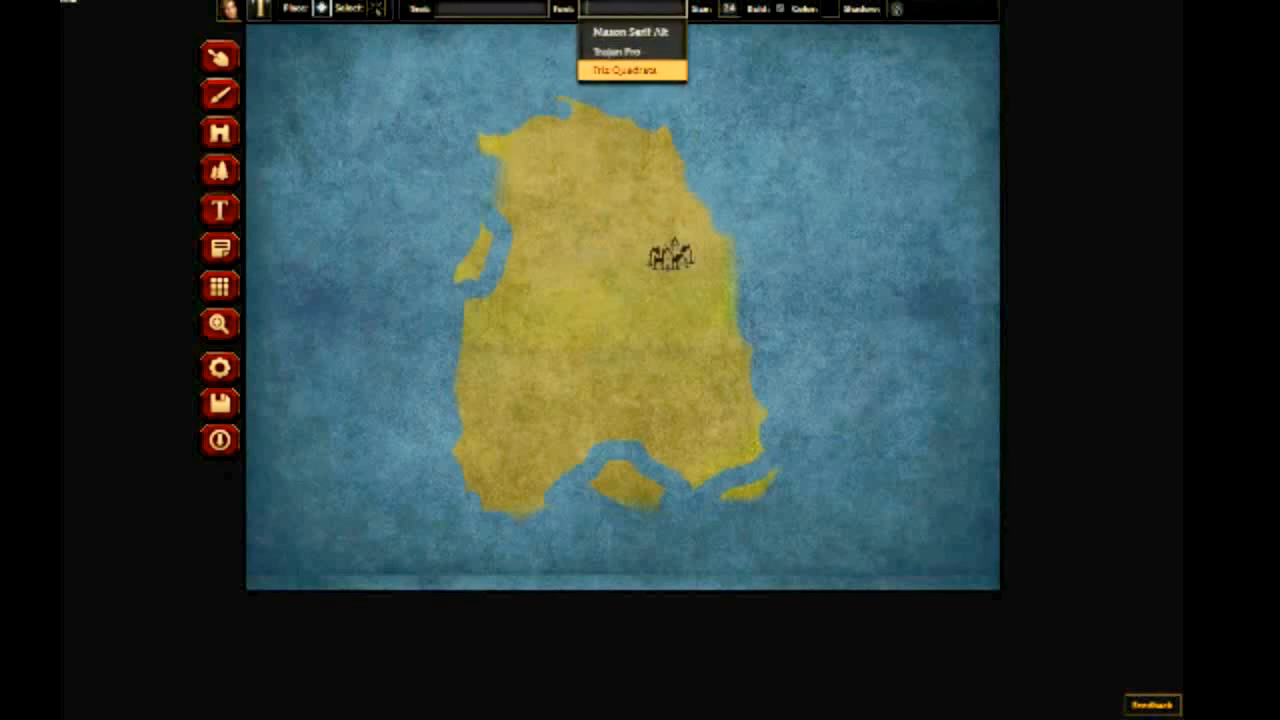
click(730, 9)
click(730, 9)
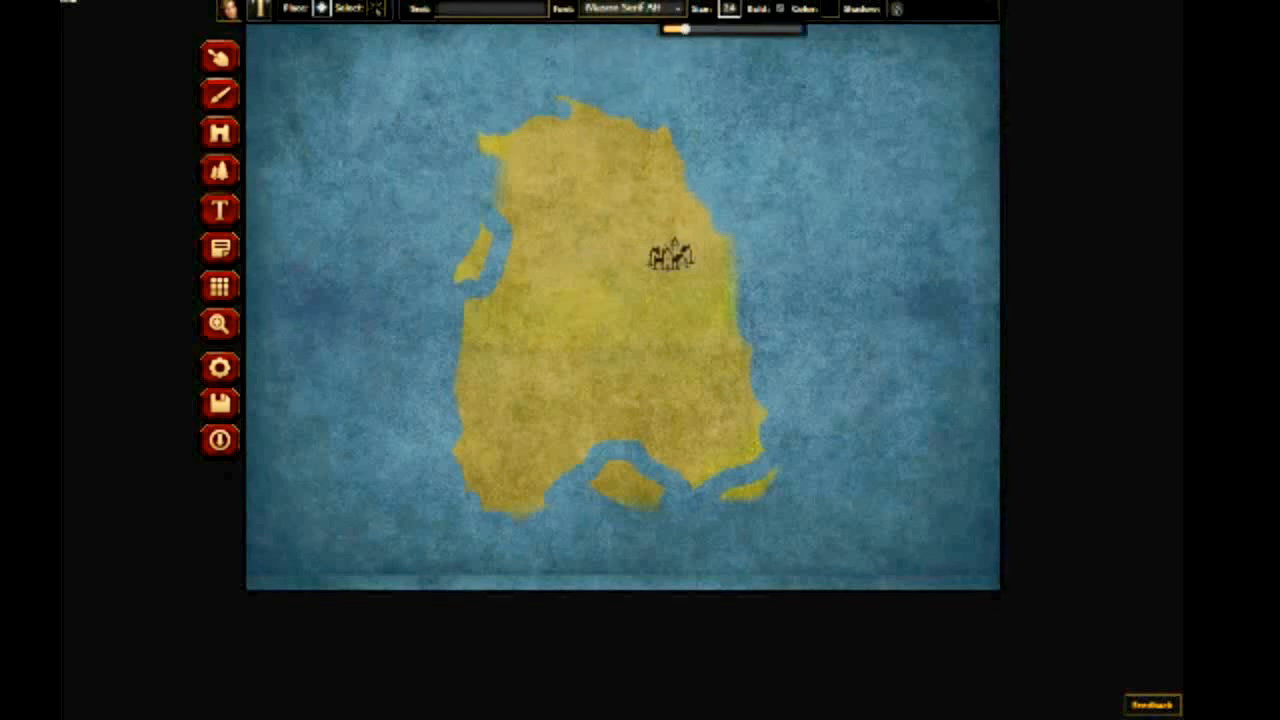
click(730, 9)
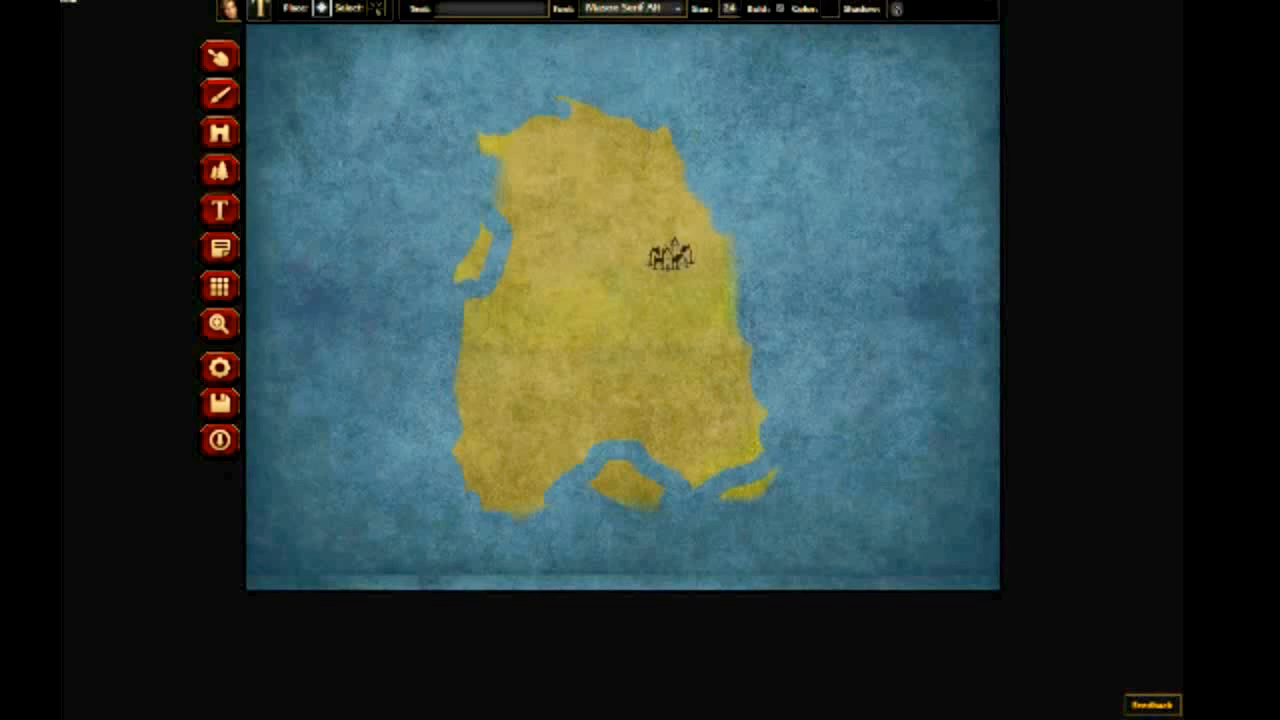
click(652, 263)
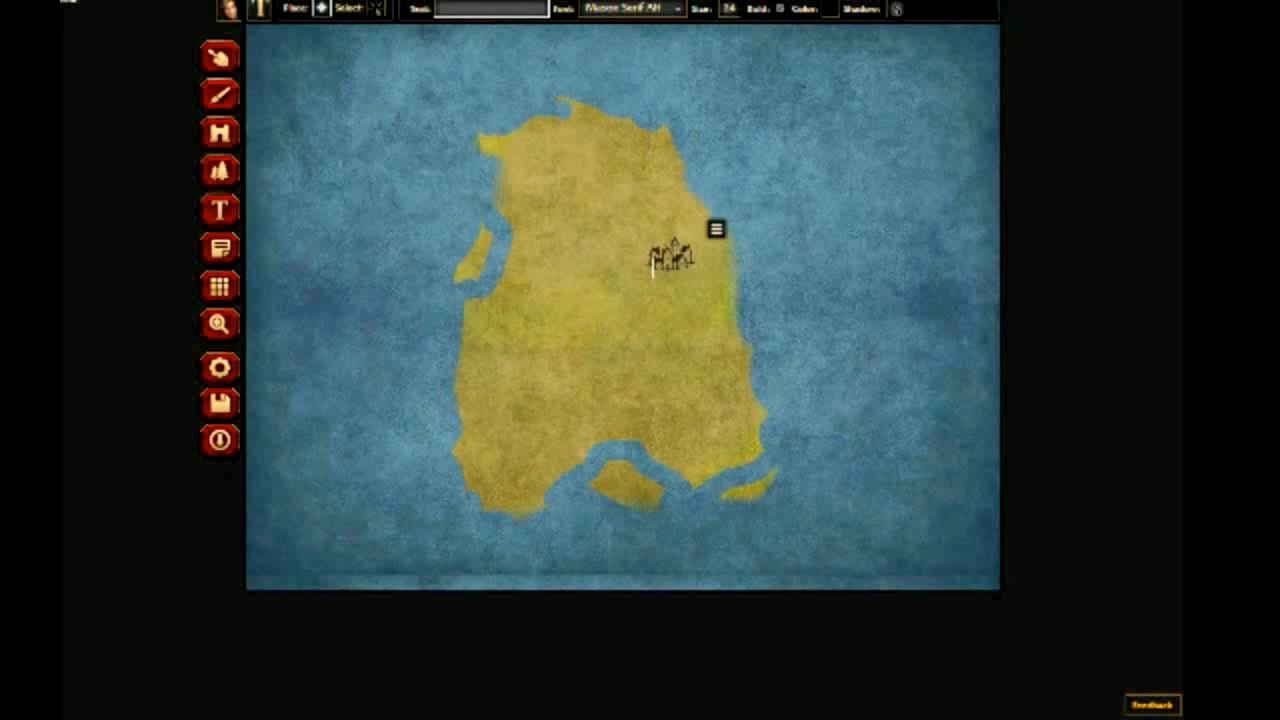
text(Arthurs)
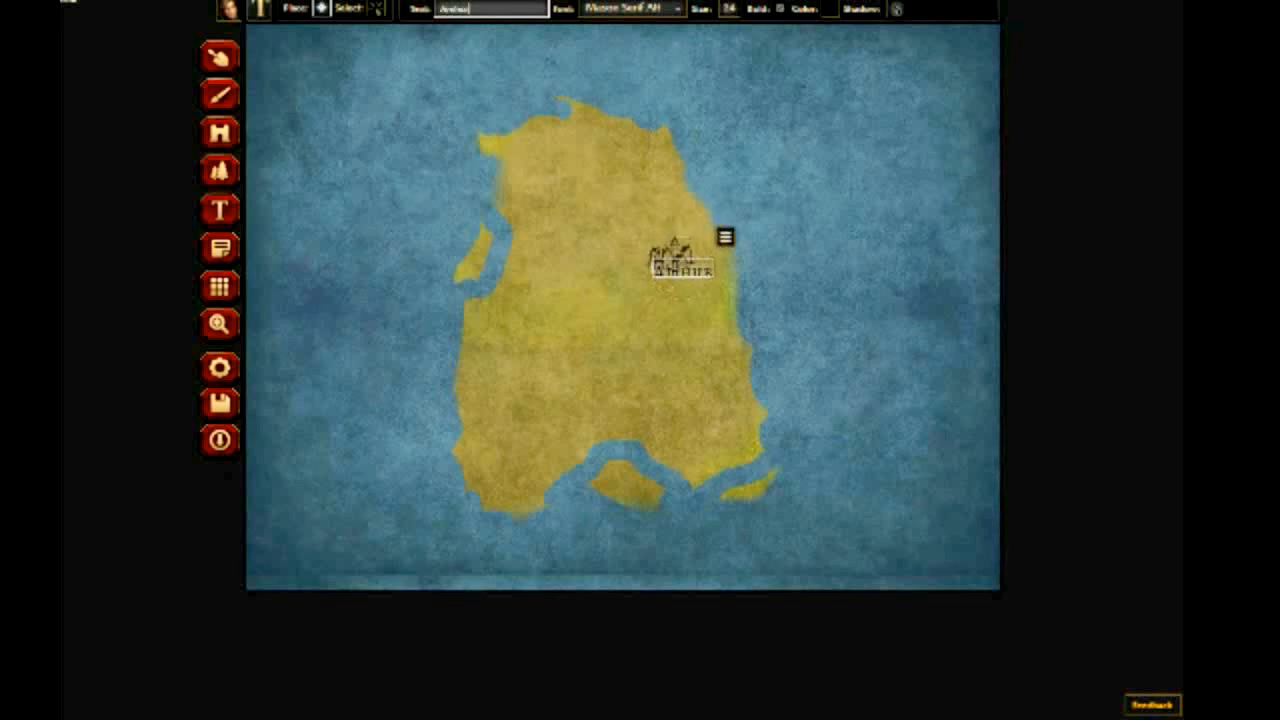
text(t)
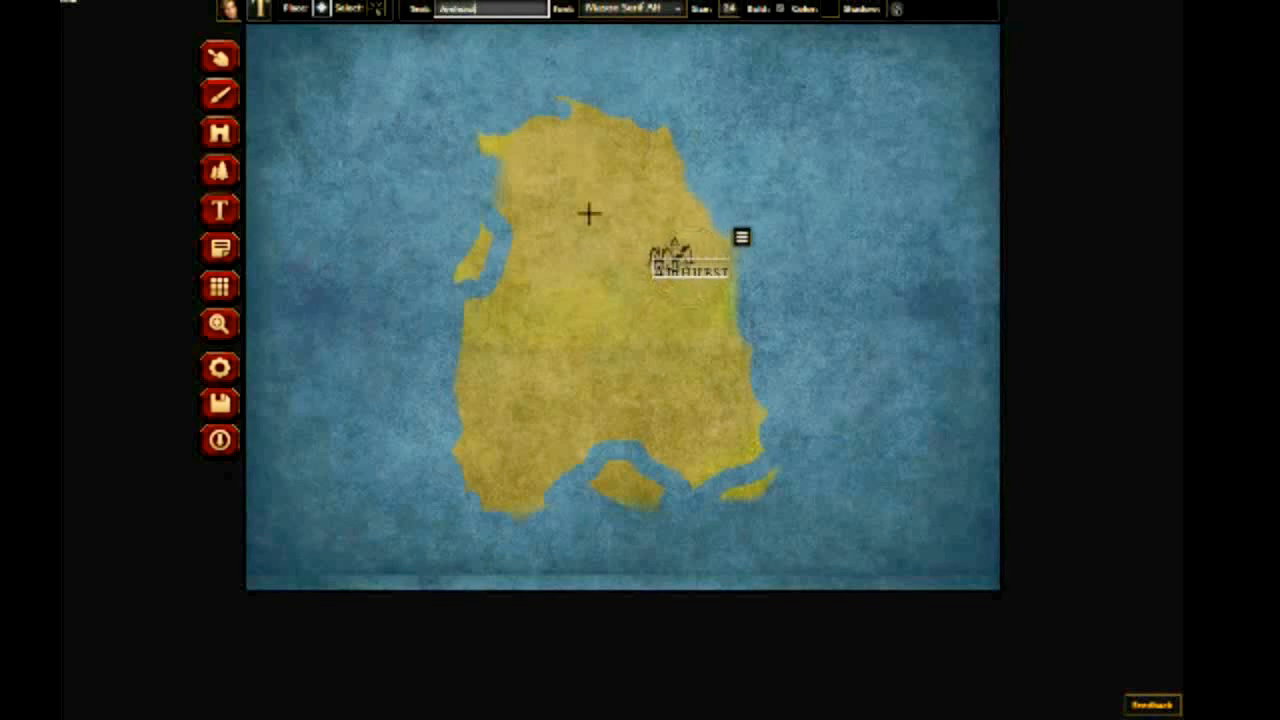
drag(690, 270, 673, 279)
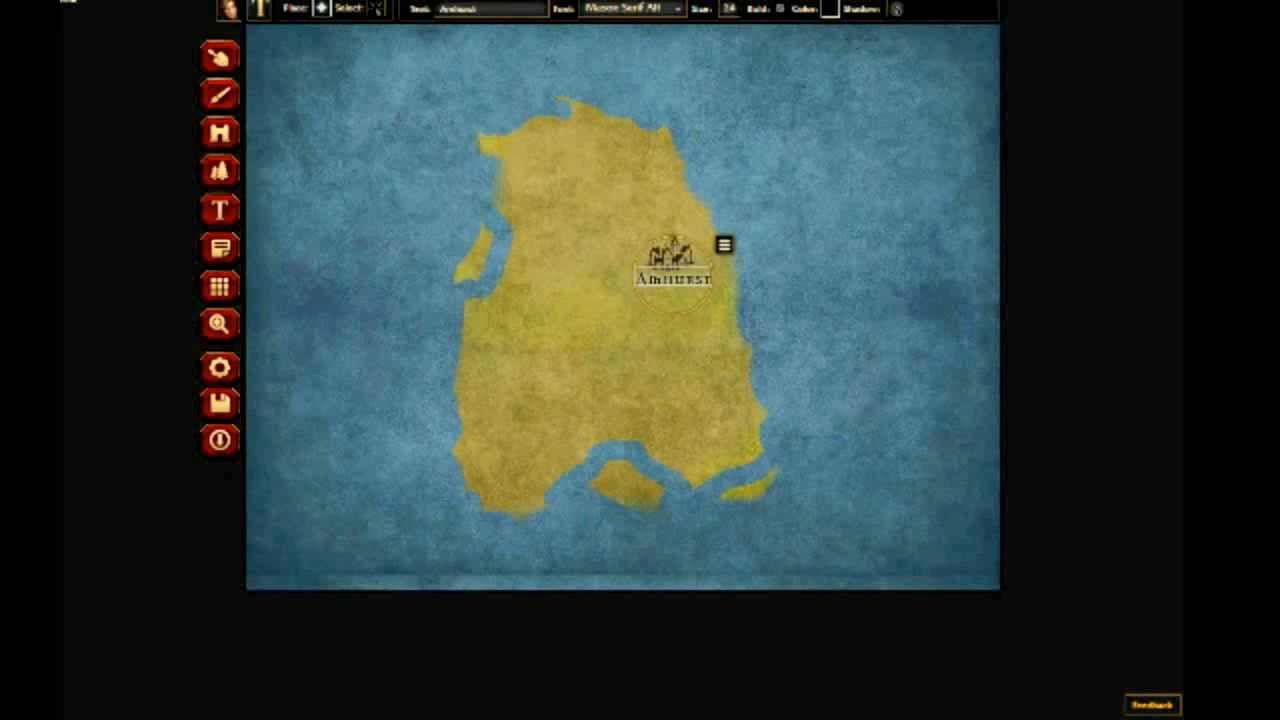
- Make the town label's text white with a black shadow, and move the label slightly closer to the town
click(829, 8)
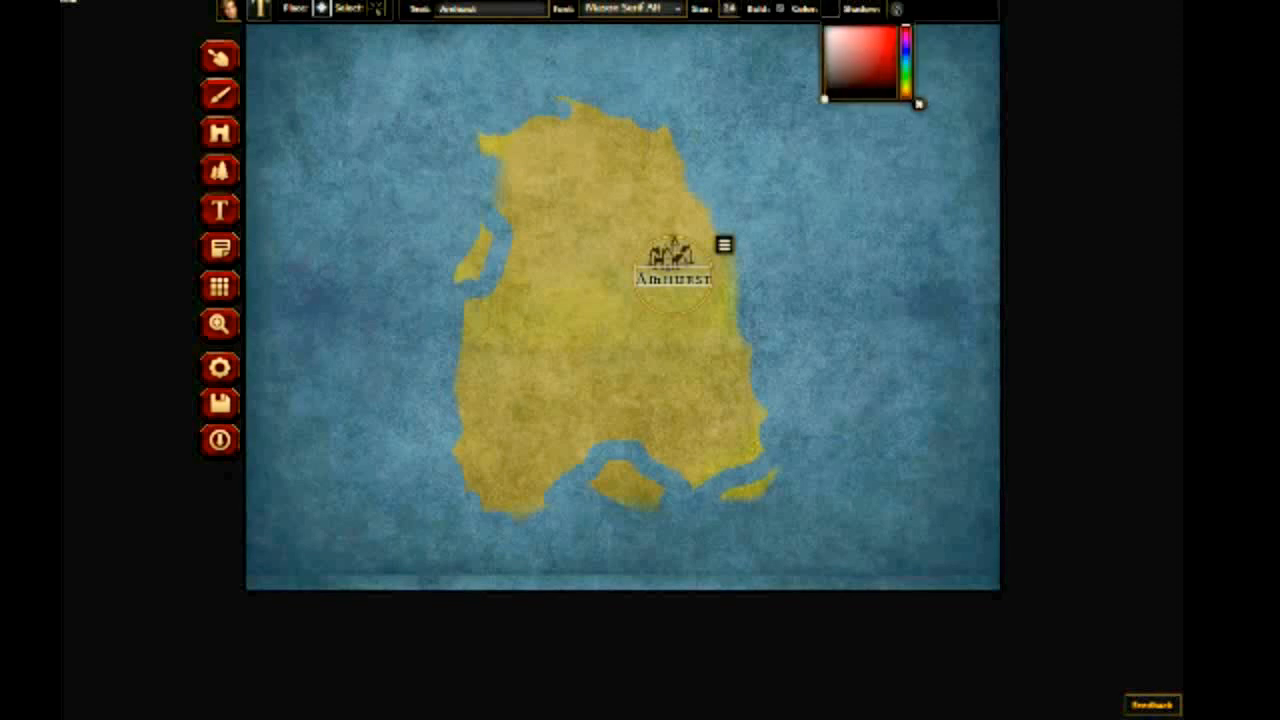
click(827, 30)
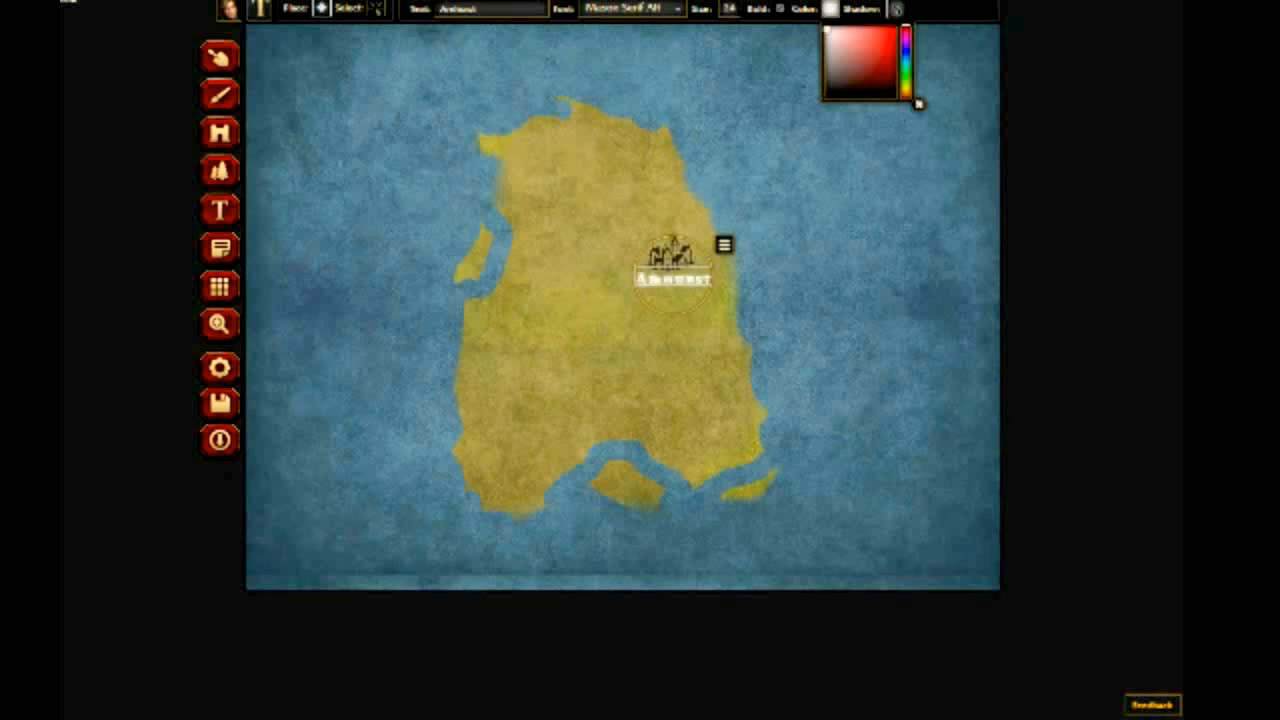
click(896, 9)
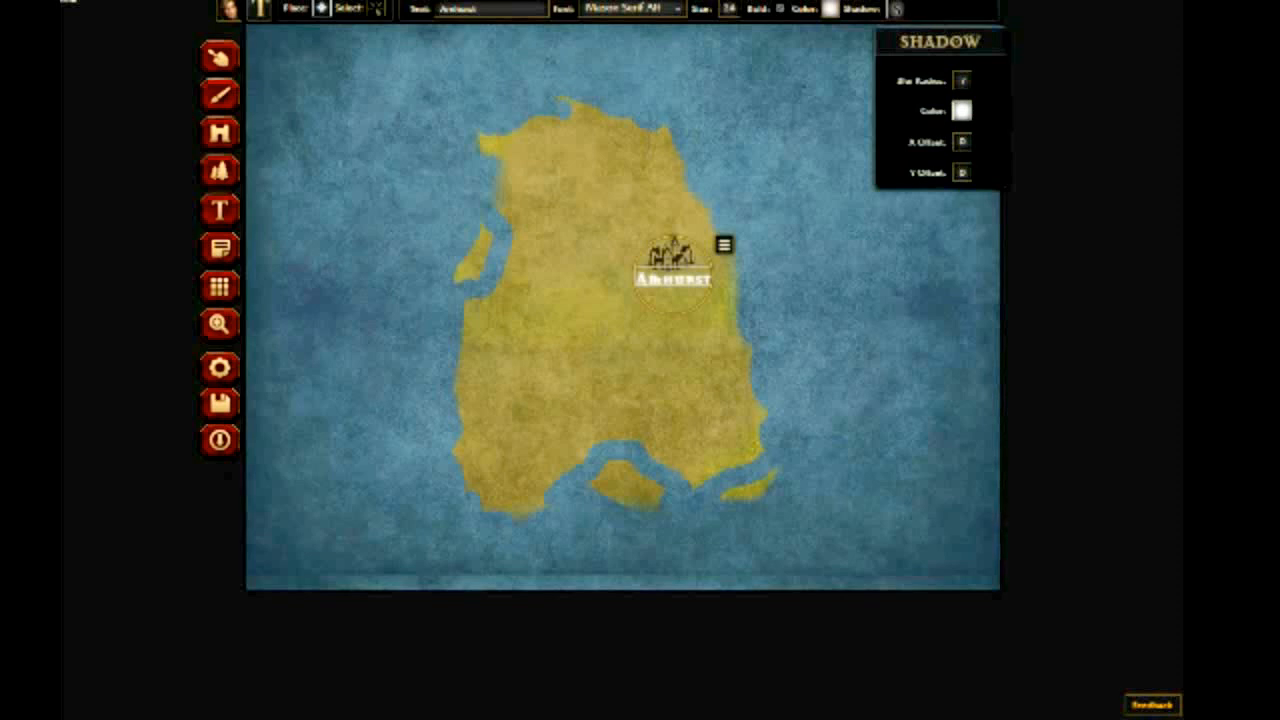
click(961, 110)
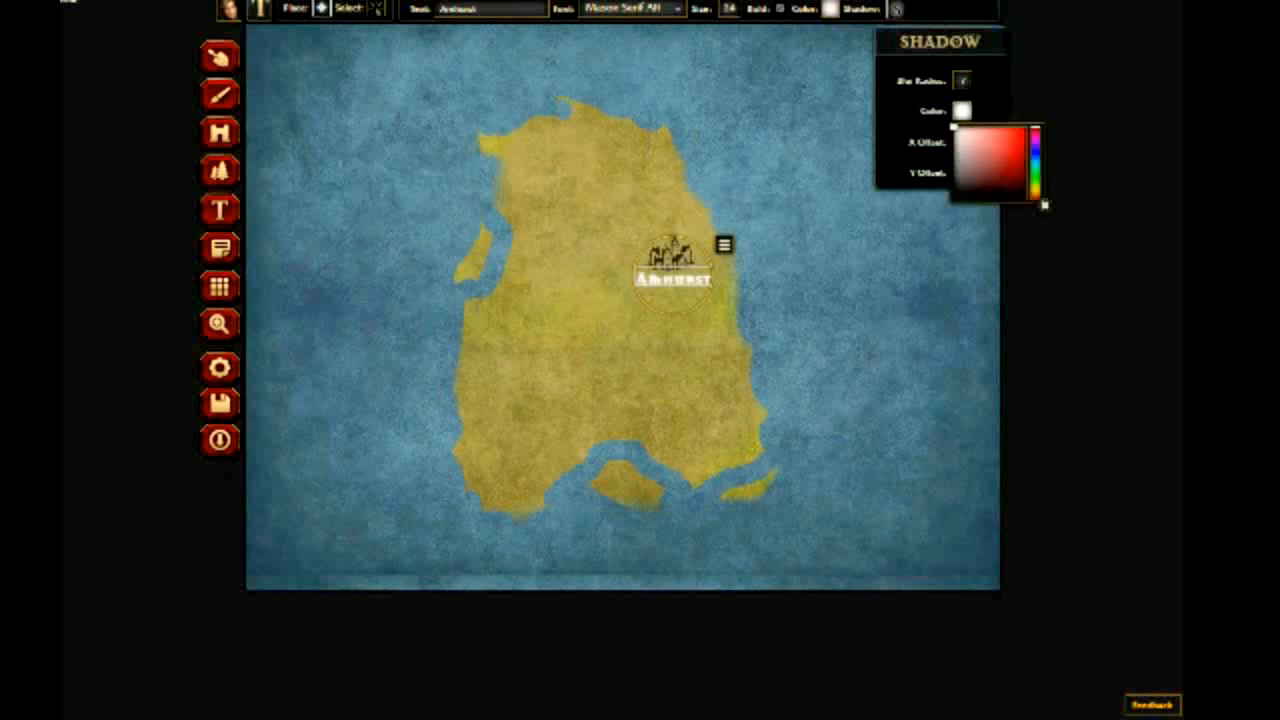
click(957, 197)
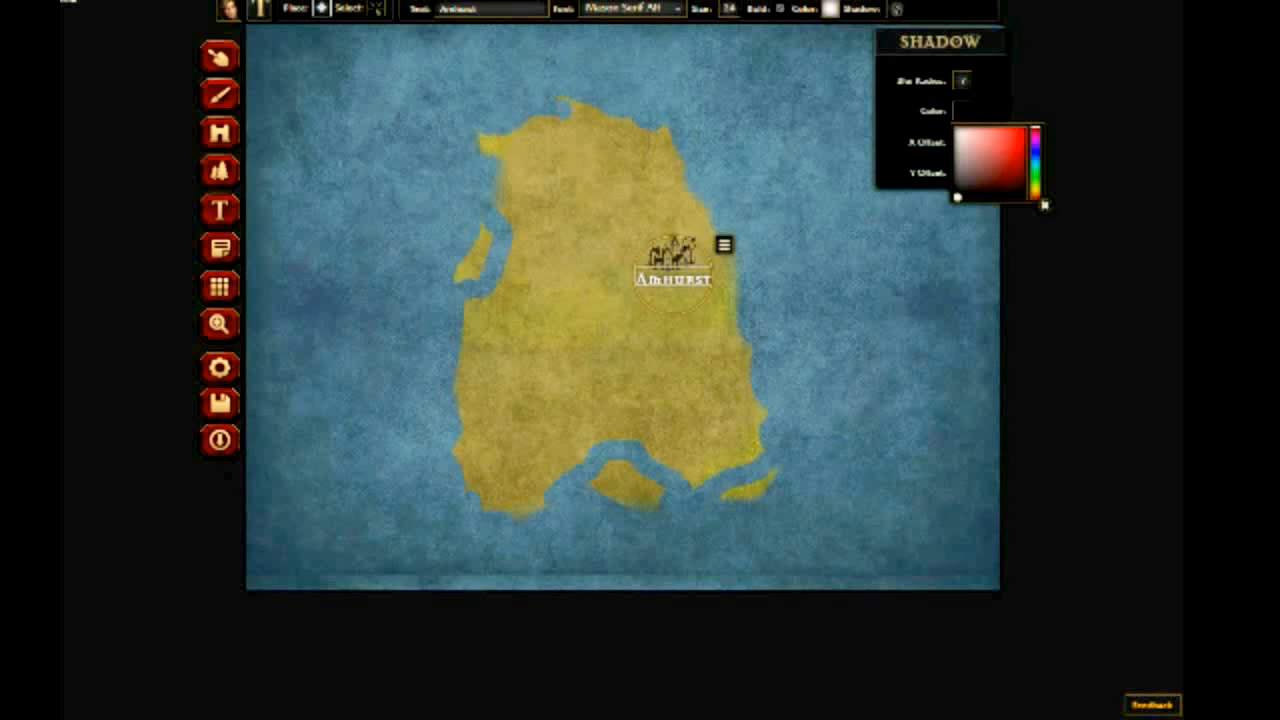
drag(674, 280, 656, 258)
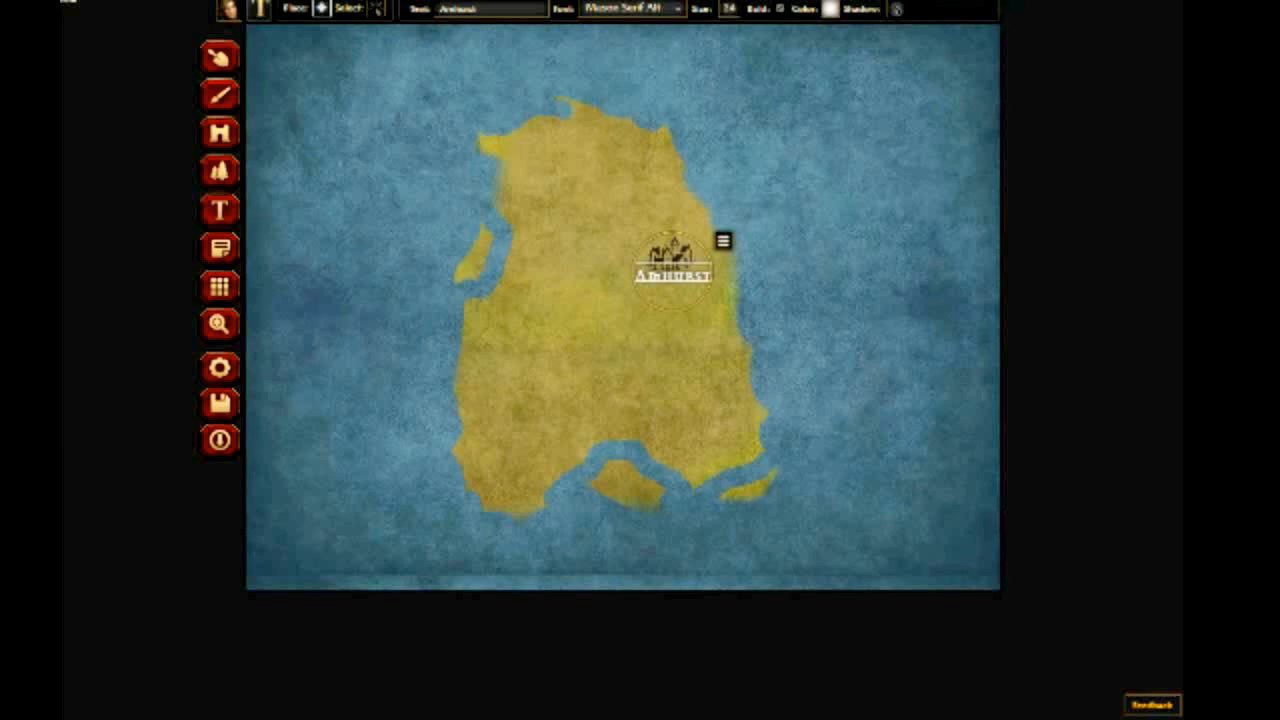
- Place a loose cluster of trees from the Trees pattern just north of the town
click(219, 171)
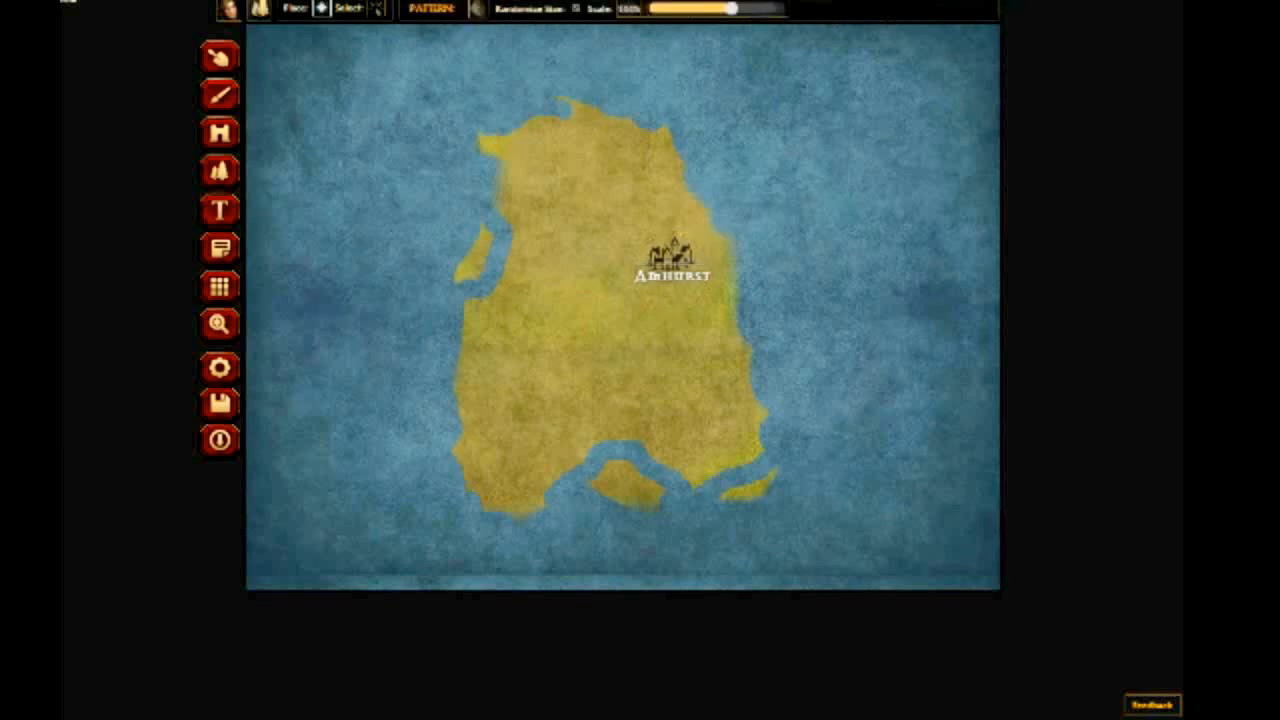
click(478, 9)
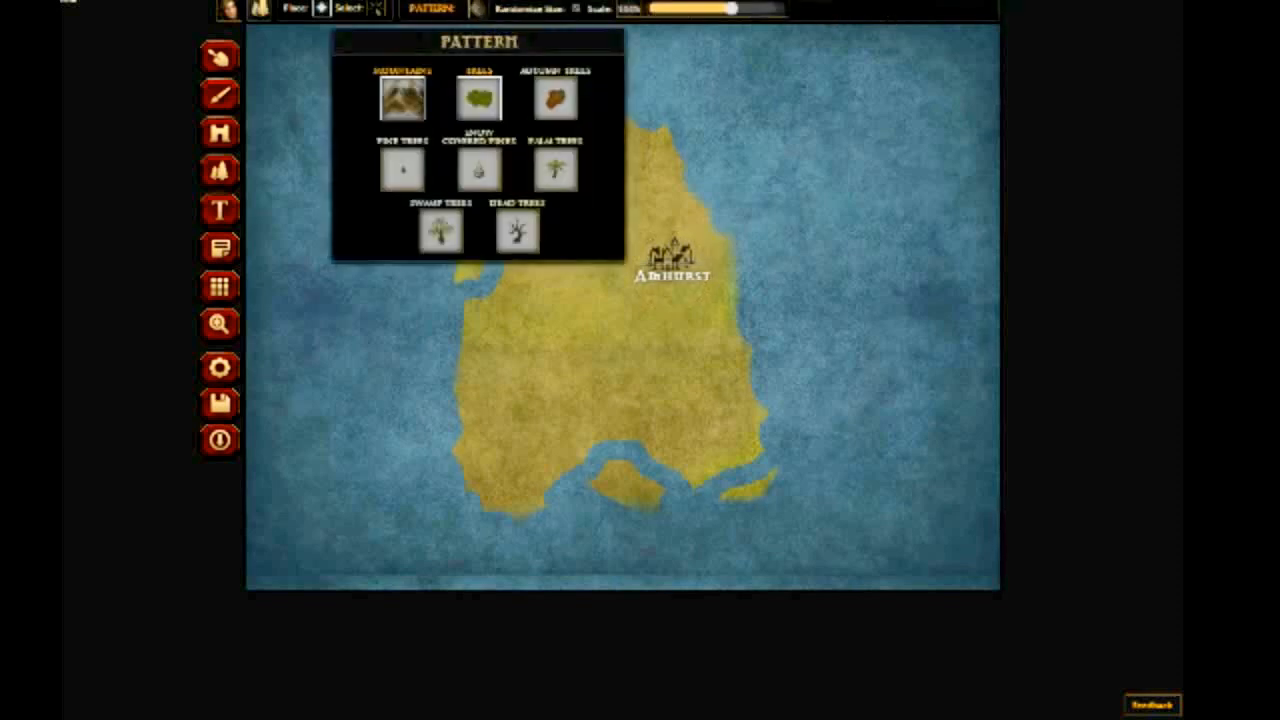
click(479, 99)
click(638, 232)
click(648, 220)
click(658, 226)
click(652, 235)
click(632, 219)
click(638, 207)
click(663, 209)
click(678, 214)
click(666, 220)
click(656, 209)
click(646, 213)
click(644, 199)
click(654, 202)
click(660, 199)
click(679, 202)
click(671, 206)
click(670, 199)
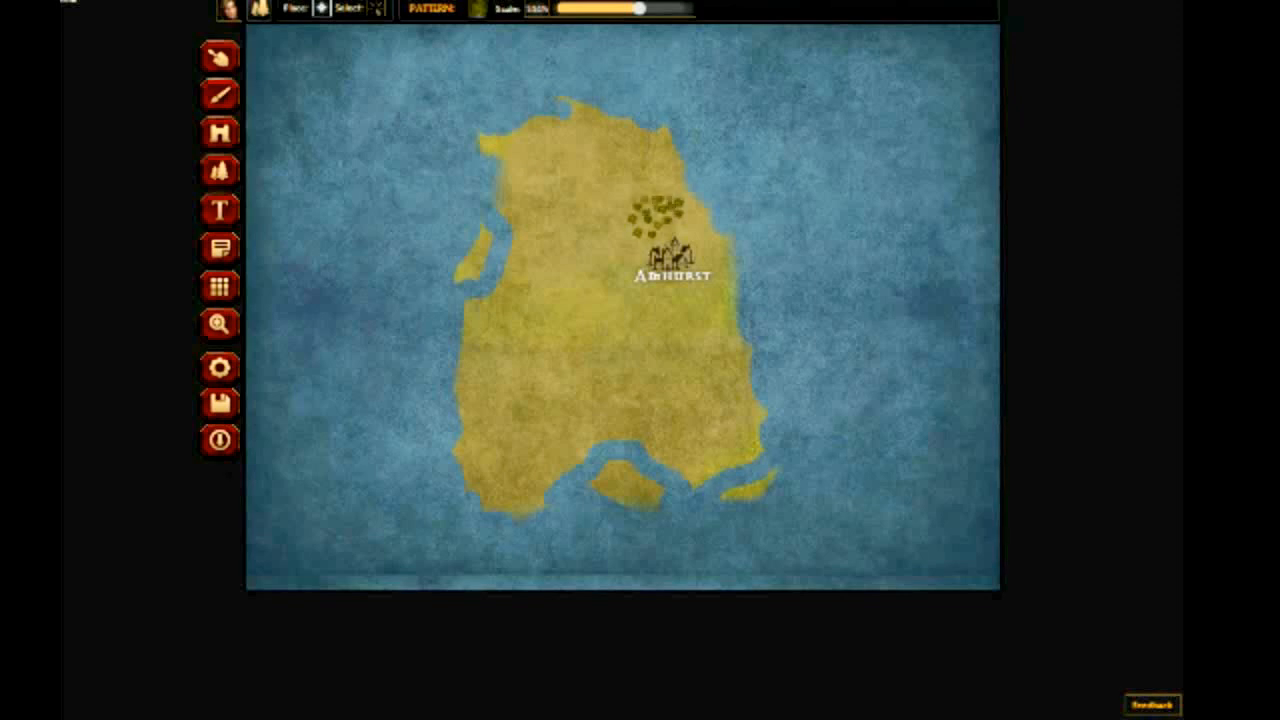
click(639, 243)
click(626, 234)
- Increase the pattern scale and stamp dense trees around the grove's northern, eastern and western edges to form a forest
drag(639, 8, 681, 8)
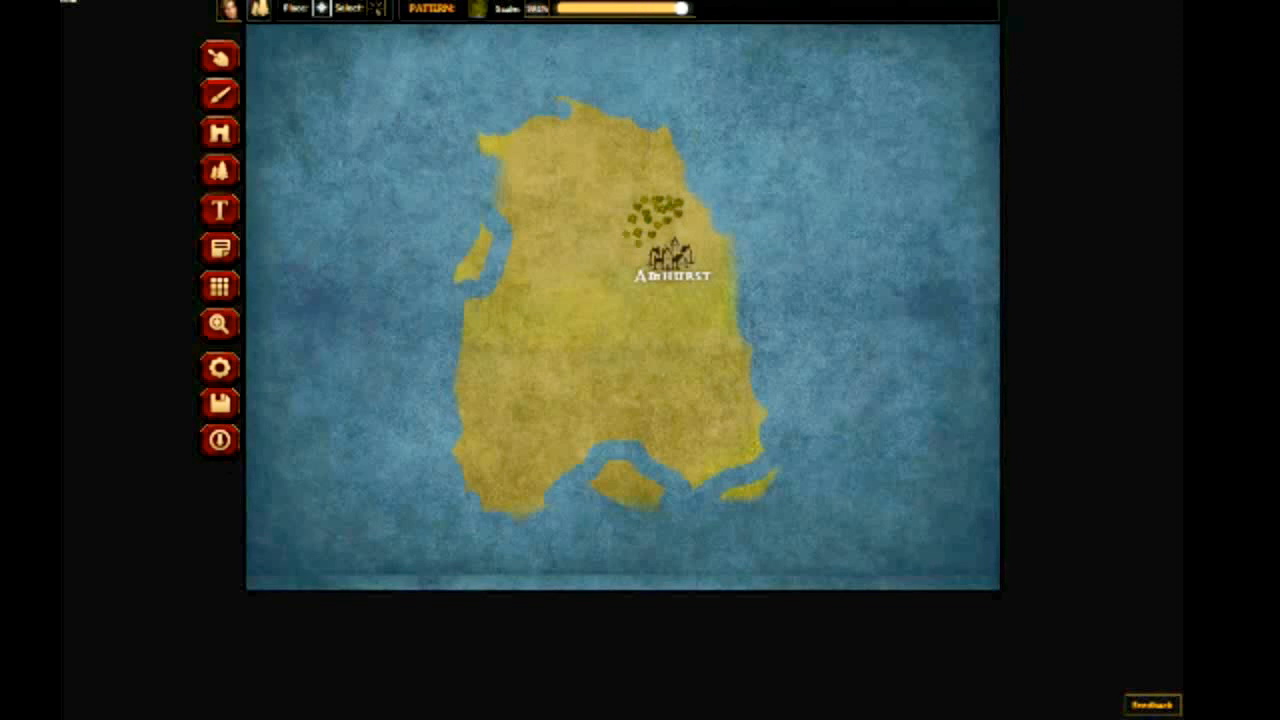
click(646, 186)
click(682, 222)
click(689, 215)
click(689, 205)
click(684, 190)
click(677, 187)
click(672, 186)
click(663, 186)
click(655, 185)
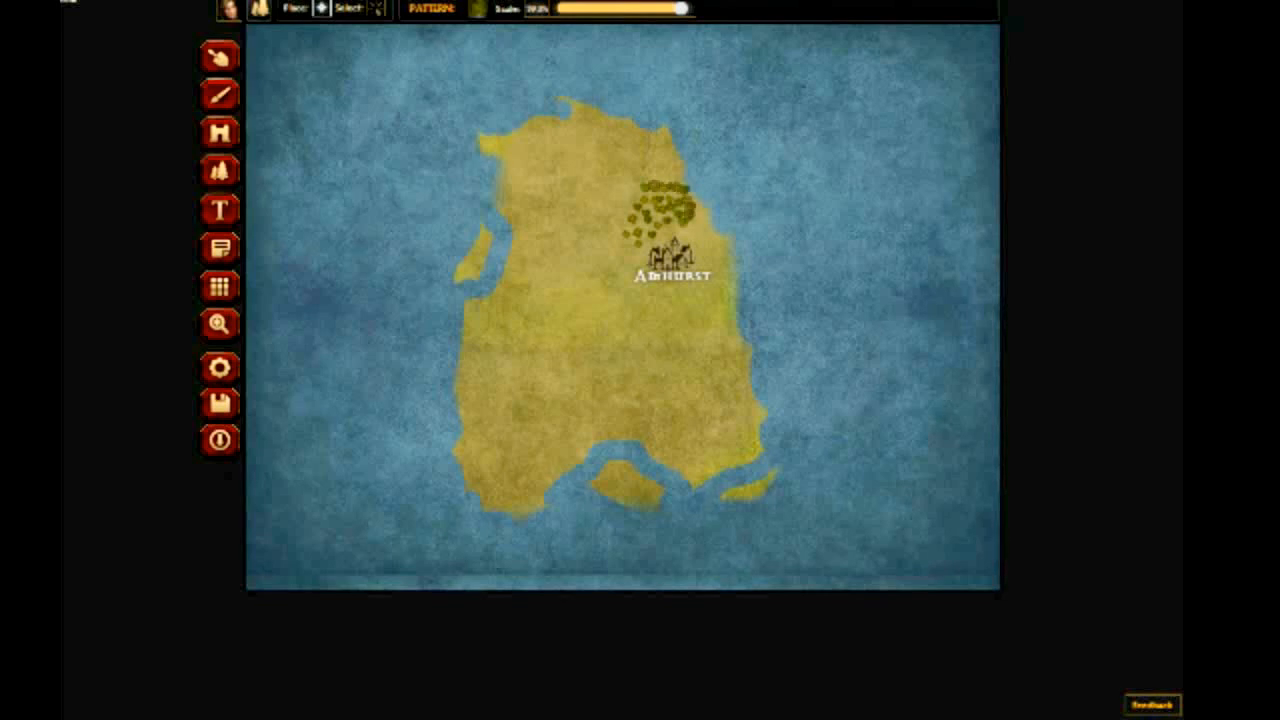
click(638, 190)
click(633, 196)
click(627, 199)
click(623, 192)
click(624, 184)
click(632, 181)
click(642, 175)
click(650, 169)
click(653, 165)
click(669, 168)
click(683, 182)
click(669, 178)
click(663, 176)
click(654, 176)
click(646, 177)
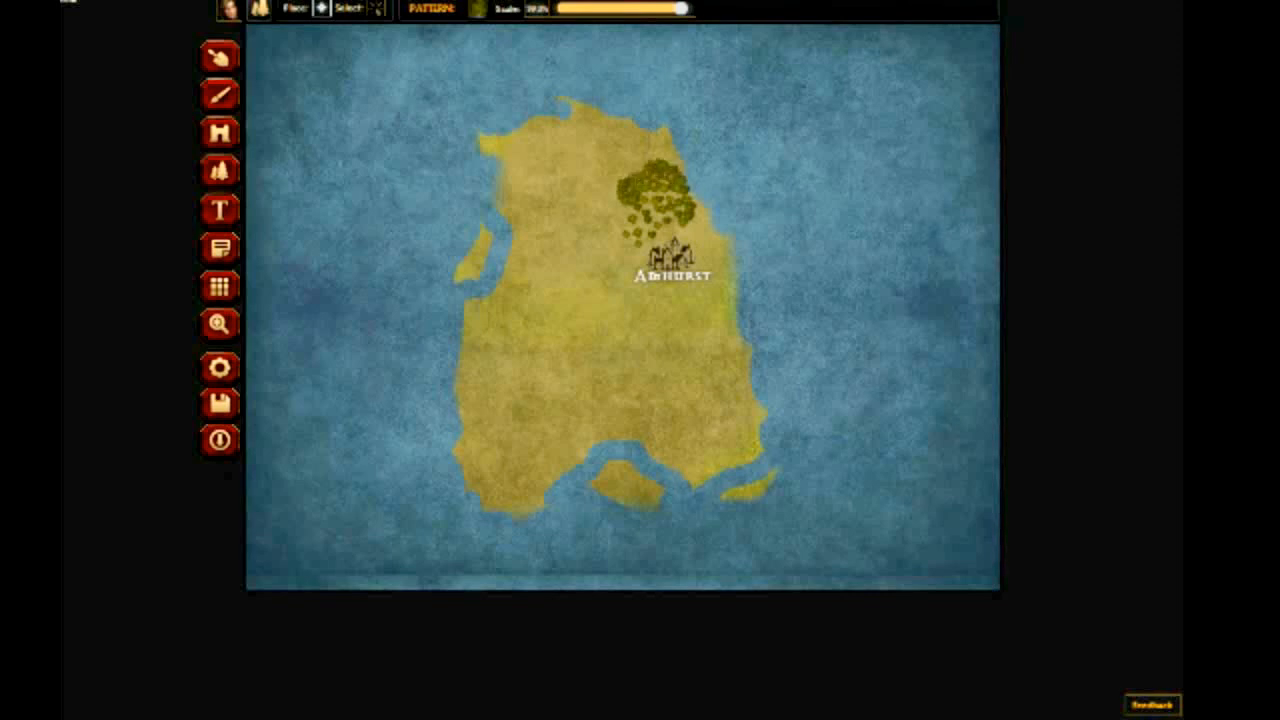
click(697, 217)
click(681, 209)
click(671, 194)
click(621, 177)
click(622, 170)
click(628, 167)
click(636, 165)
click(643, 164)
click(648, 157)
click(654, 157)
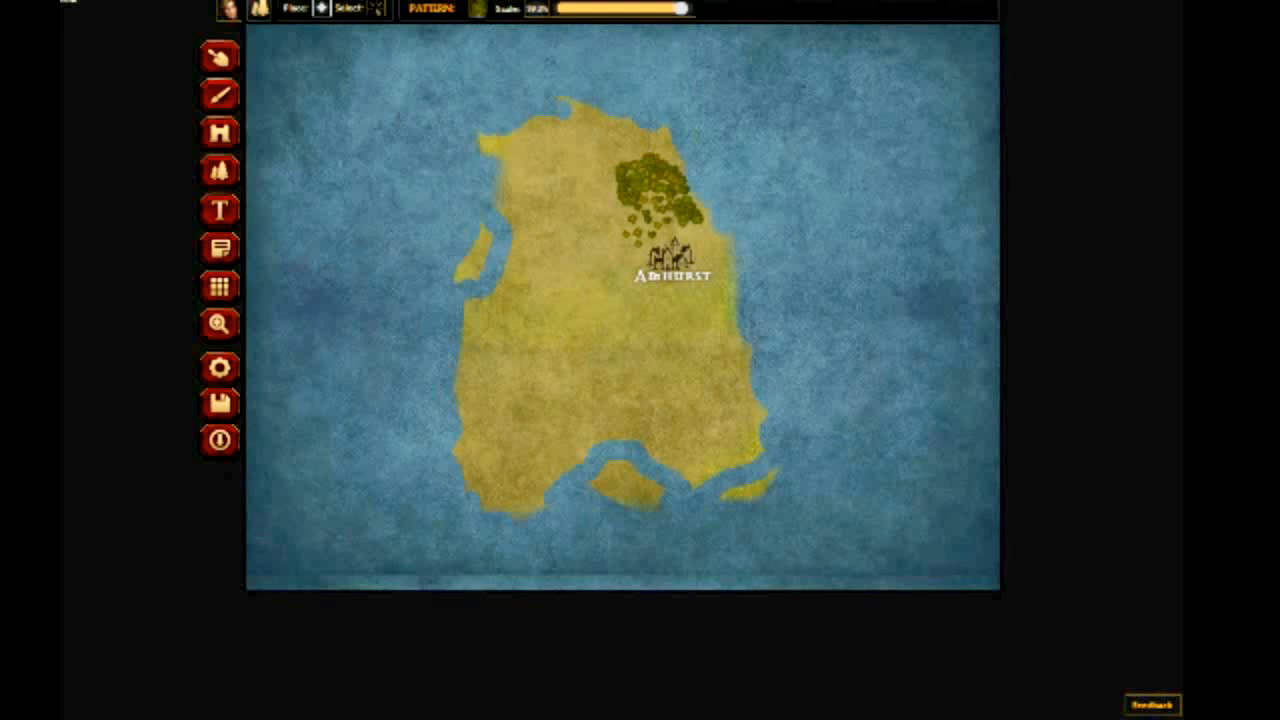
- Paint the ground beneath the forest north of the town with the Forest brush texture
click(220, 95)
click(398, 9)
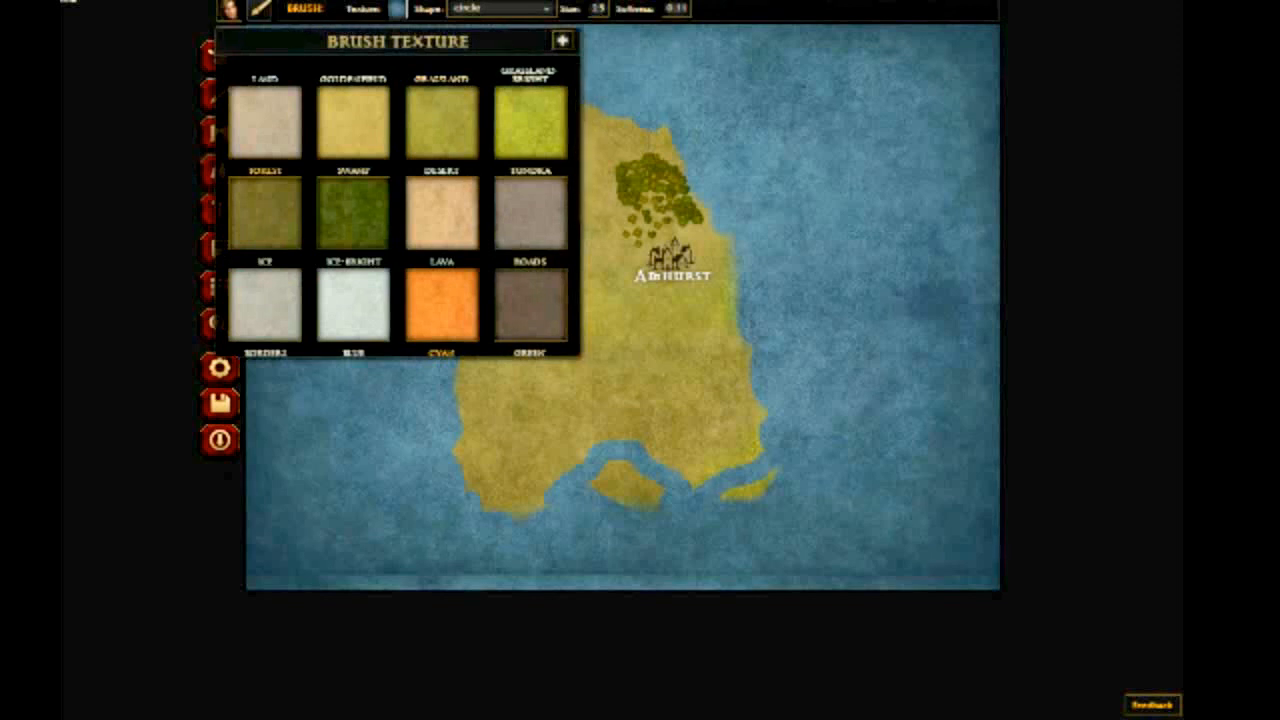
click(281, 214)
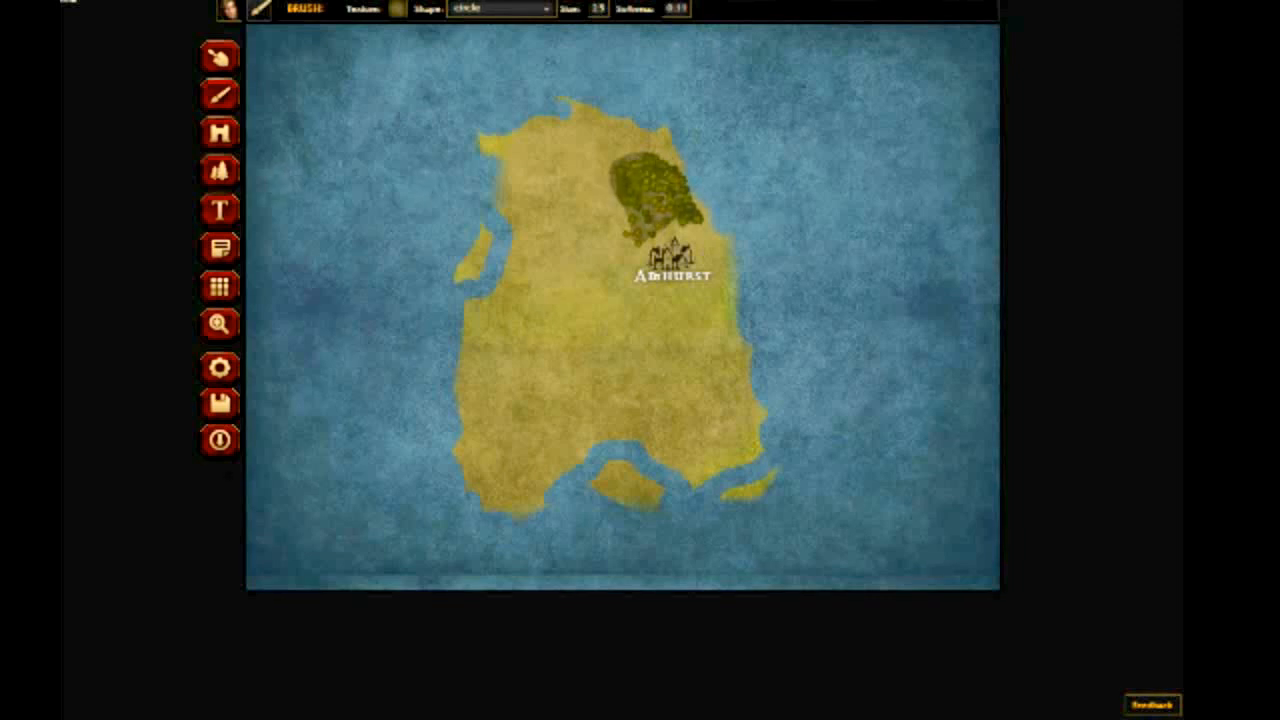
- Paint a swamp area over the landmass's southwestern corner with the Swamp brush texture
click(398, 8)
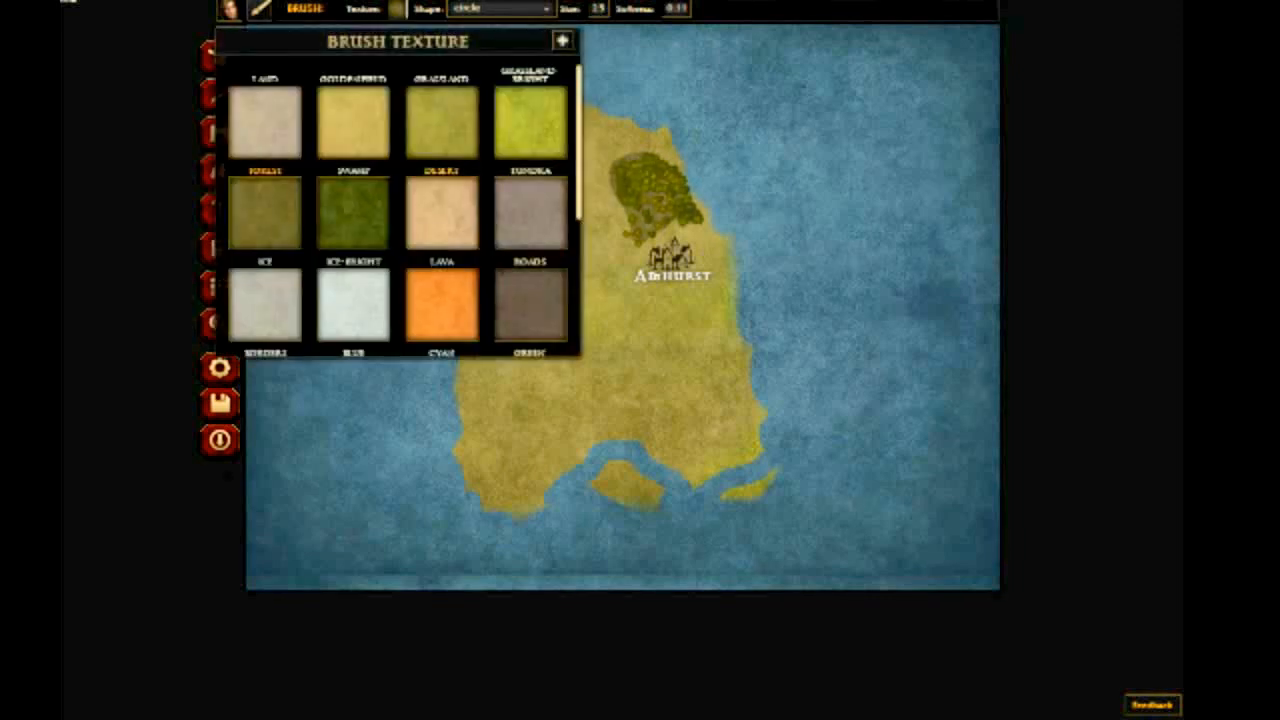
click(345, 210)
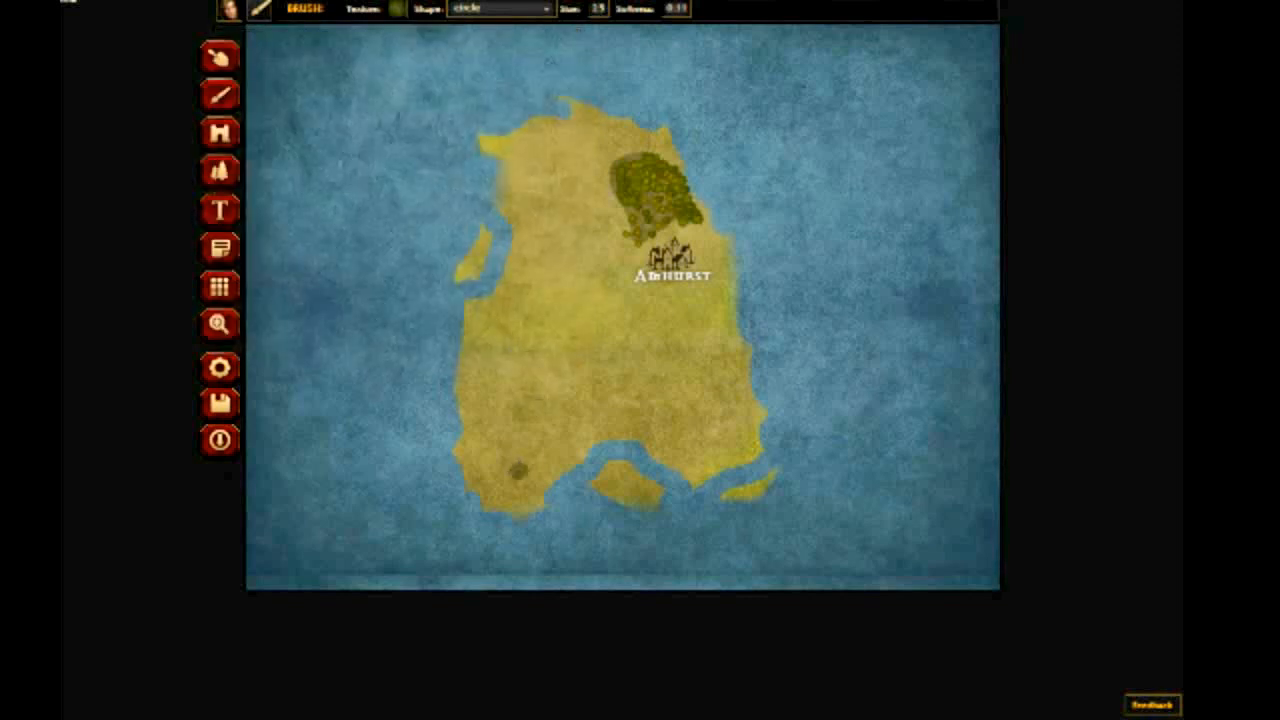
mouse_move(521, 388)
mouse_down()
mouse_move(510, 444)
mouse_move(580, 450)
mouse_move(517, 501)
mouse_move(487, 492)
mouse_move(475, 397)
mouse_move(523, 388)
mouse_move(488, 413)
mouse_move(494, 443)
mouse_move(515, 448)
mouse_move(494, 463)
mouse_move(527, 475)
mouse_move(510, 453)
mouse_move(523, 490)
mouse_move(505, 456)
mouse_move(560, 451)
mouse_move(527, 471)
mouse_move(505, 451)
mouse_move(491, 395)
mouse_move(523, 388)
mouse_move(463, 453)
mouse_move(495, 433)
mouse_move(538, 447)
mouse_up()
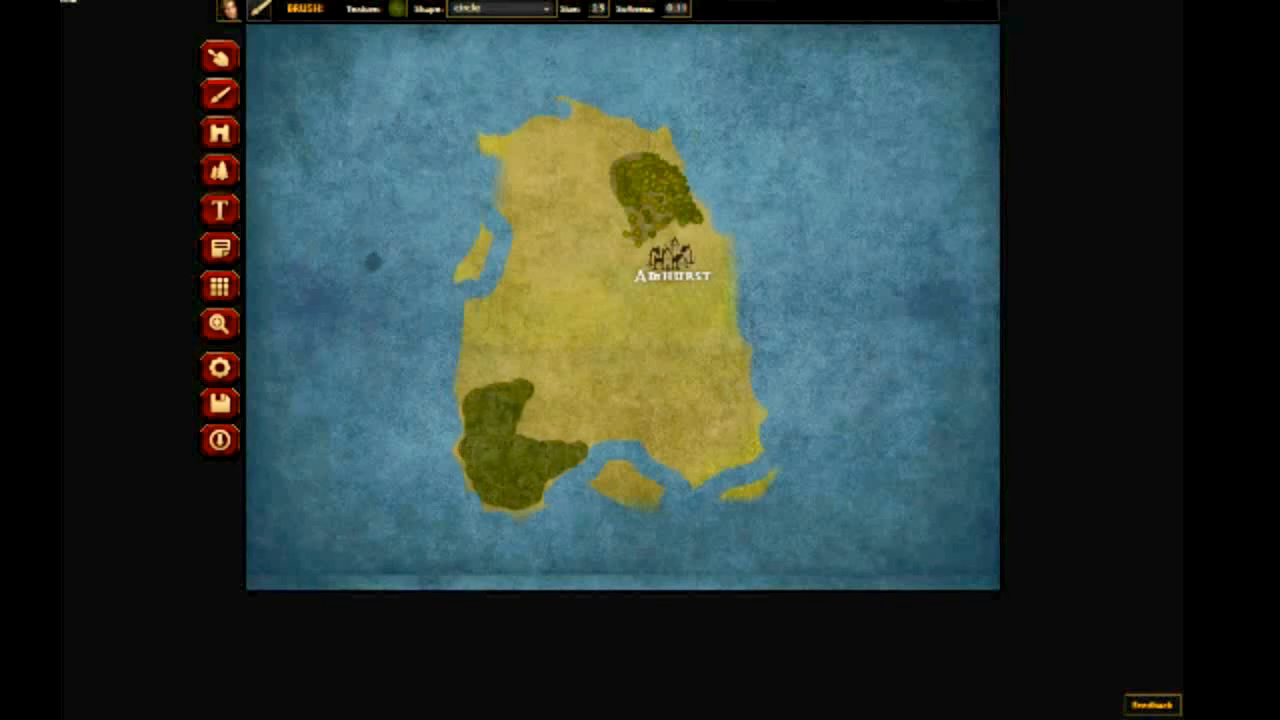
- Scatter several Swamp Trees across the southwestern swamp
click(220, 170)
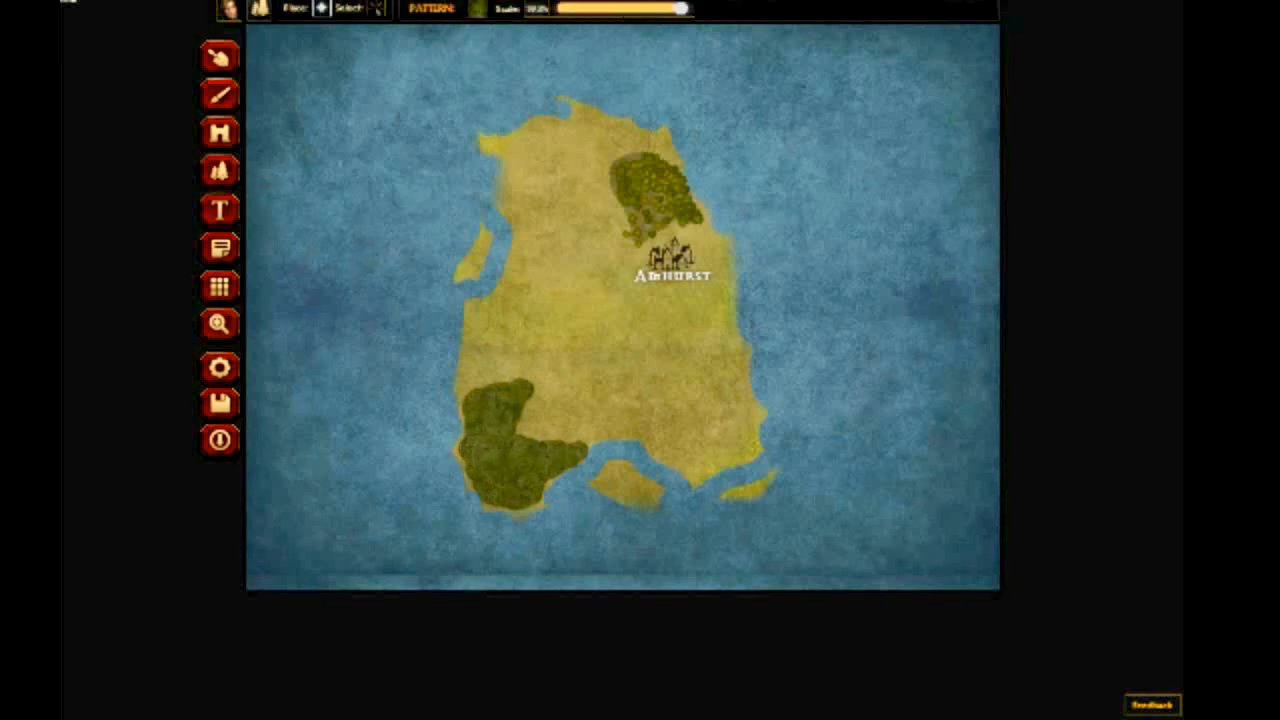
click(478, 8)
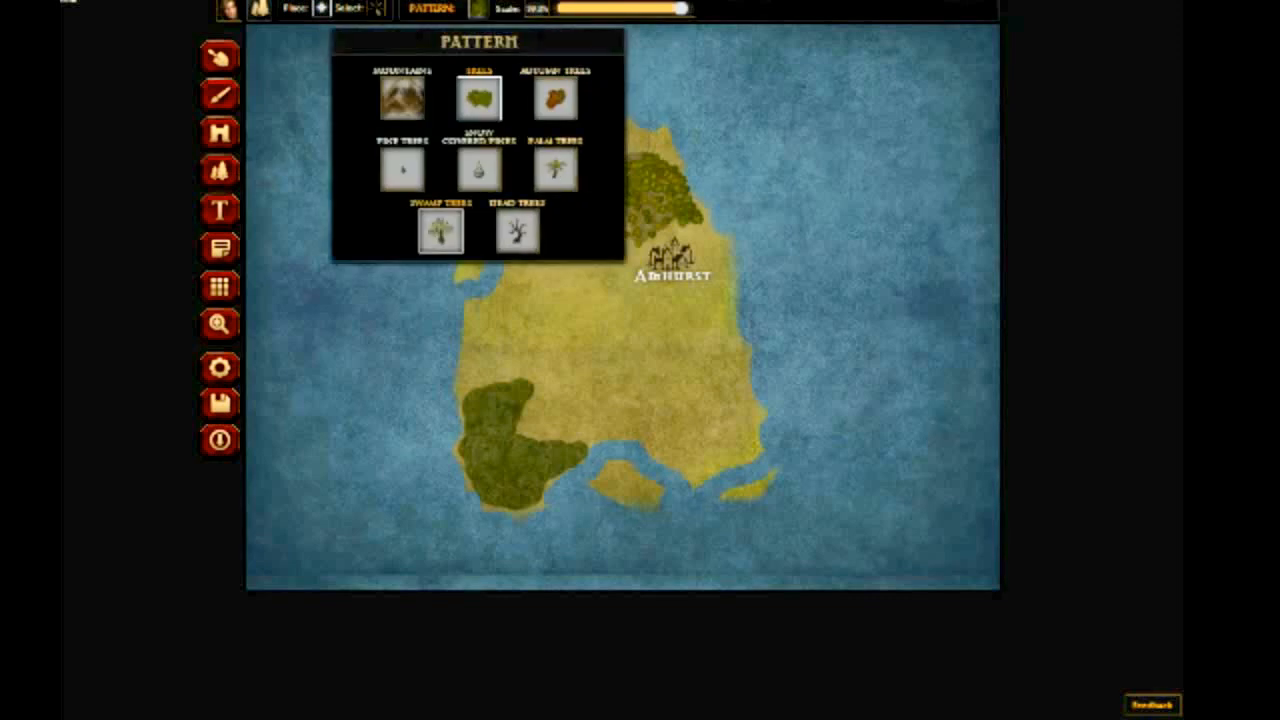
click(440, 230)
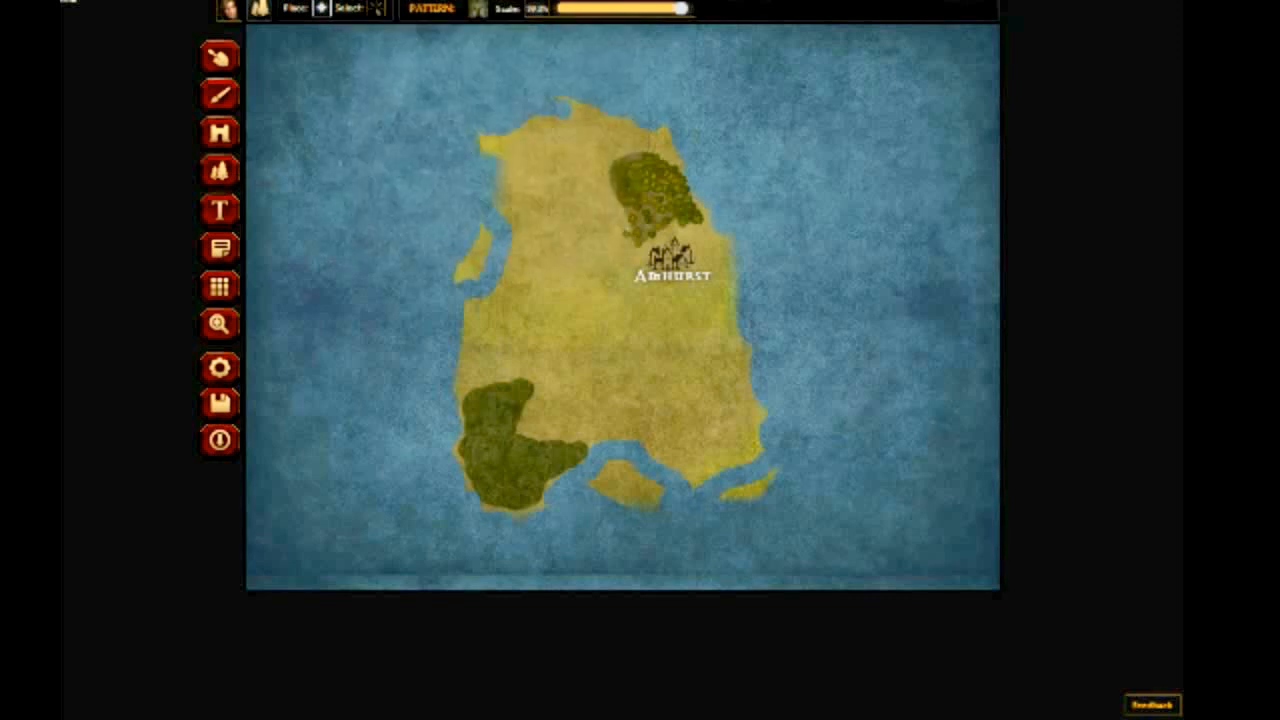
click(525, 460)
click(493, 438)
click(480, 400)
click(504, 392)
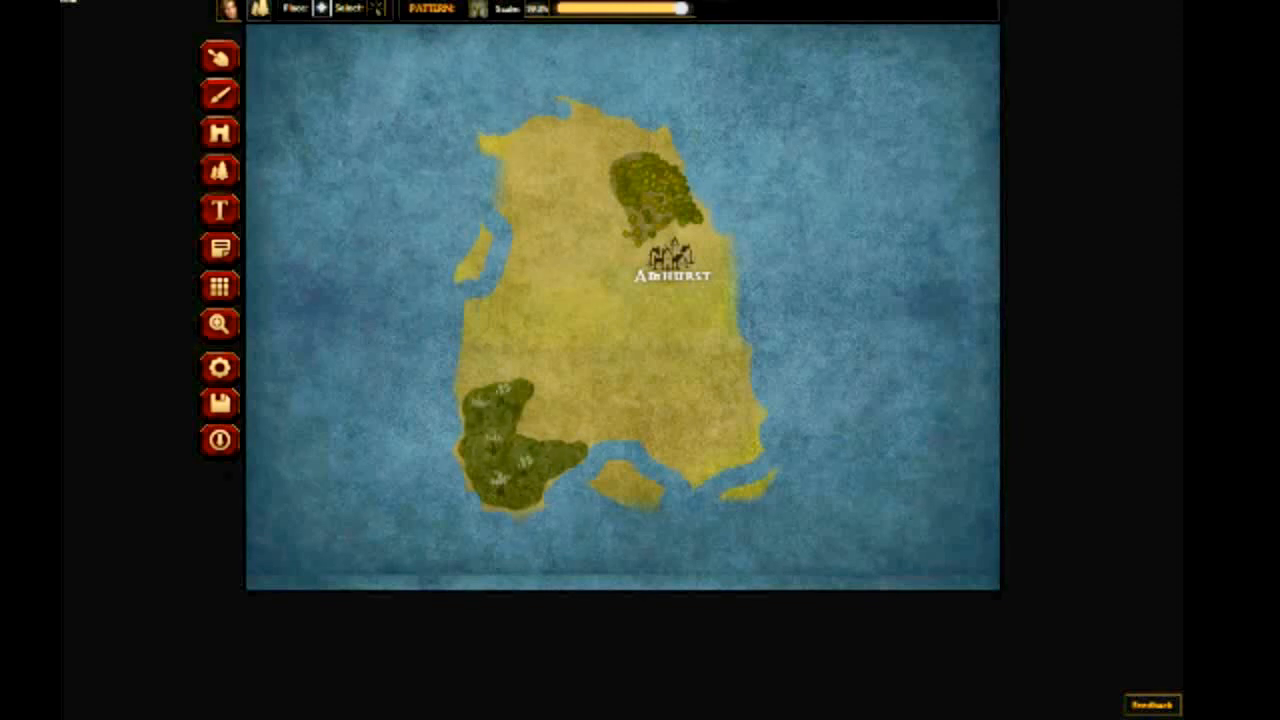
- Add a few Dead Trees among the swamp trees in the southwestern swamp
click(478, 9)
click(517, 232)
click(473, 462)
click(552, 452)
click(507, 417)
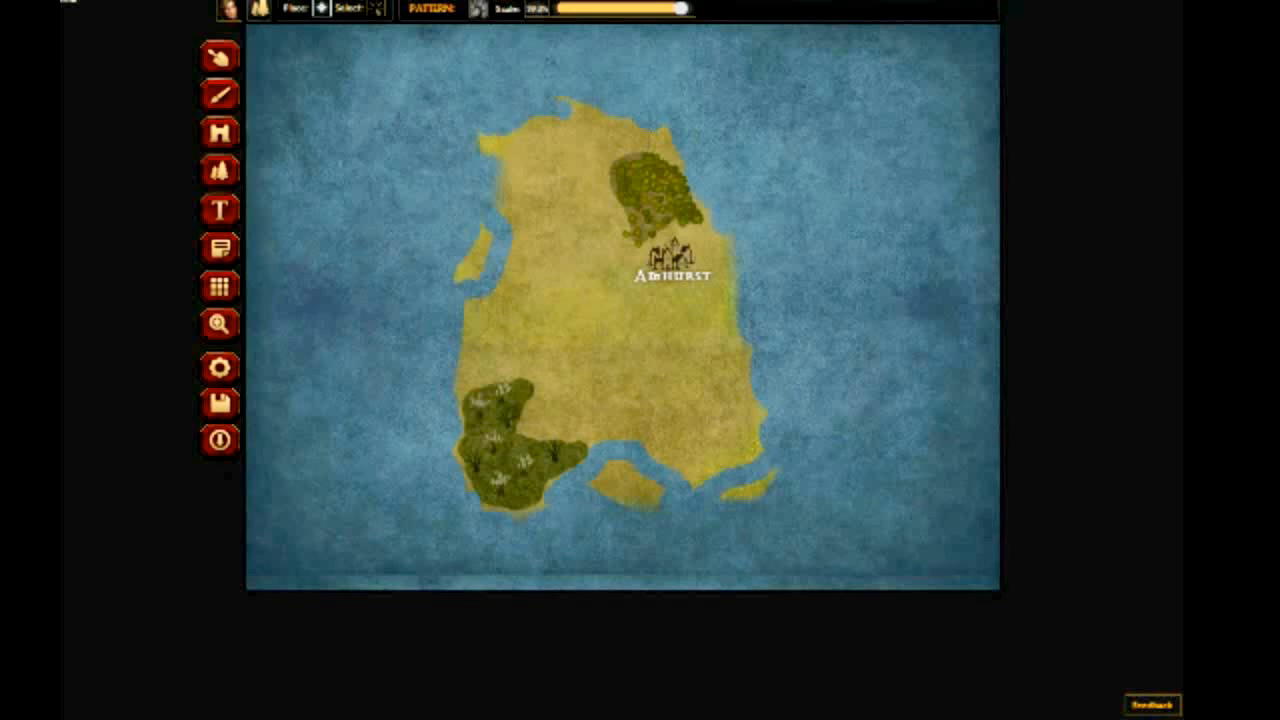
- Switch the pattern tool to selection mode and box-select all the trees in the southwestern swamp
click(478, 9)
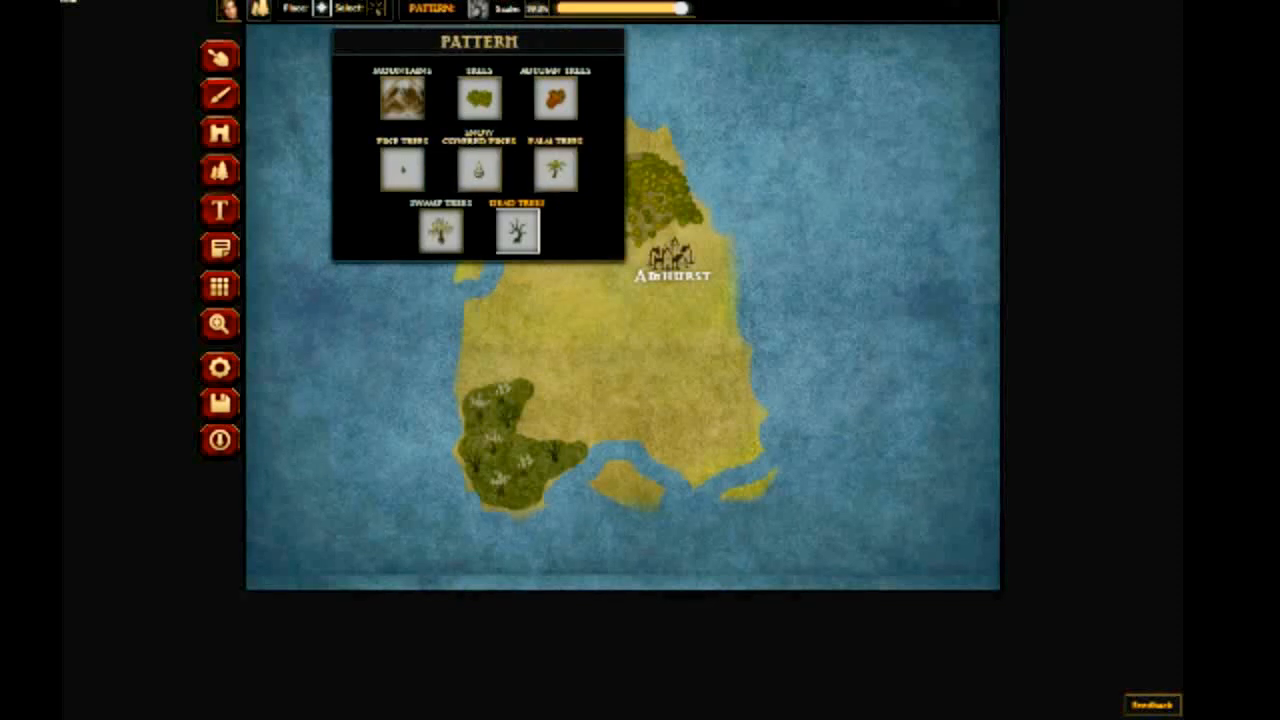
click(478, 9)
click(376, 8)
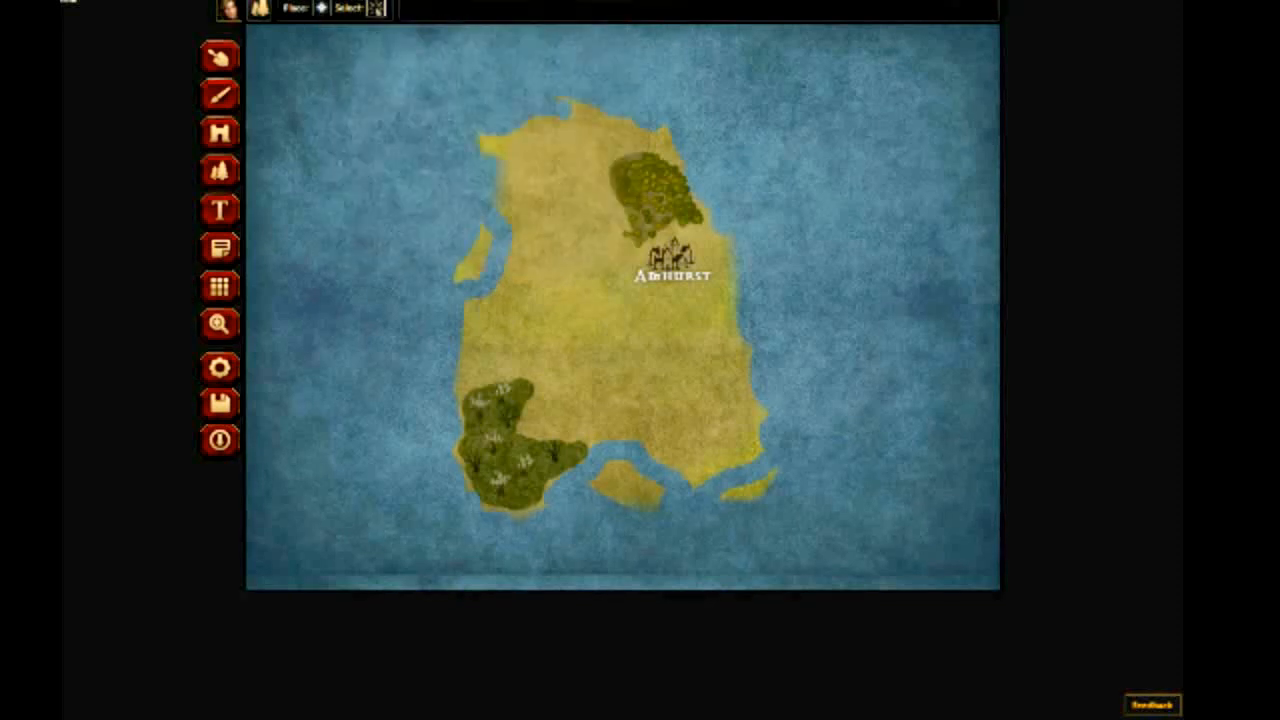
click(508, 418)
click(566, 330)
drag(566, 330, 462, 478)
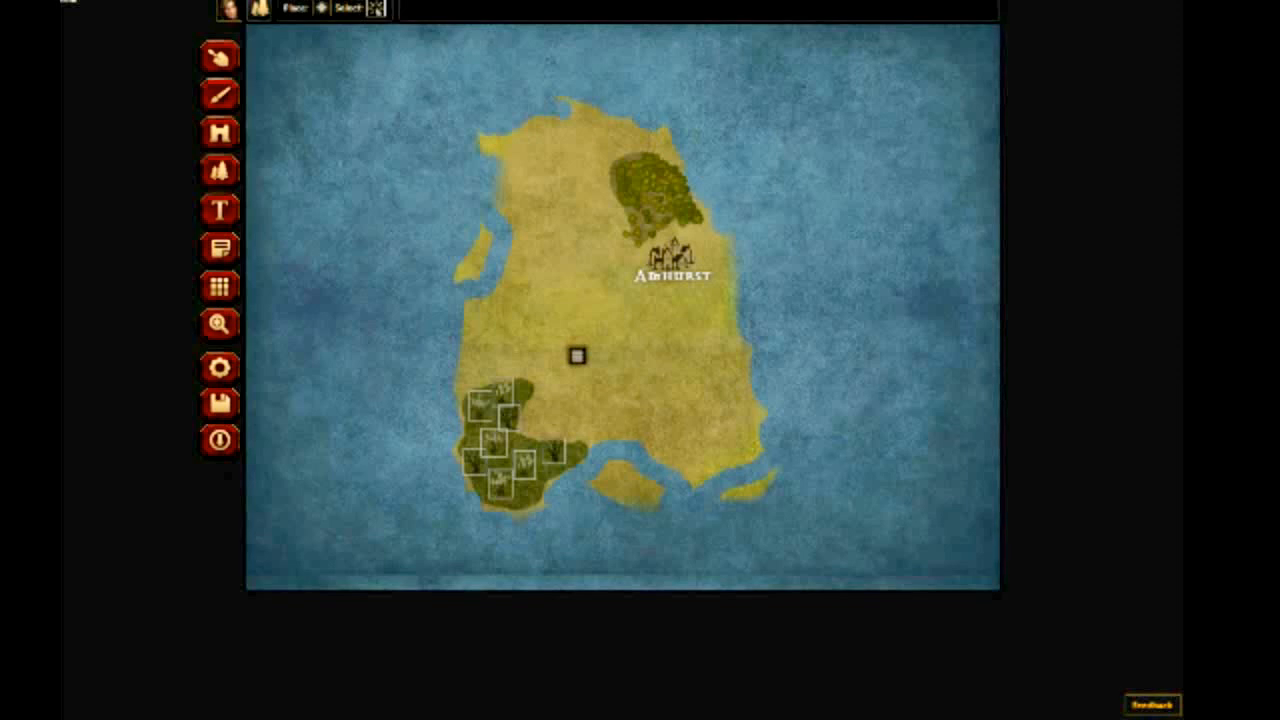
- Reselect all the trees in the southwestern swamp and view the options available for the group, leaving the trees in place
mouse_move(568, 466)
mouse_down()
mouse_move(556, 400)
mouse_move(544, 412)
mouse_up()
mouse_move(592, 356)
mouse_down()
mouse_move(524, 380)
mouse_move(464, 516)
mouse_up()
click(577, 356)
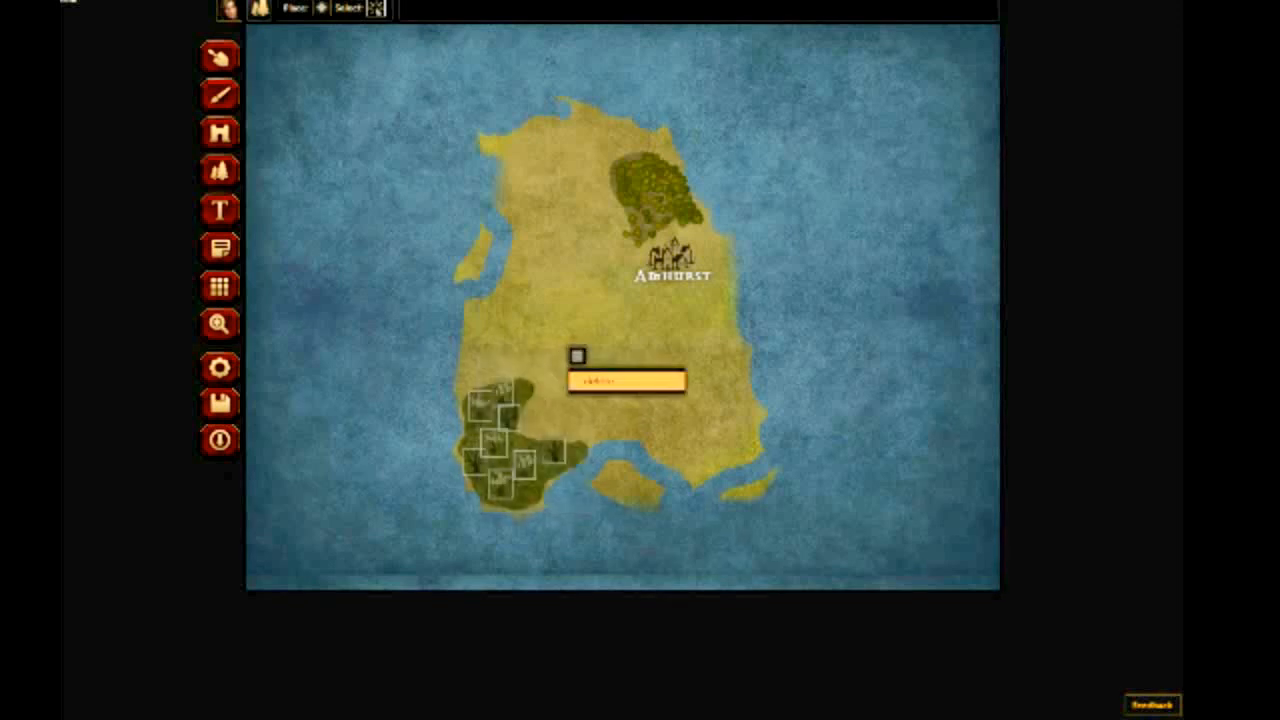
click(622, 420)
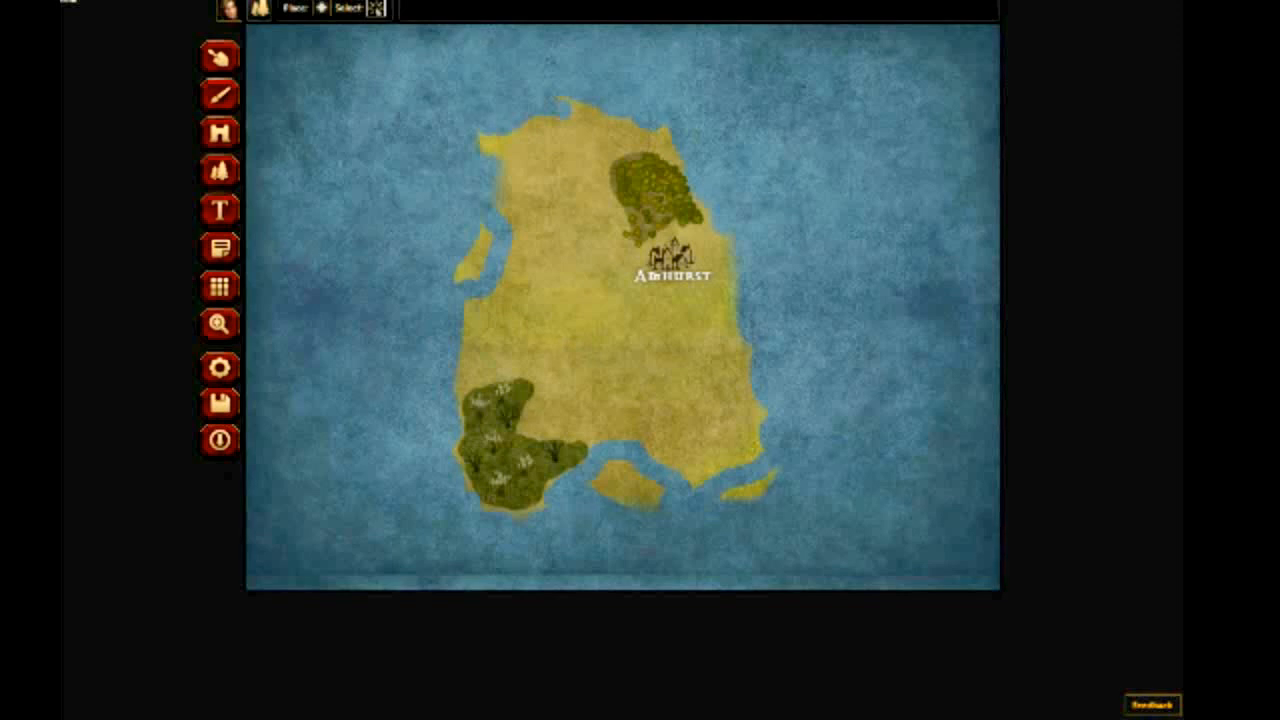
- Place three Village 1 objects around the town of Amhurst: one to the south, one to the east and one to the southwest
click(321, 8)
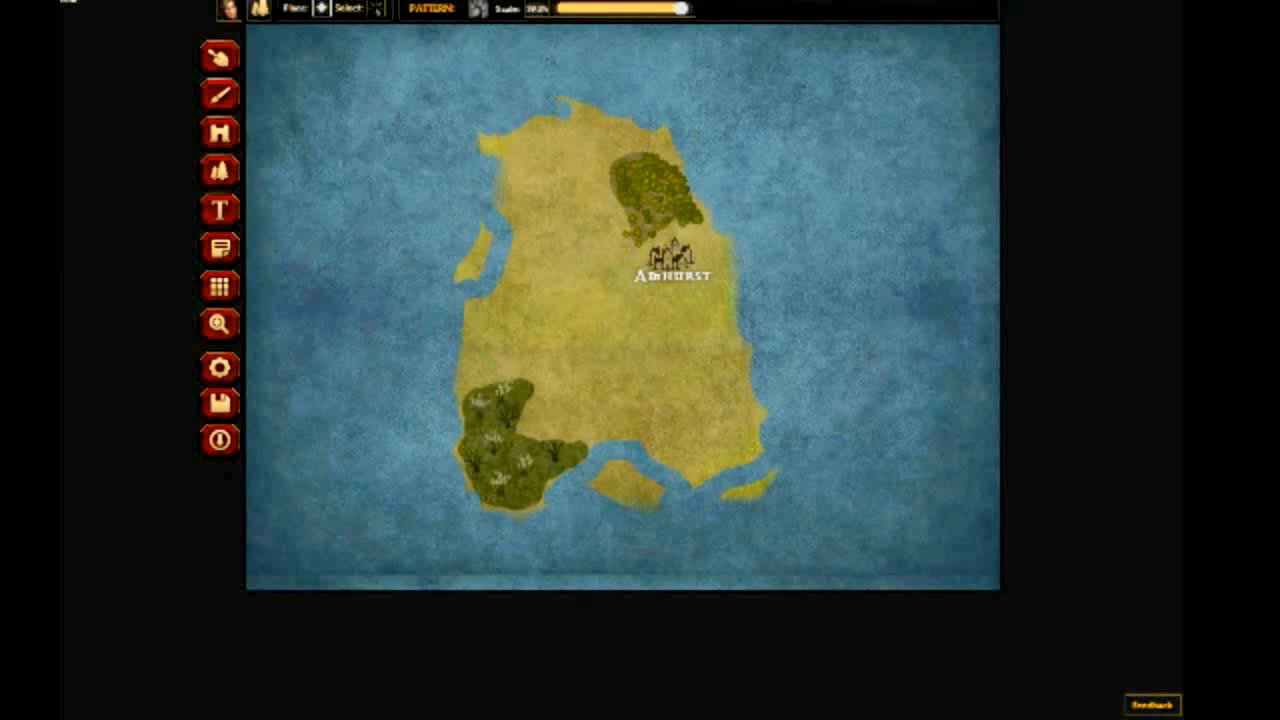
click(220, 133)
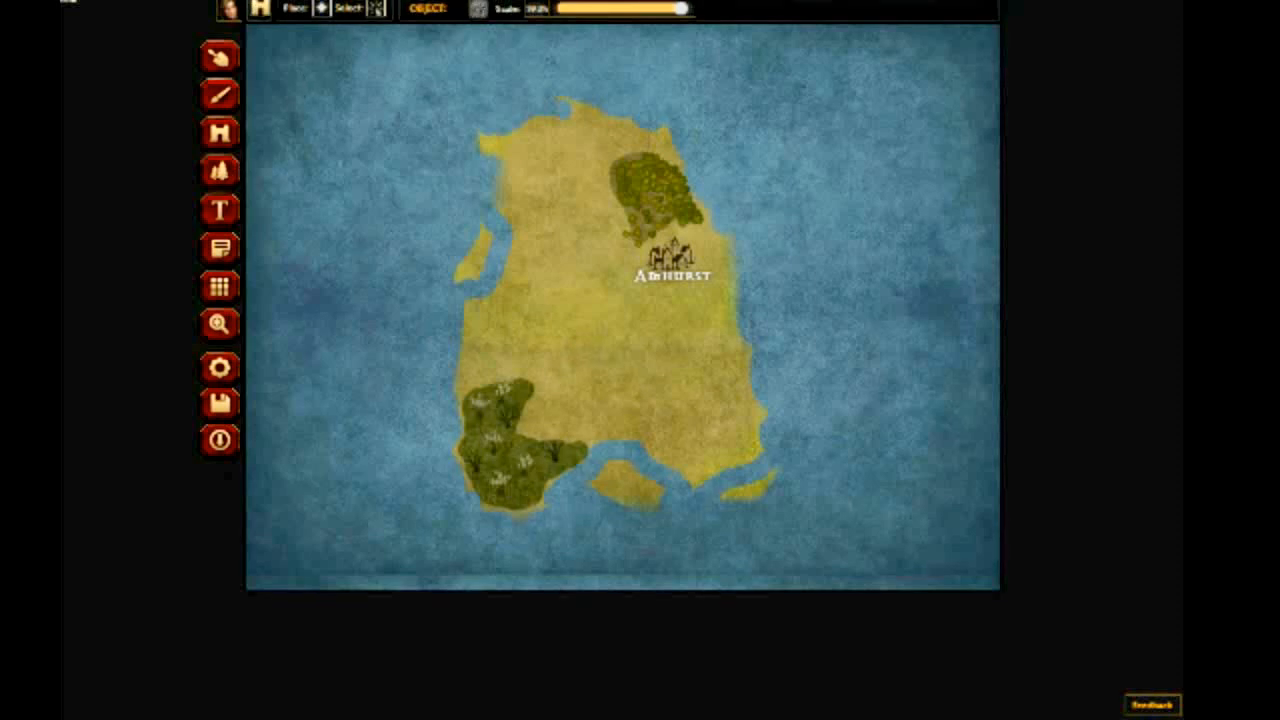
click(376, 8)
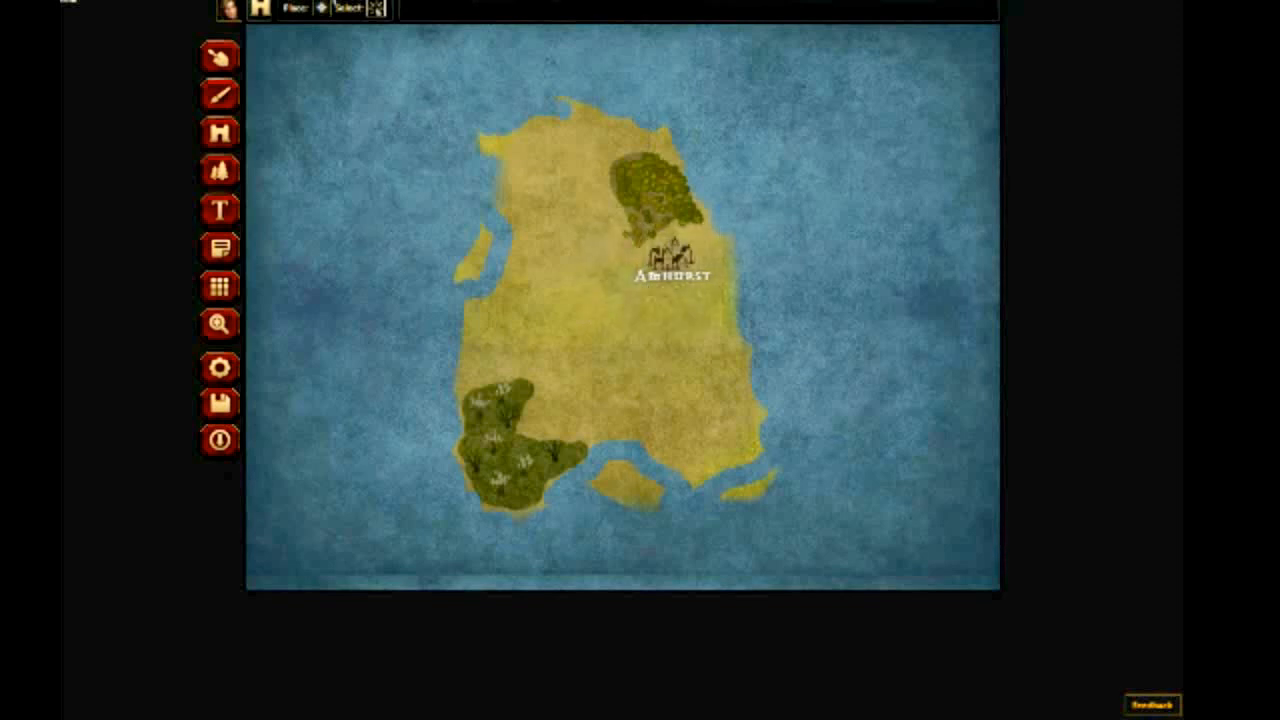
click(321, 8)
click(478, 9)
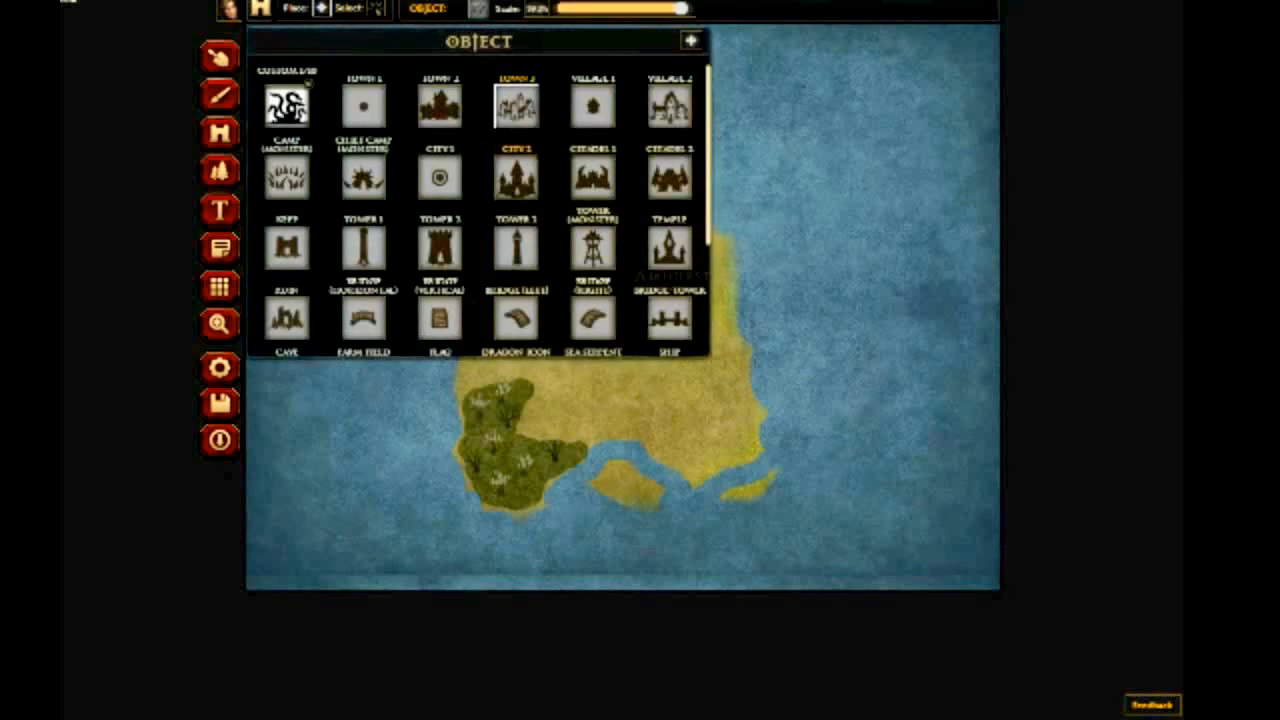
click(593, 105)
click(673, 343)
click(706, 333)
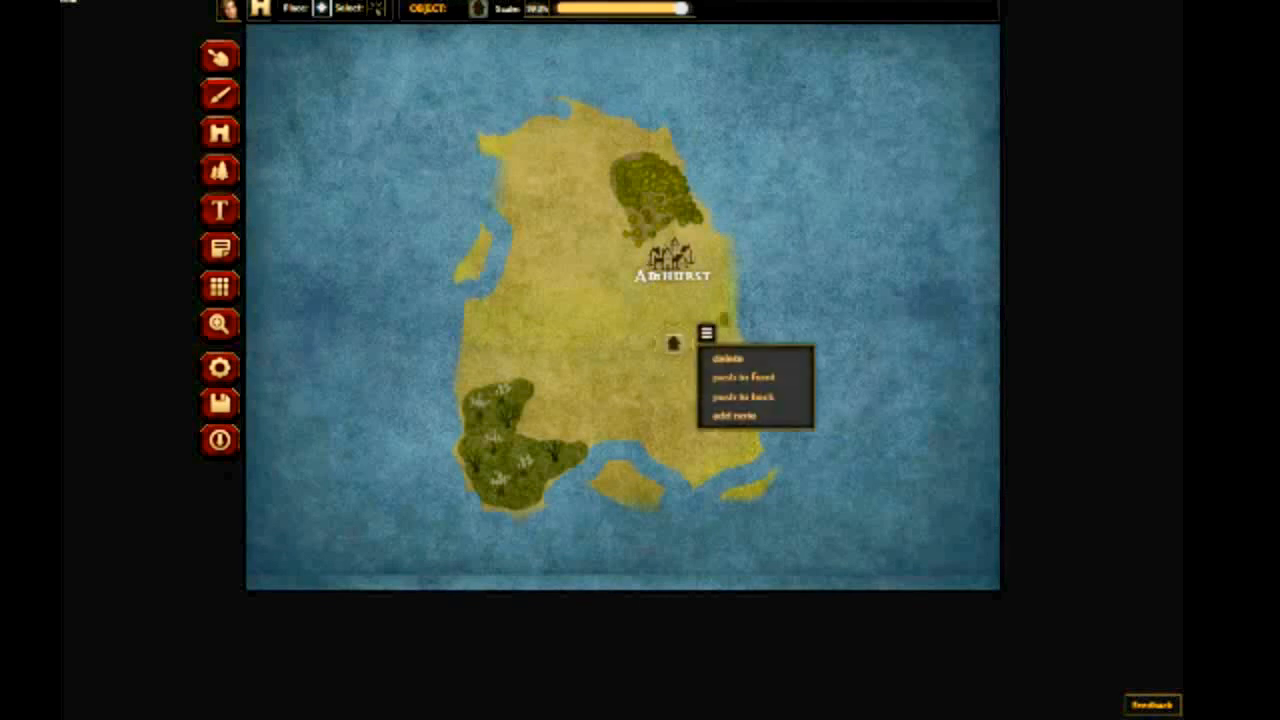
click(721, 288)
click(614, 303)
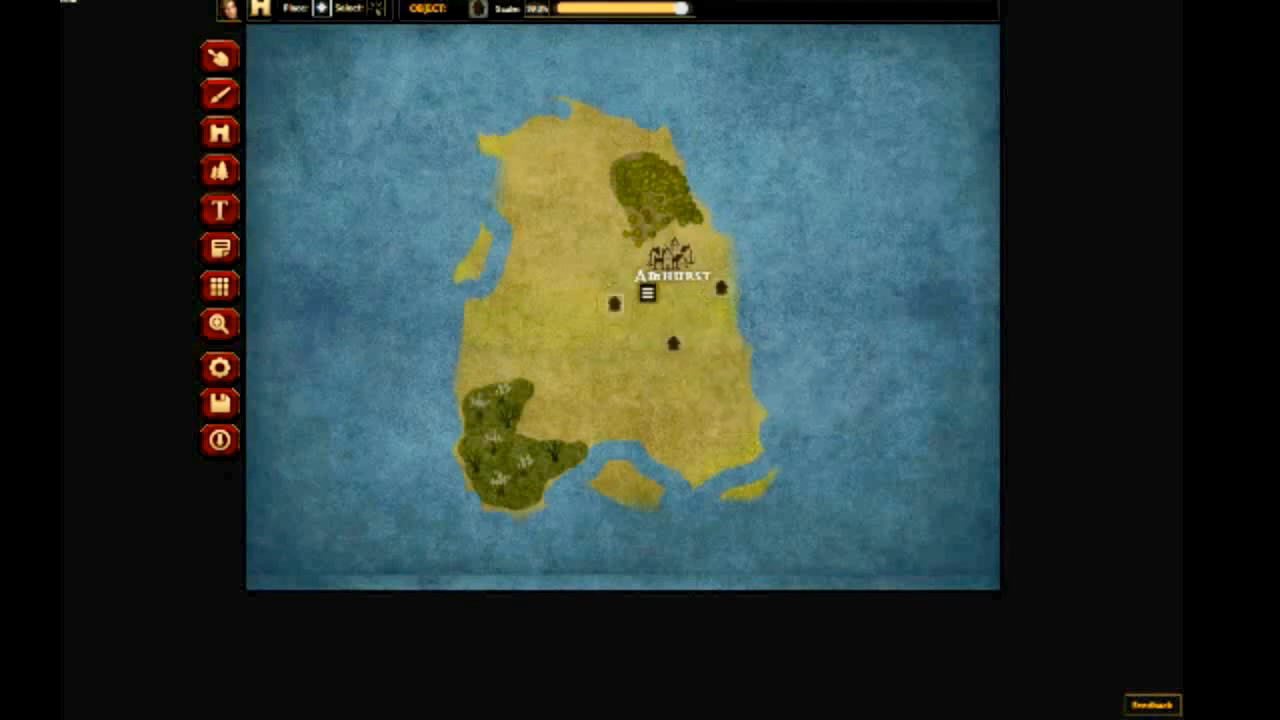
- Box-select the town and its three surrounding villages and move them together to the landmass's northern end
click(375, 8)
drag(824, 193, 584, 384)
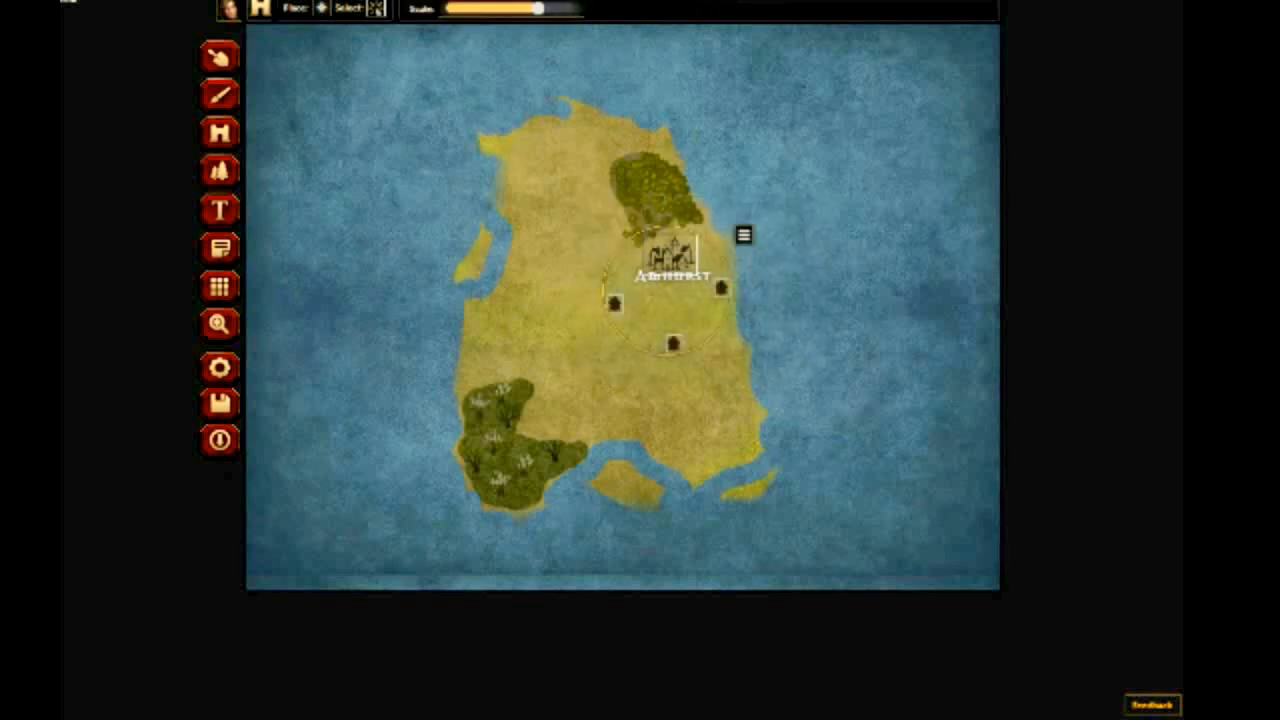
drag(670, 255, 574, 140)
drag(575, 130, 581, 126)
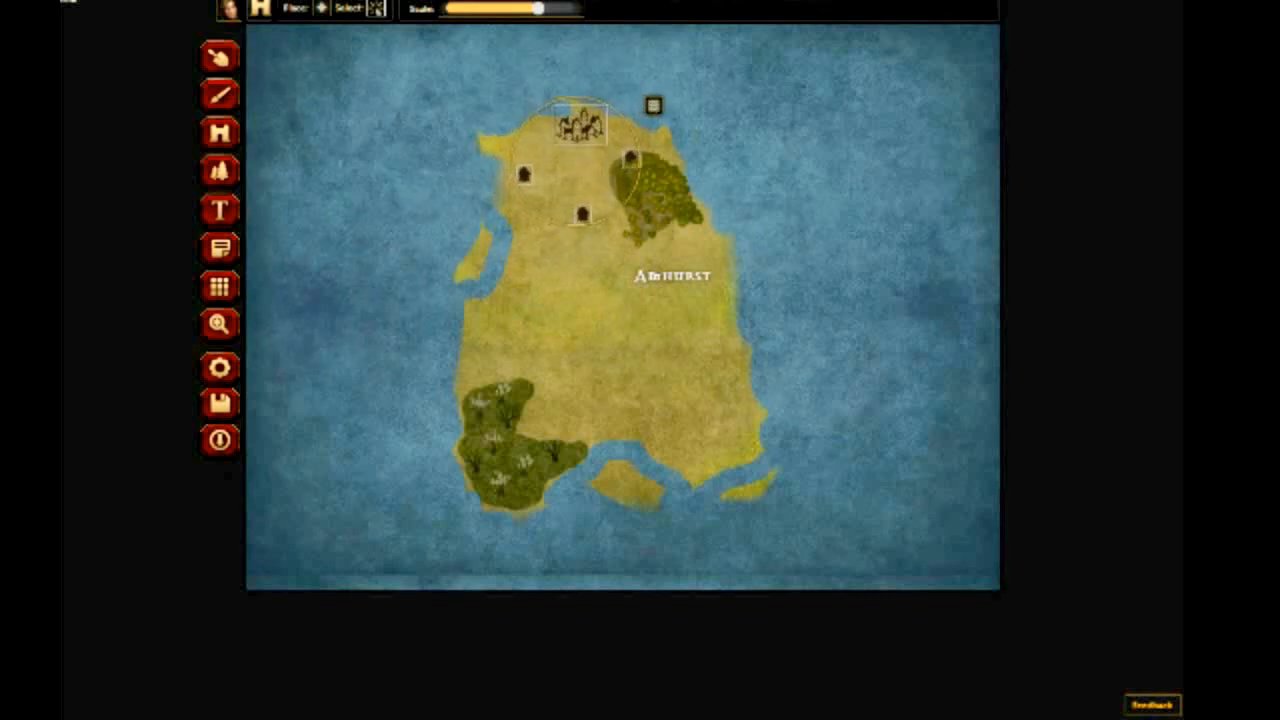
click(321, 8)
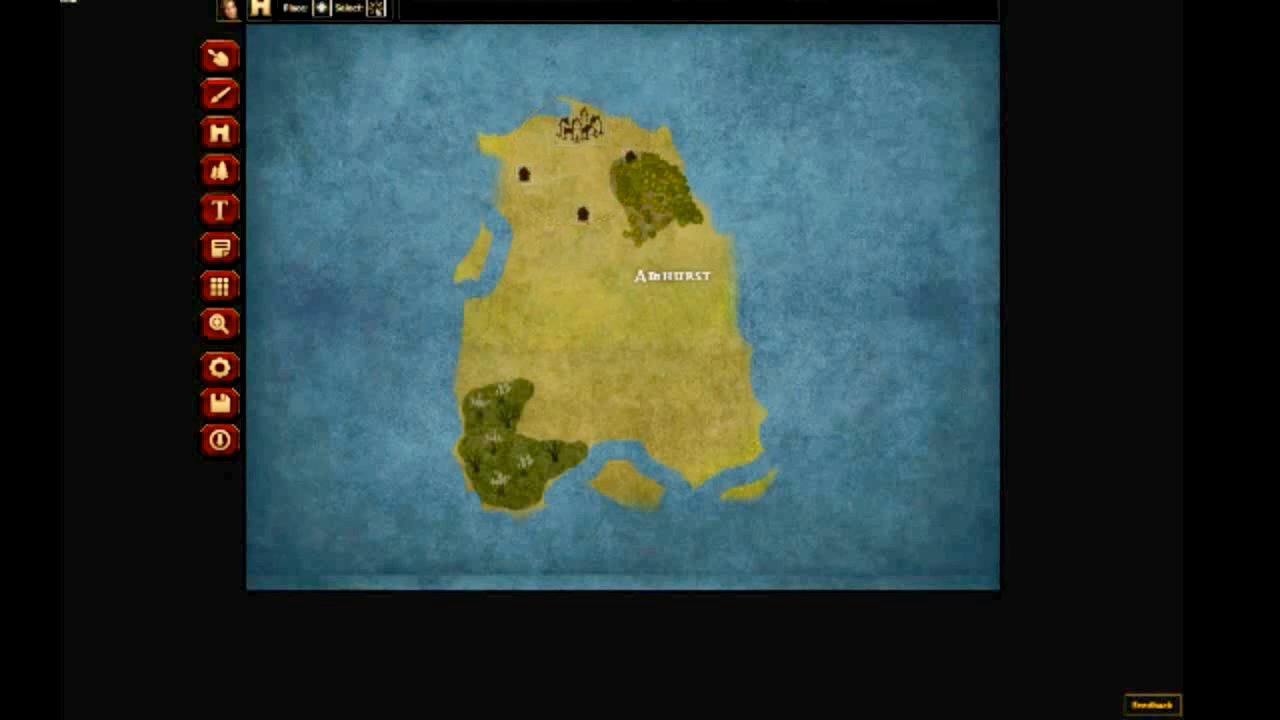
- Move the Amhurst text label directly beneath the town at the northern end, keeping it horizontal
click(220, 210)
click(376, 8)
click(673, 275)
drag(673, 275, 624, 182)
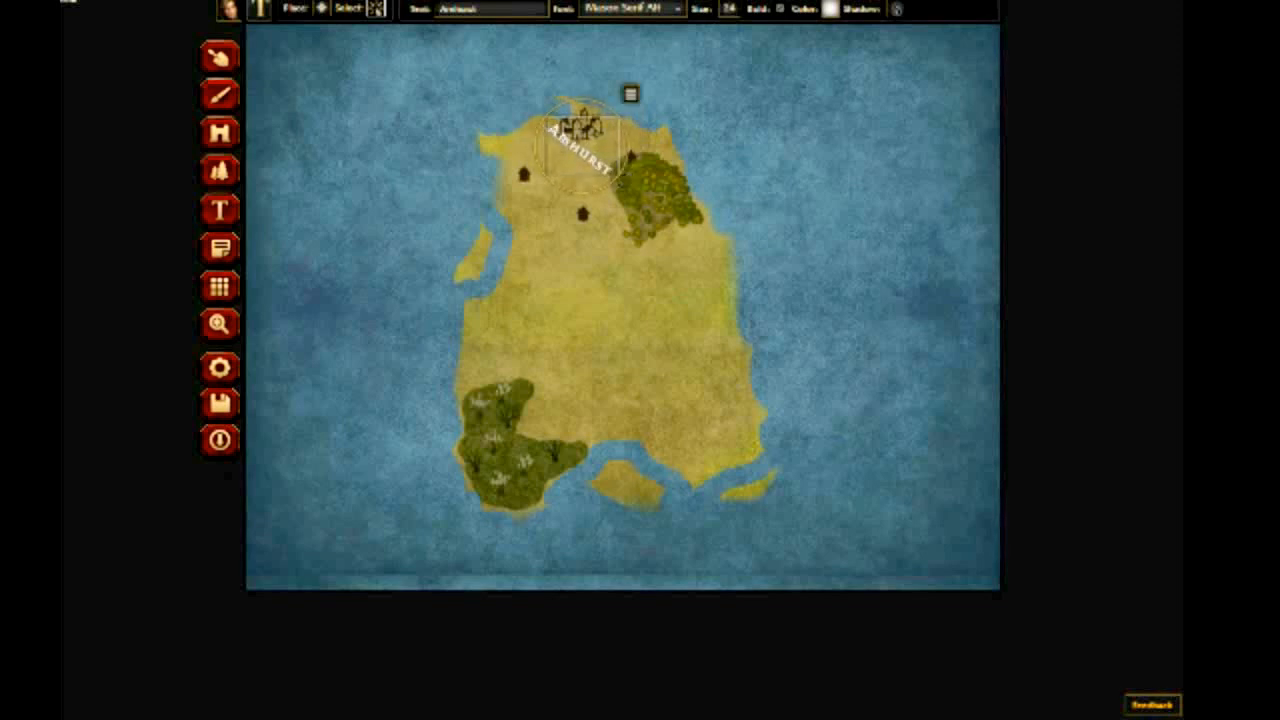
mouse_move(580, 140)
mouse_down()
mouse_move(696, 214)
mouse_move(712, 198)
mouse_move(606, 174)
mouse_move(580, 147)
mouse_up()
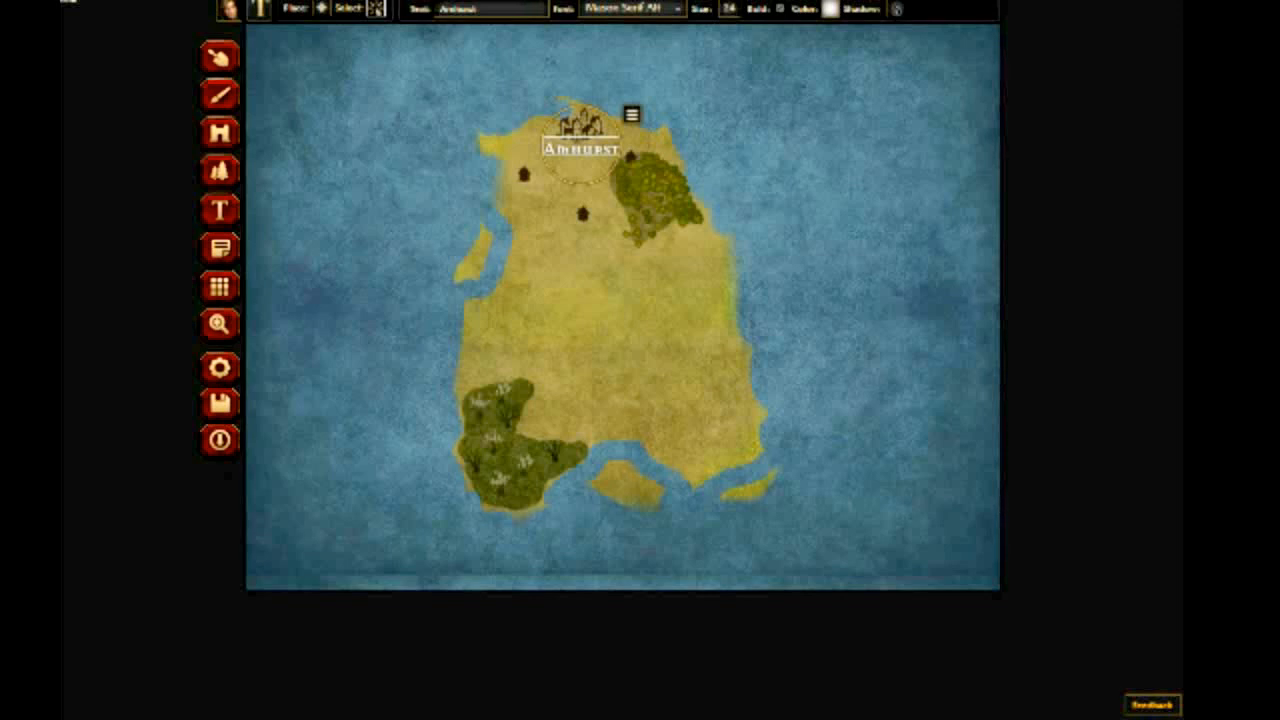
- Add a note off the east coast reading "Amhurst: A town on a deserted island with a dark secret in the woods. Beware of the Cabin."
click(220, 248)
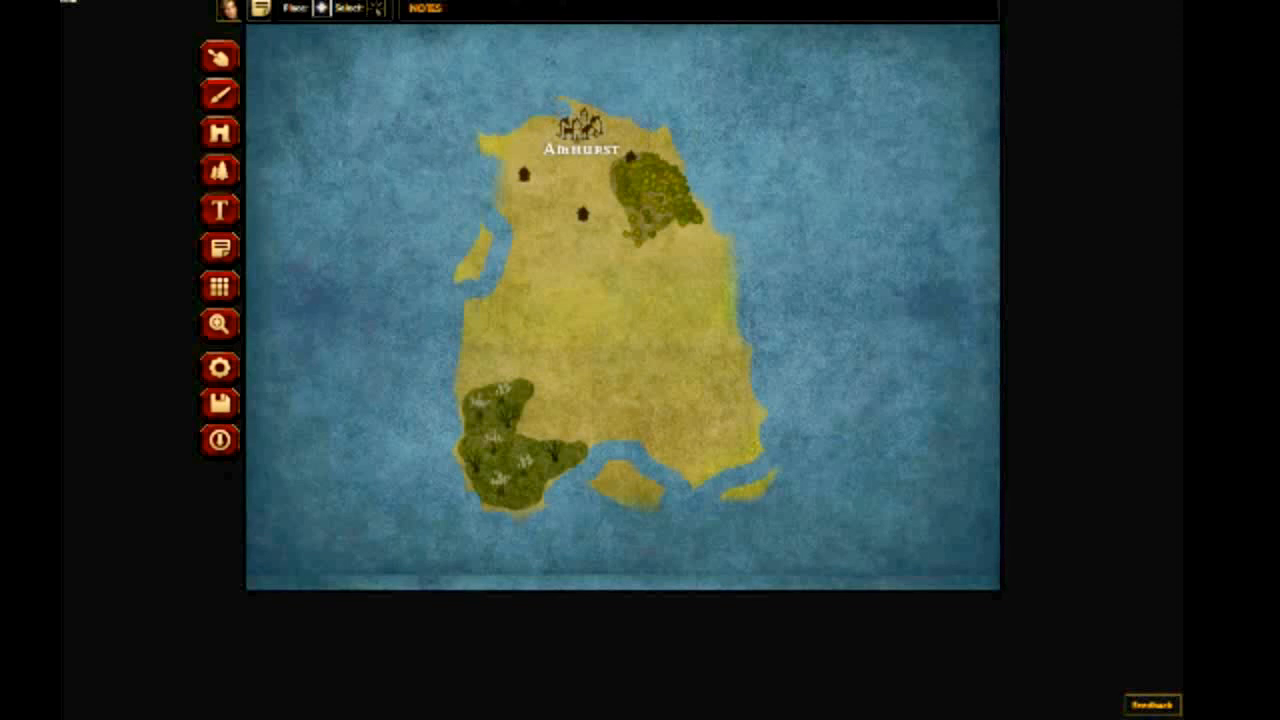
click(762, 228)
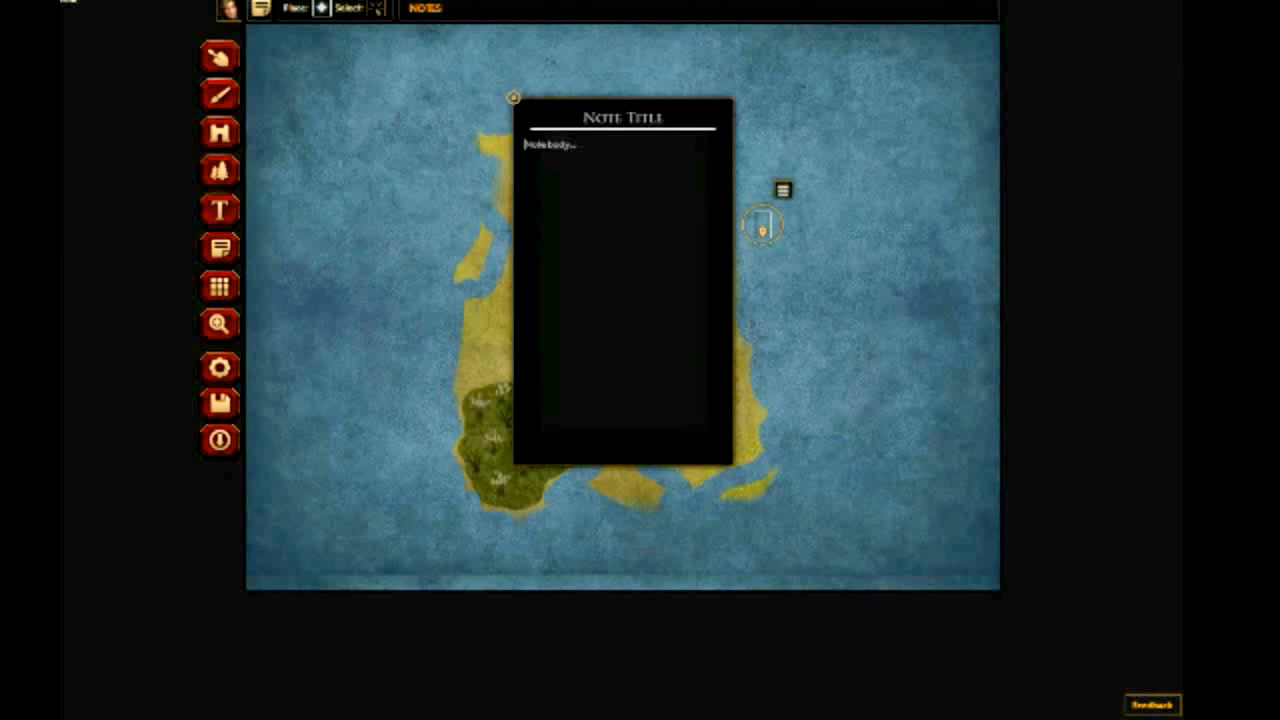
text(Ambard: Ac)
key(BackSpace)
text(town ow)
key(BackSpace)
text(n a dese)
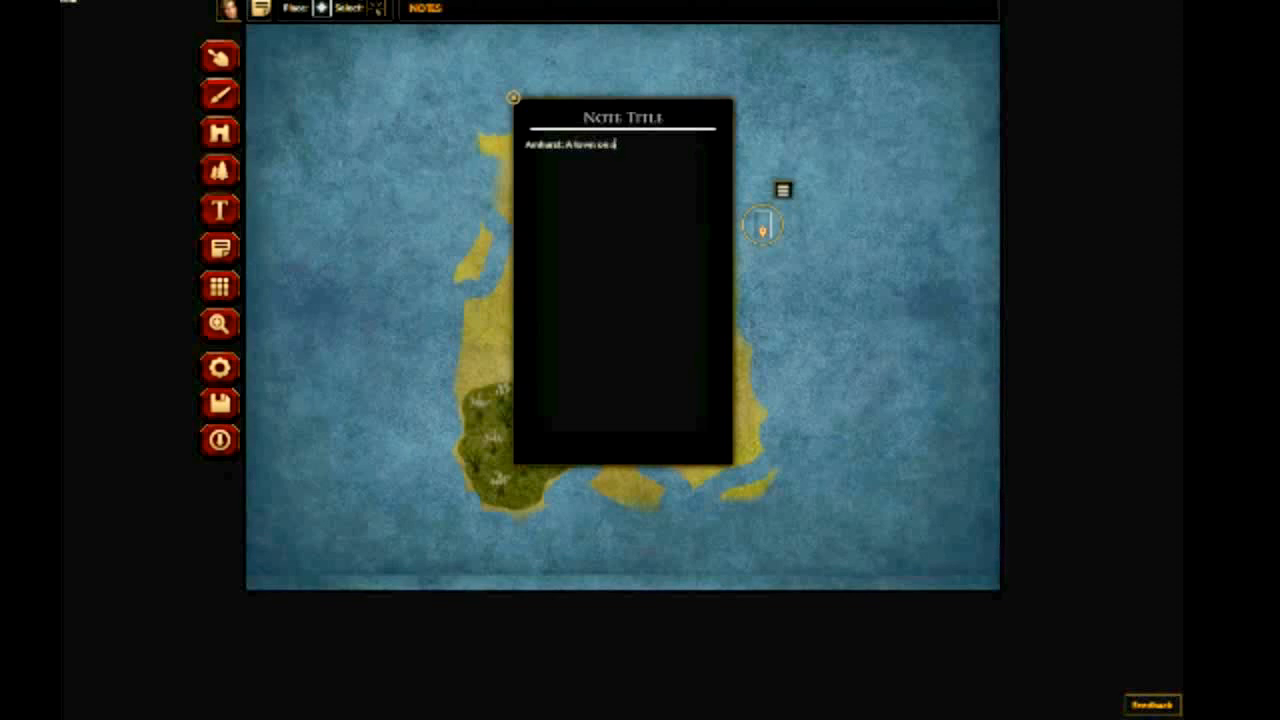
text(rted island with a dark an)
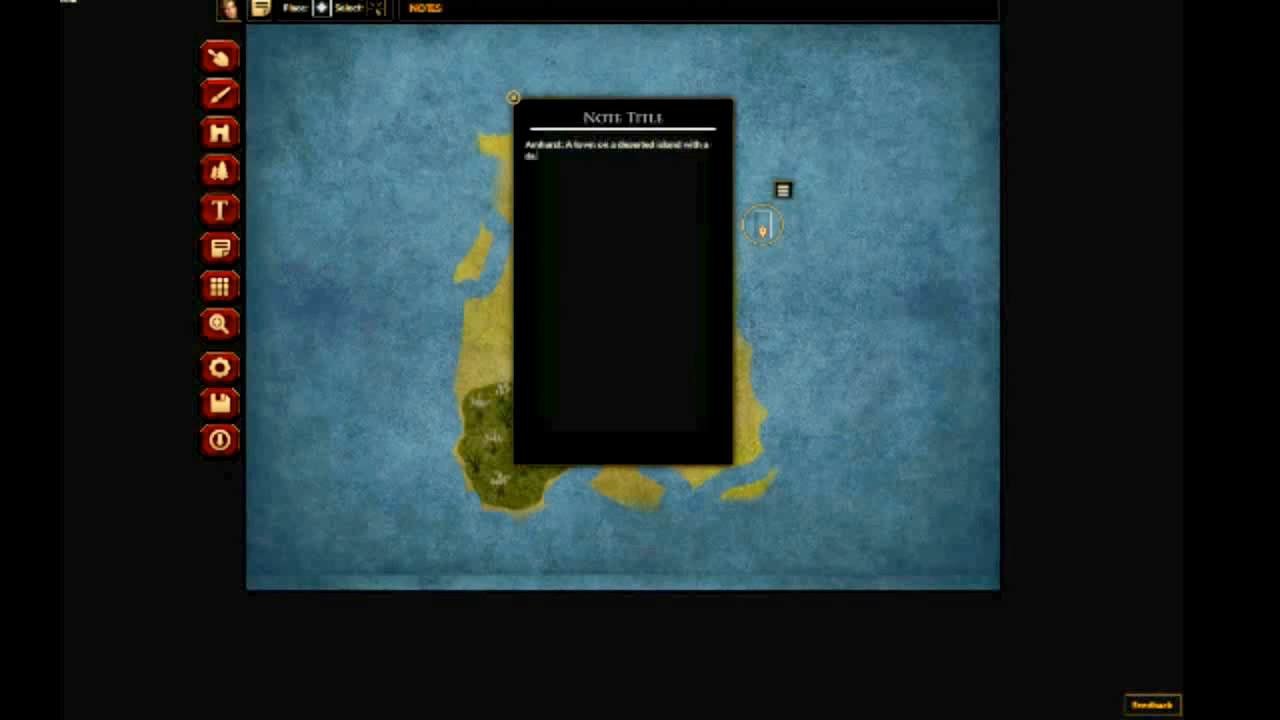
text(cret in ite woods. Be)
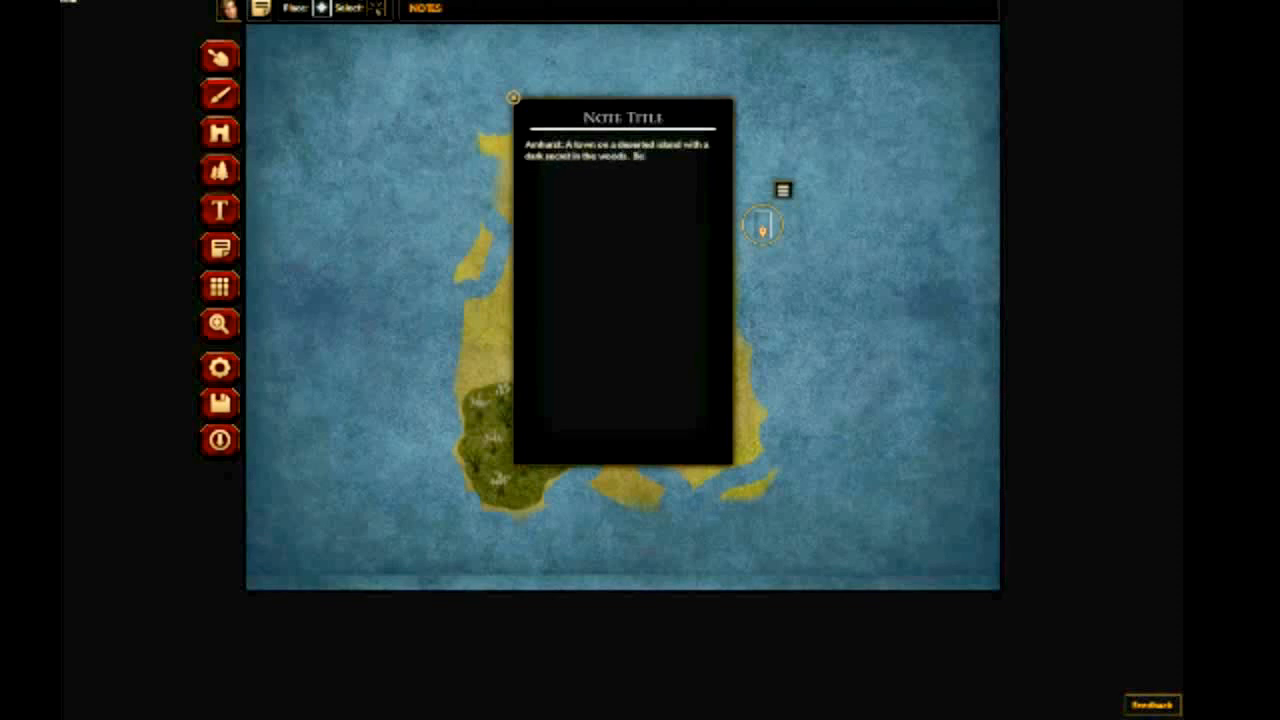
text(ware of the Cabin.)
click(783, 190)
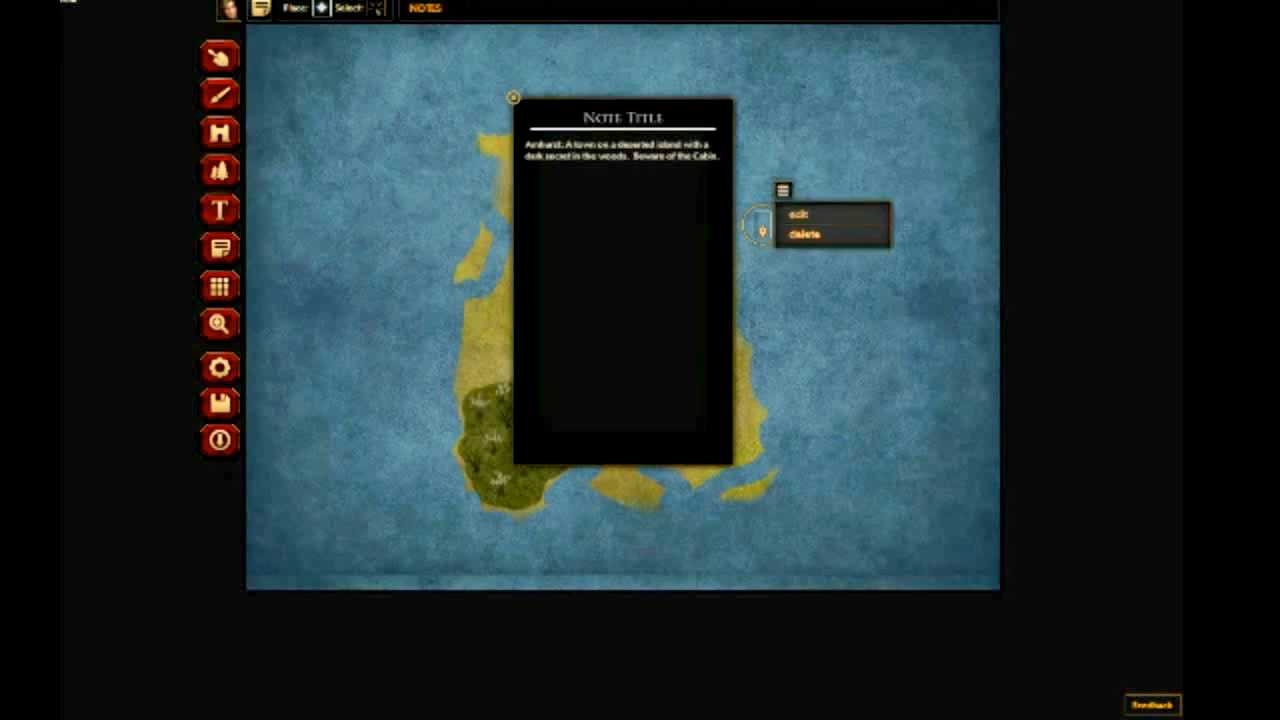
click(513, 97)
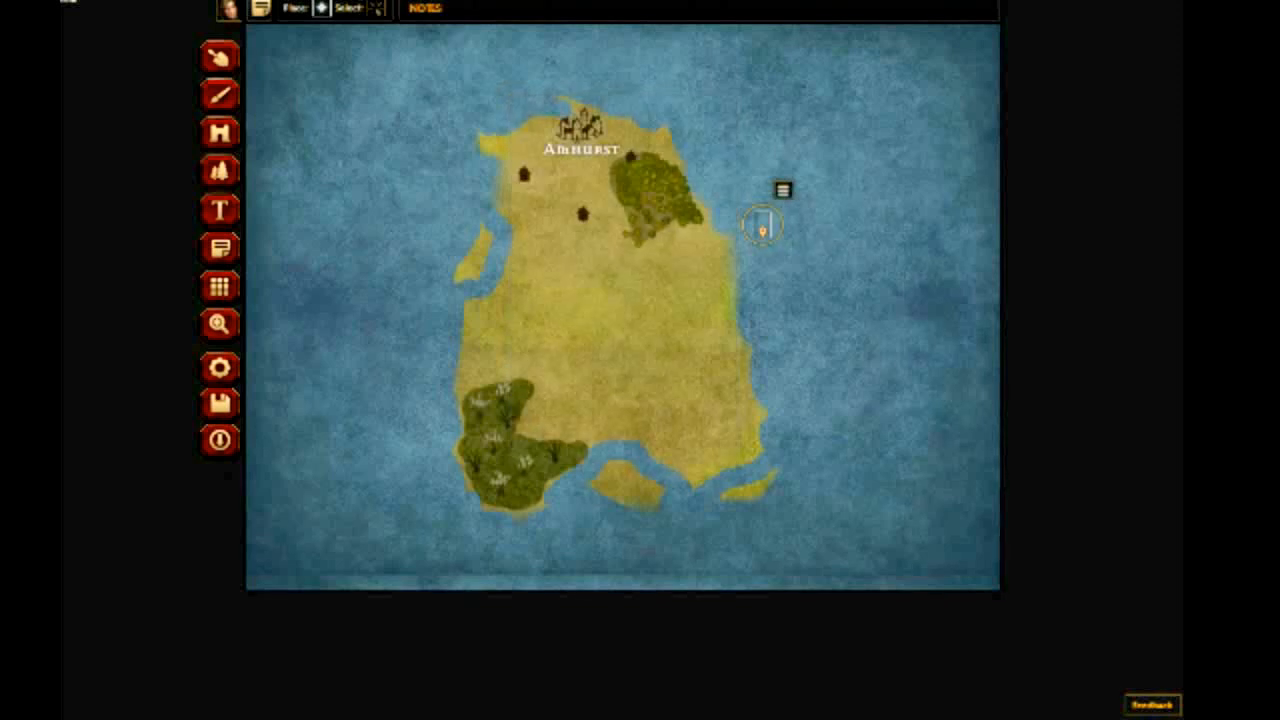
- Open the placed note to check it, close it, and move its marker onto the town at the northern end
click(378, 10)
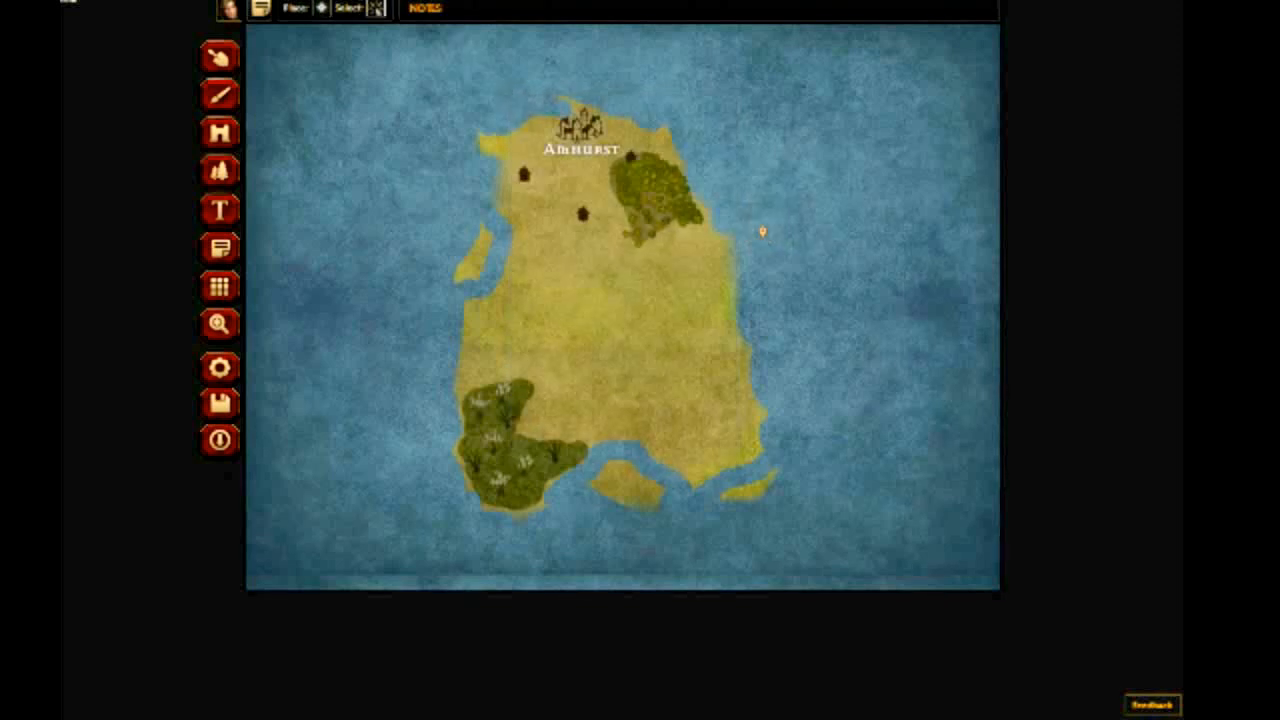
click(762, 231)
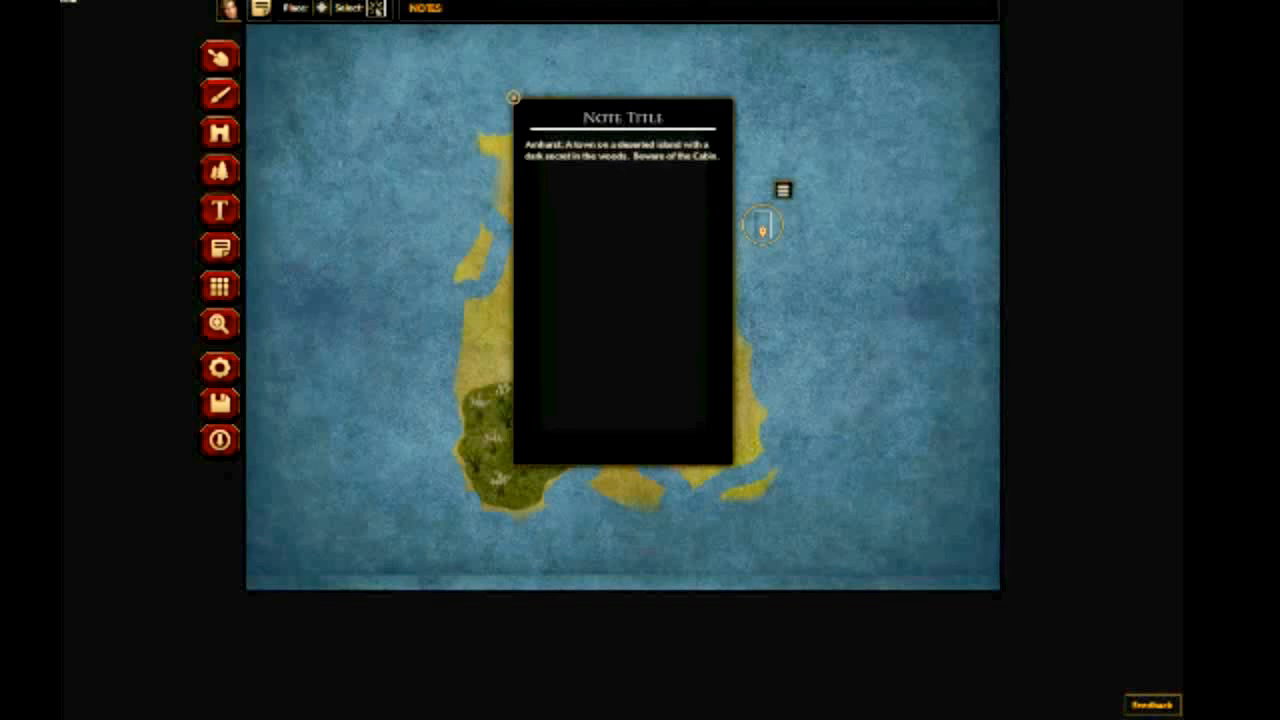
click(513, 97)
mouse_move(762, 231)
mouse_down()
mouse_move(576, 119)
mouse_move(573, 156)
mouse_move(573, 107)
mouse_up()
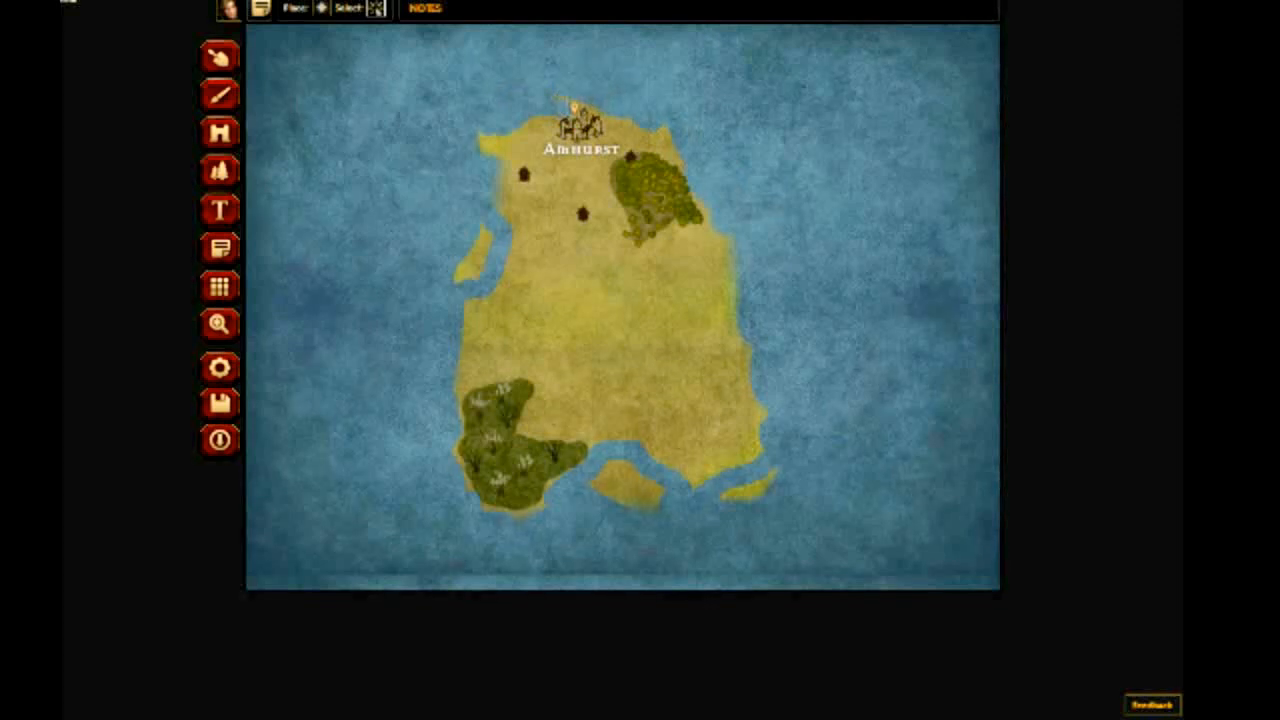
- Reopen the note from its marker above the town to read its text, then close it
click(321, 8)
click(376, 8)
click(575, 106)
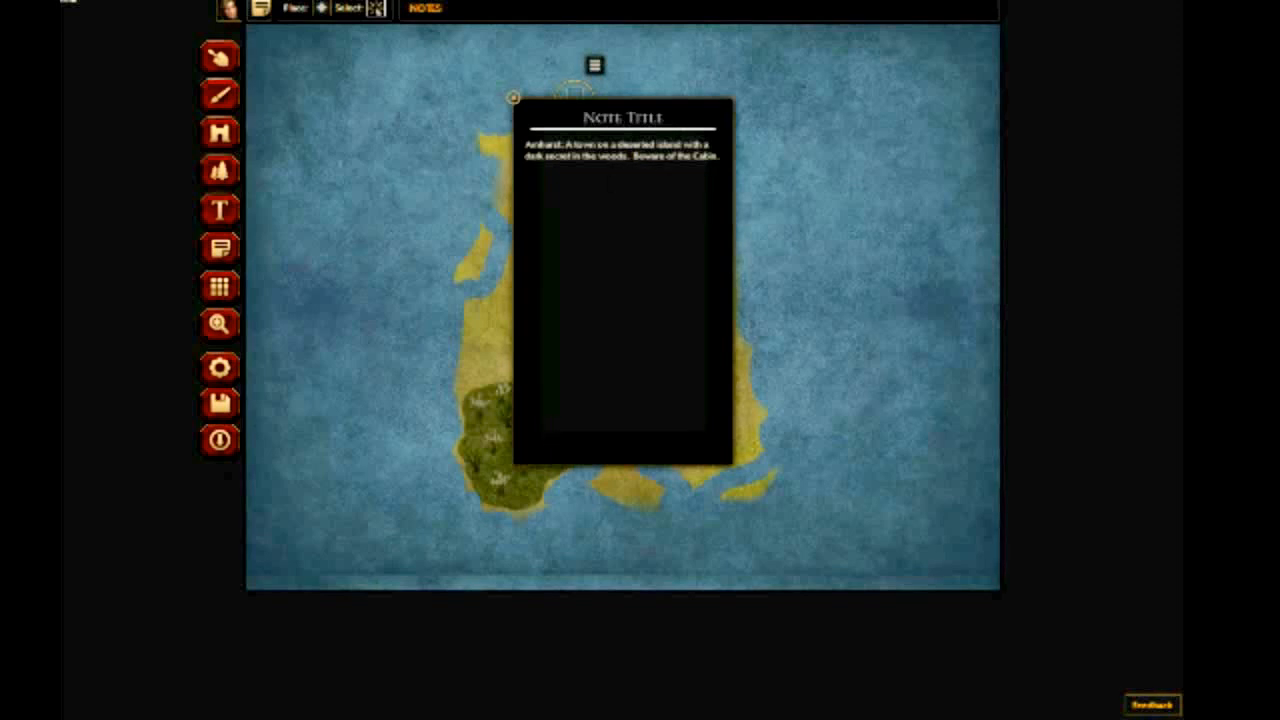
click(513, 98)
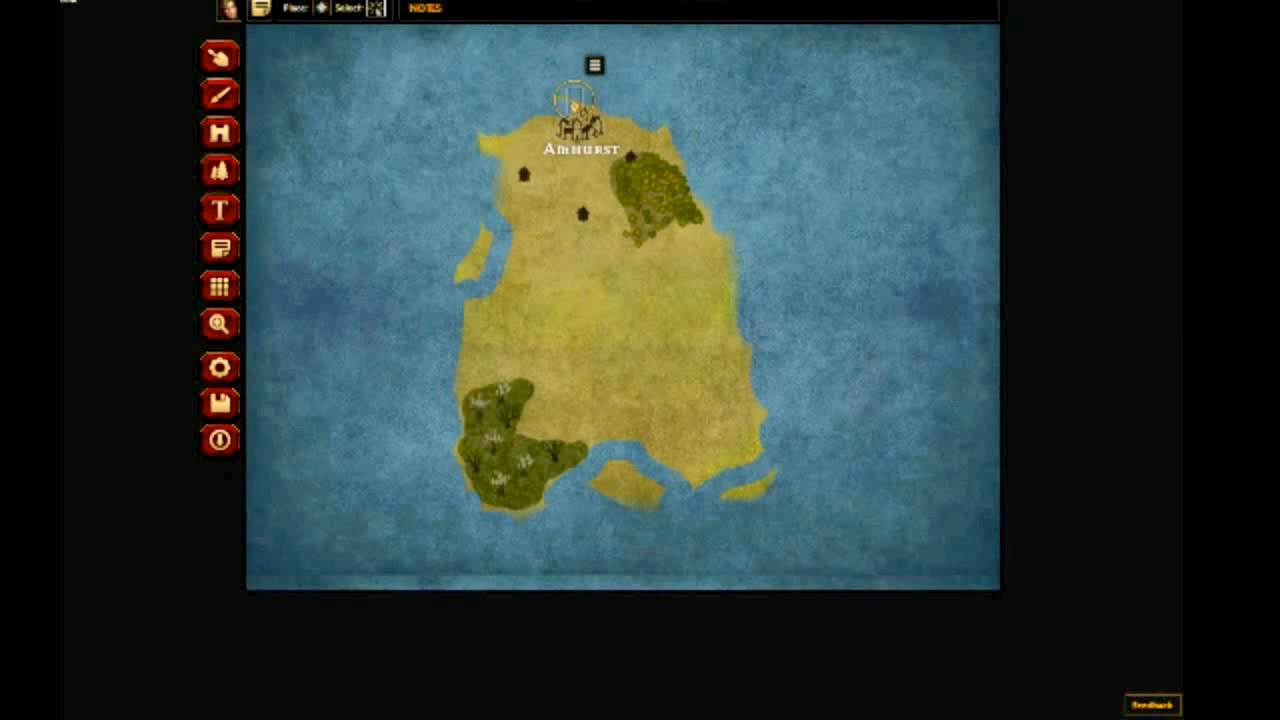
- Set the map grid's type to square and try out its opacity setting, ending at 0
click(220, 287)
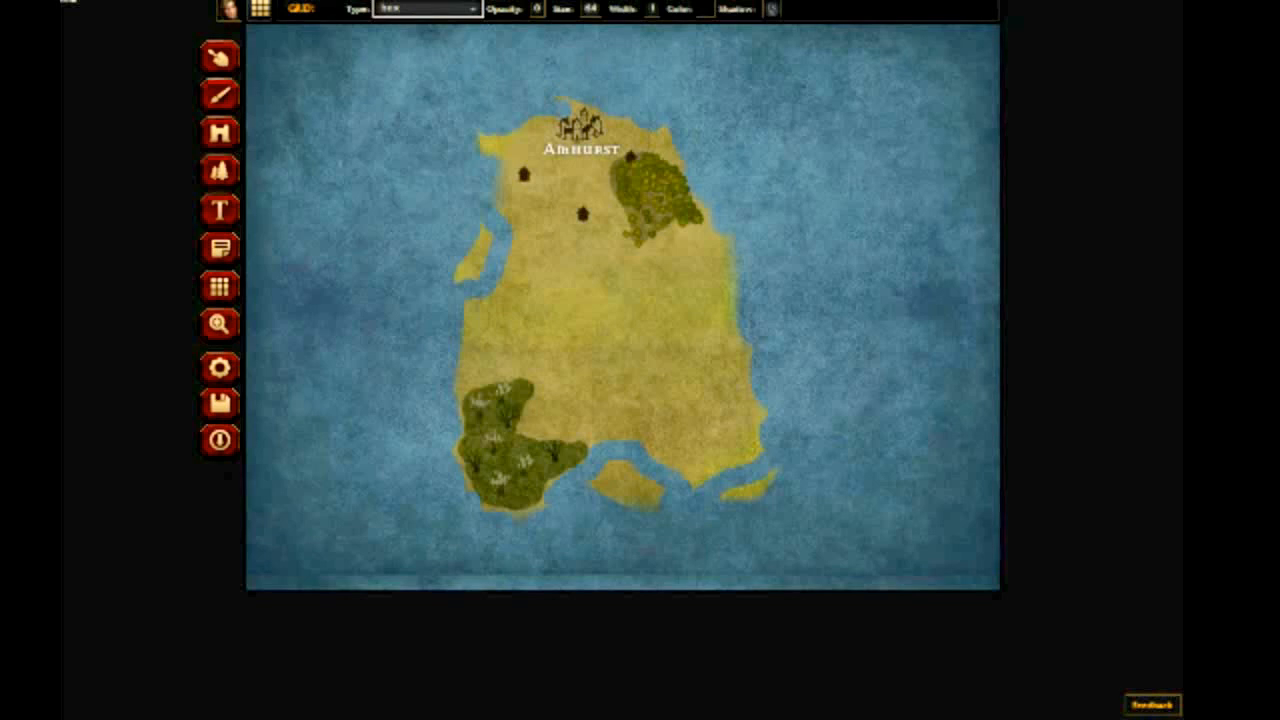
click(427, 8)
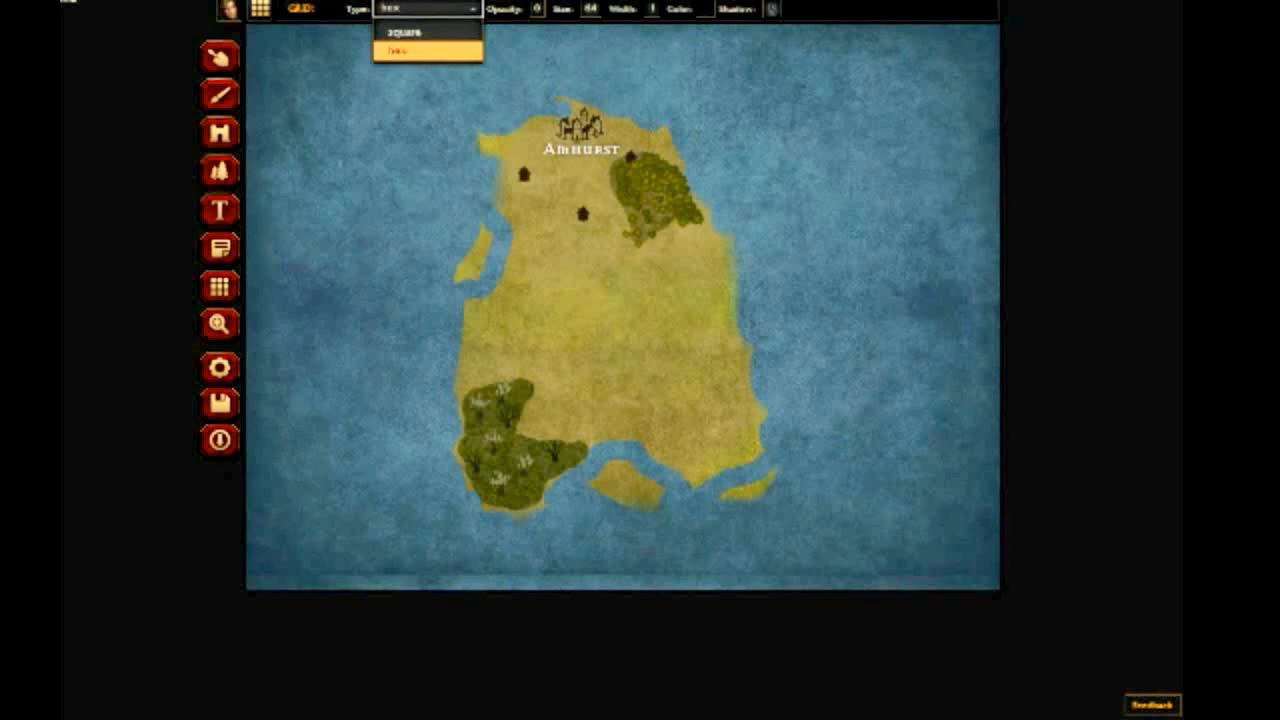
click(410, 50)
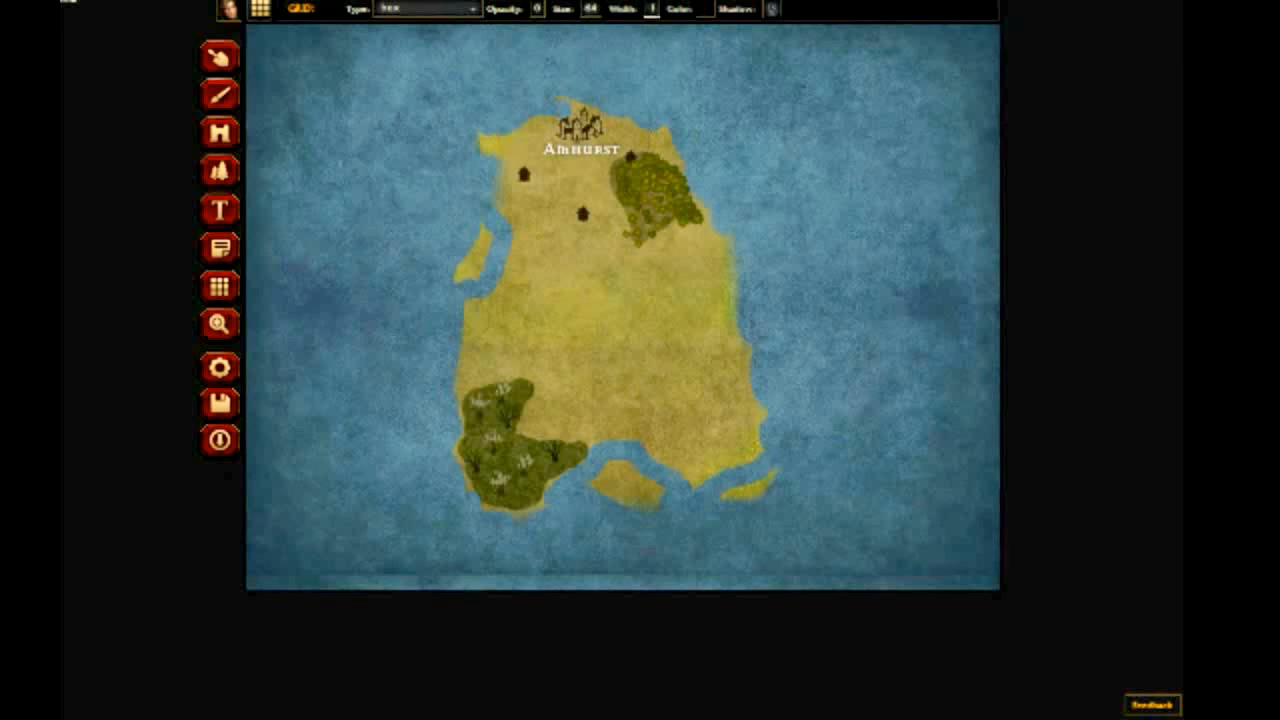
click(427, 8)
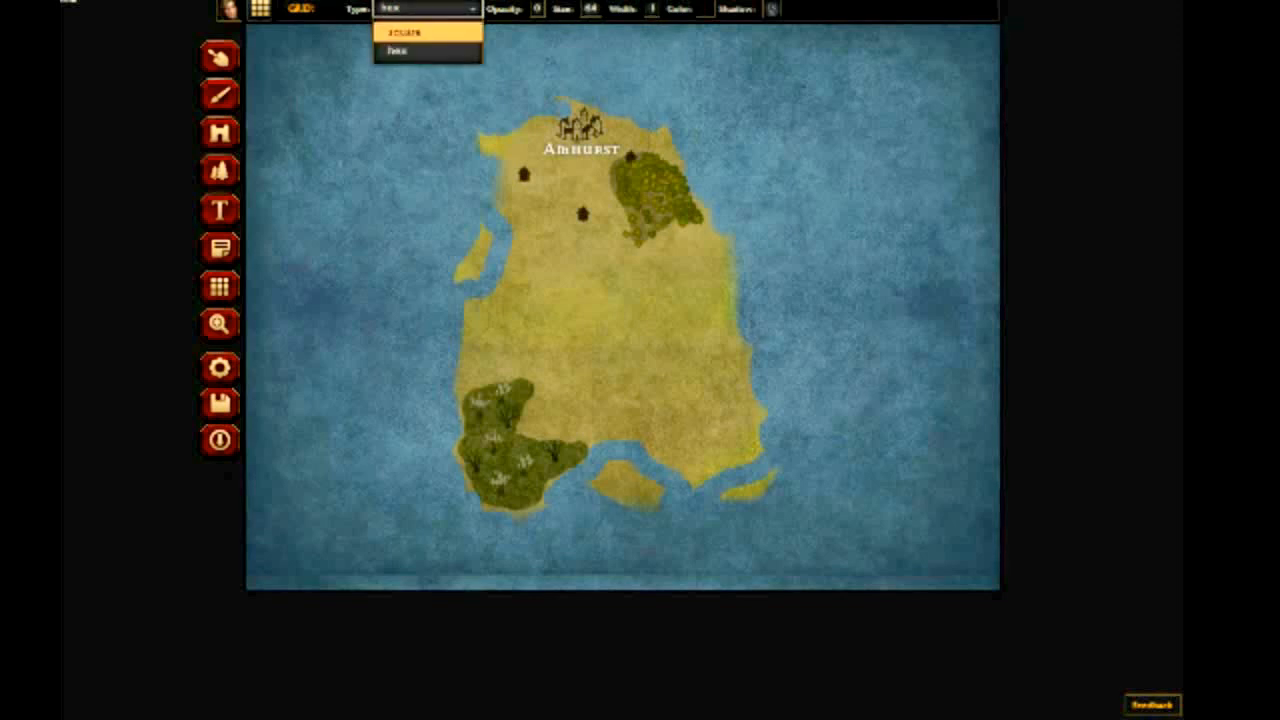
click(410, 32)
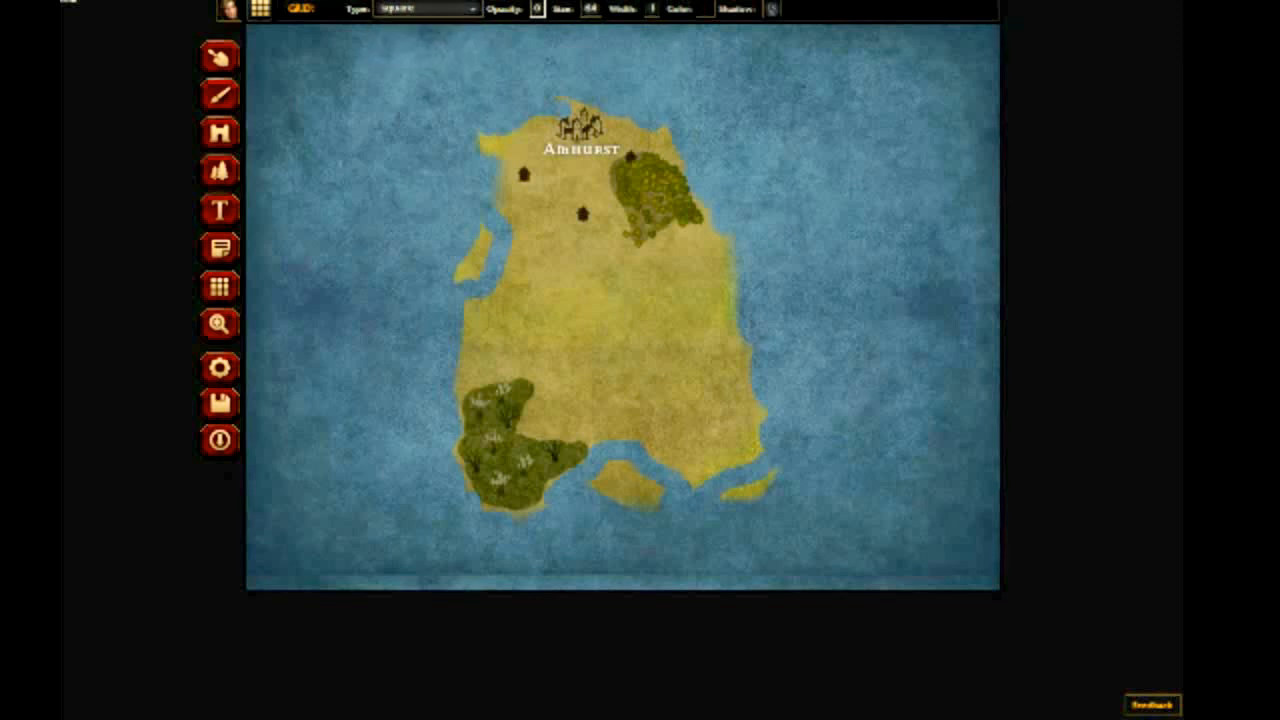
click(538, 9)
mouse_move(475, 28)
mouse_down()
mouse_move(612, 28)
mouse_move(475, 28)
mouse_up()
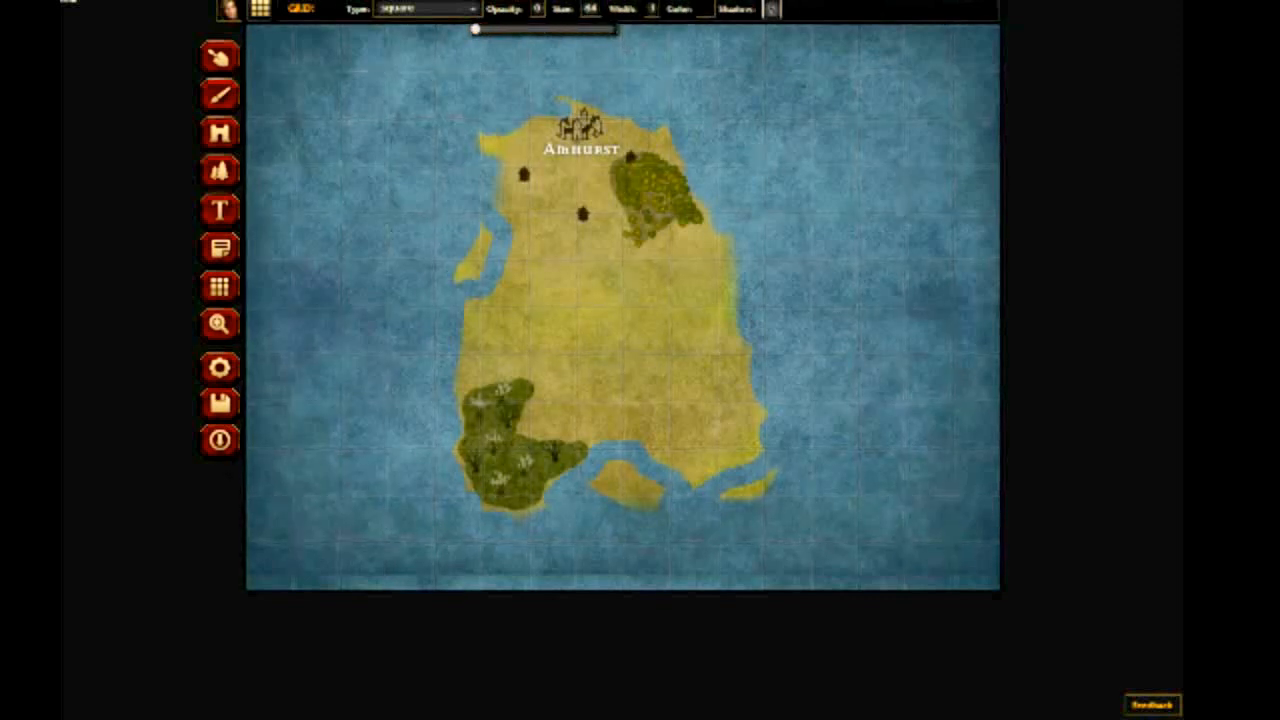
- Set the grid's colour to white and its shadow colour to black
click(707, 9)
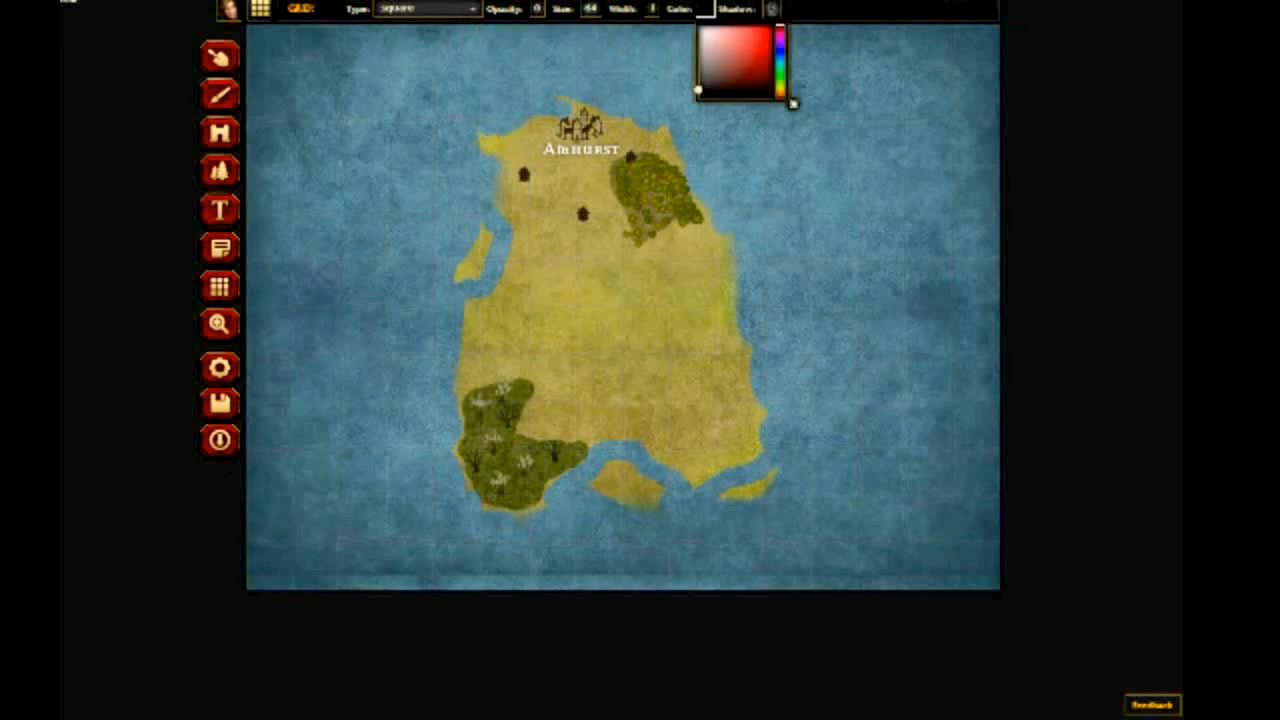
click(772, 9)
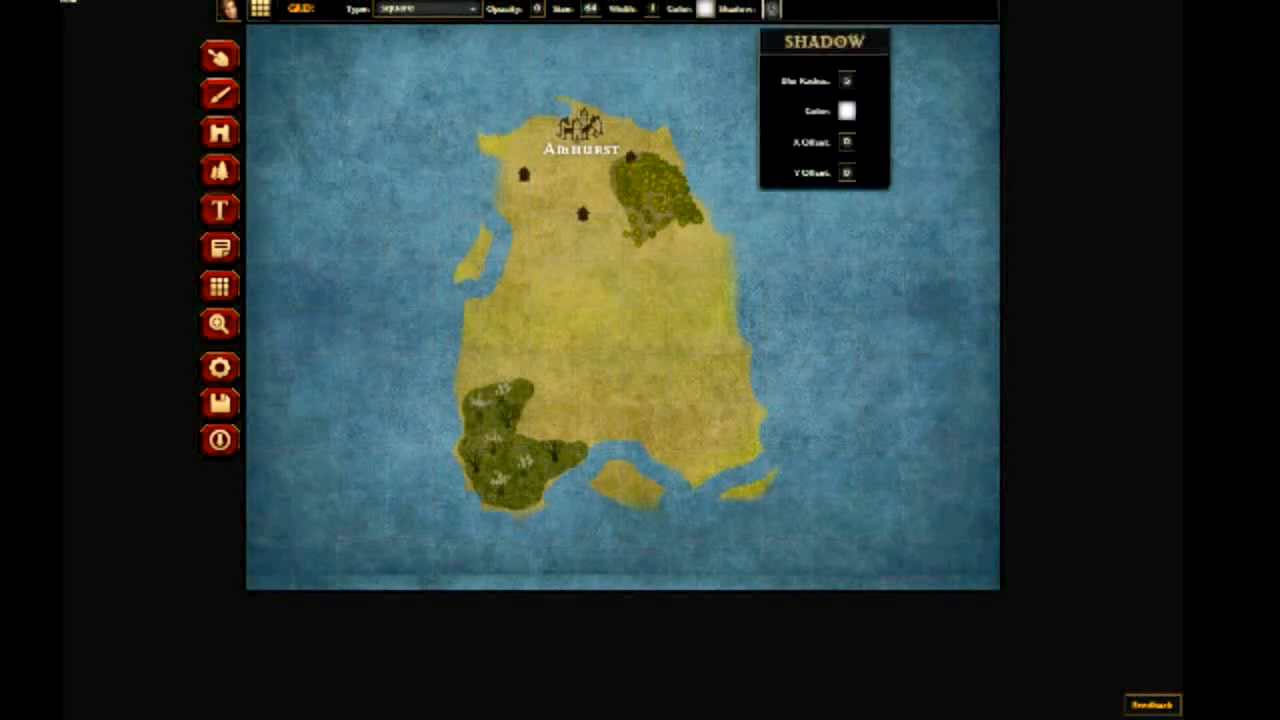
click(846, 110)
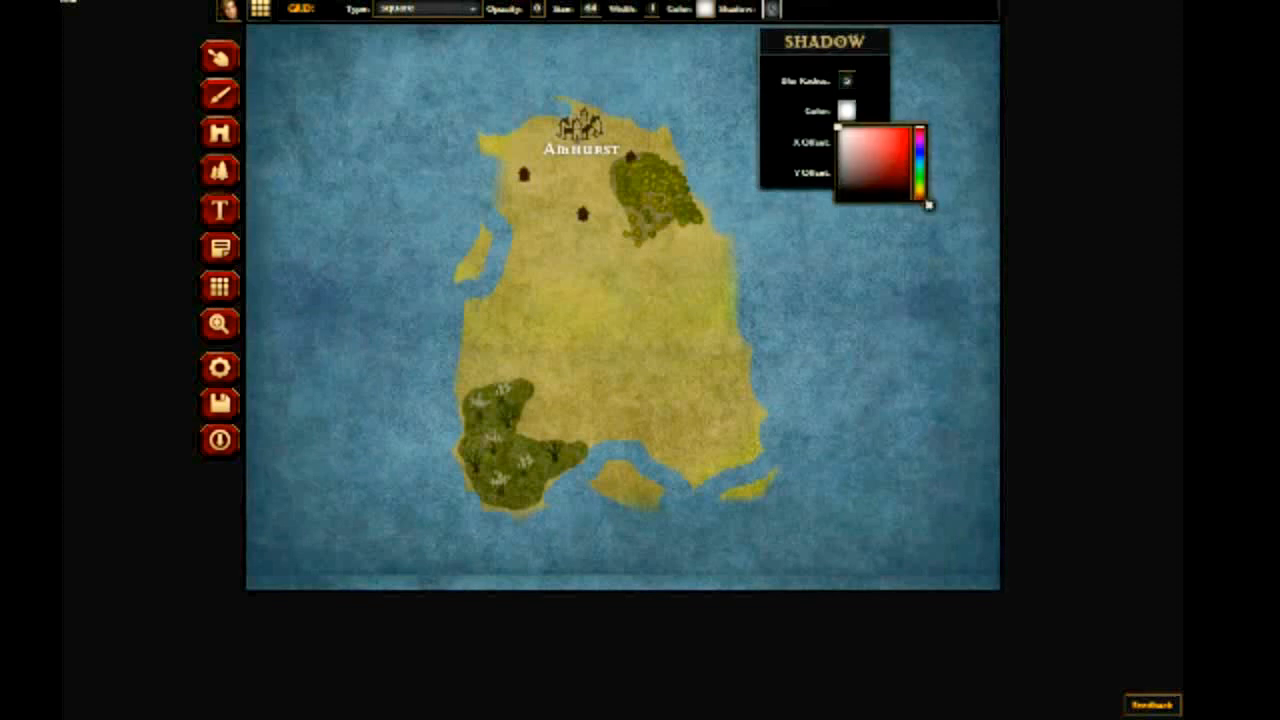
click(841, 194)
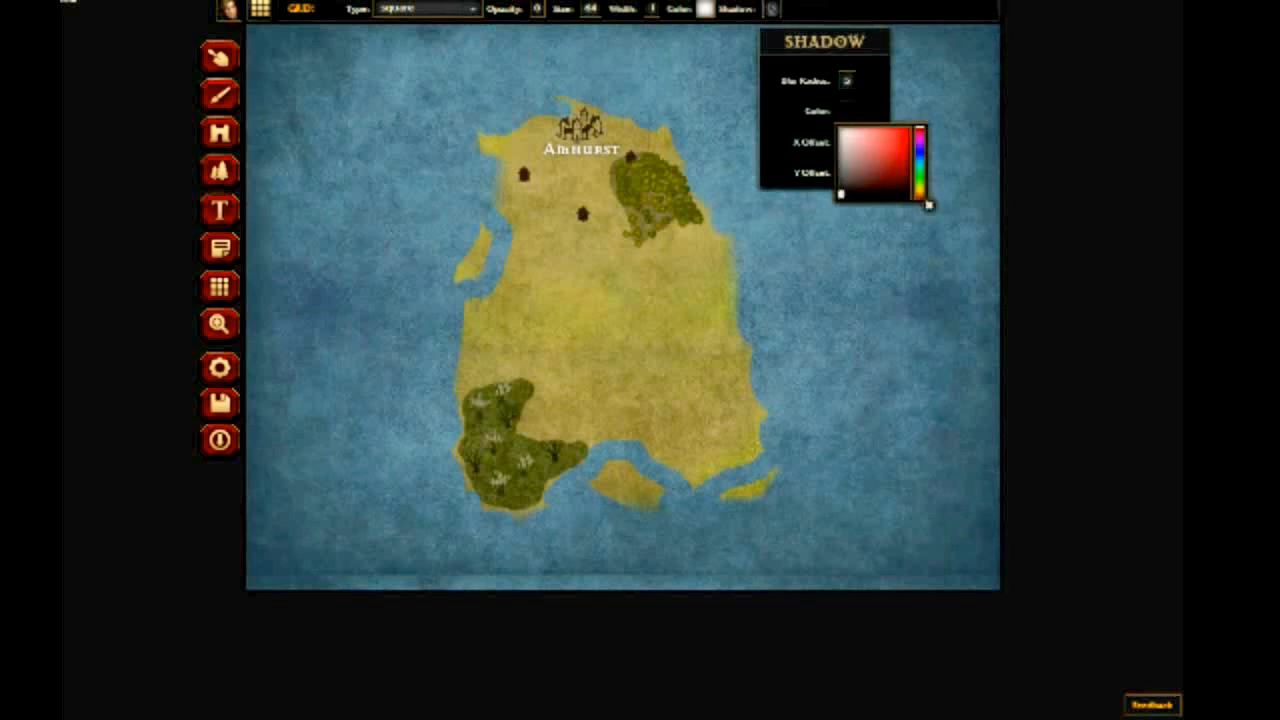
- Set the grid's opacity to 0 and magnify the map to about 220% with the Zoom tool
click(537, 9)
mouse_move(475, 29)
mouse_down()
mouse_move(612, 29)
mouse_move(475, 29)
mouse_up()
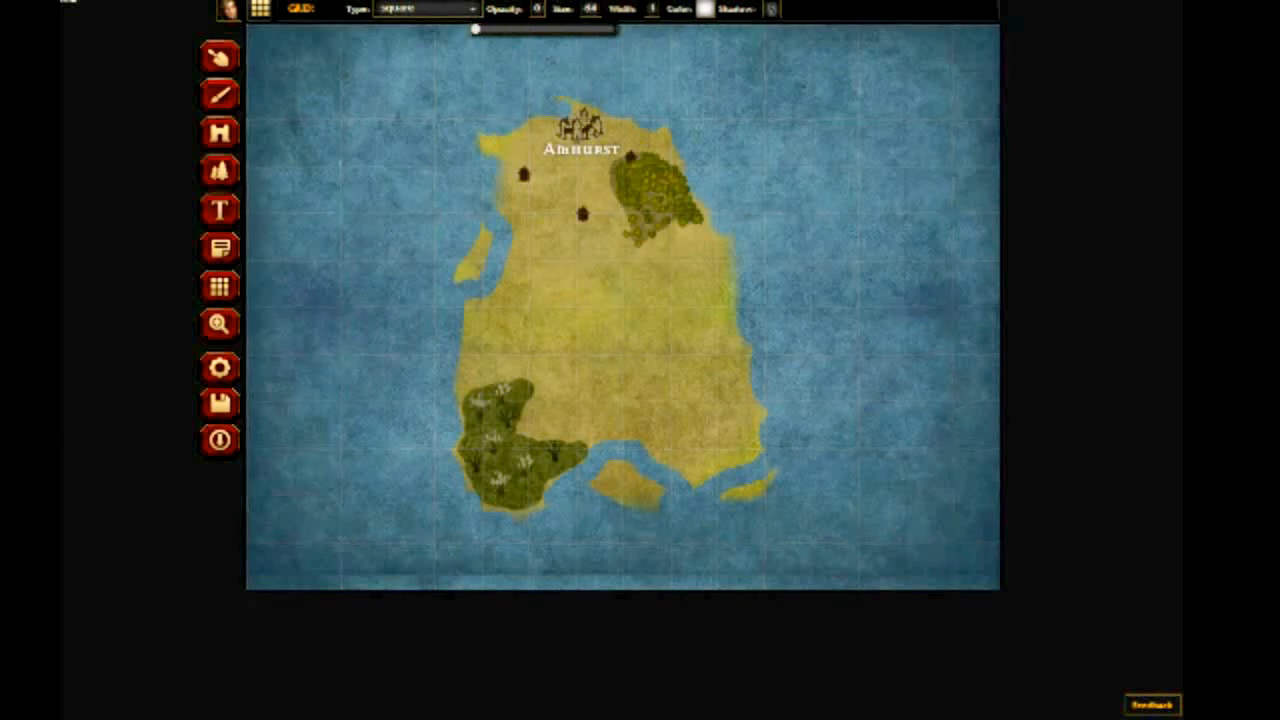
click(220, 325)
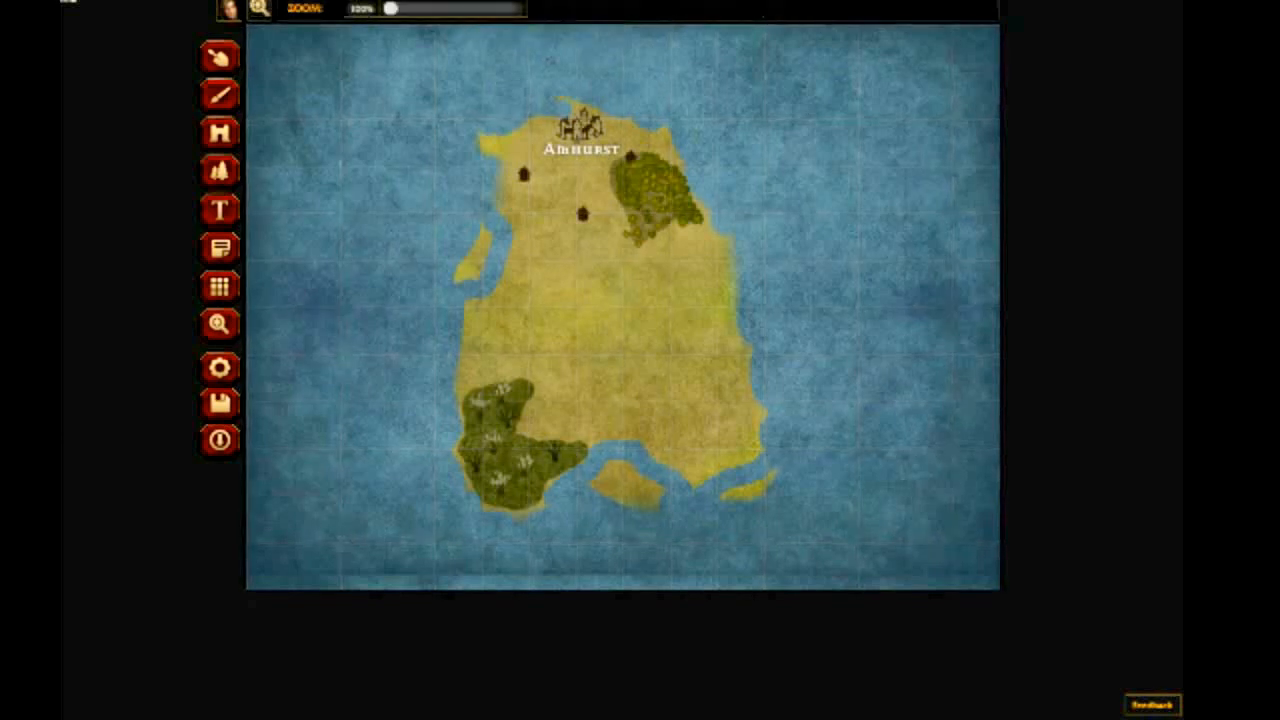
drag(390, 9, 488, 9)
drag(517, 8, 432, 8)
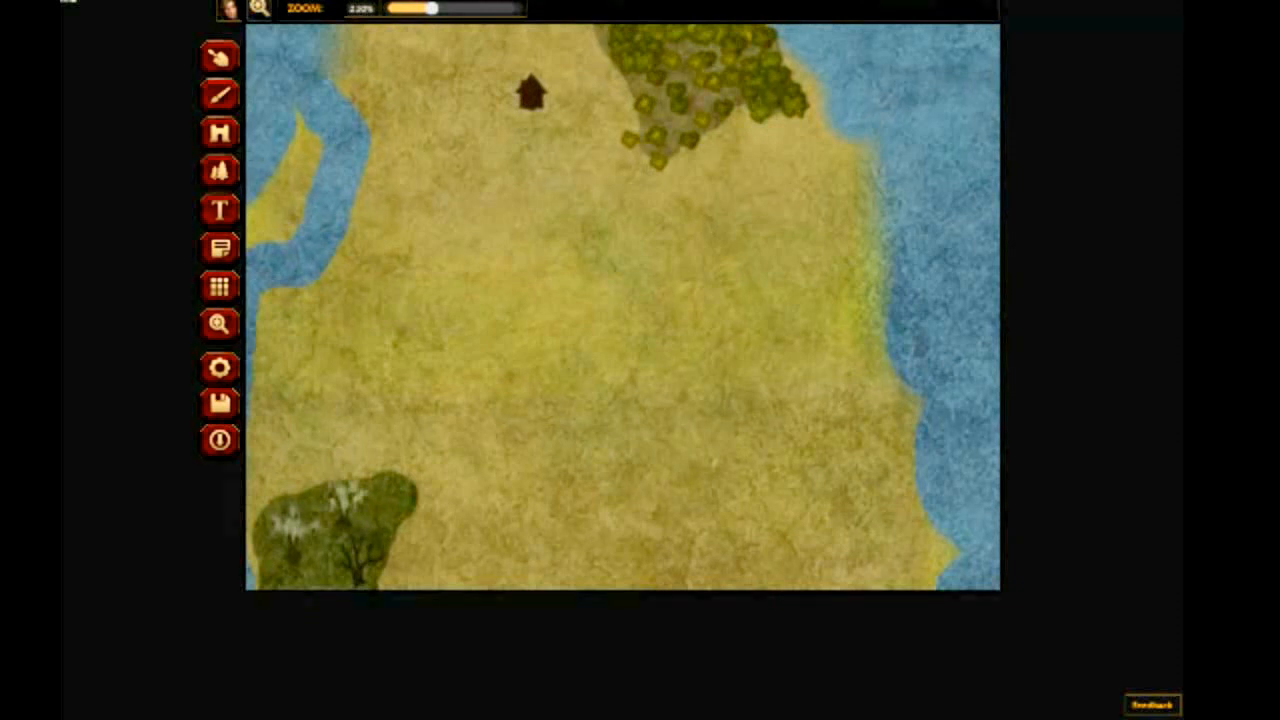
- Choose the Mountains pattern, reduce its scale, and place a first small mountain near the middle of the landmass
click(220, 171)
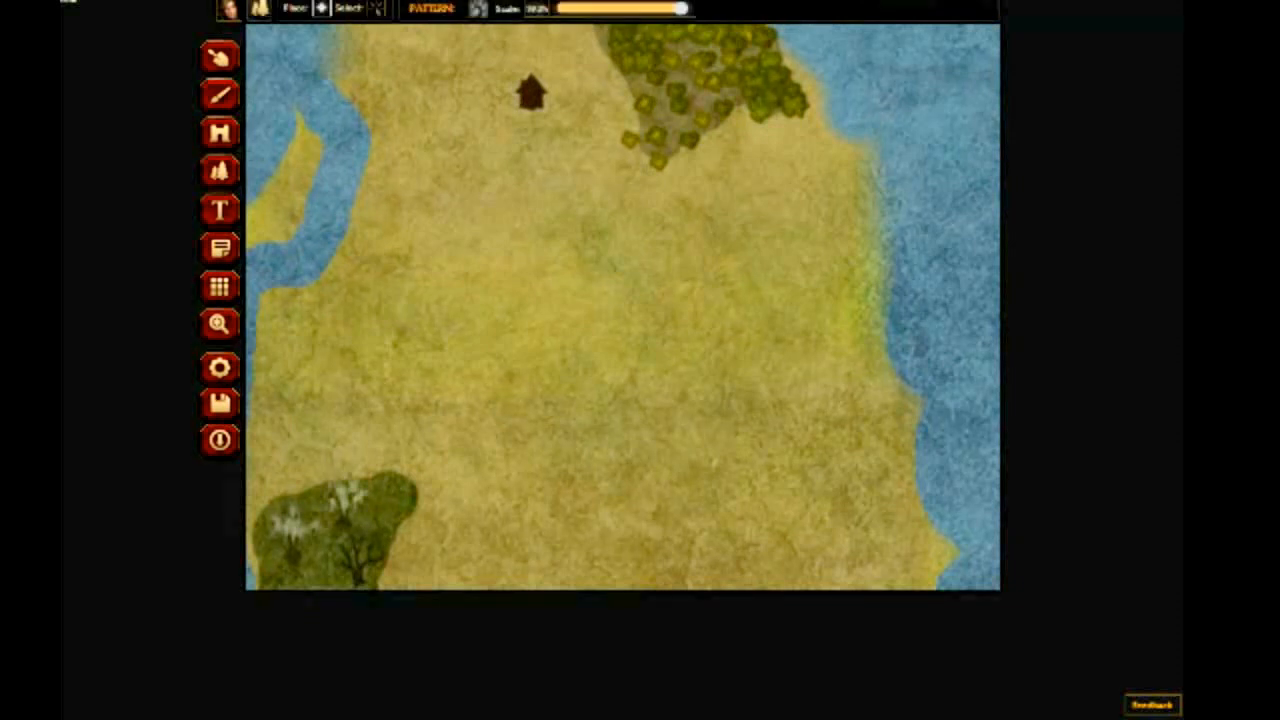
click(478, 8)
click(517, 231)
click(478, 8)
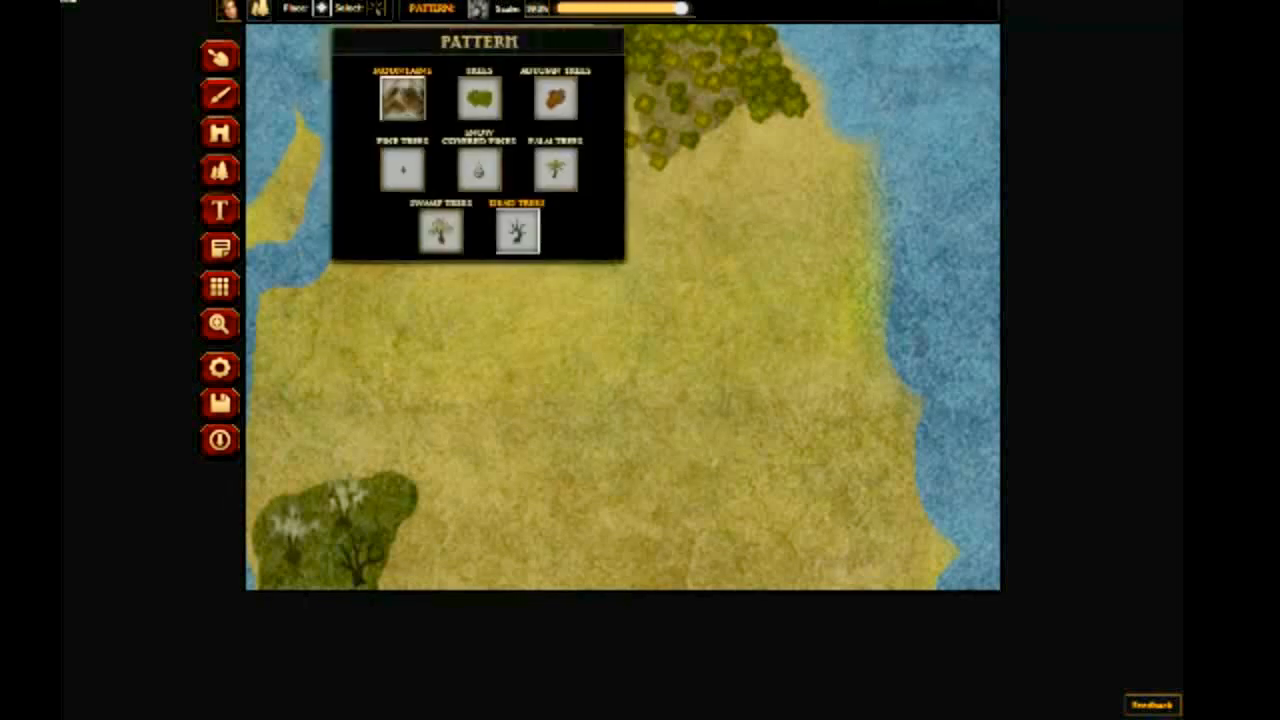
click(470, 168)
drag(773, 8, 654, 8)
click(550, 322)
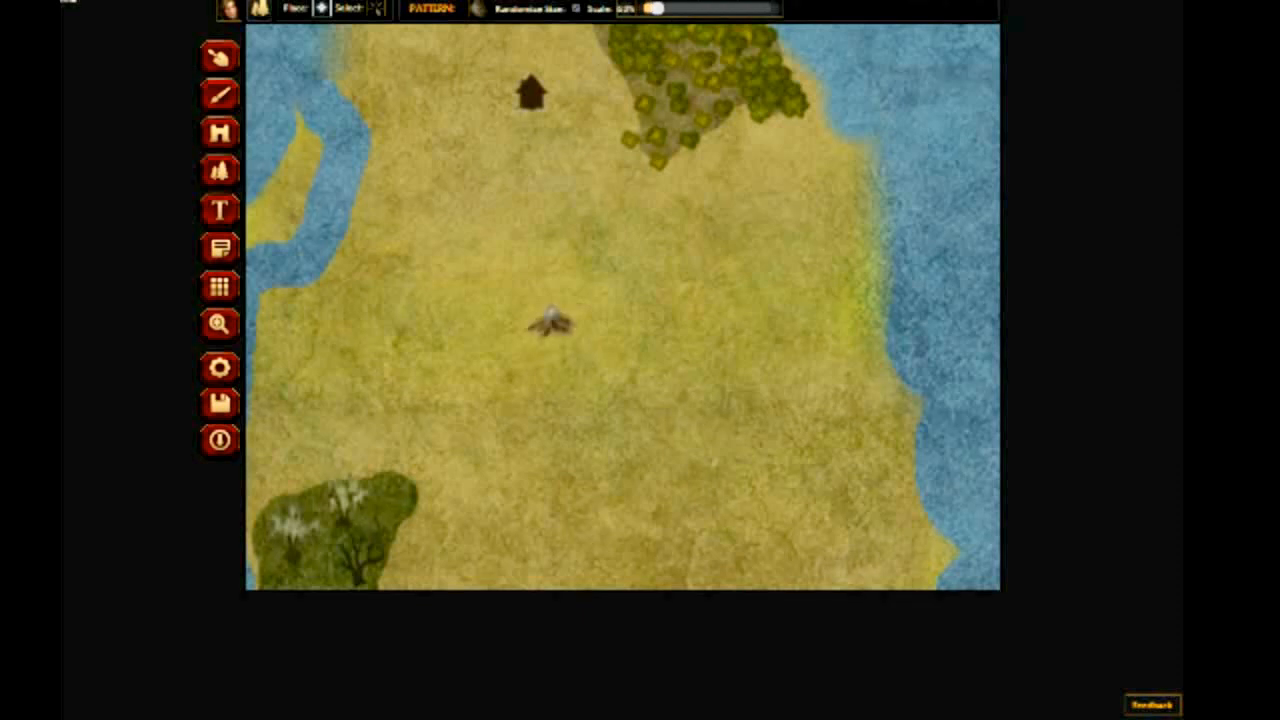
- Extend the first mountain into a curved chain of small mountains running east and bending north-east
click(579, 328)
click(590, 340)
click(618, 337)
click(625, 323)
click(641, 298)
click(639, 311)
click(627, 290)
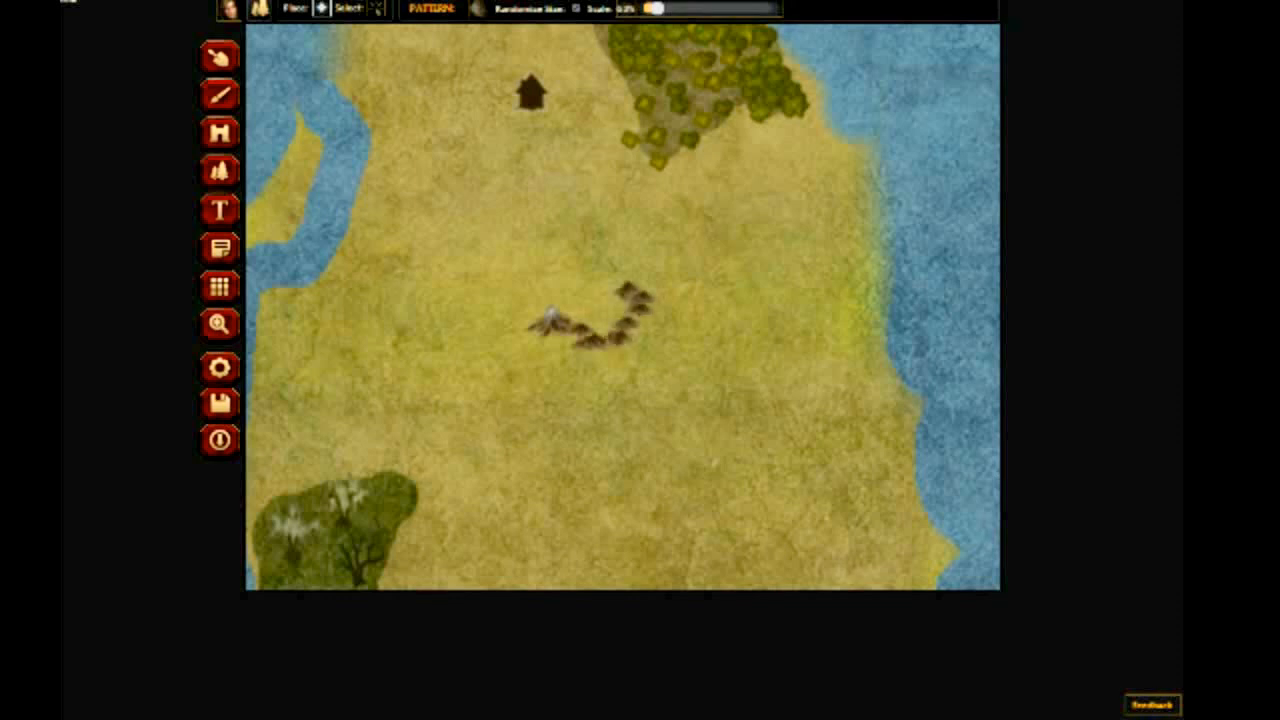
click(634, 262)
click(664, 253)
click(640, 275)
click(674, 243)
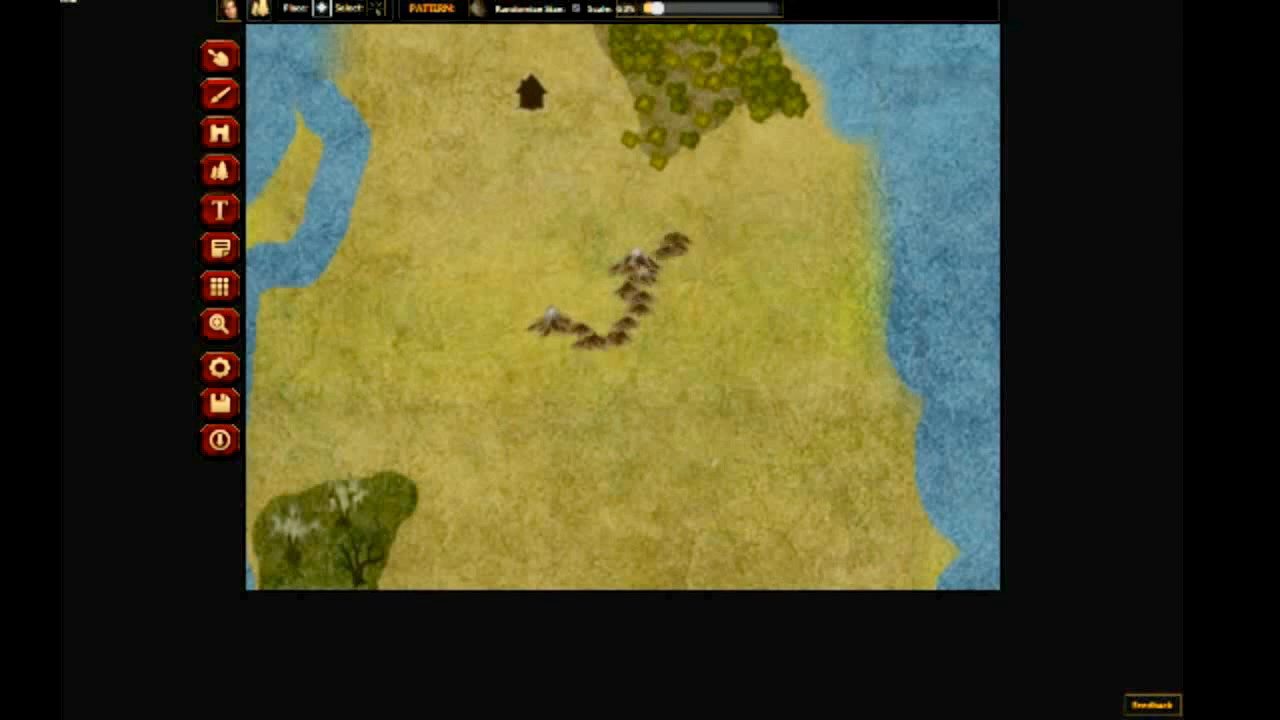
- Increase the mountain scale and place larger mountains along the chain's eastern and southern sides and at its western end
drag(656, 8, 698, 9)
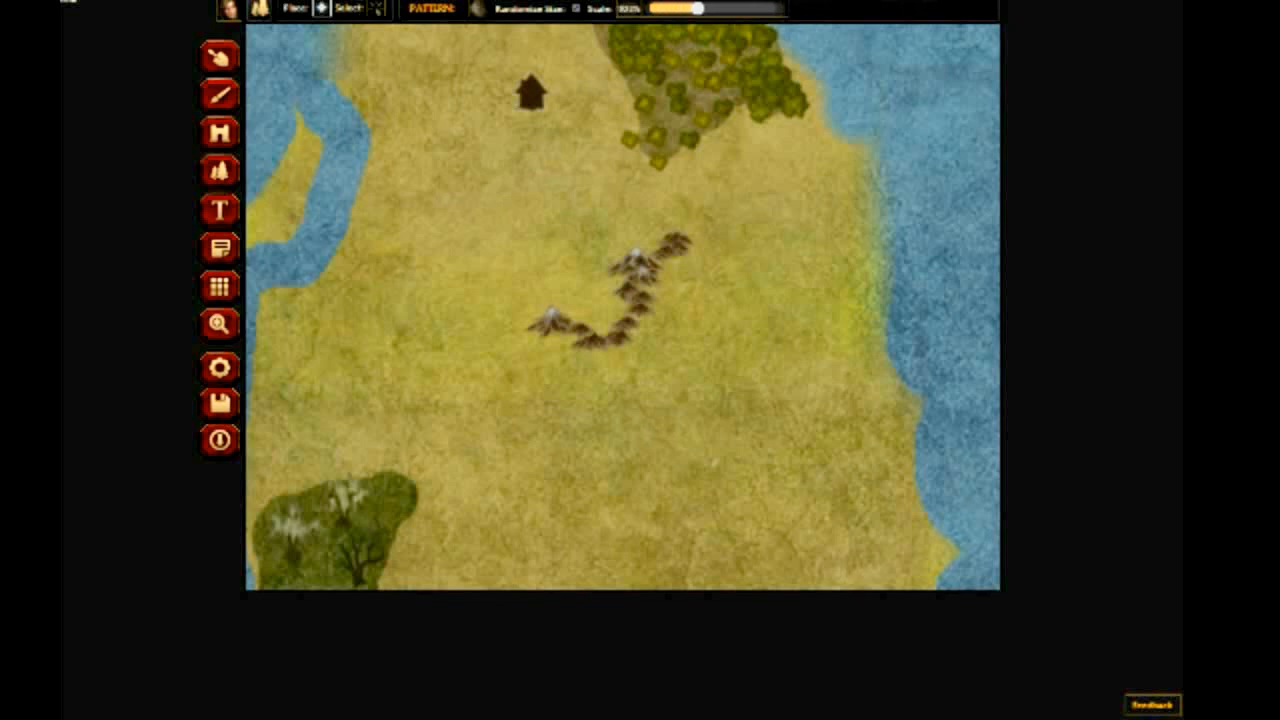
click(678, 268)
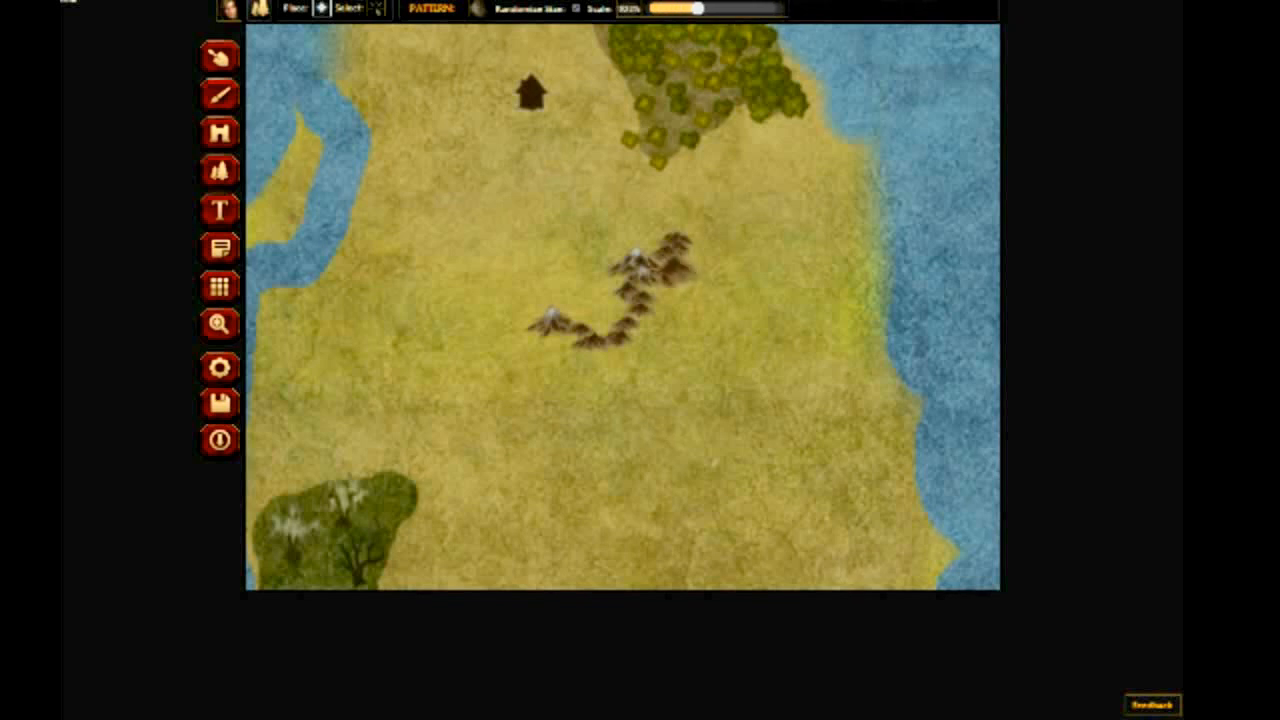
click(712, 244)
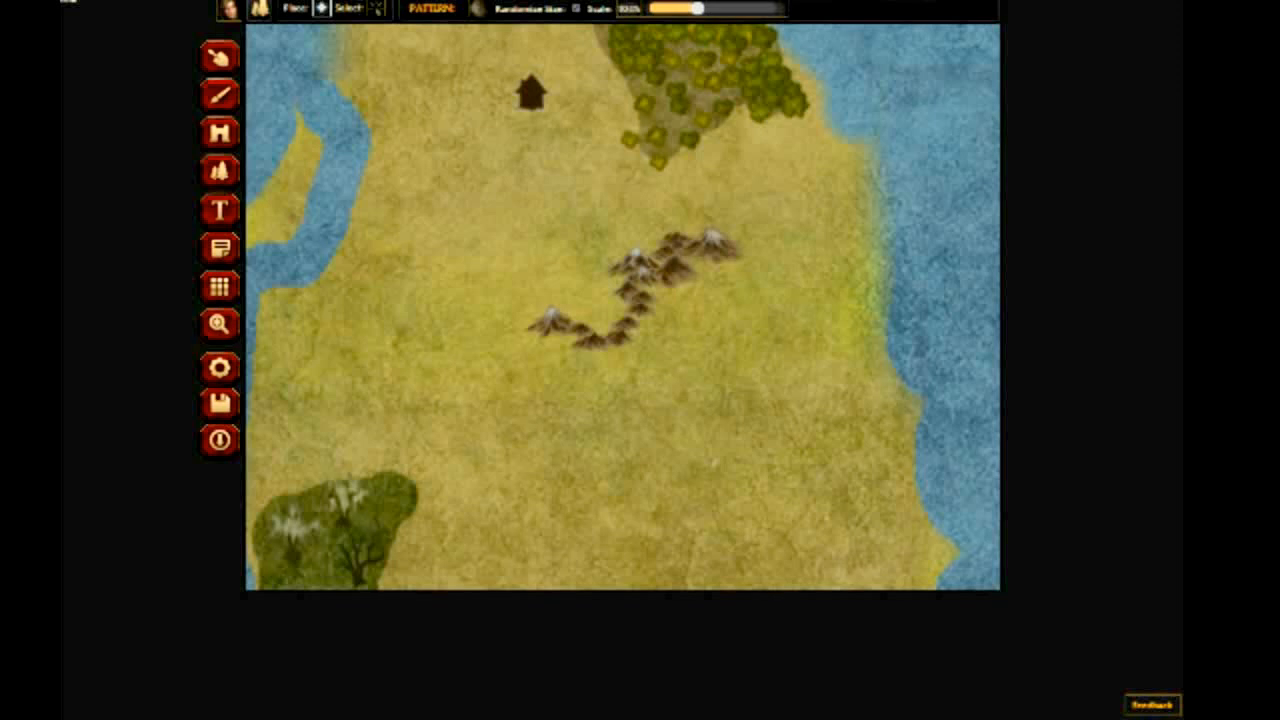
click(683, 297)
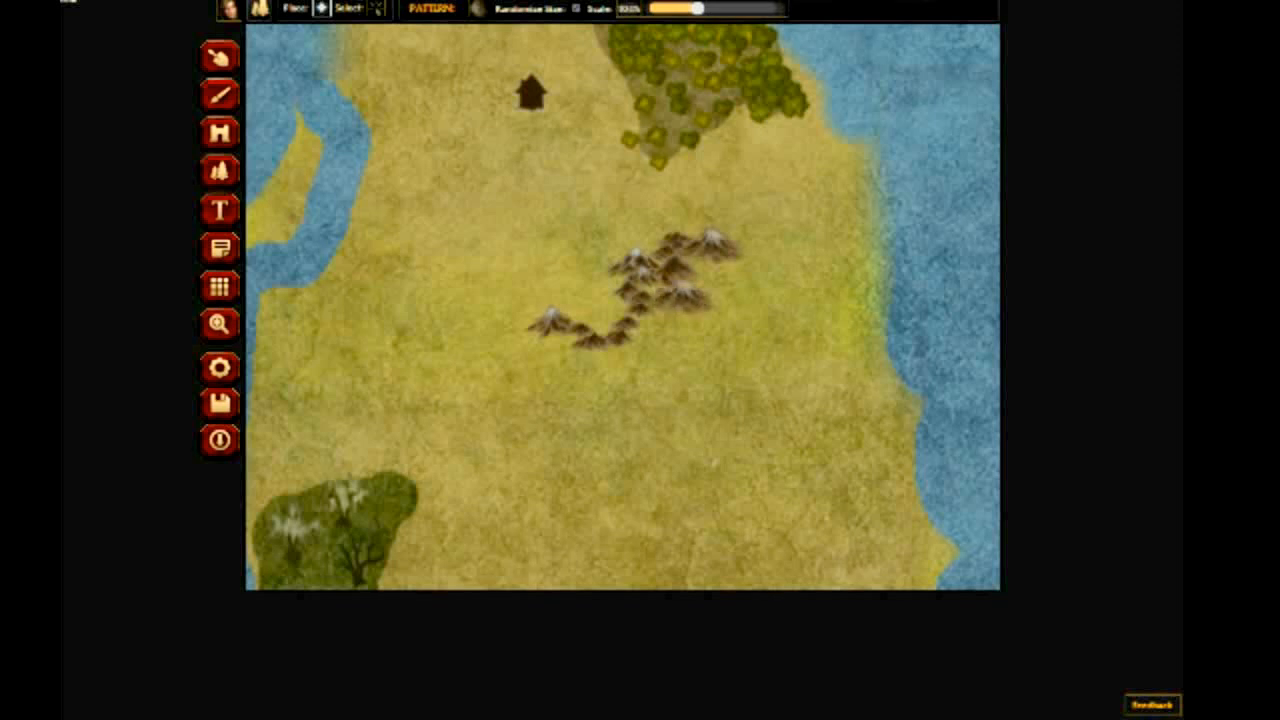
click(657, 337)
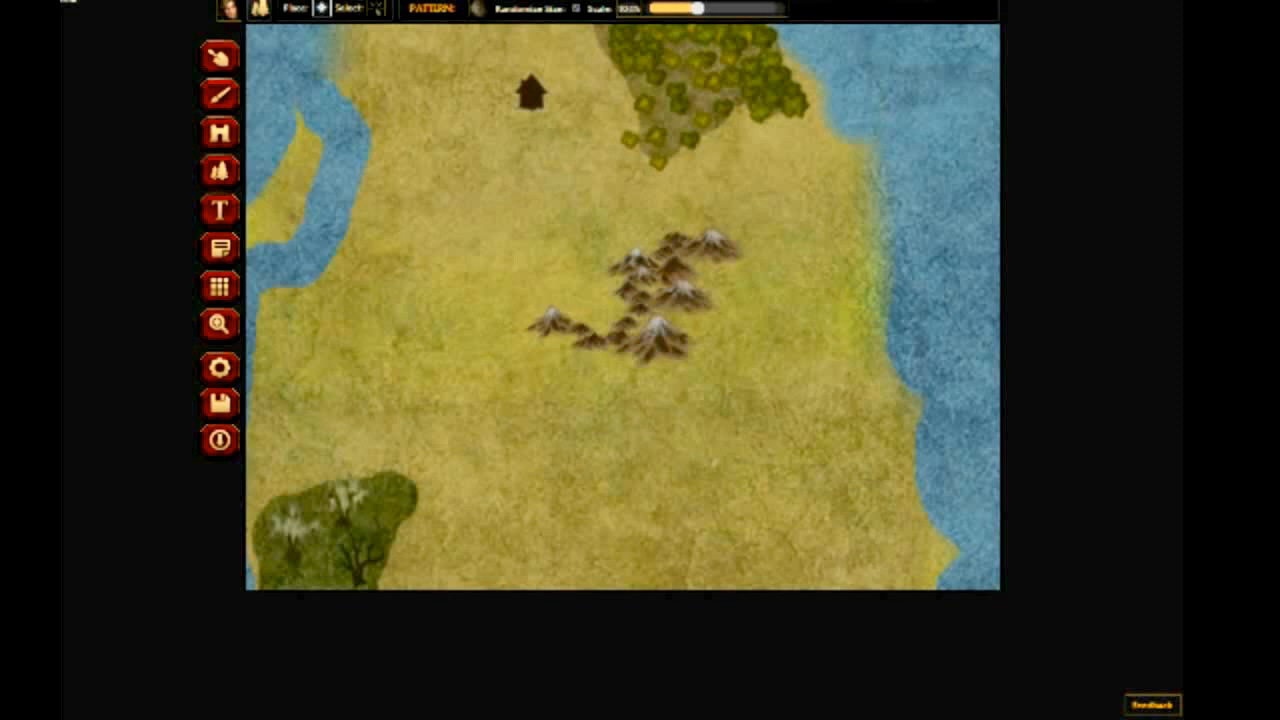
click(601, 362)
click(558, 352)
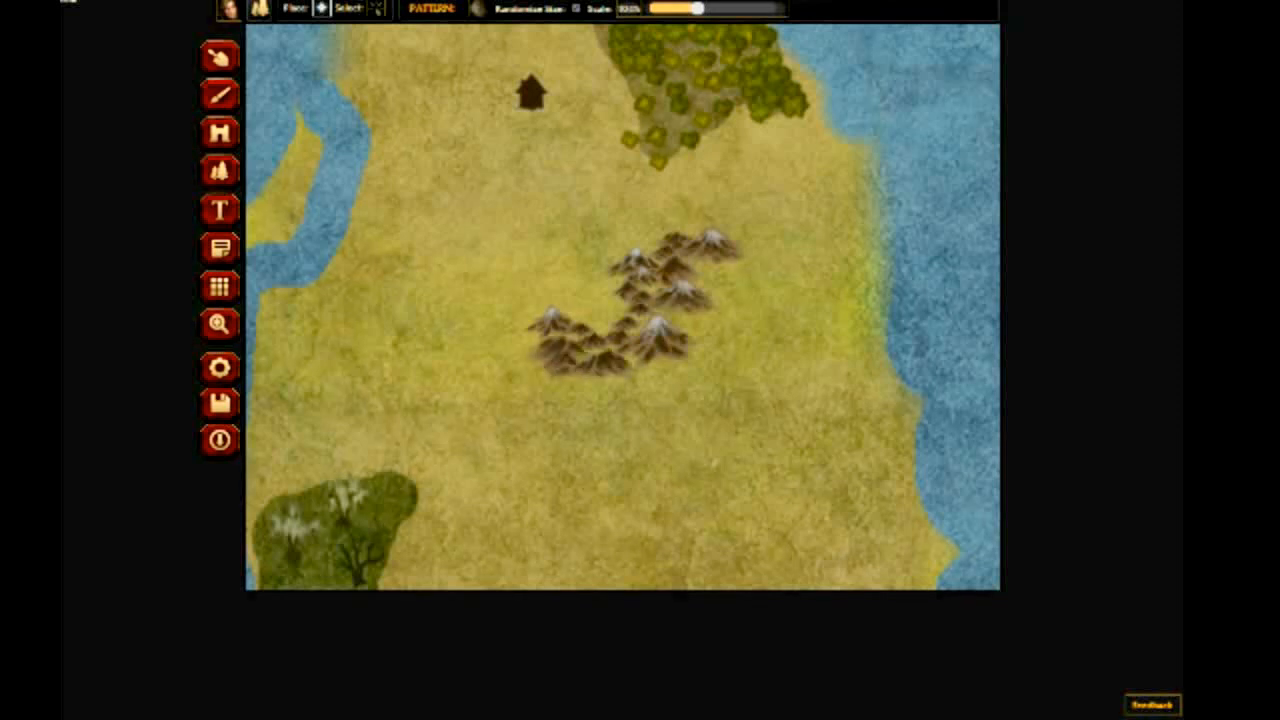
click(515, 340)
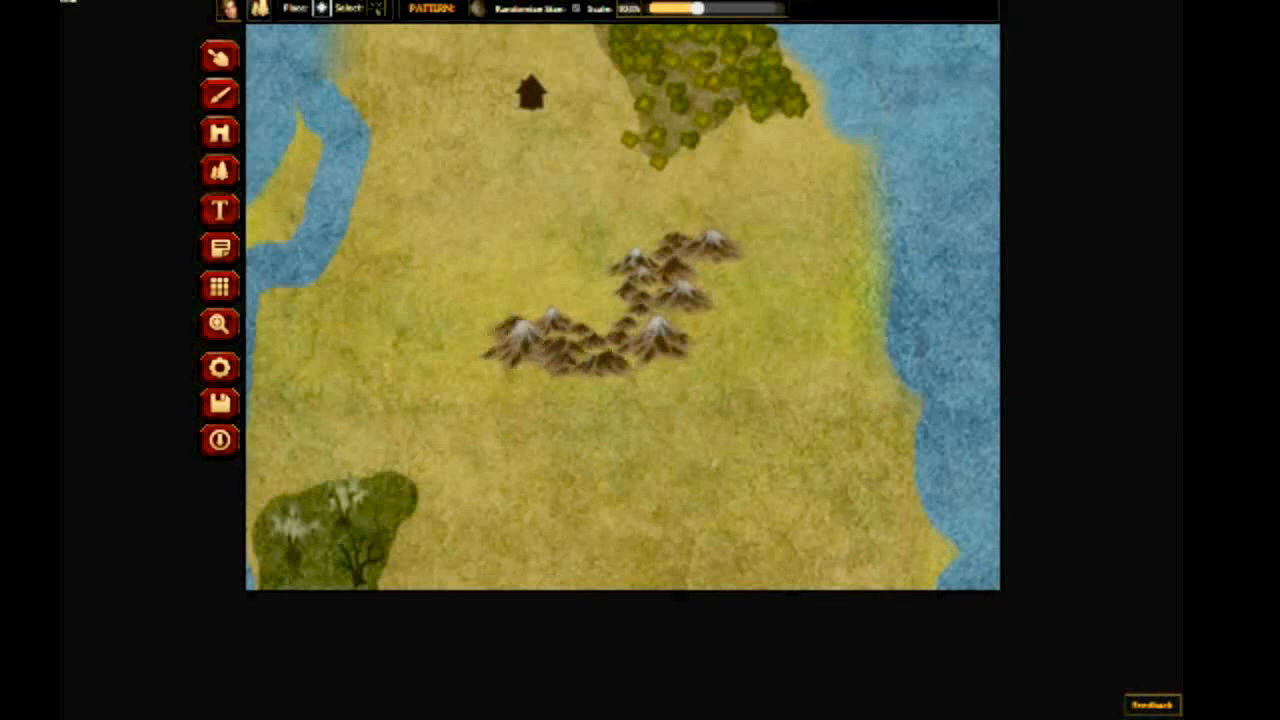
- Widen the range with more mountains on its eastern side and lengthen it north-east towards the forest
click(704, 330)
click(718, 298)
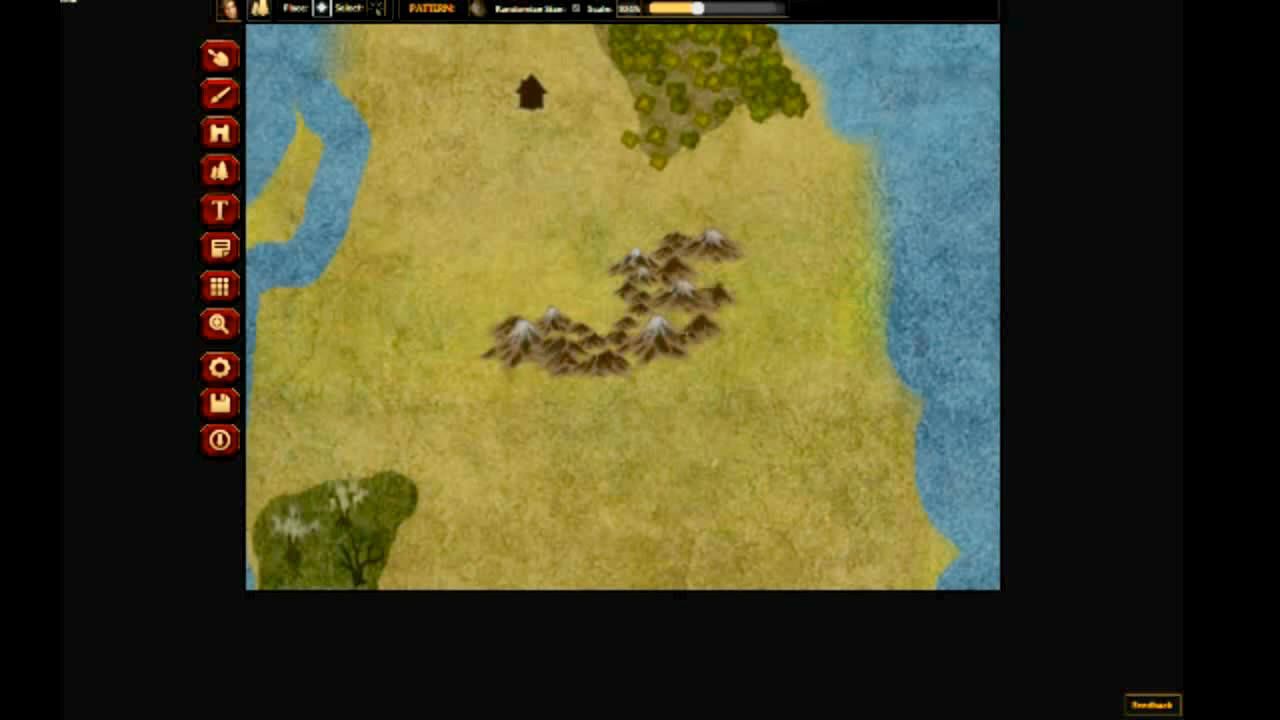
click(719, 272)
click(734, 224)
click(690, 215)
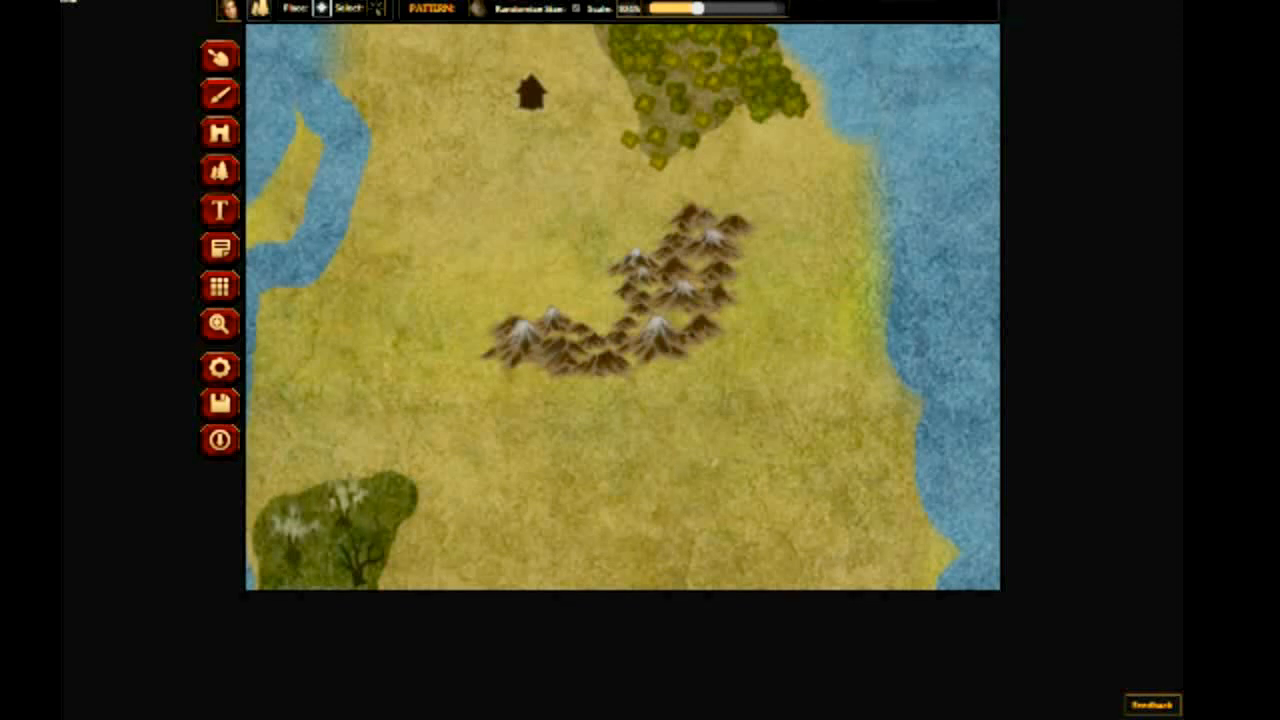
click(742, 192)
click(710, 195)
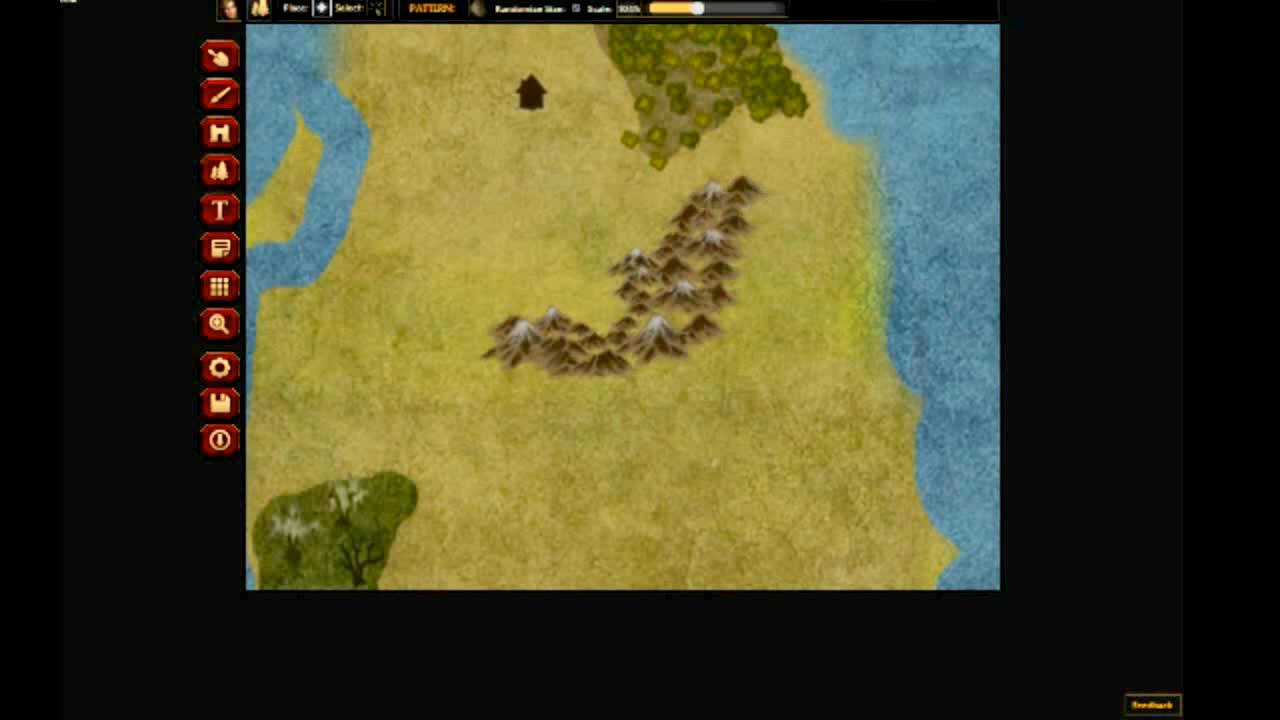
click(783, 218)
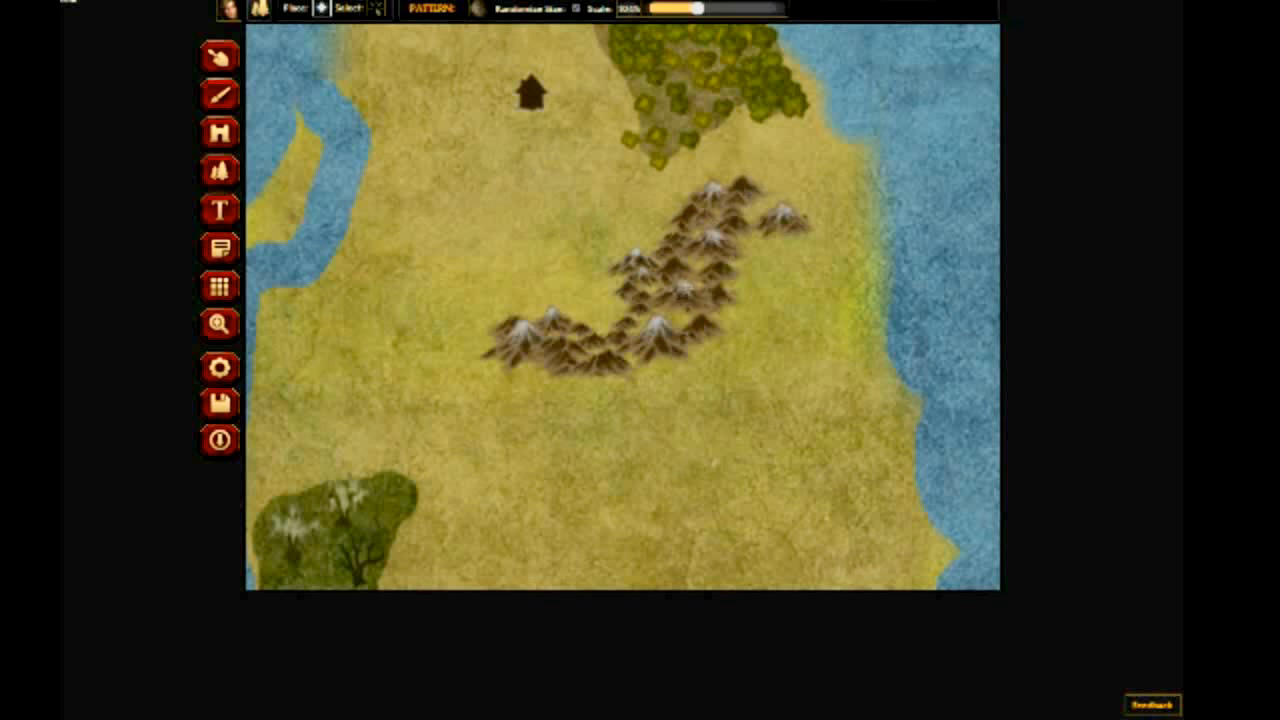
- Delete the two overlapping mountains in the eastern middle of the range and place two new ones in the gap
click(376, 8)
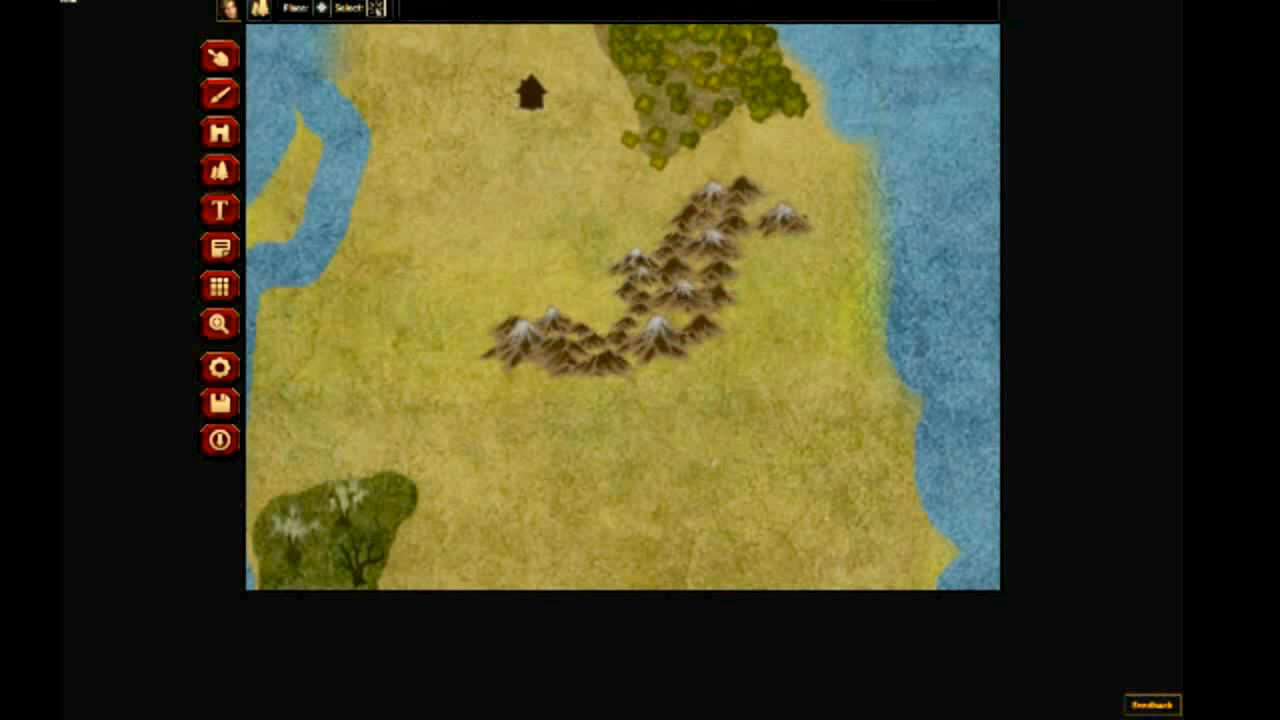
right_click(755, 254)
click(785, 277)
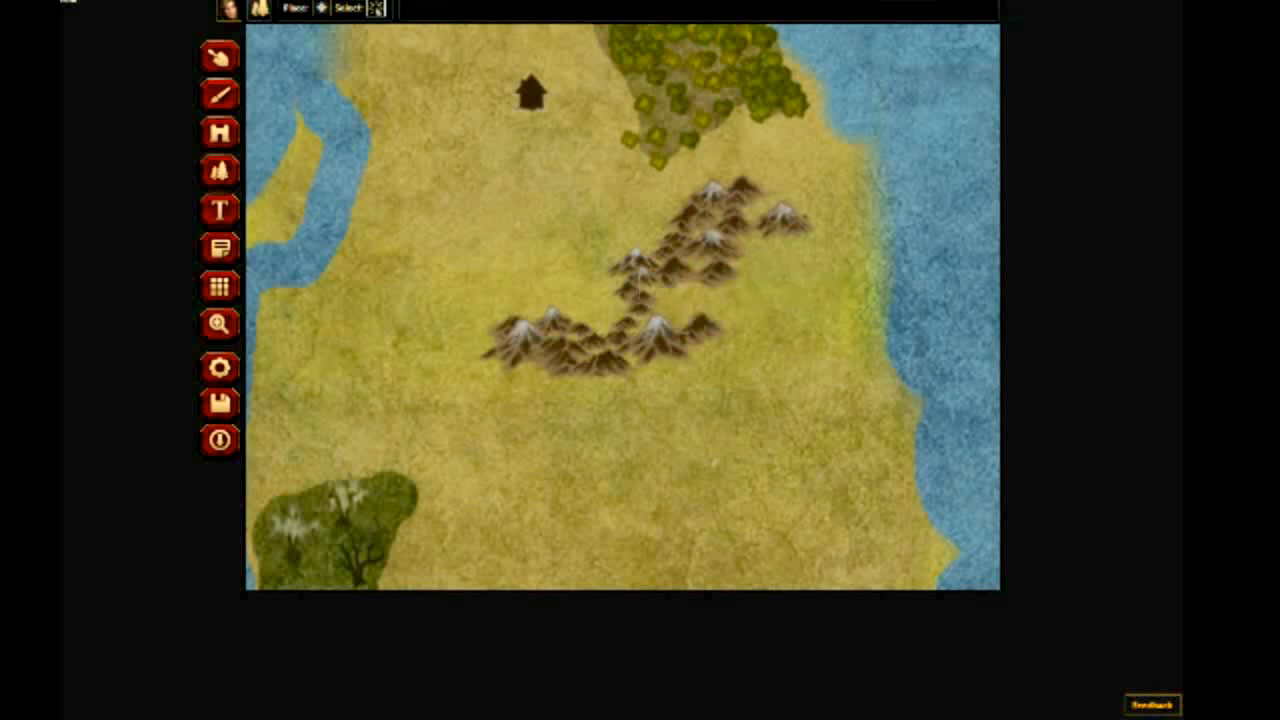
click(321, 8)
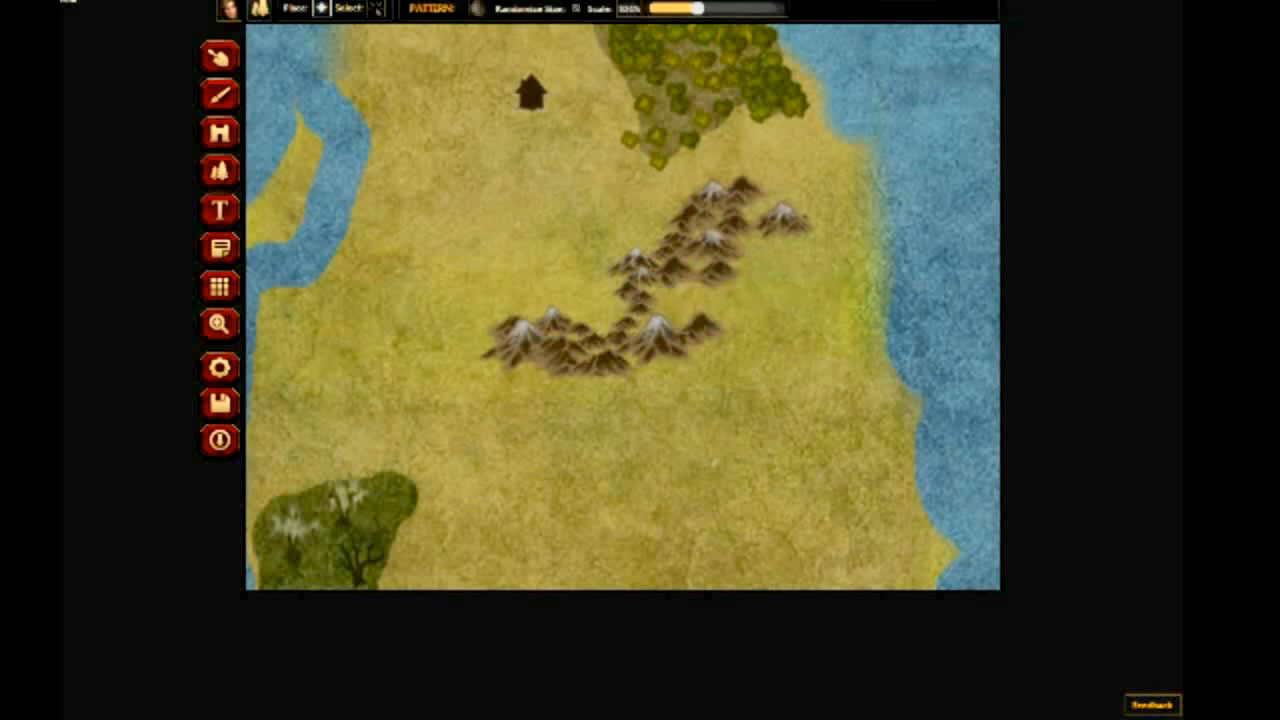
click(678, 295)
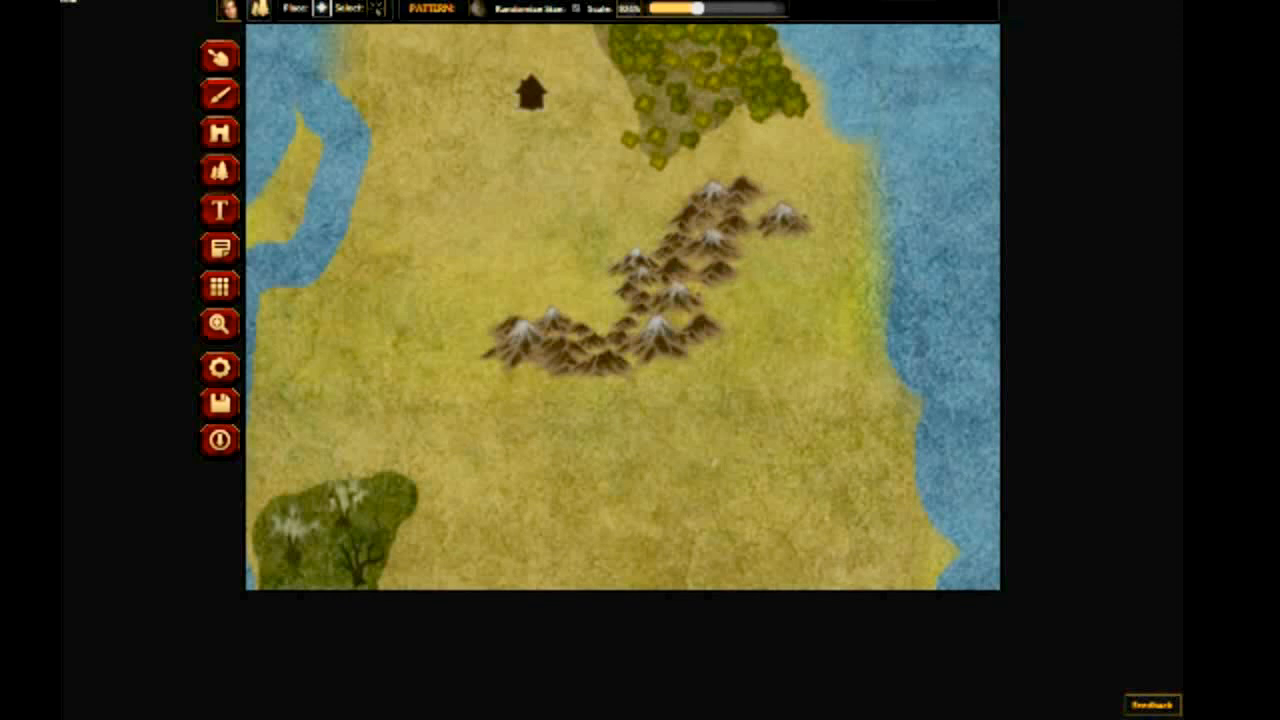
click(724, 293)
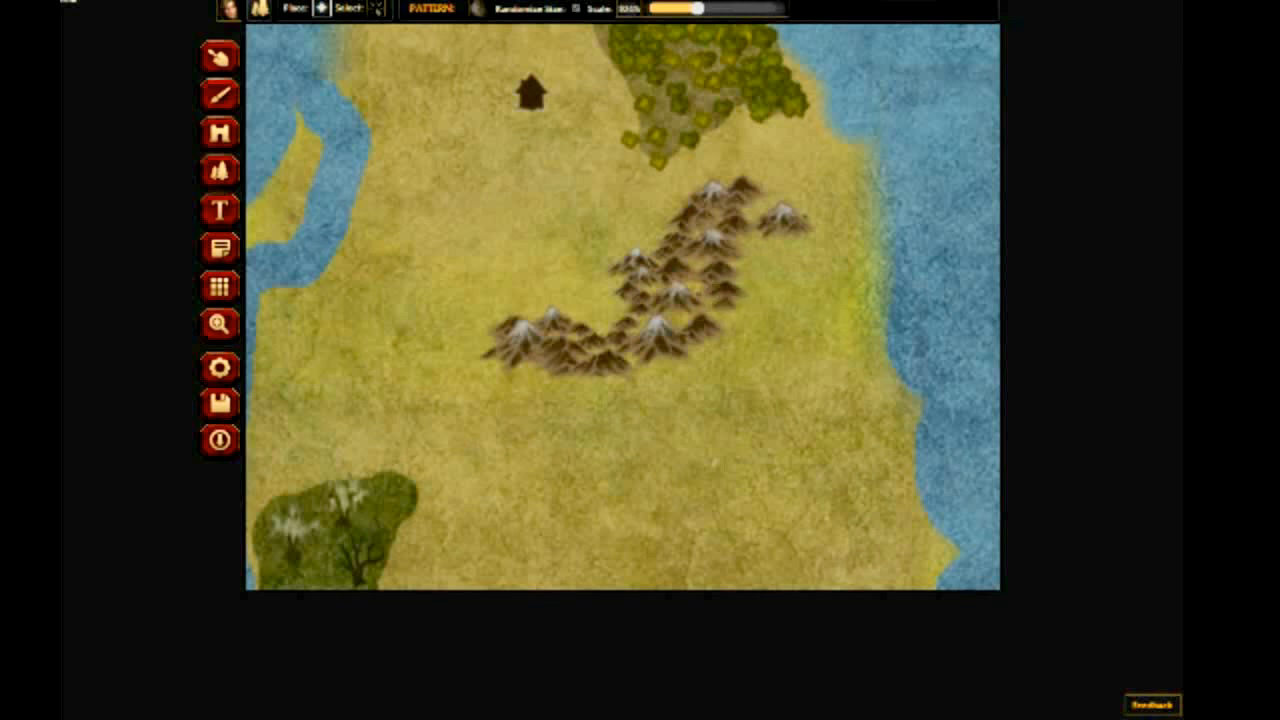
- Select the new snow-capped mountain in the middle of the range and delete it
click(376, 9)
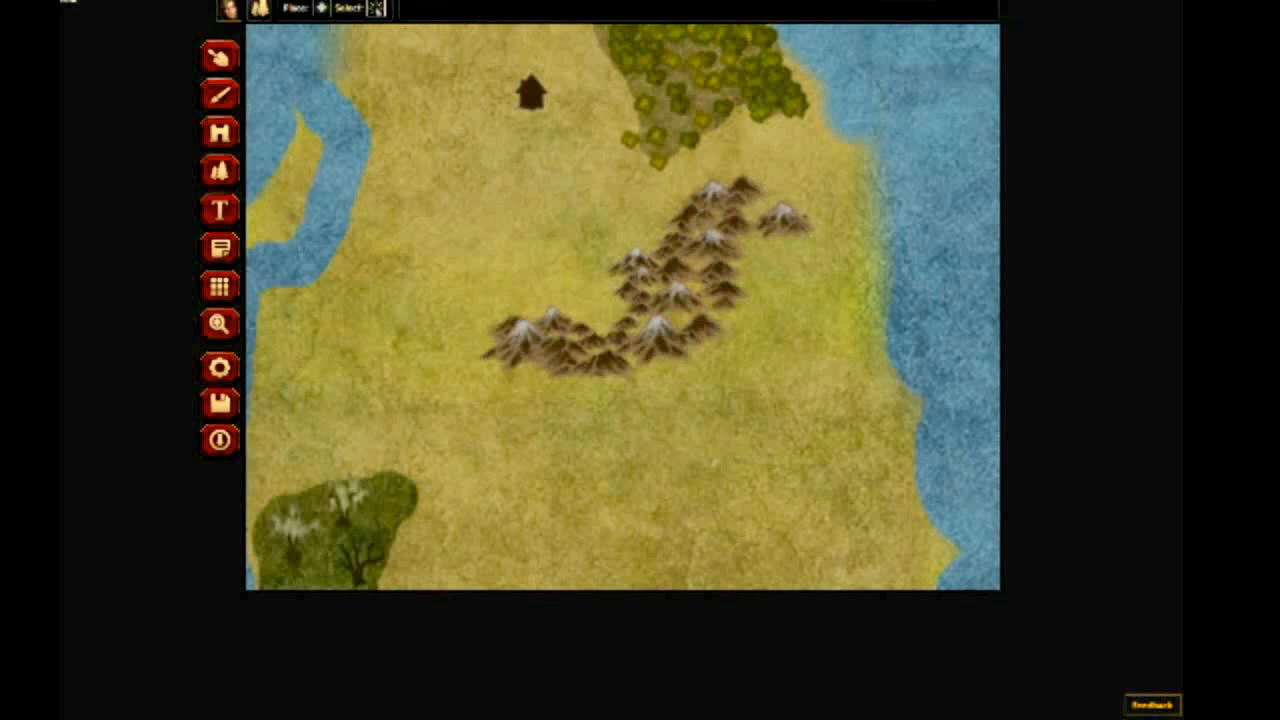
click(677, 286)
click(677, 298)
click(710, 246)
click(677, 298)
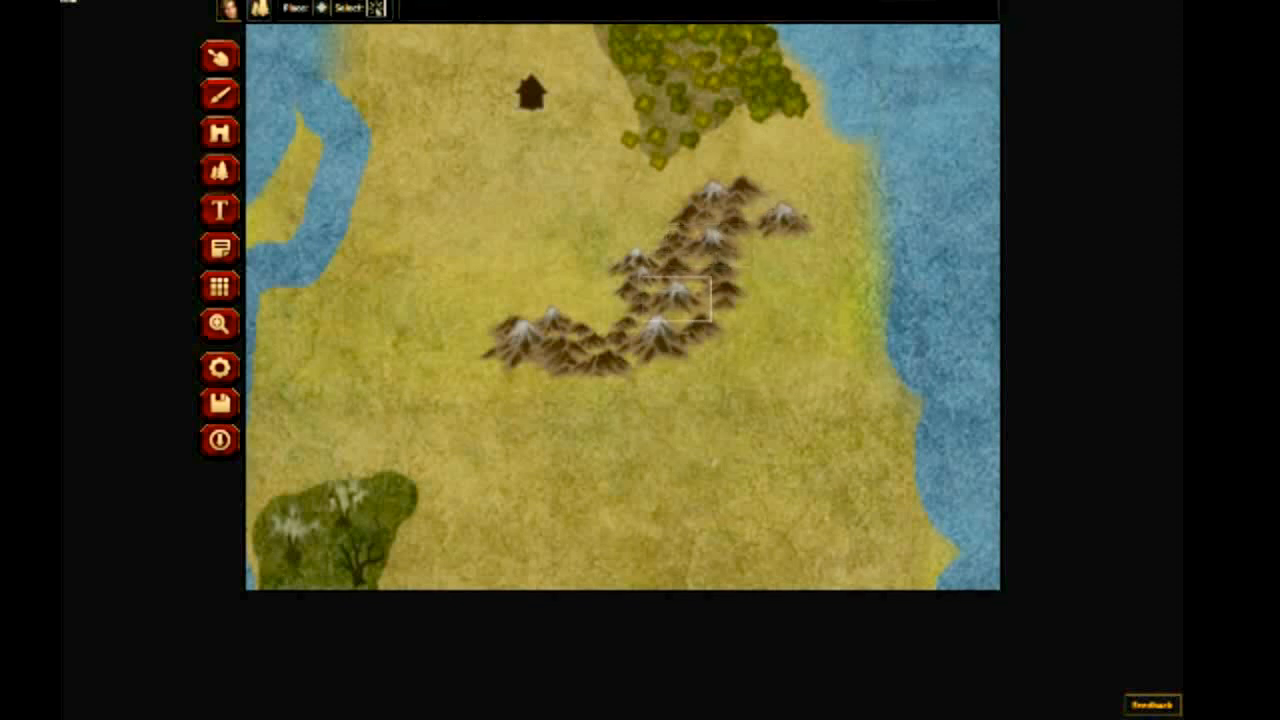
click(723, 256)
click(723, 294)
click(682, 300)
click(723, 256)
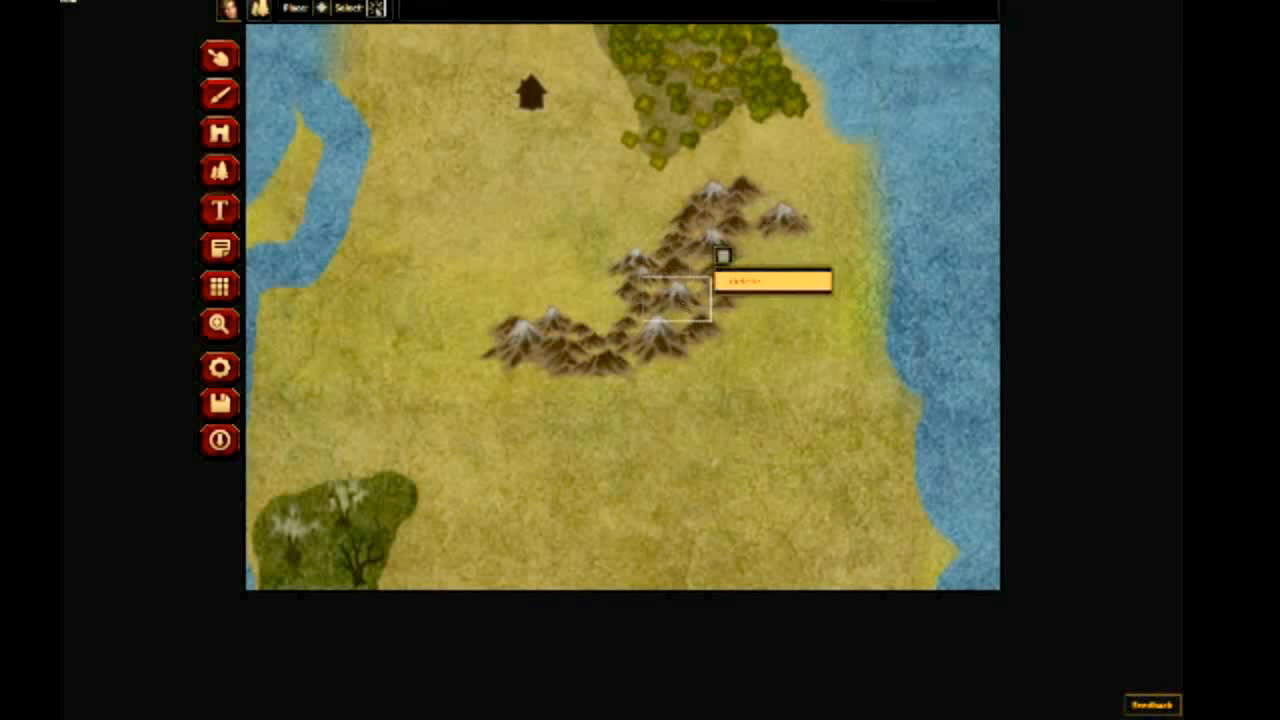
click(770, 279)
- Fill the gap in the middle of the range with a mountain and extend the range north-east to the coast
click(321, 8)
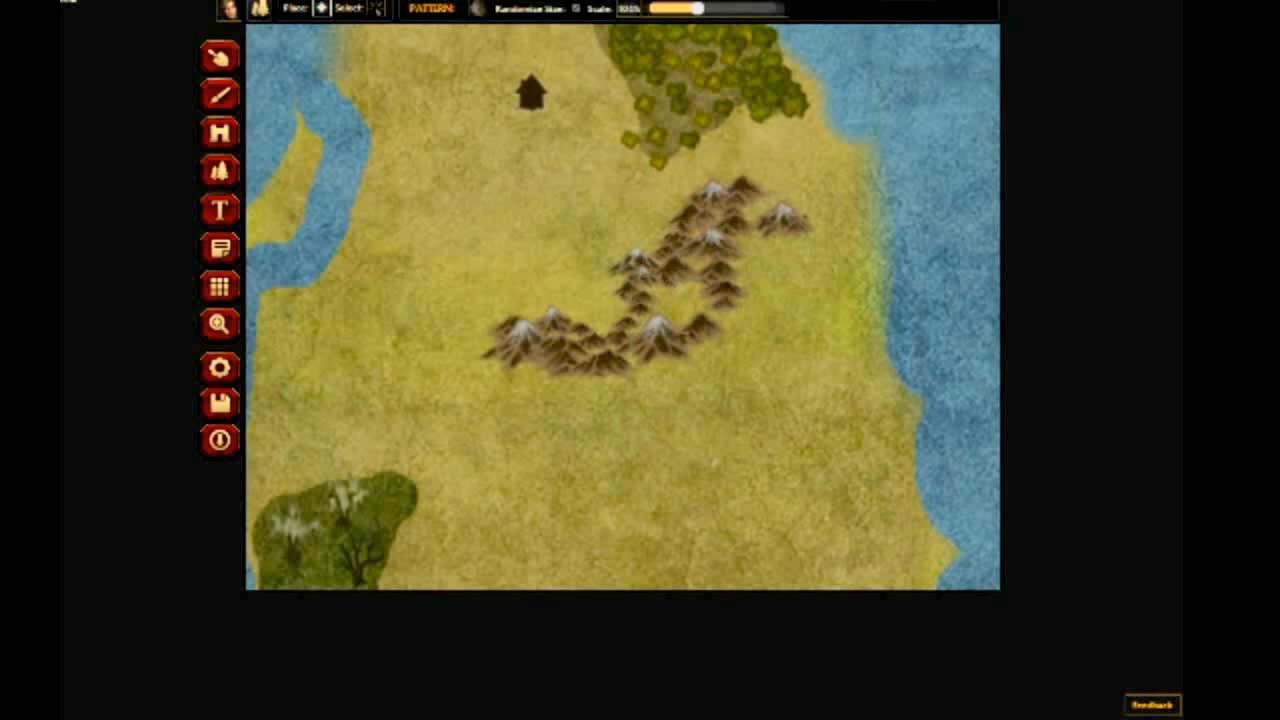
click(676, 305)
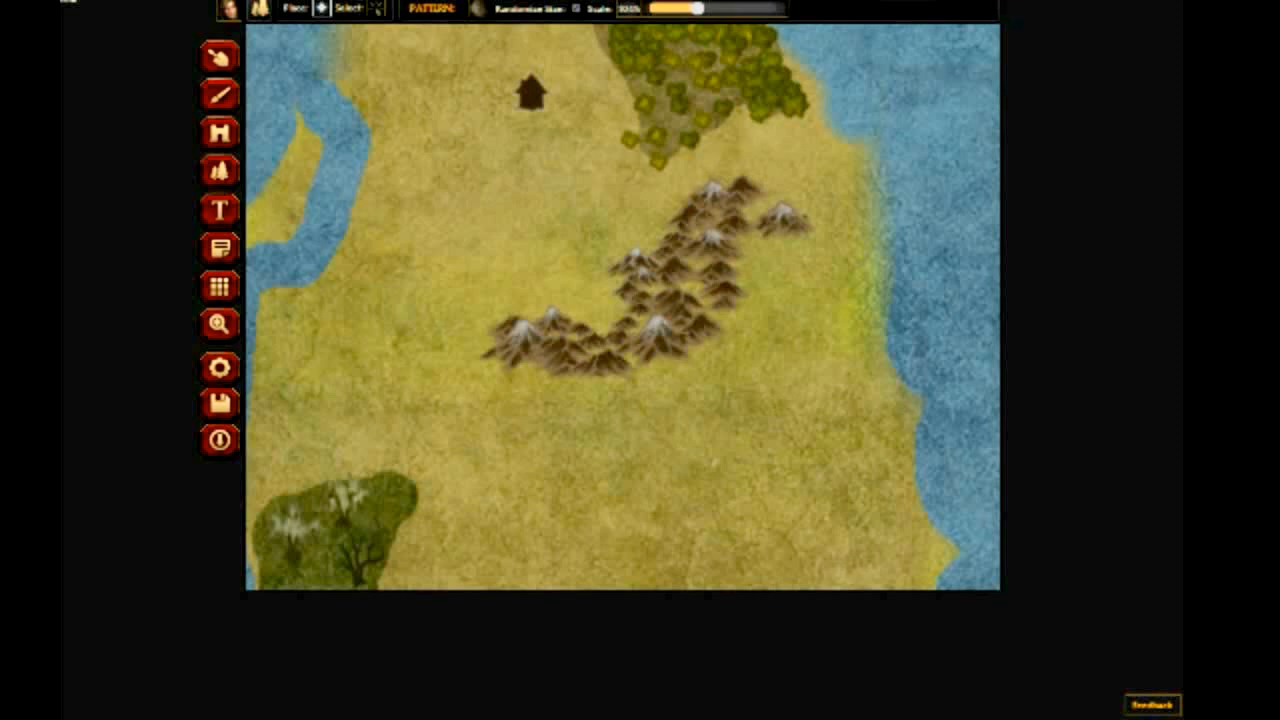
click(752, 171)
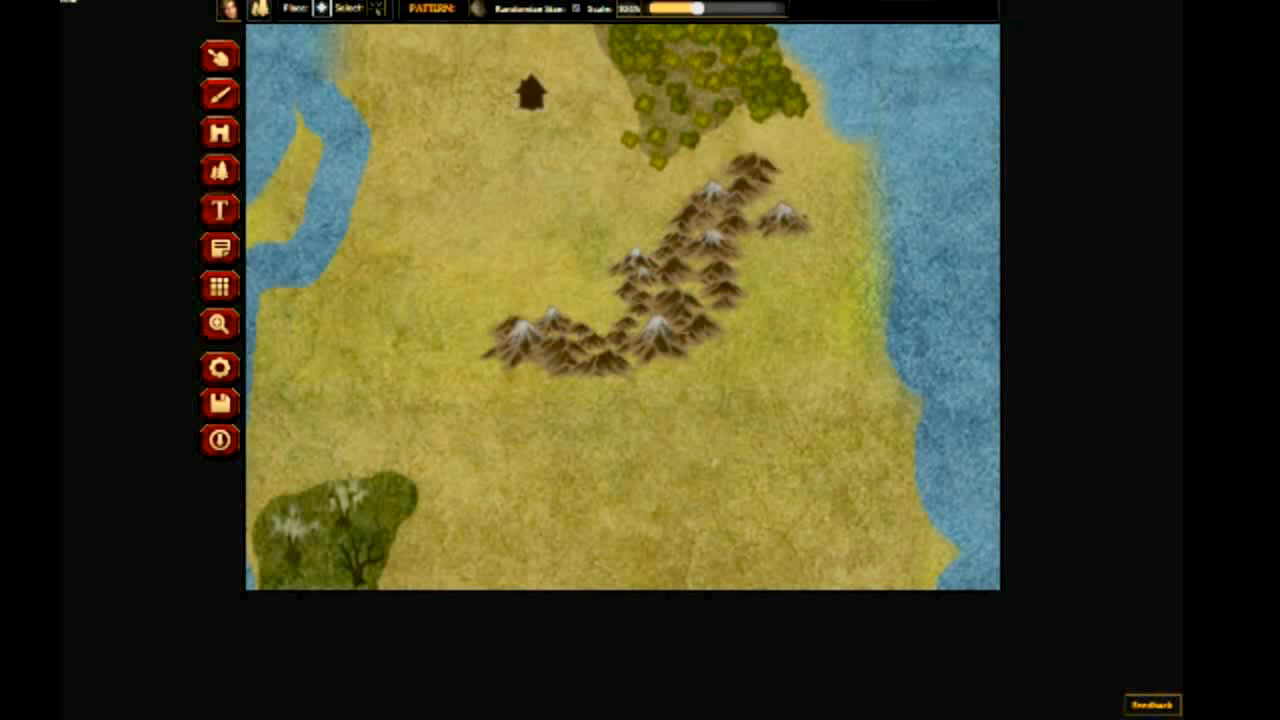
click(794, 179)
click(818, 196)
click(799, 199)
click(827, 163)
click(790, 151)
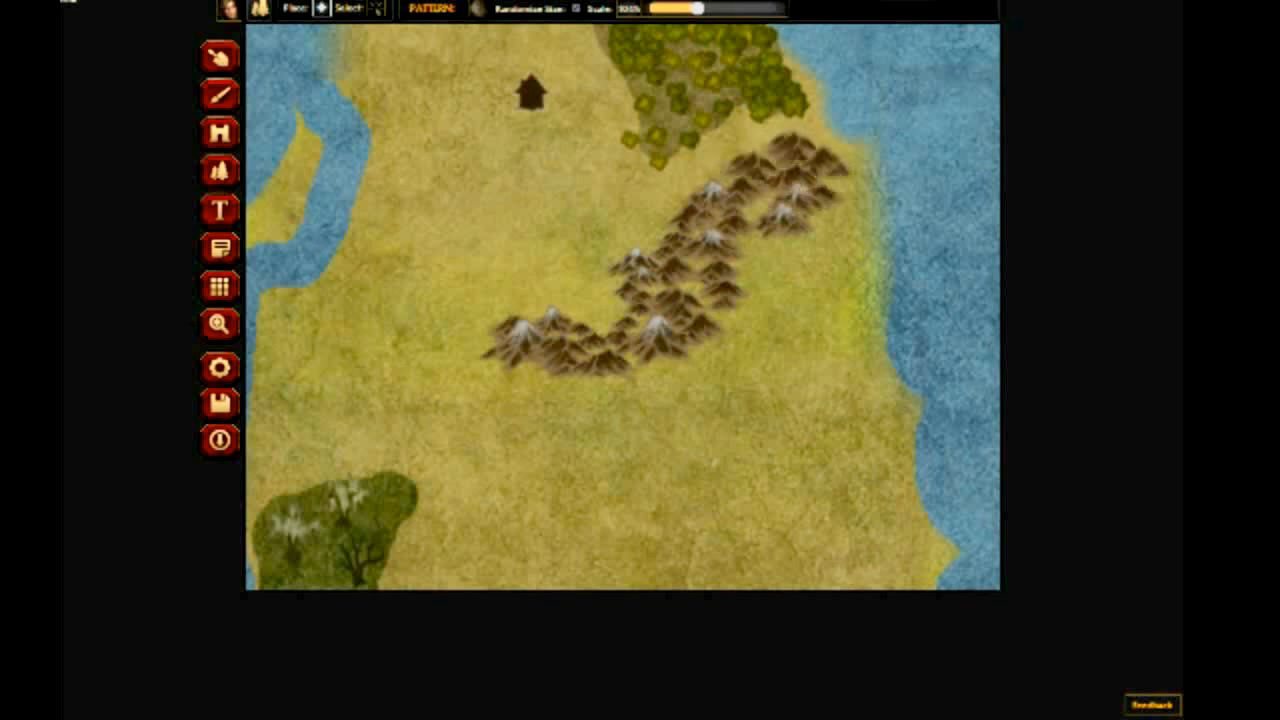
click(848, 140)
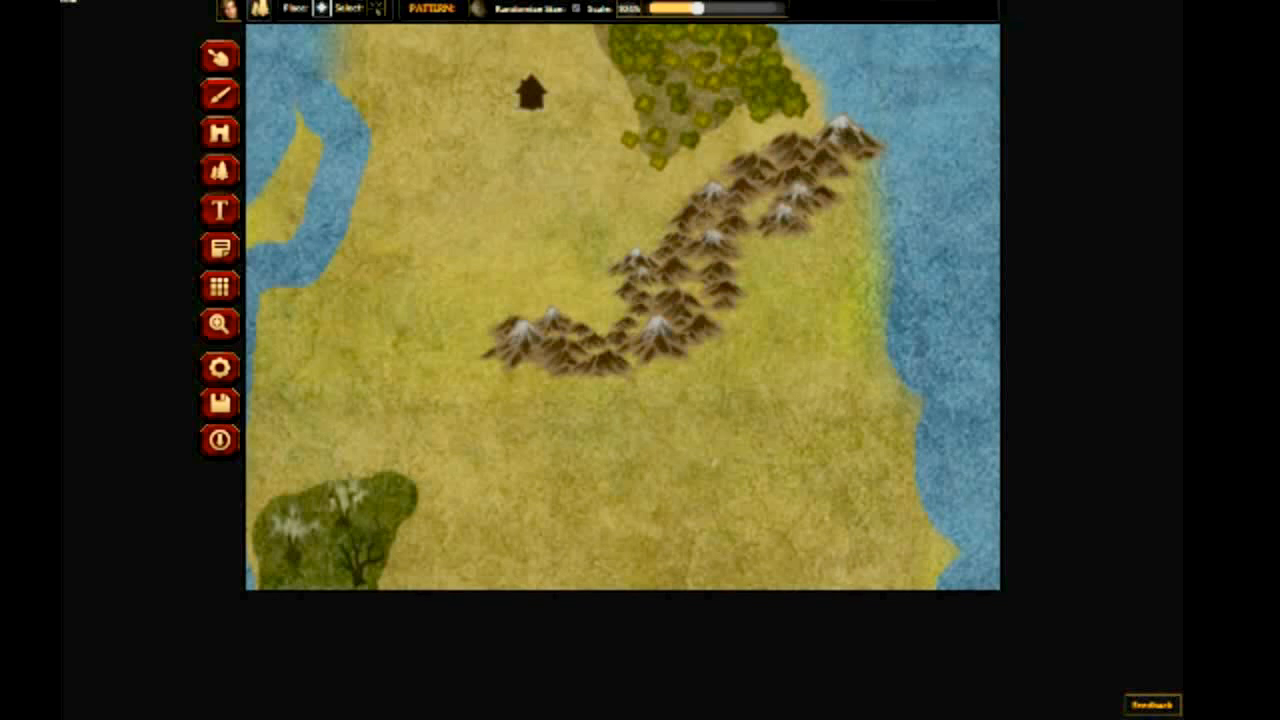
- Thicken the south-eastern side of the range's northern arm with four more mountains, reaching the east coast
click(866, 178)
click(766, 242)
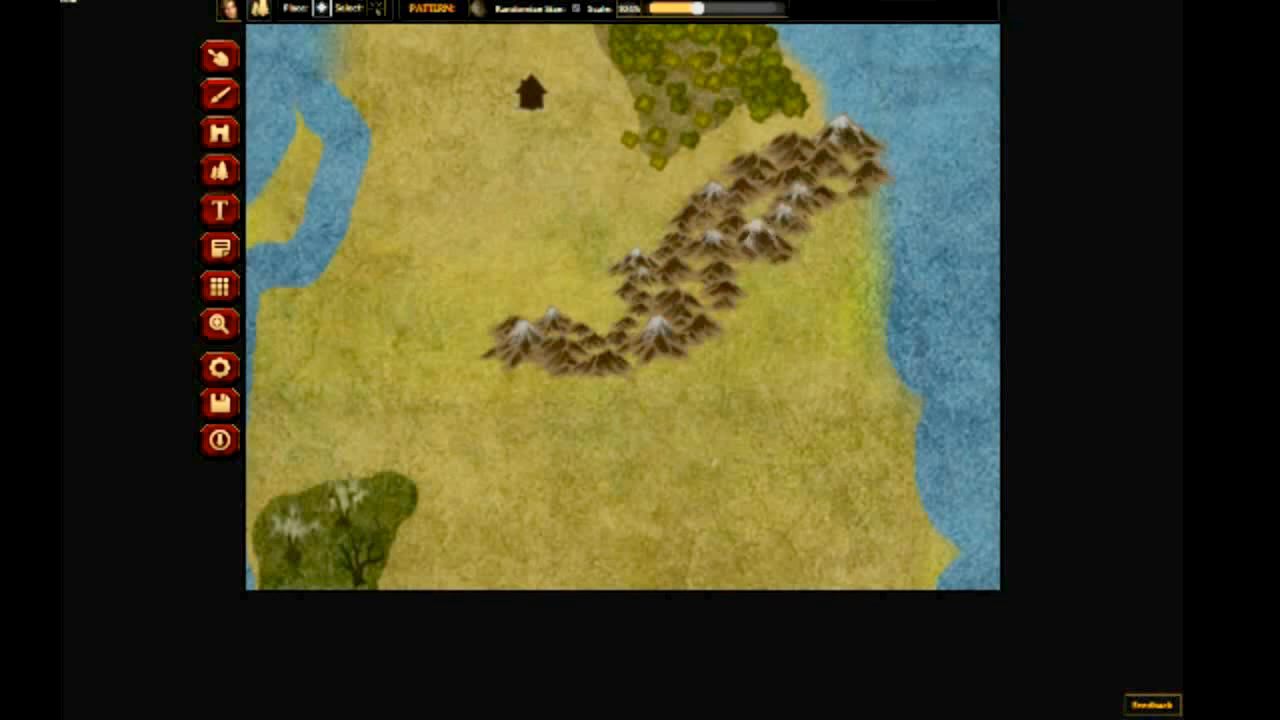
click(835, 226)
click(879, 210)
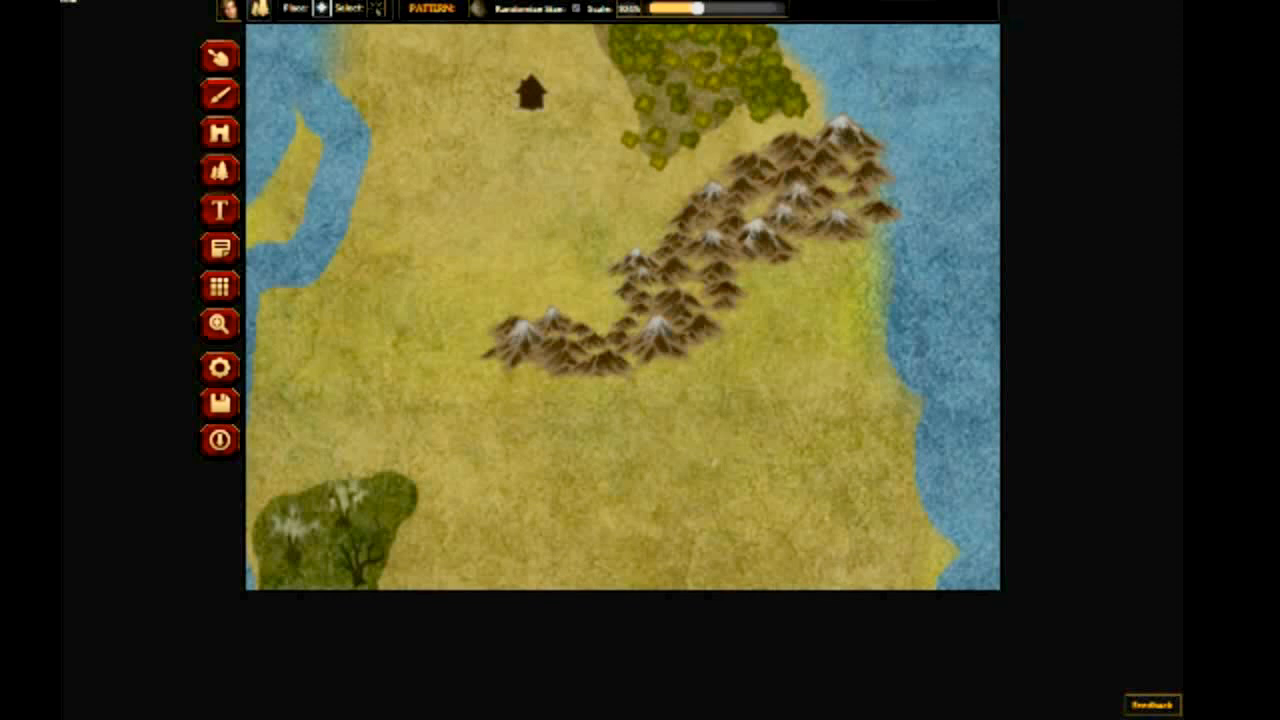
- Place a Mountain (Earth) object over the northern part of the mountain range and push it to the front
click(220, 133)
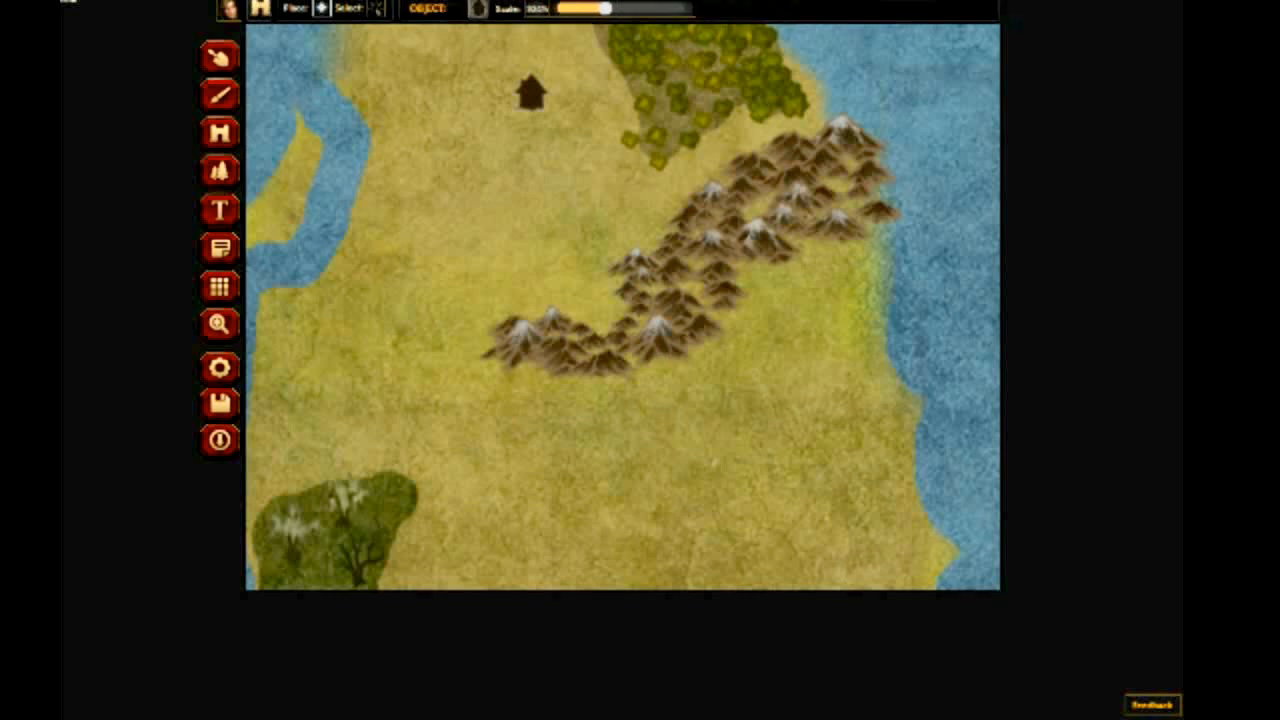
click(478, 9)
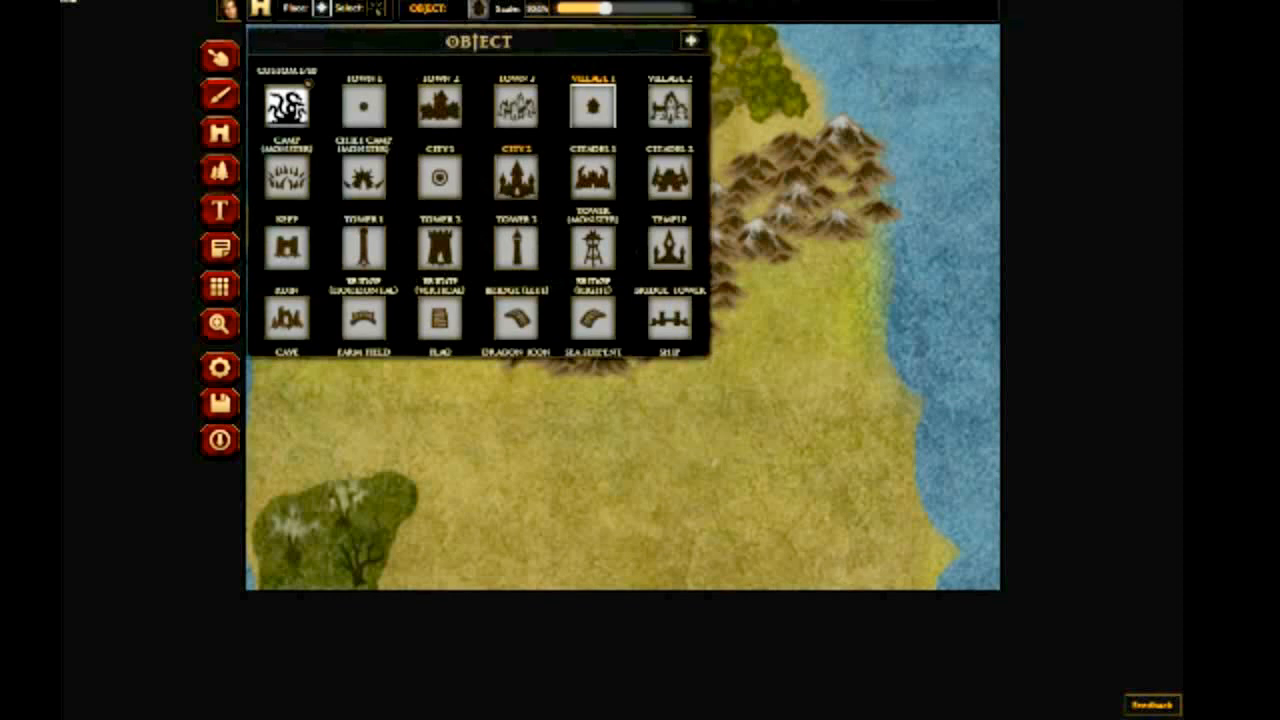
scroll(478, 200, down, 1)
scroll(478, 200, down, 1)
scroll(478, 200, down, 2)
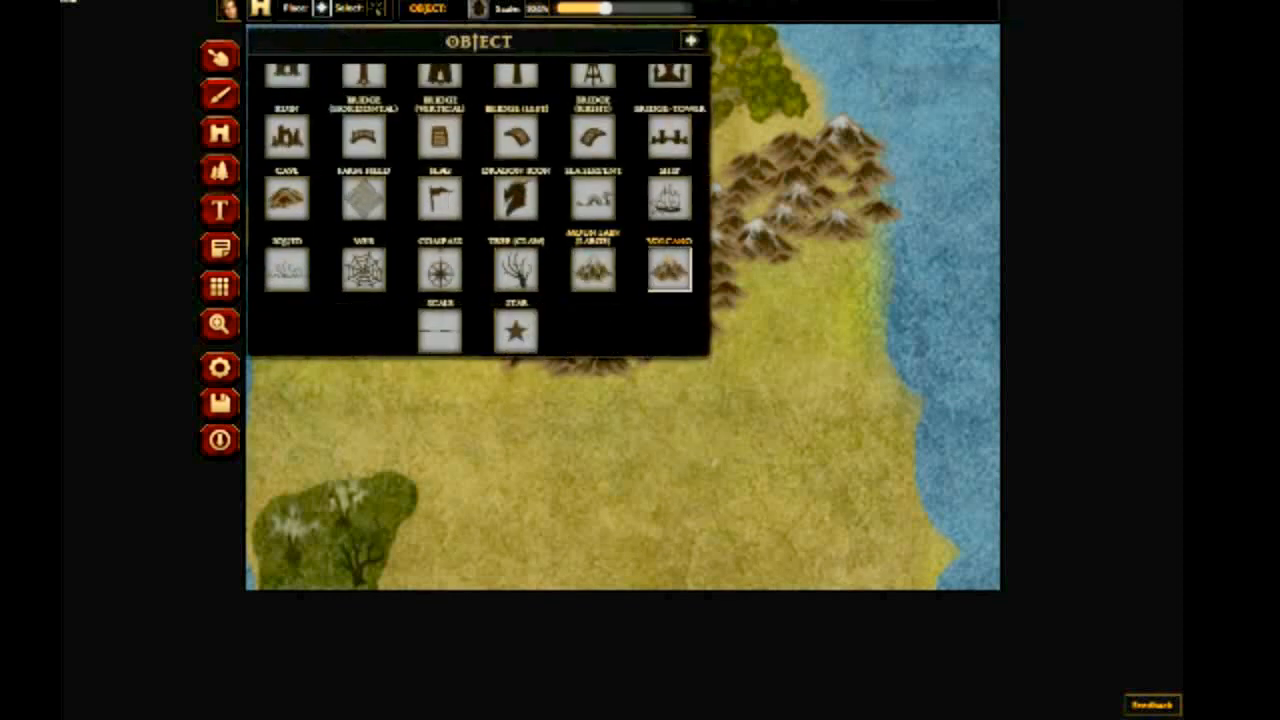
click(590, 262)
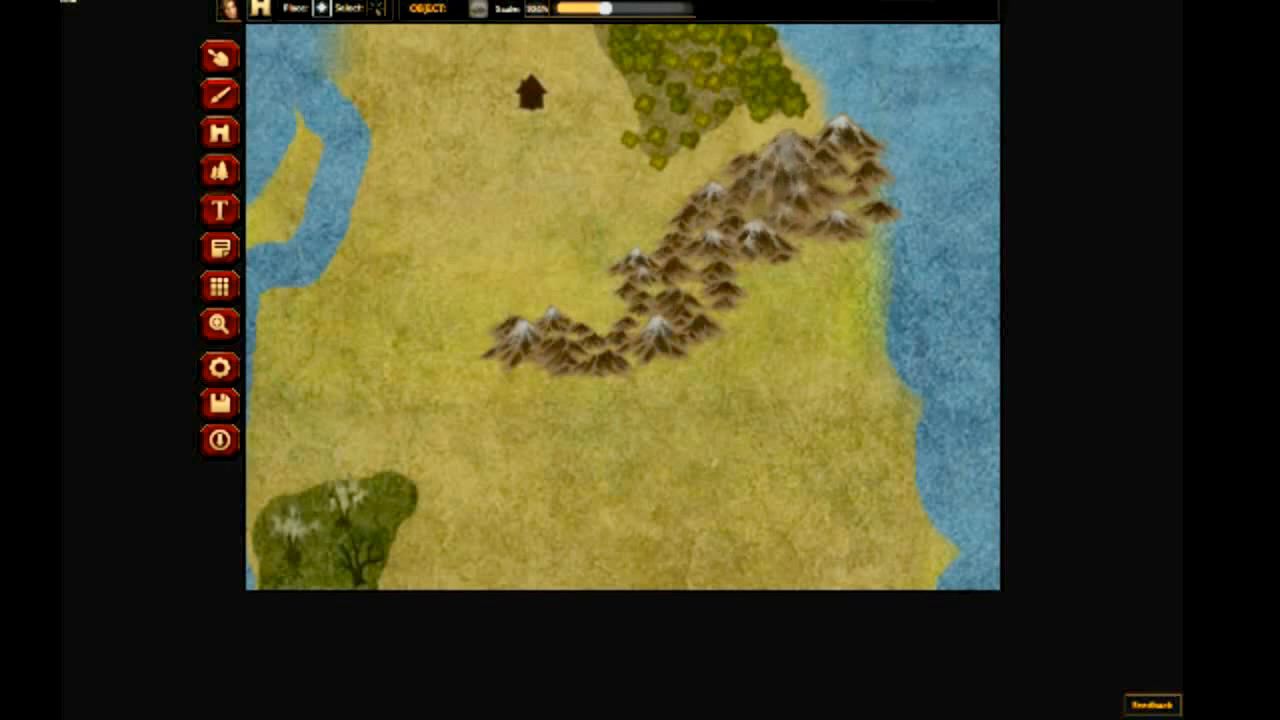
click(783, 178)
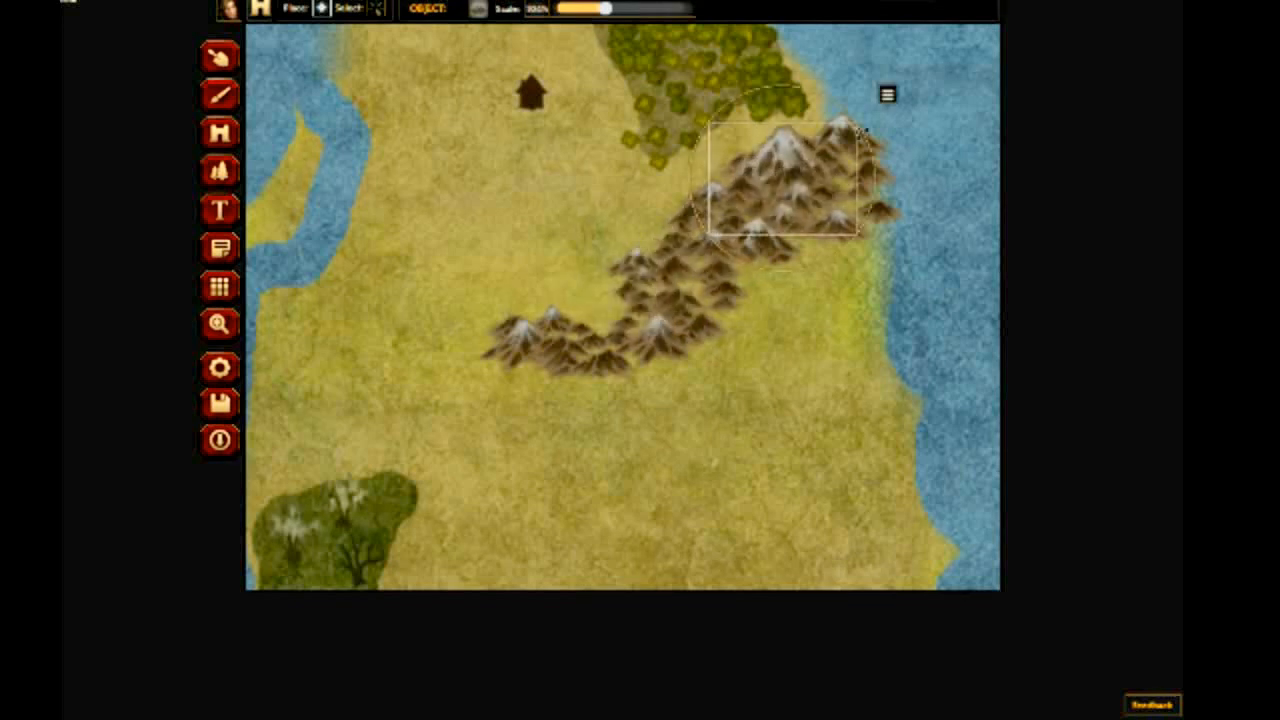
click(887, 95)
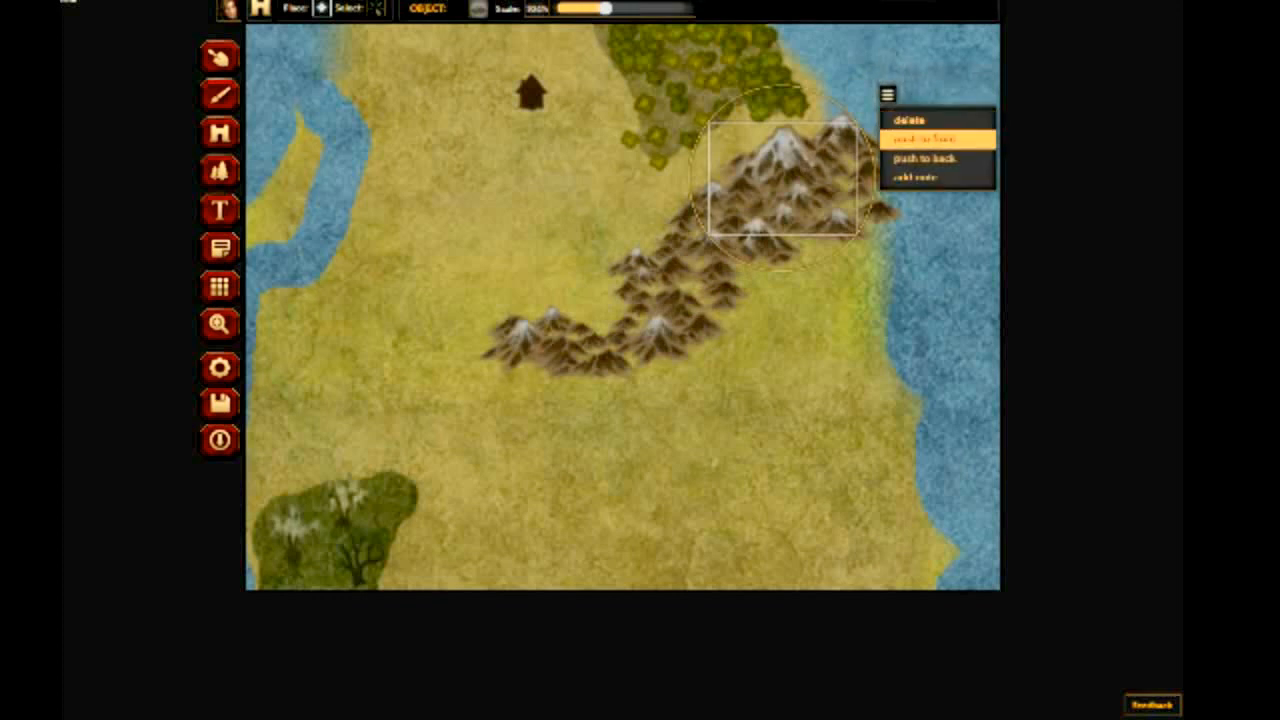
click(925, 139)
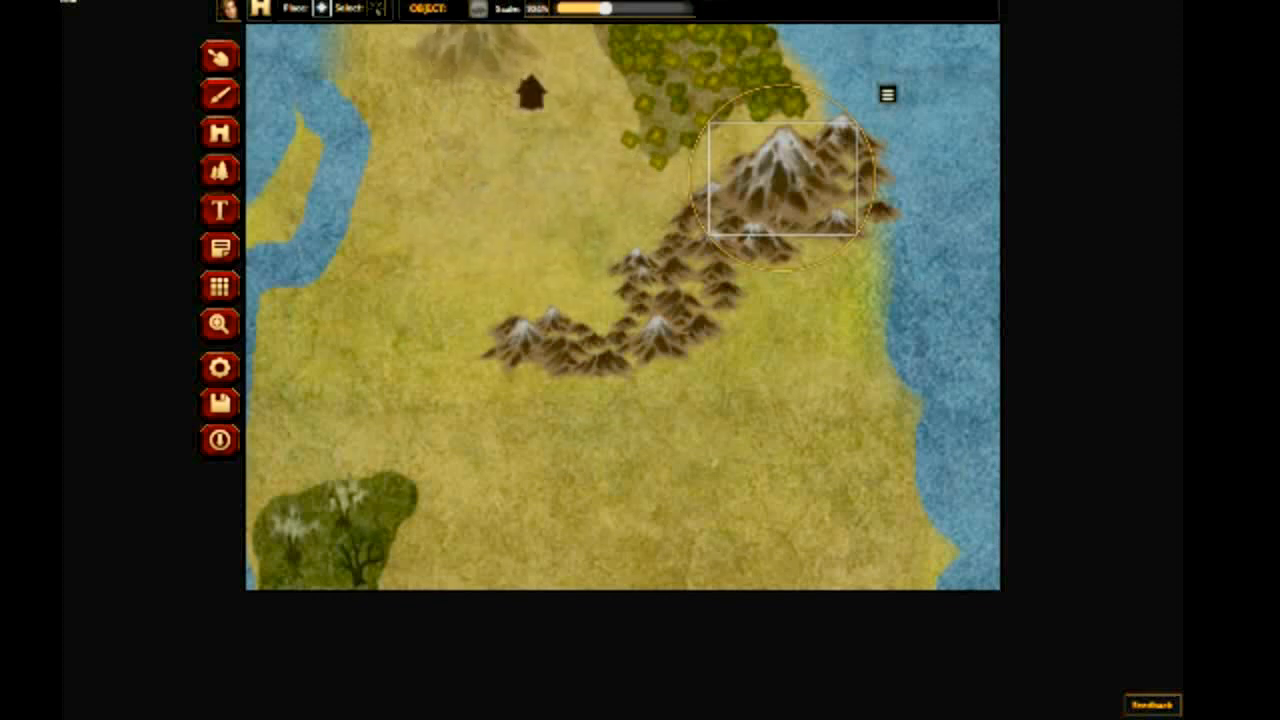
- Place a Volcano object in the middle of the range, south-west of the large mountain, and push it to the front
click(478, 9)
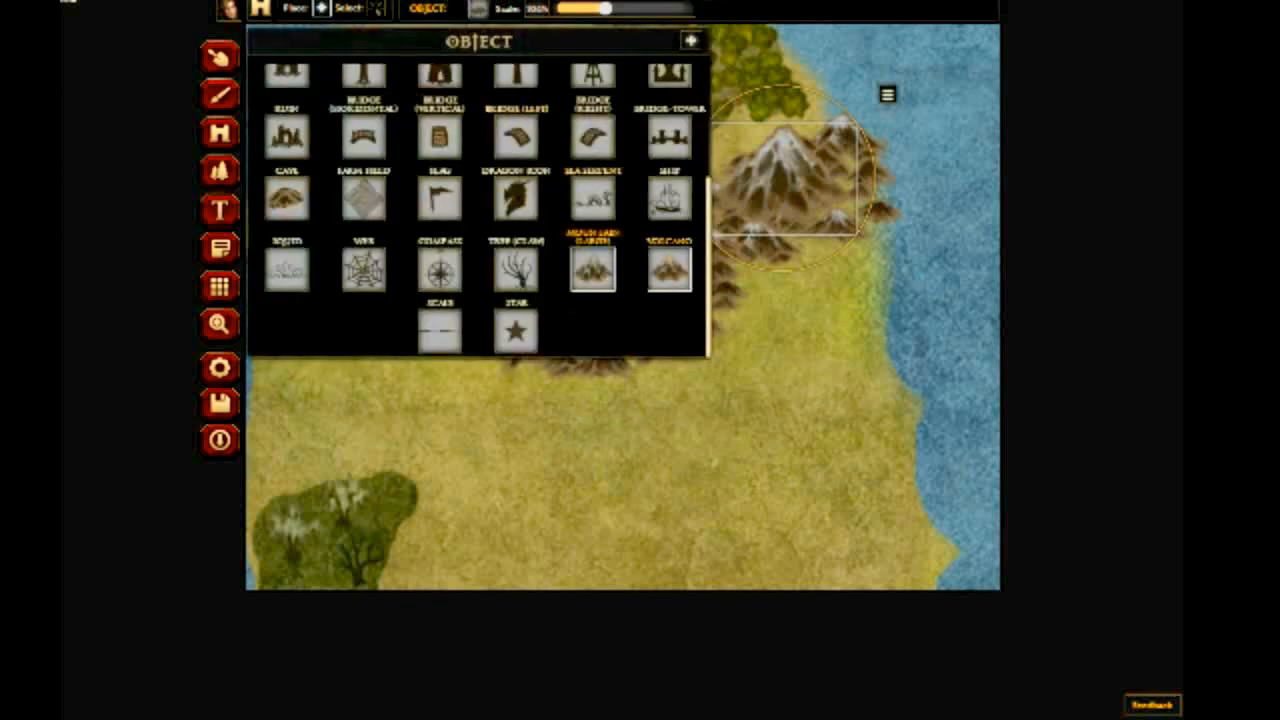
click(669, 265)
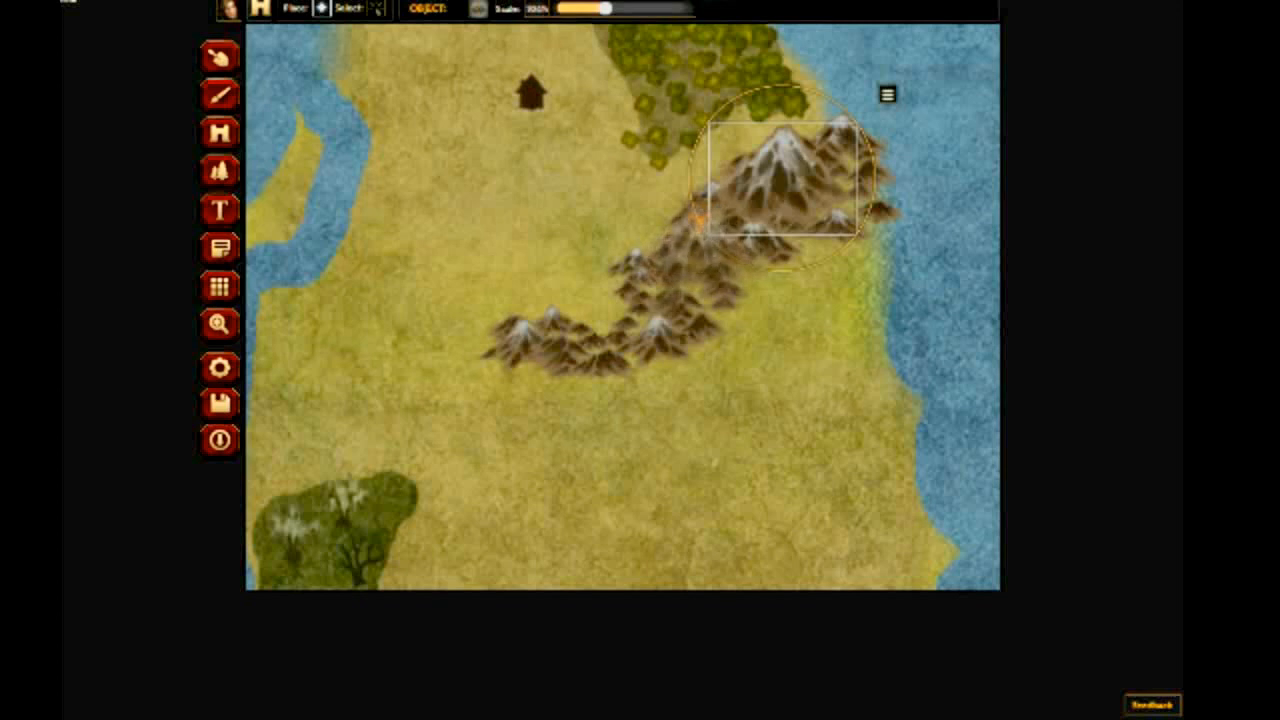
click(703, 240)
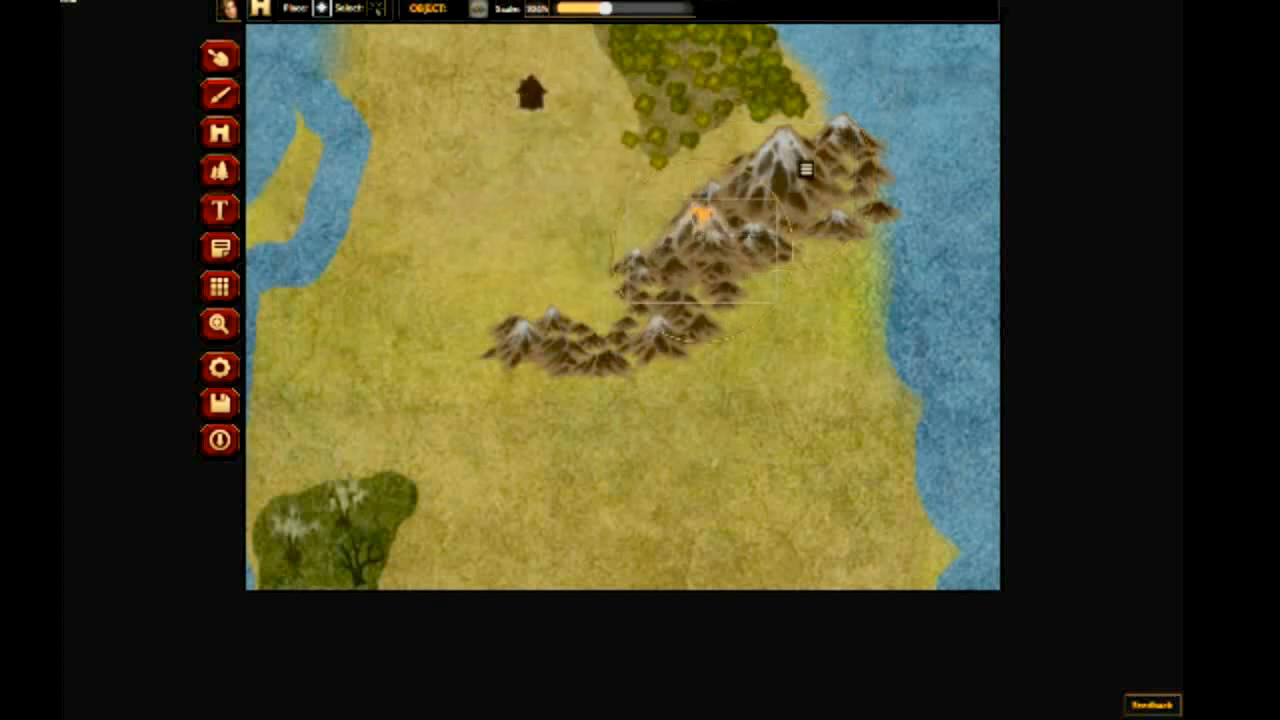
click(806, 170)
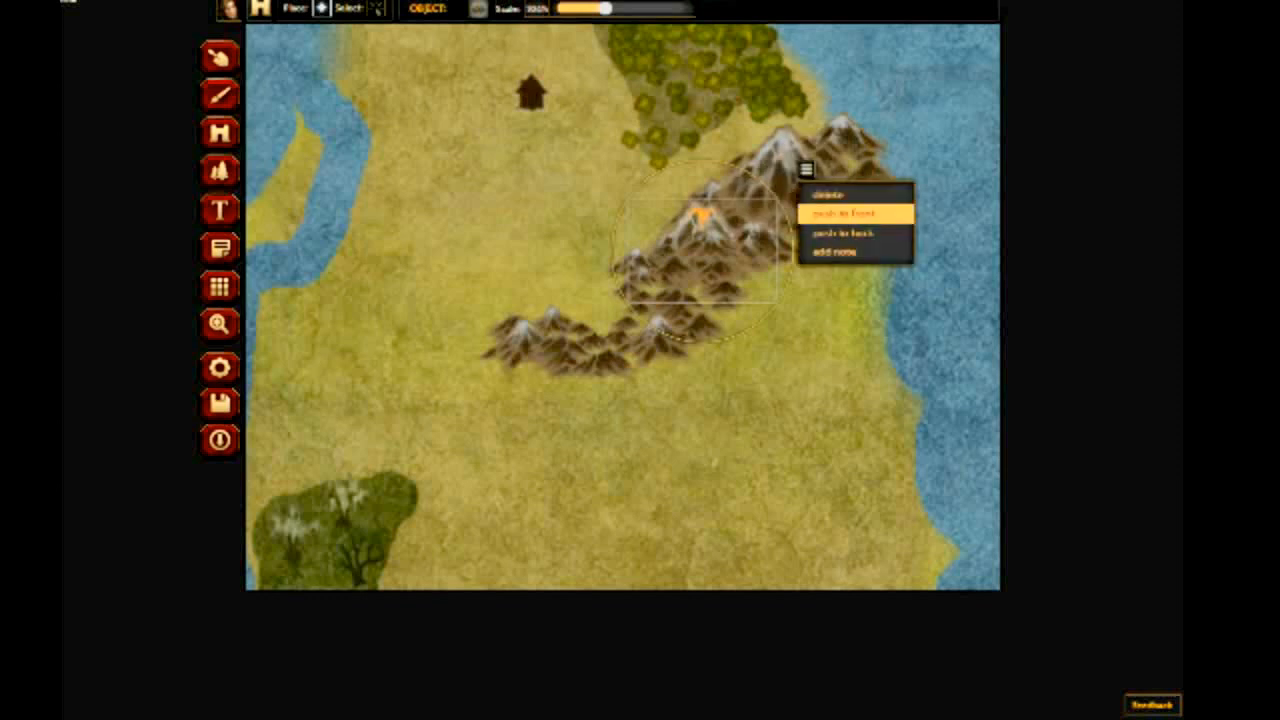
click(855, 213)
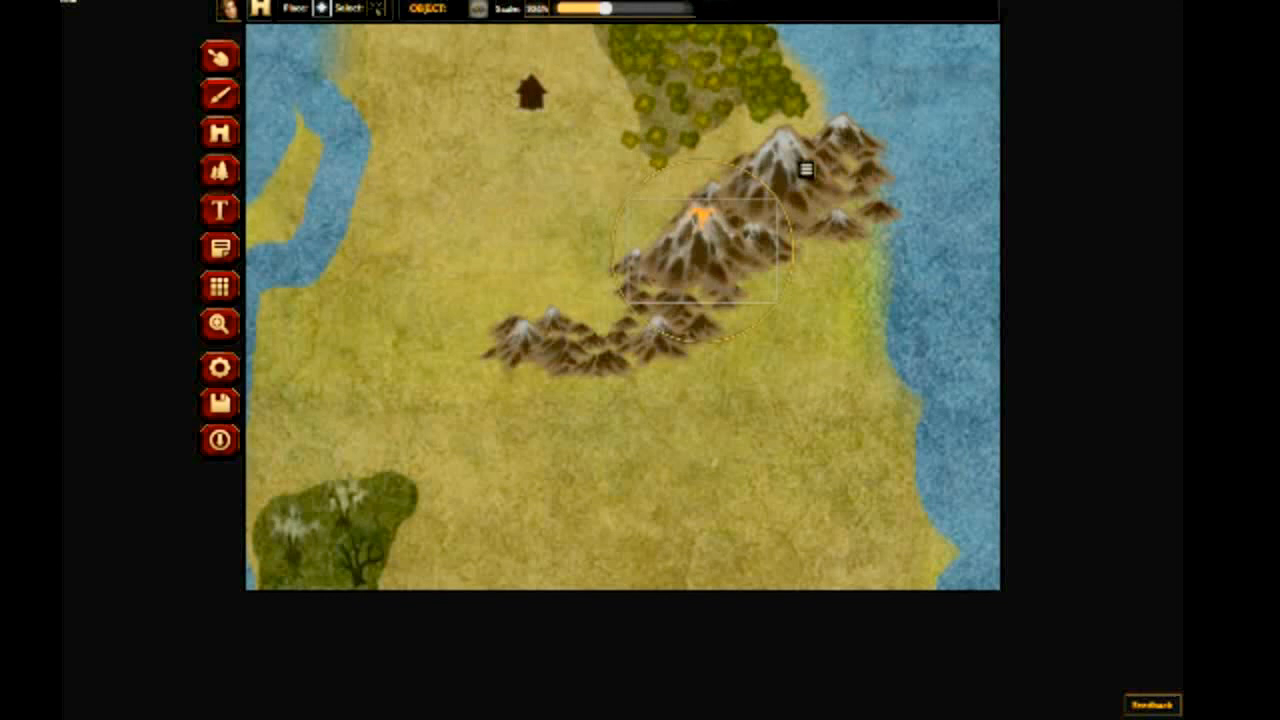
- In the map settings, title the map "Isle of the Drakes" and enter the filler description "asdofihwoef"
click(220, 324)
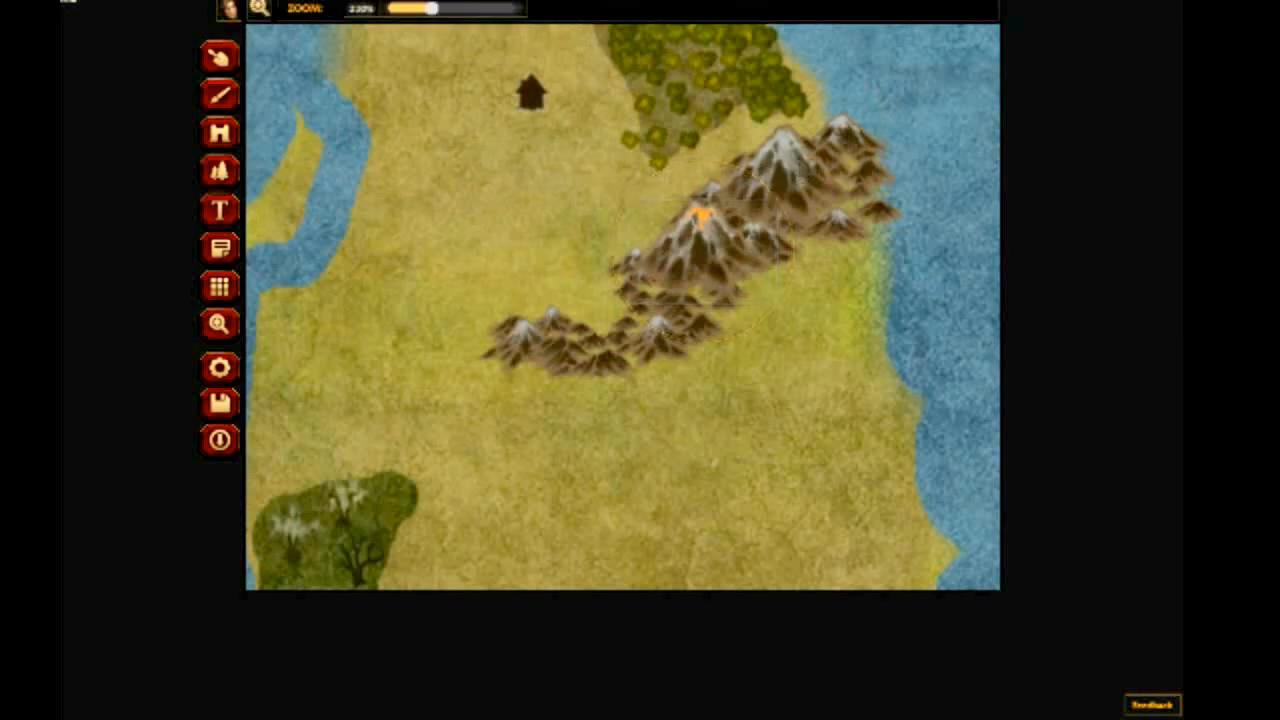
drag(430, 8, 390, 8)
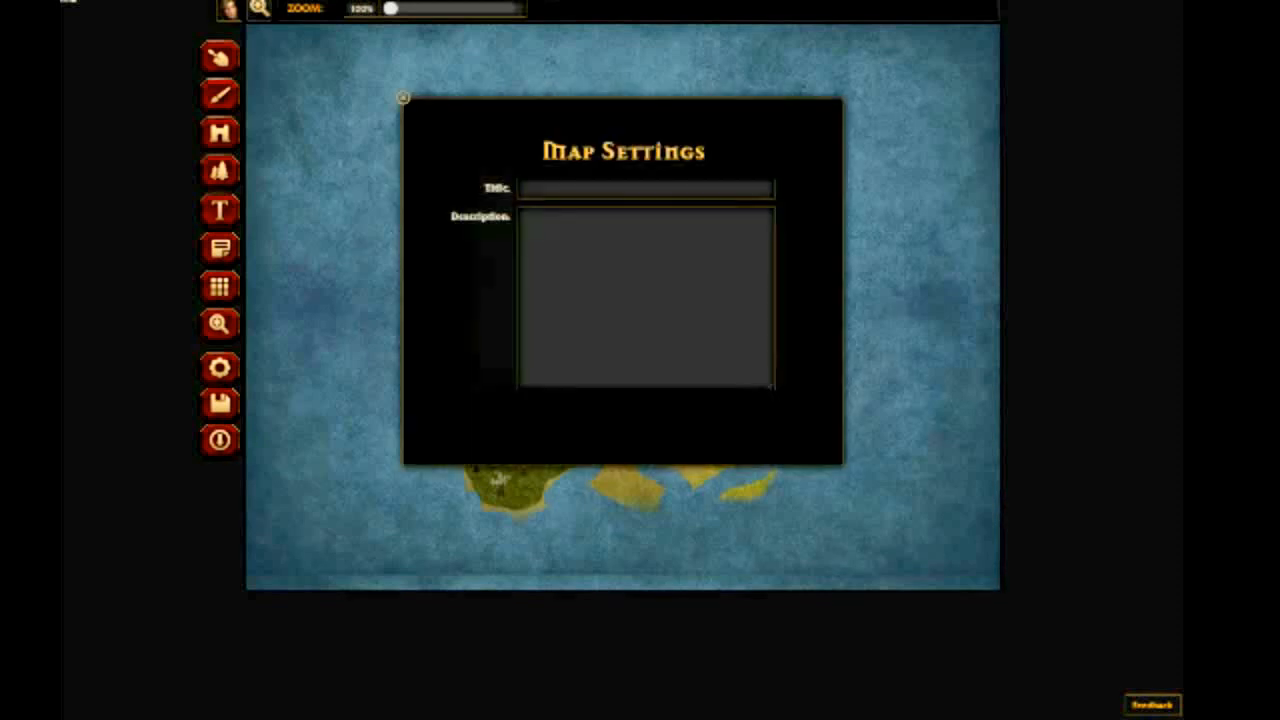
click(645, 188)
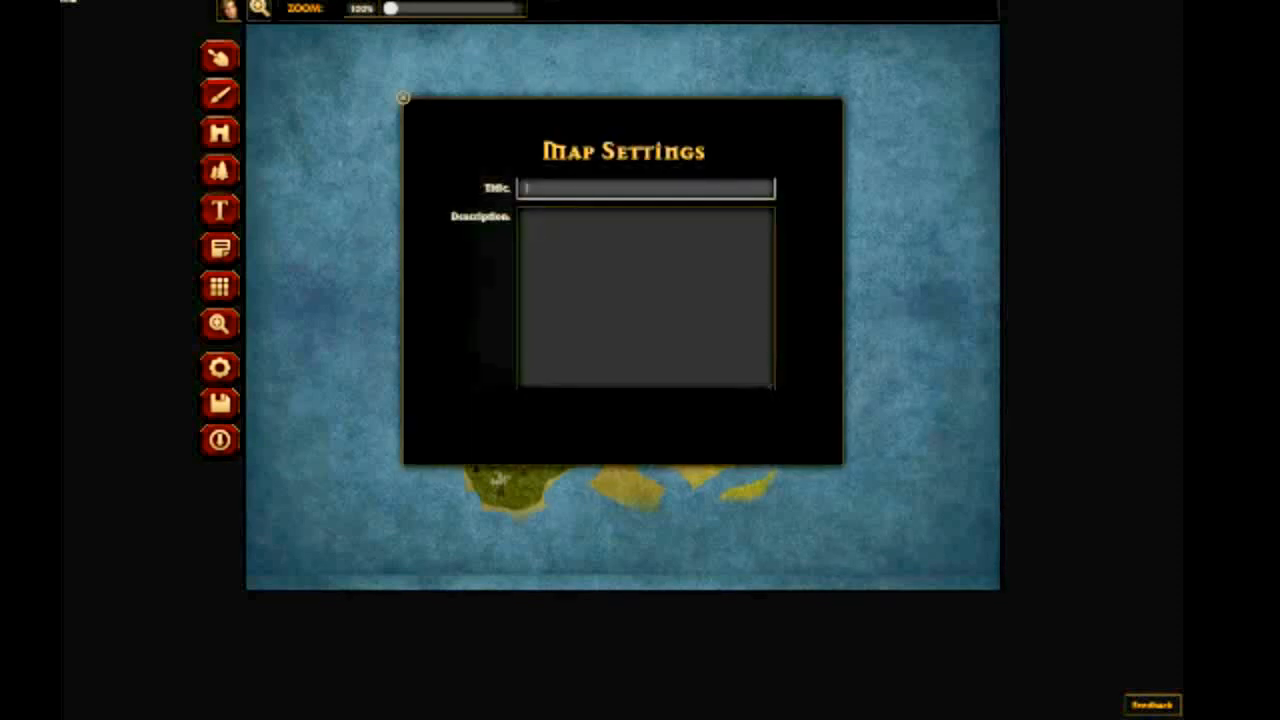
click(645, 297)
click(645, 188)
text(Isle of the Drakes)
click(640, 280)
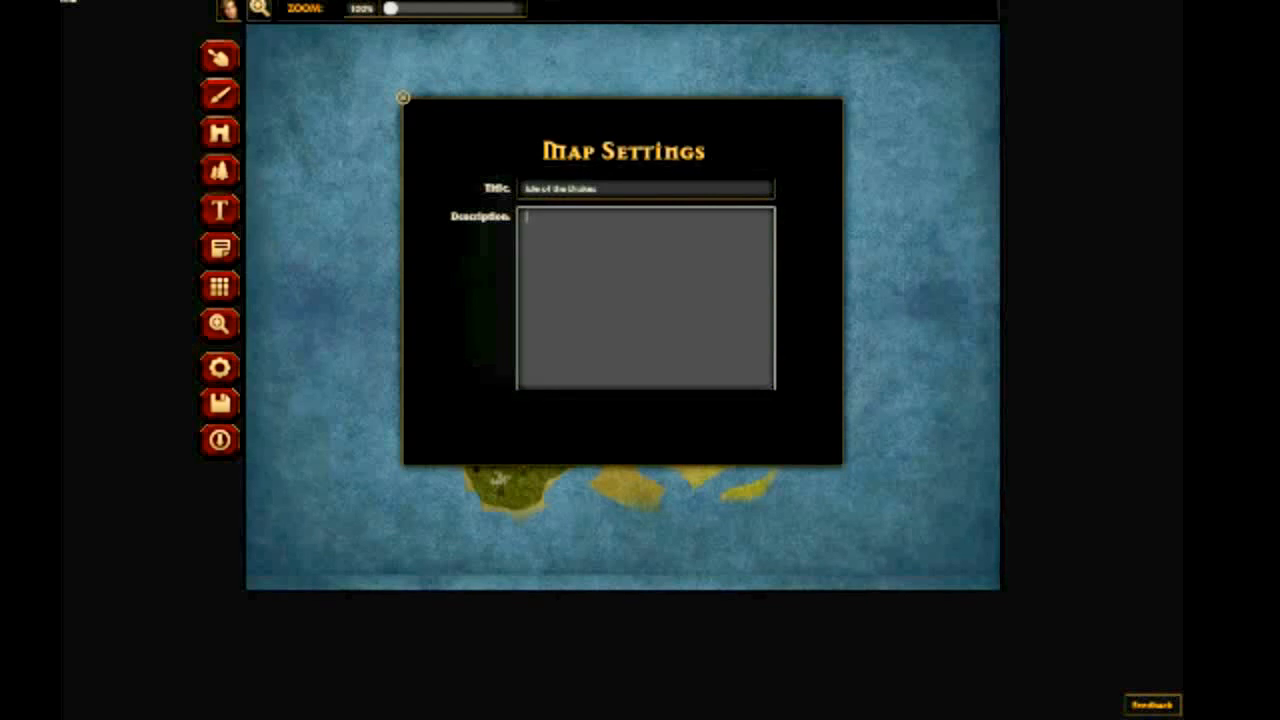
text(asdofihwoef)
key(Escape)
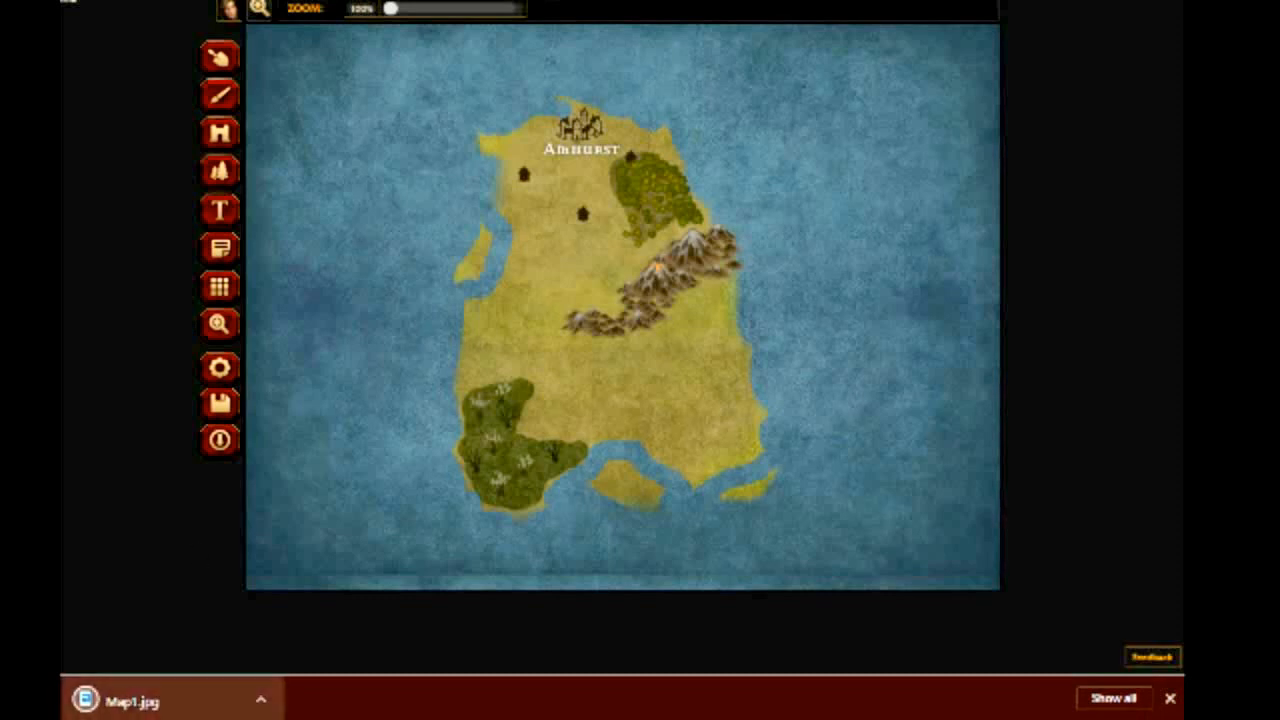
- Open the downloaded map image Map1.jpg
click(152, 700)
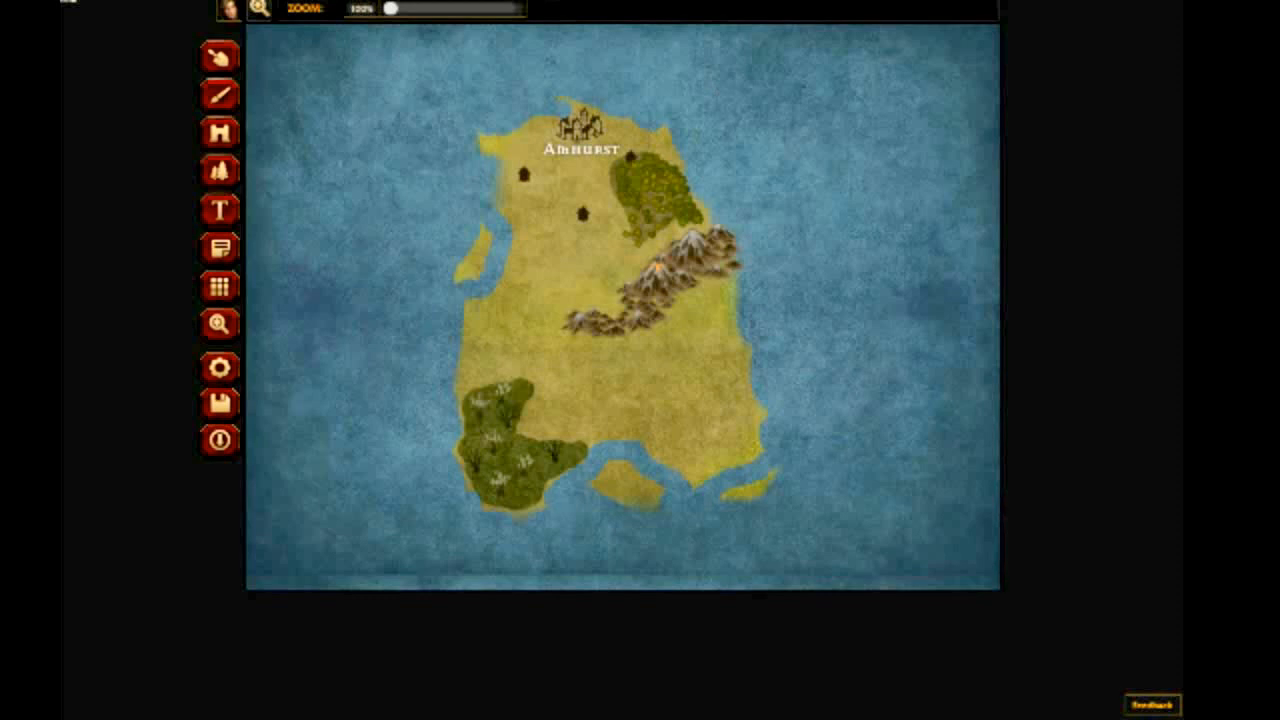
- Paint a strip of swamp texture from the north-east coast past the forest down to the island's southern shore
click(220, 94)
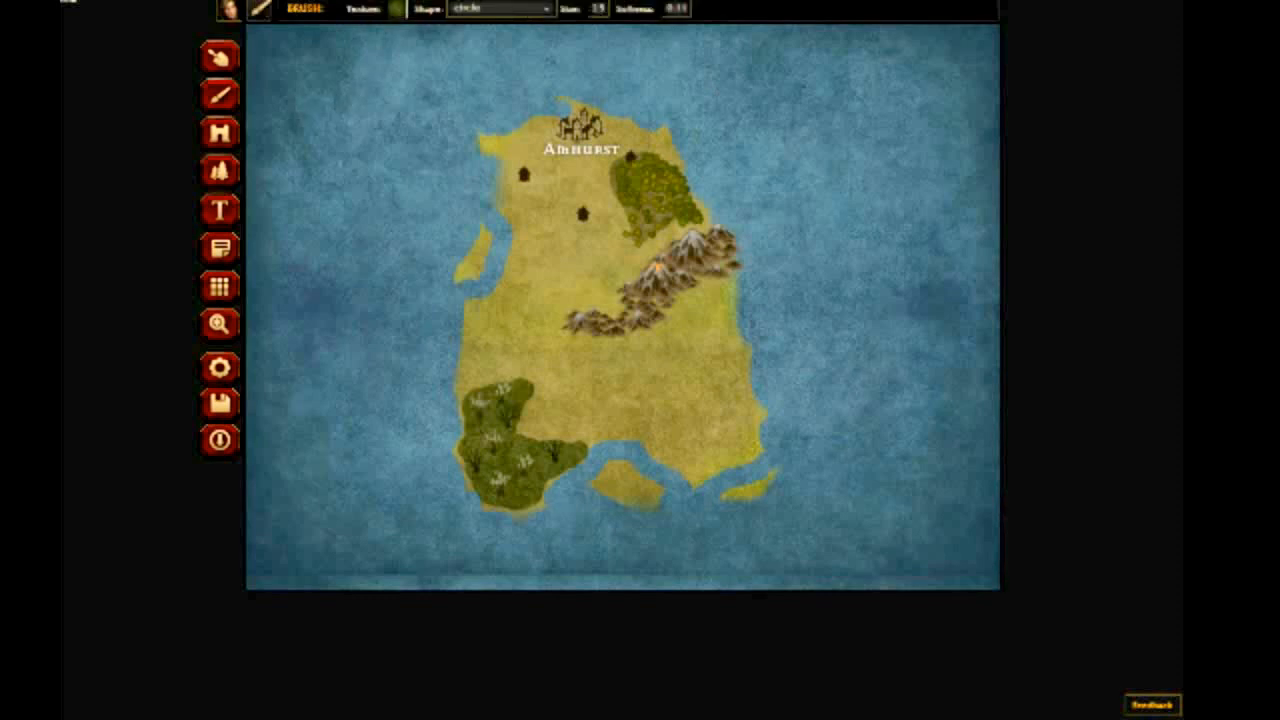
click(398, 9)
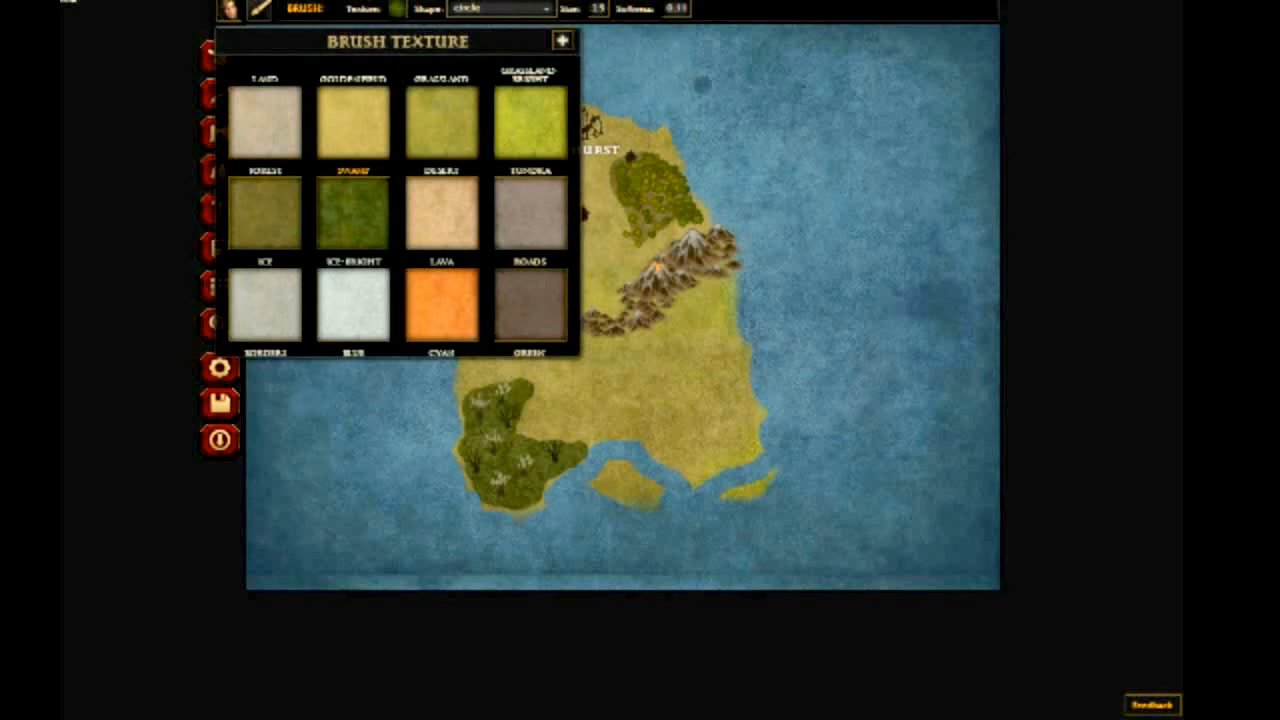
mouse_move(663, 120)
mouse_down()
mouse_move(578, 430)
mouse_move(595, 462)
mouse_up()
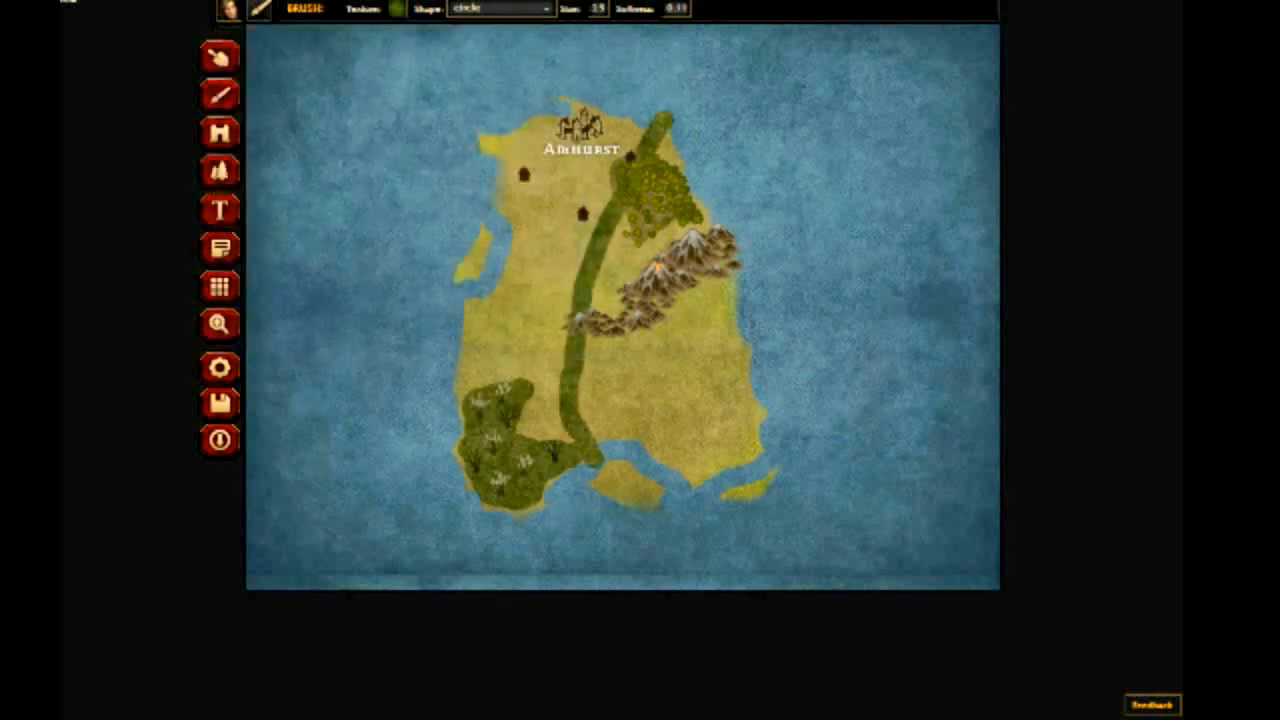